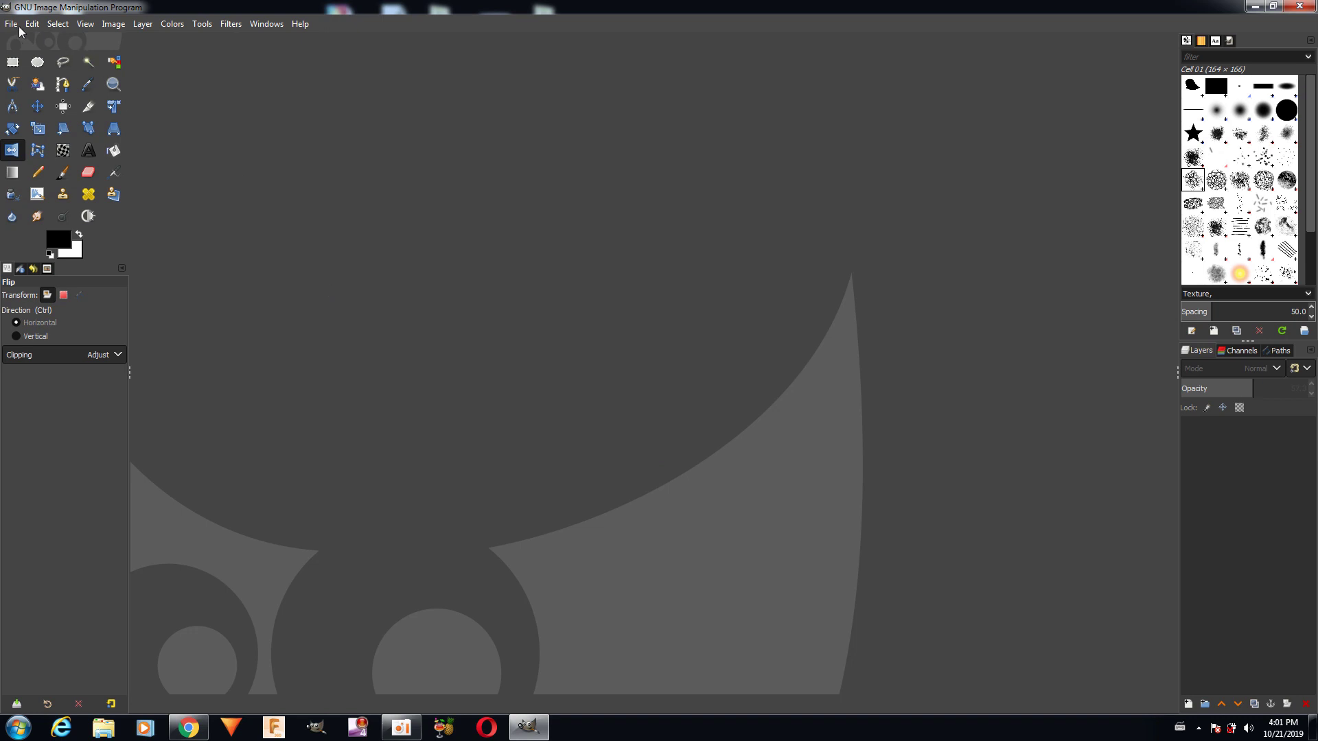
# - Start a new image sized 3554 × 2500 pixels
pyautogui.click(11, 24)
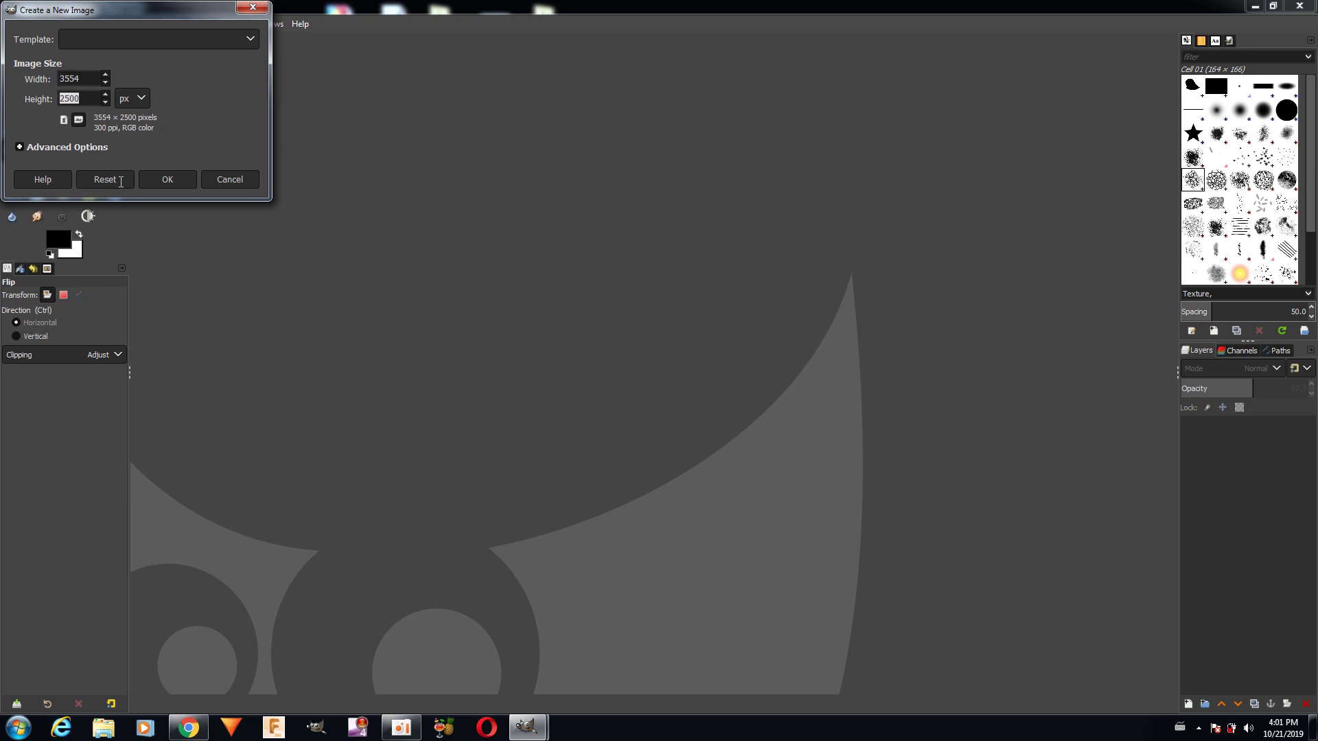
# - Create the 3554 × 2500 image and fill it with an FG to BG (RGB) radial gradient from the centre
pyautogui.click(164, 180)
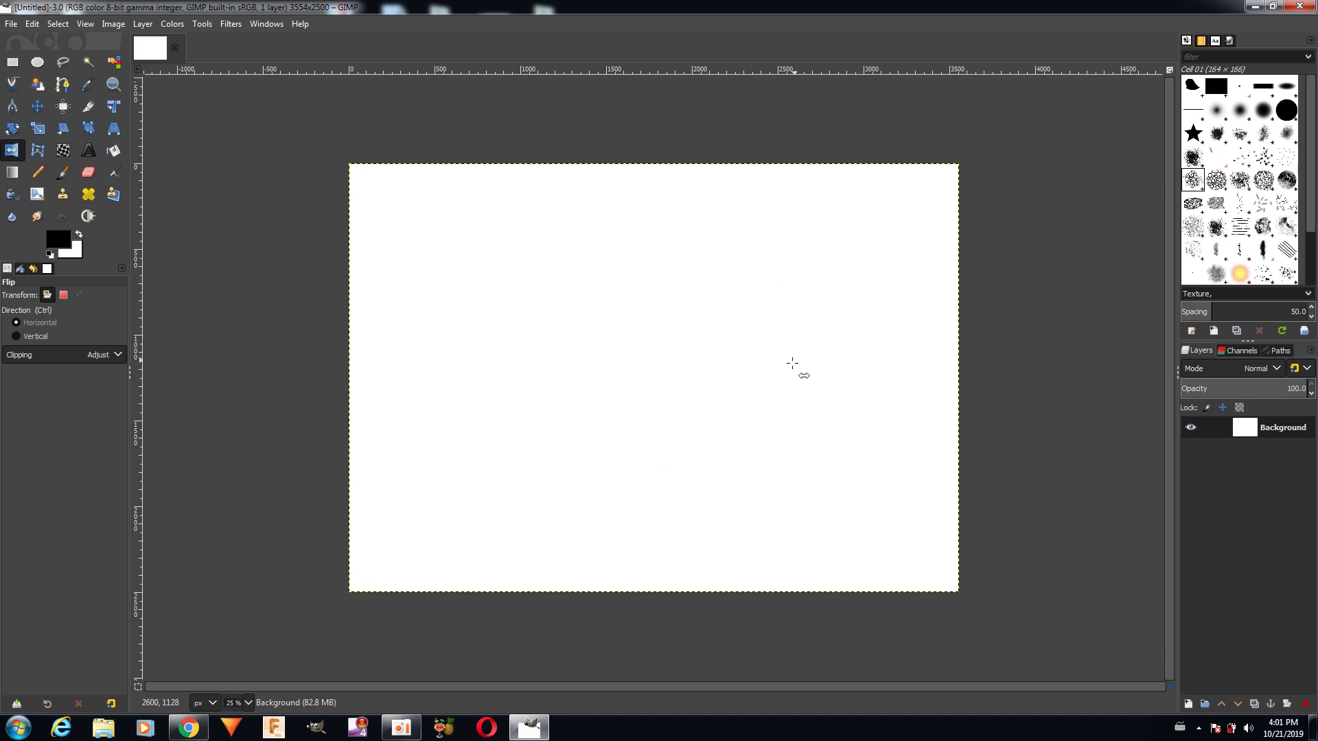
pyautogui.click(13, 172)
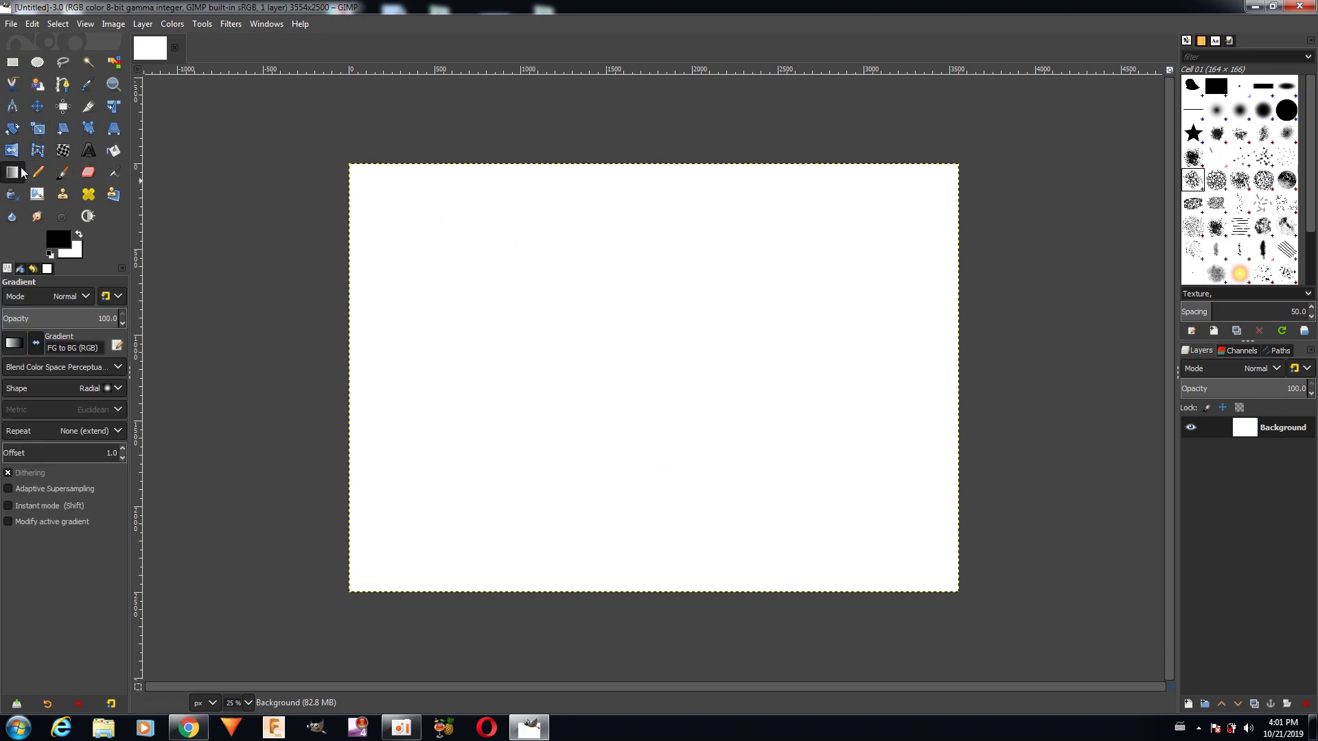
pyautogui.click(14, 343)
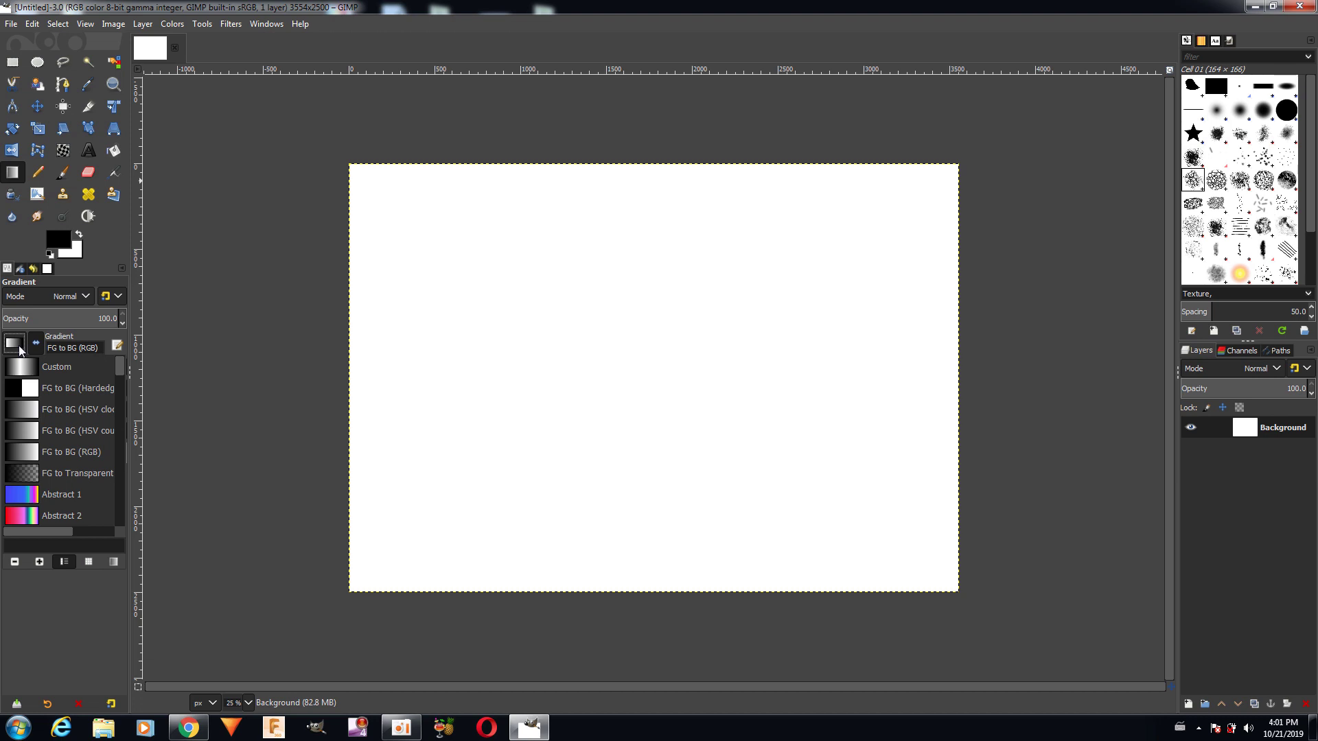
pyautogui.click(40, 453)
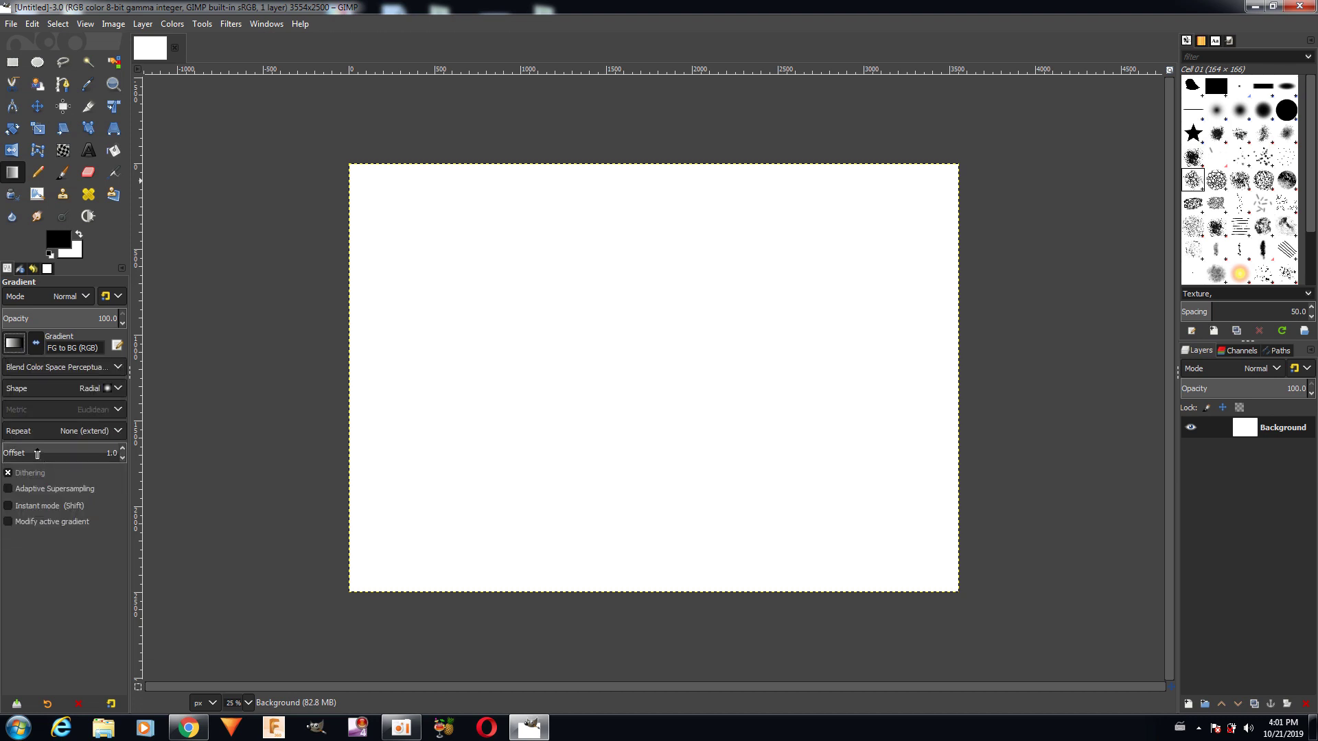
pyautogui.click(99, 389)
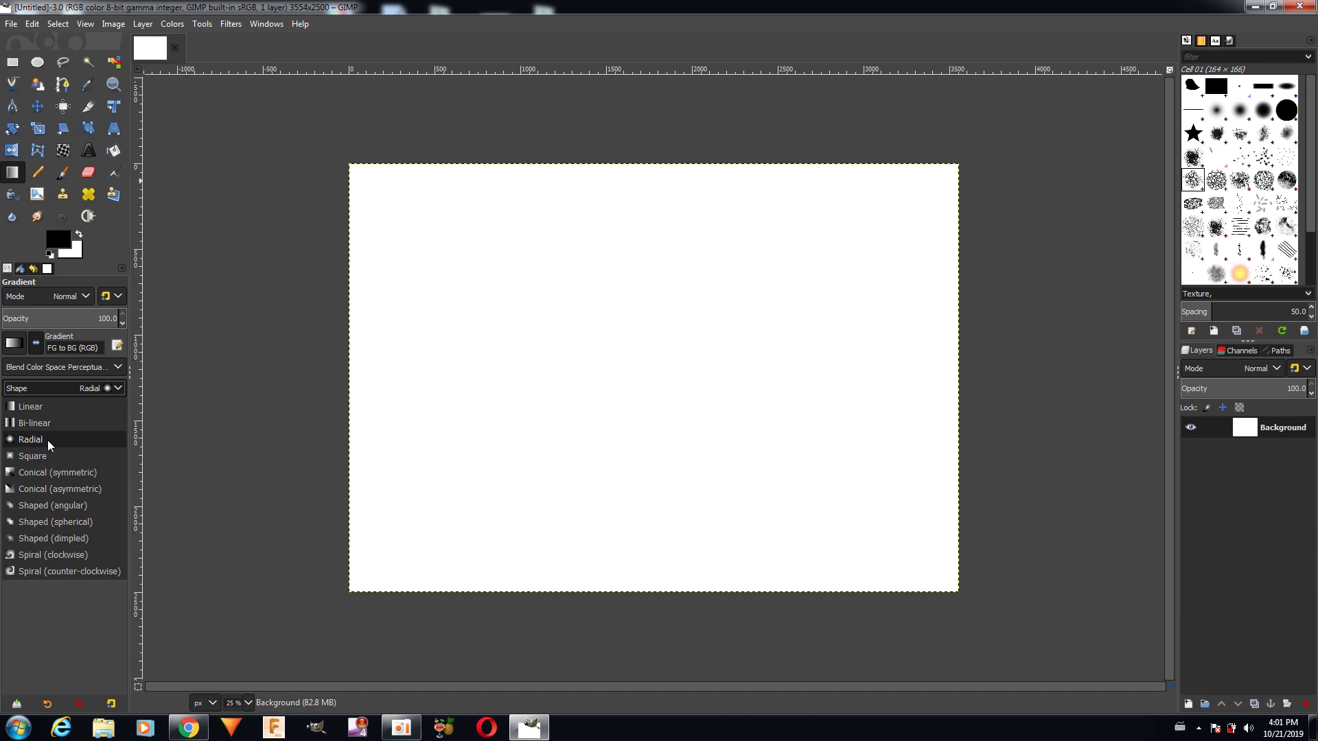
pyautogui.click(88, 439)
pyautogui.moveTo(652, 382); pyautogui.dragTo(1115, 671)
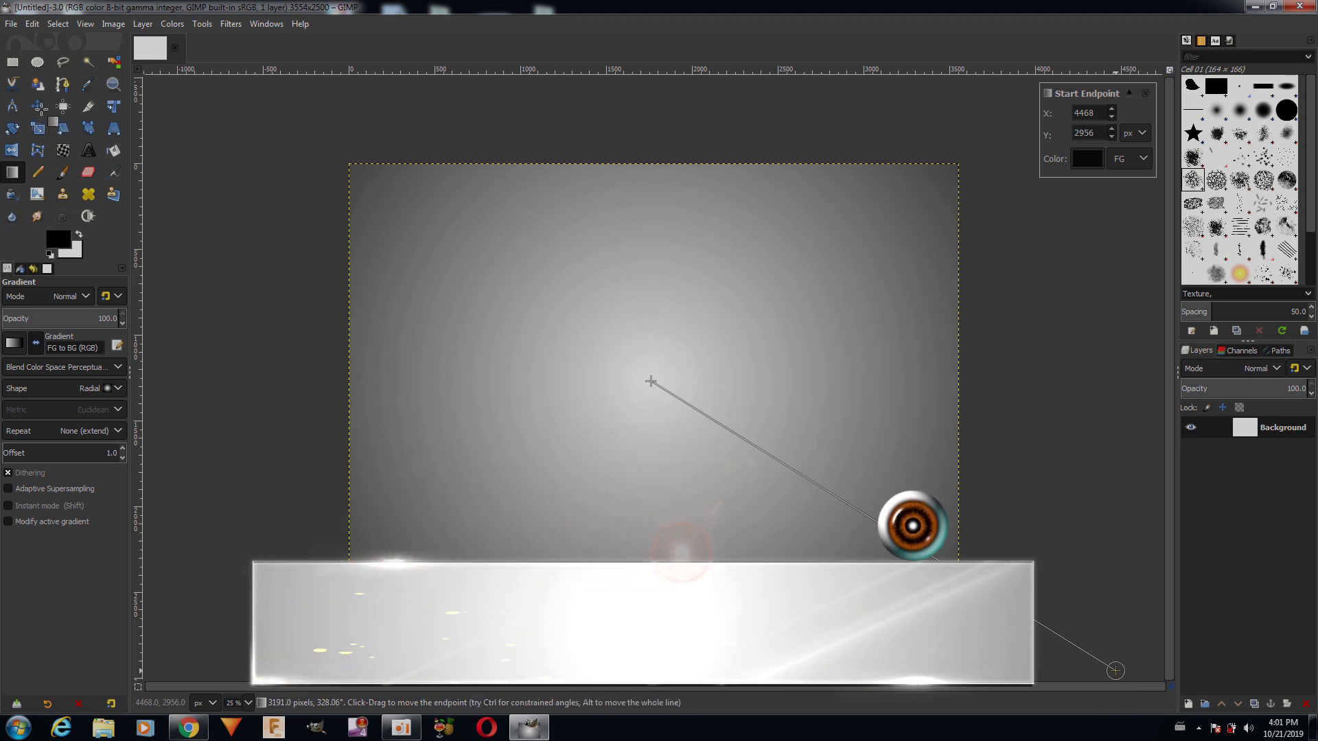
pyautogui.press('Return')
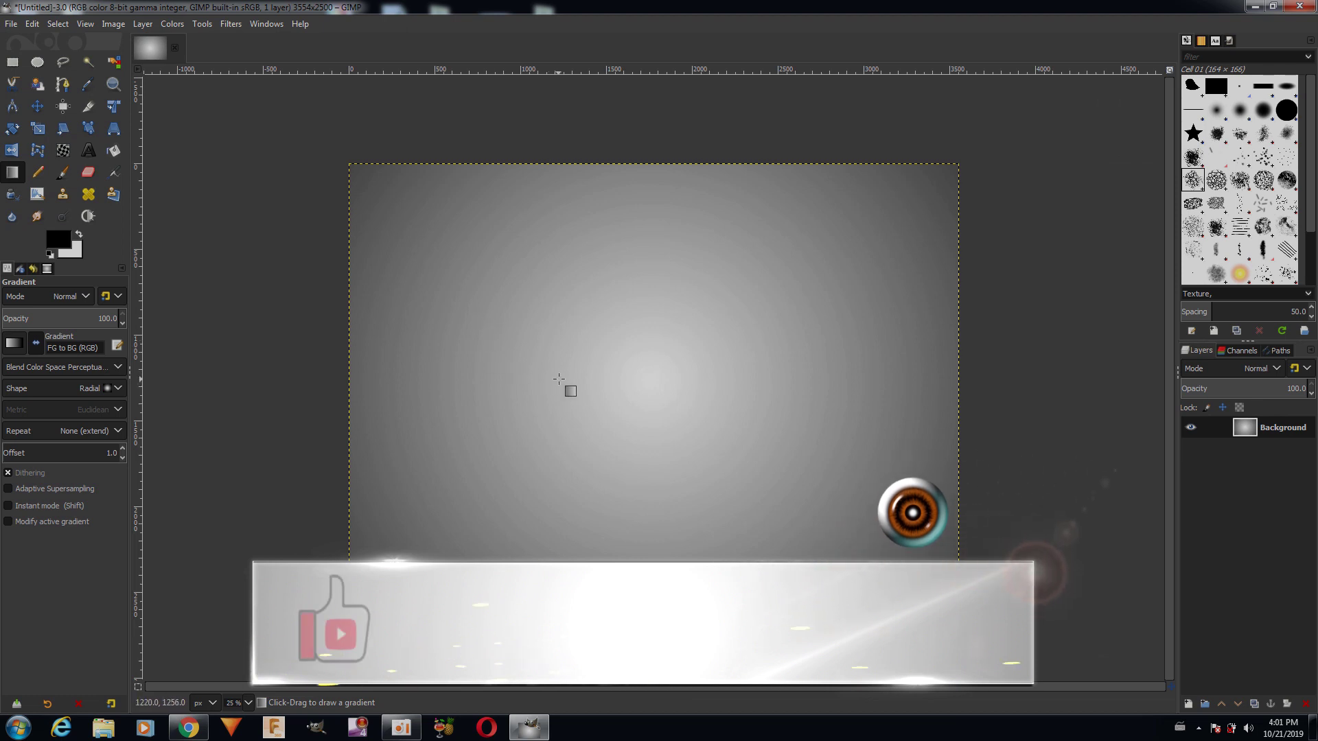
# - Add a horizontal guide at 50% of the image height
pyautogui.click(122, 23)
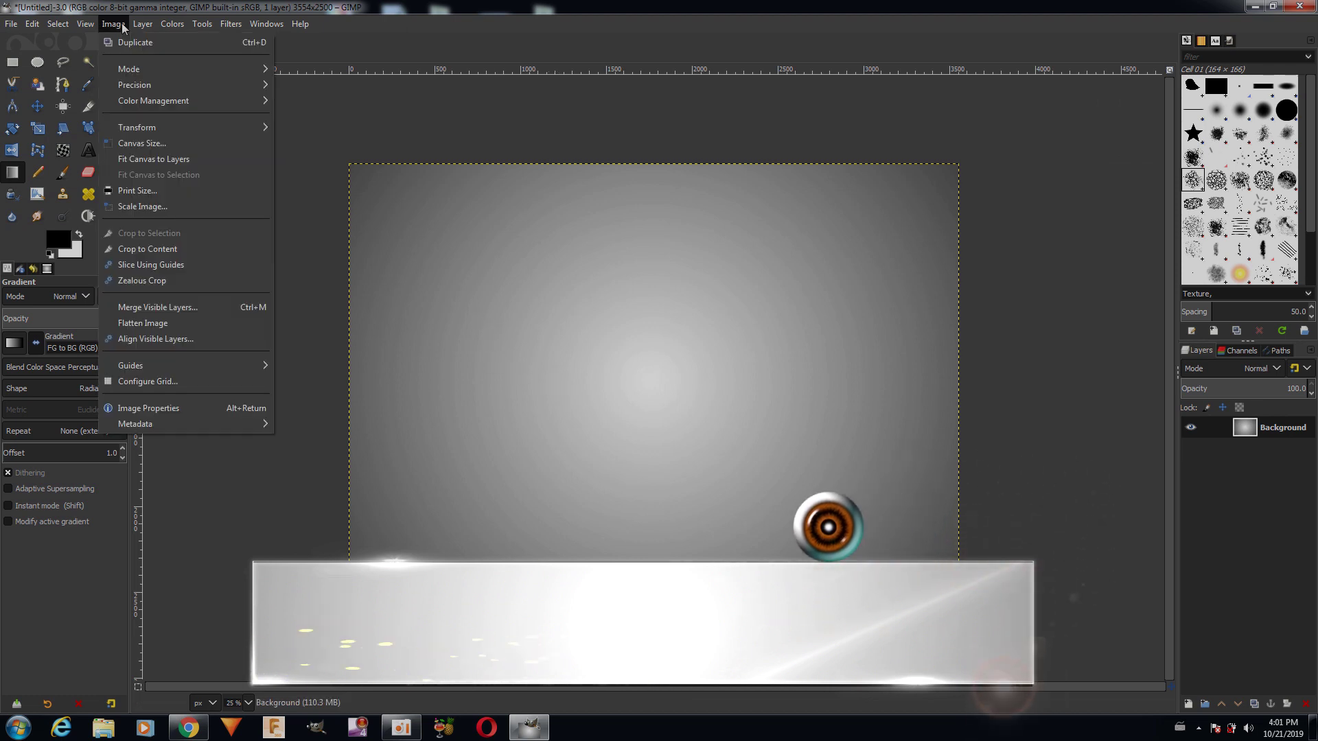
pyautogui.moveTo(186, 365)
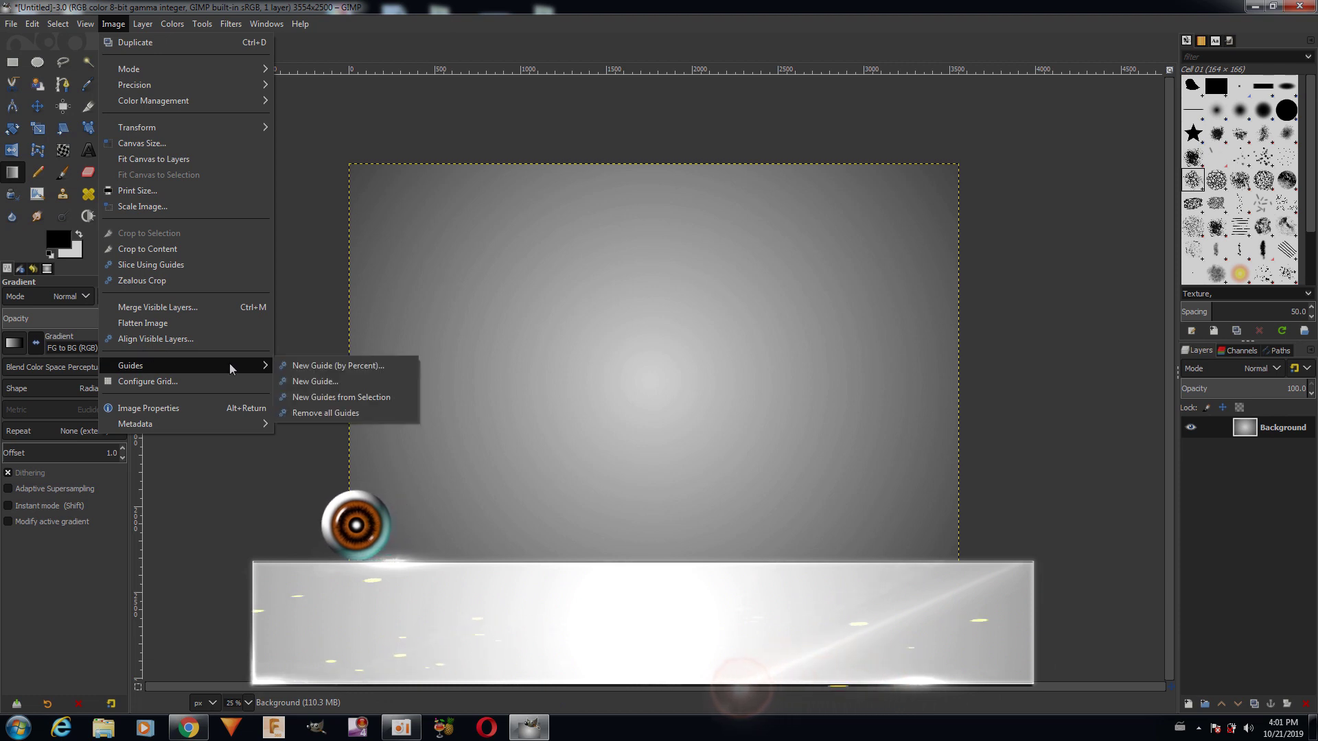
pyautogui.click(335, 365)
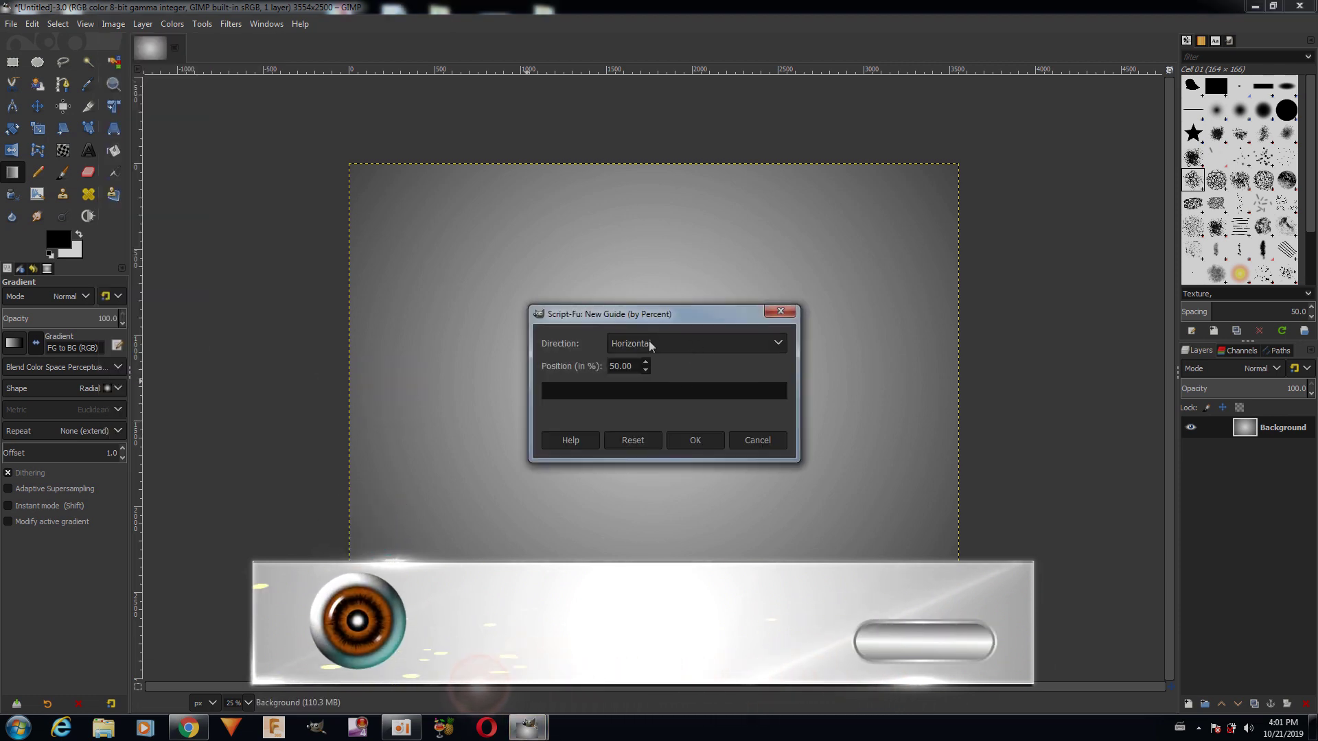
pyautogui.click(709, 438)
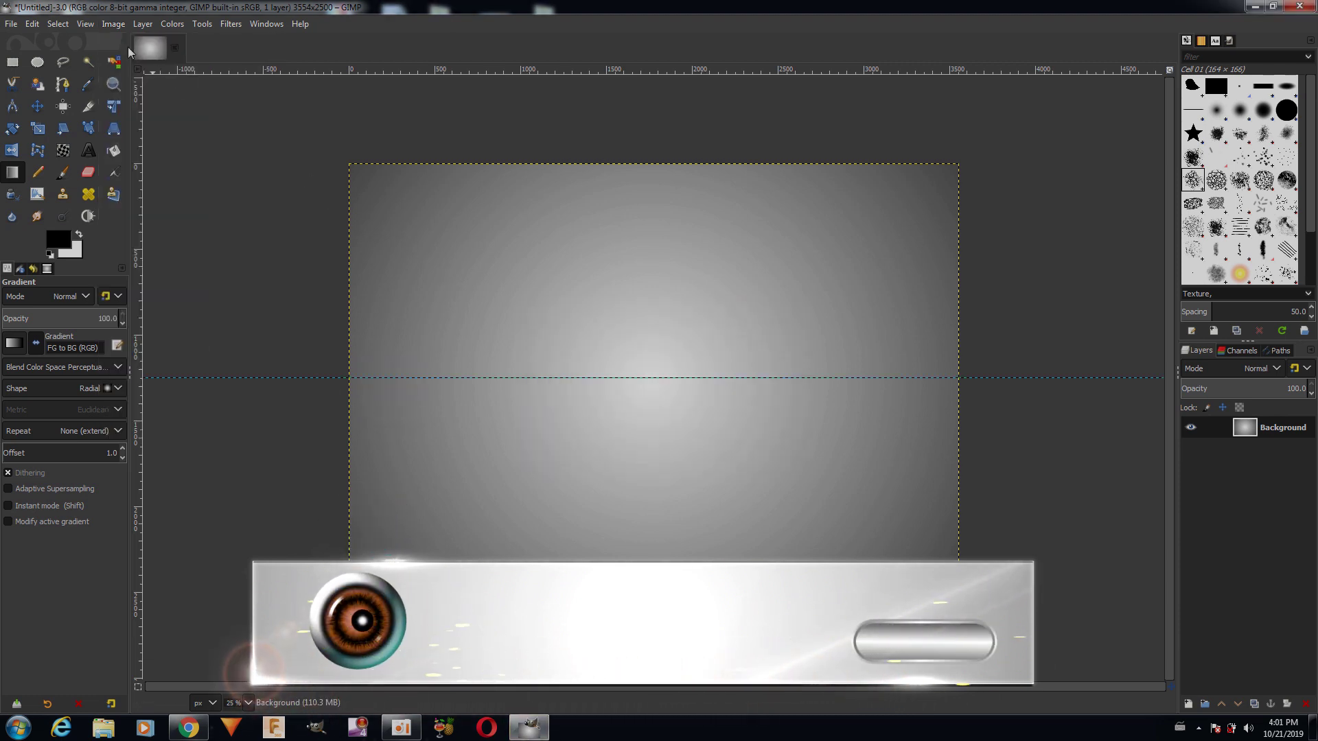
# - Add a vertical guide at 50% of the image width
pyautogui.click(113, 23)
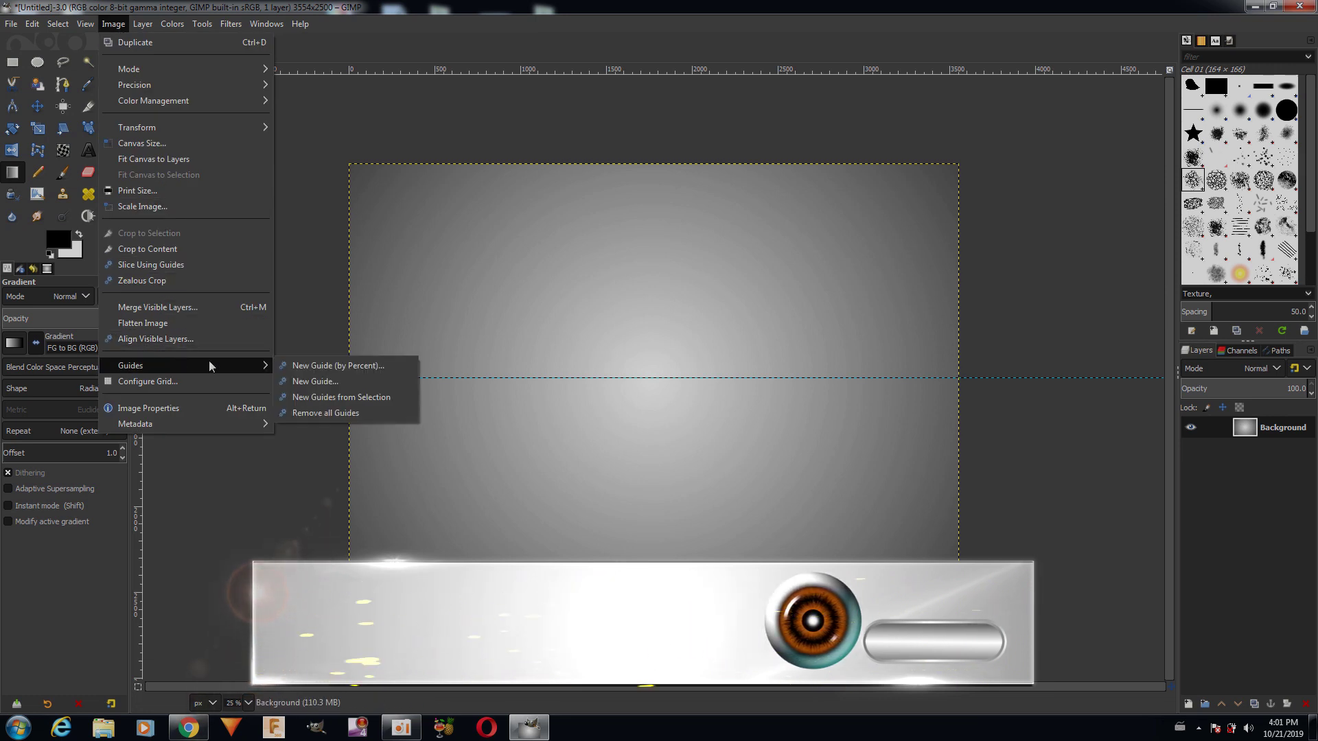
pyautogui.click(309, 365)
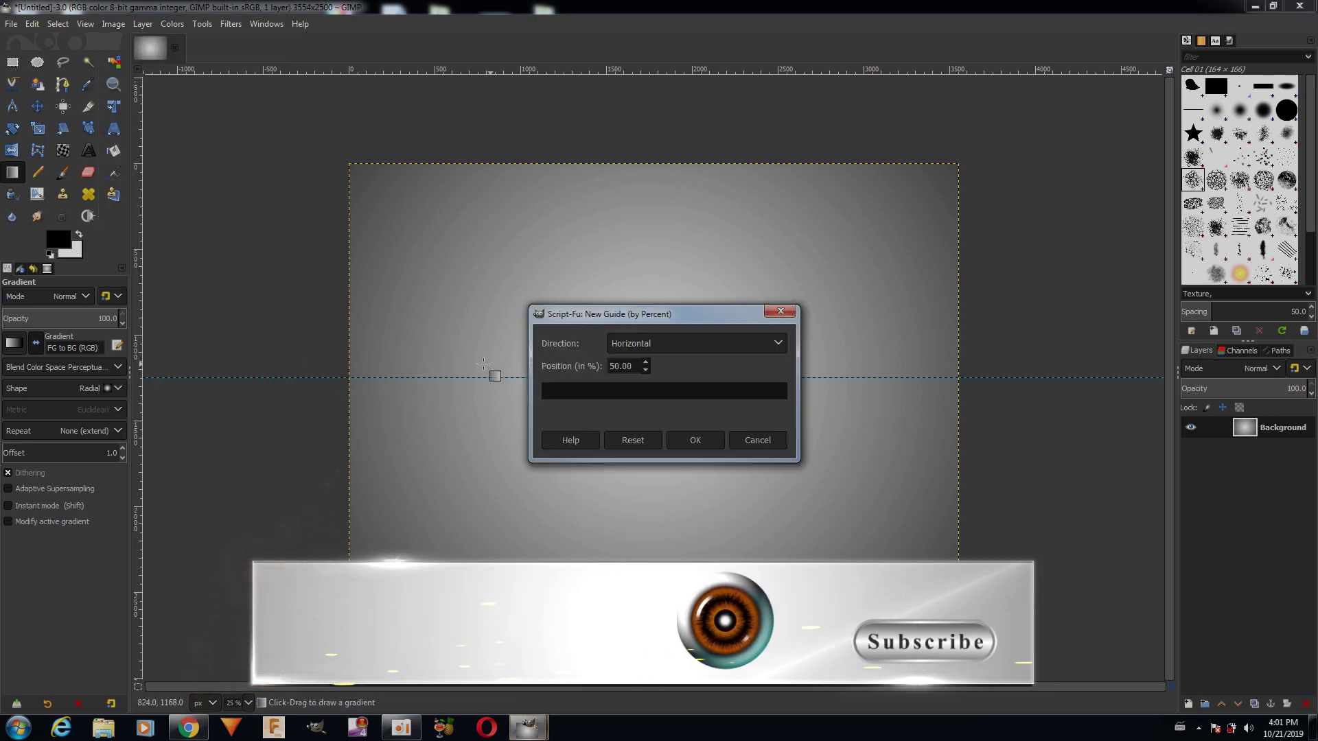
pyautogui.click(657, 348)
pyautogui.click(656, 374)
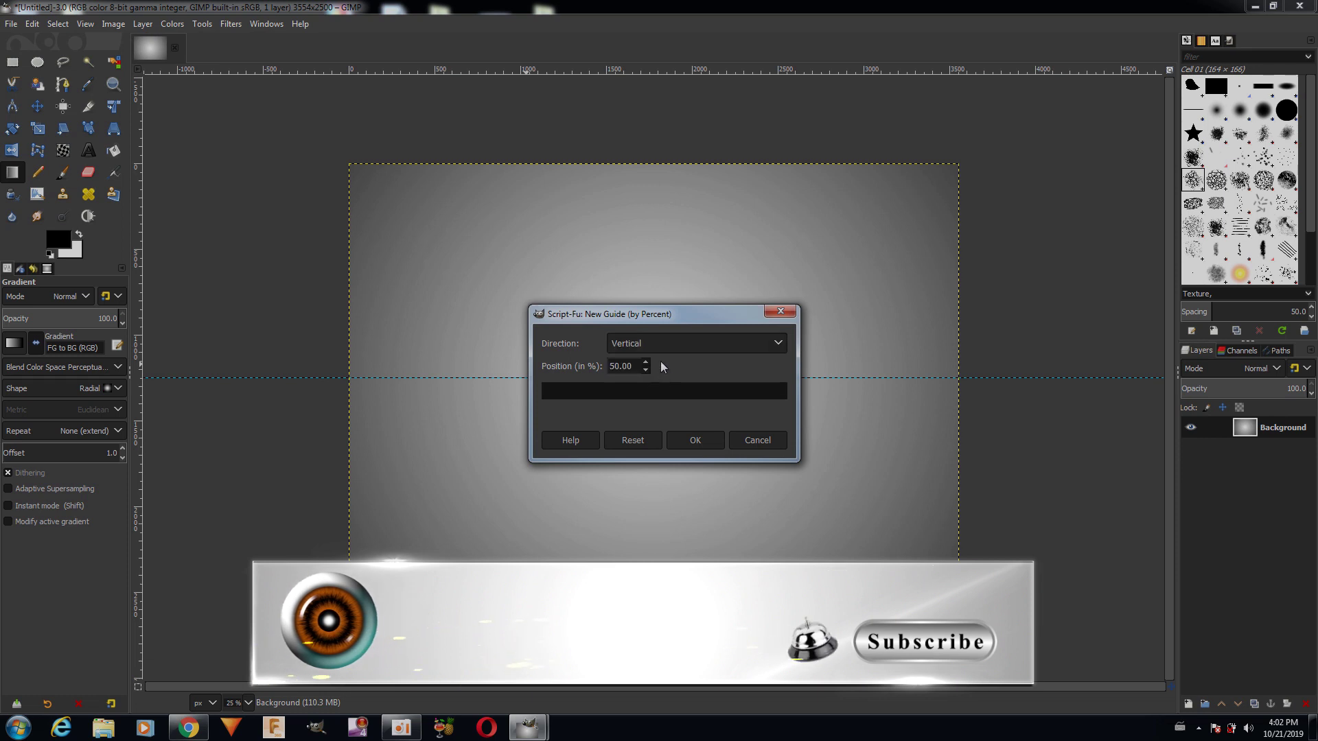
pyautogui.click(694, 438)
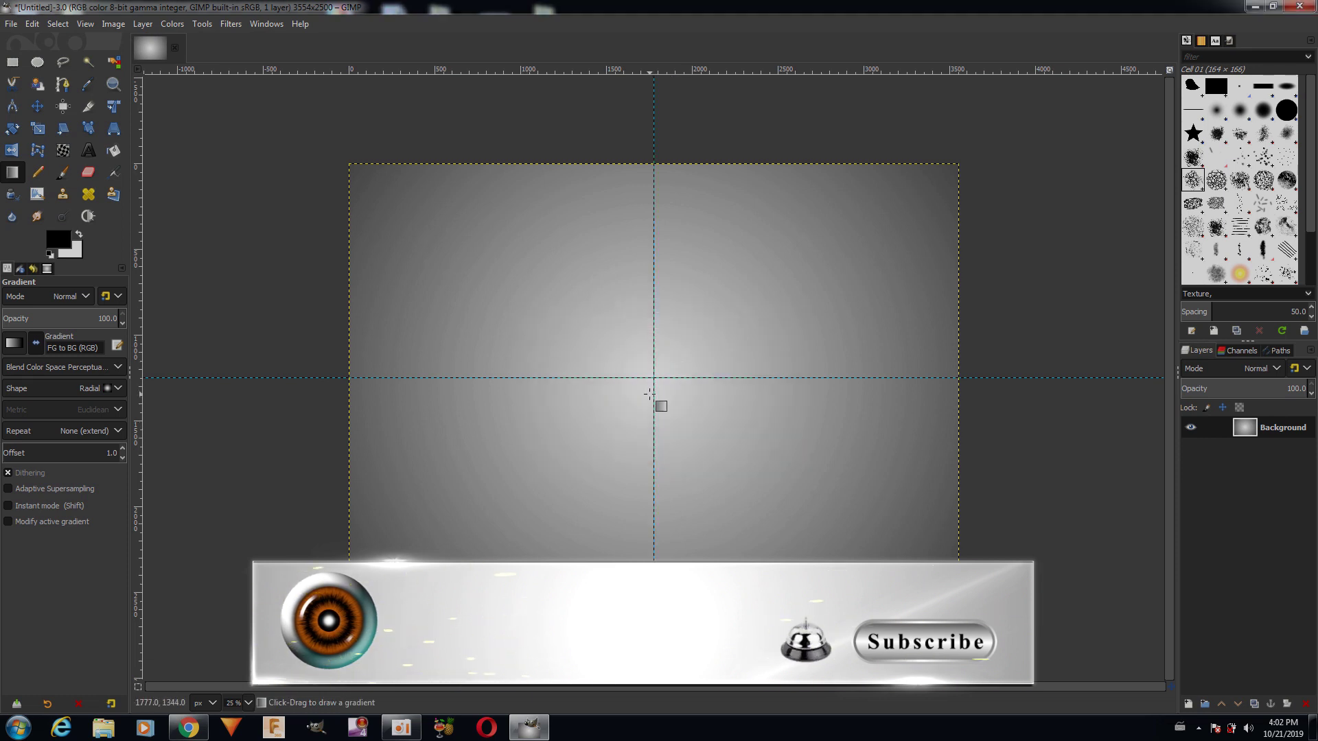
pyautogui.click(1187, 701)
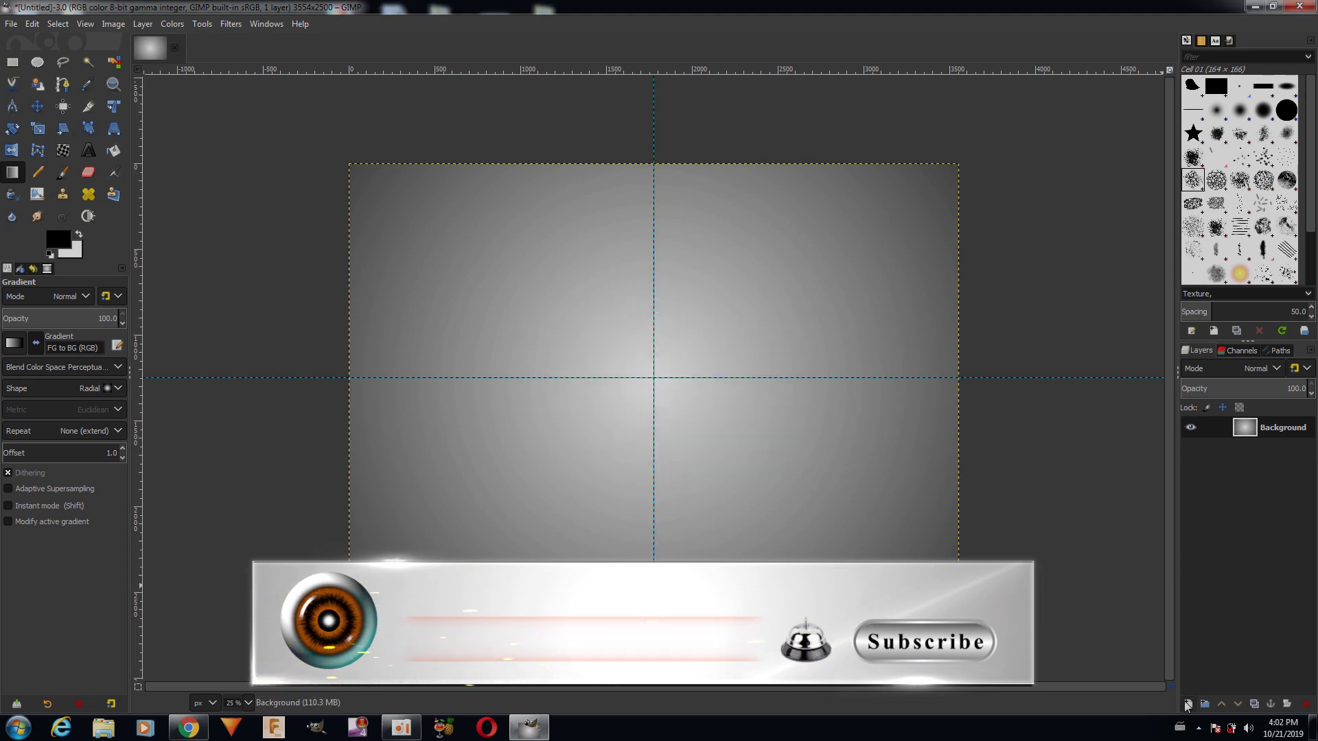
# - On a new transparent layer, fill a black 1094×1094 circle at the guide crossing, then deselect
pyautogui.click(1227, 687)
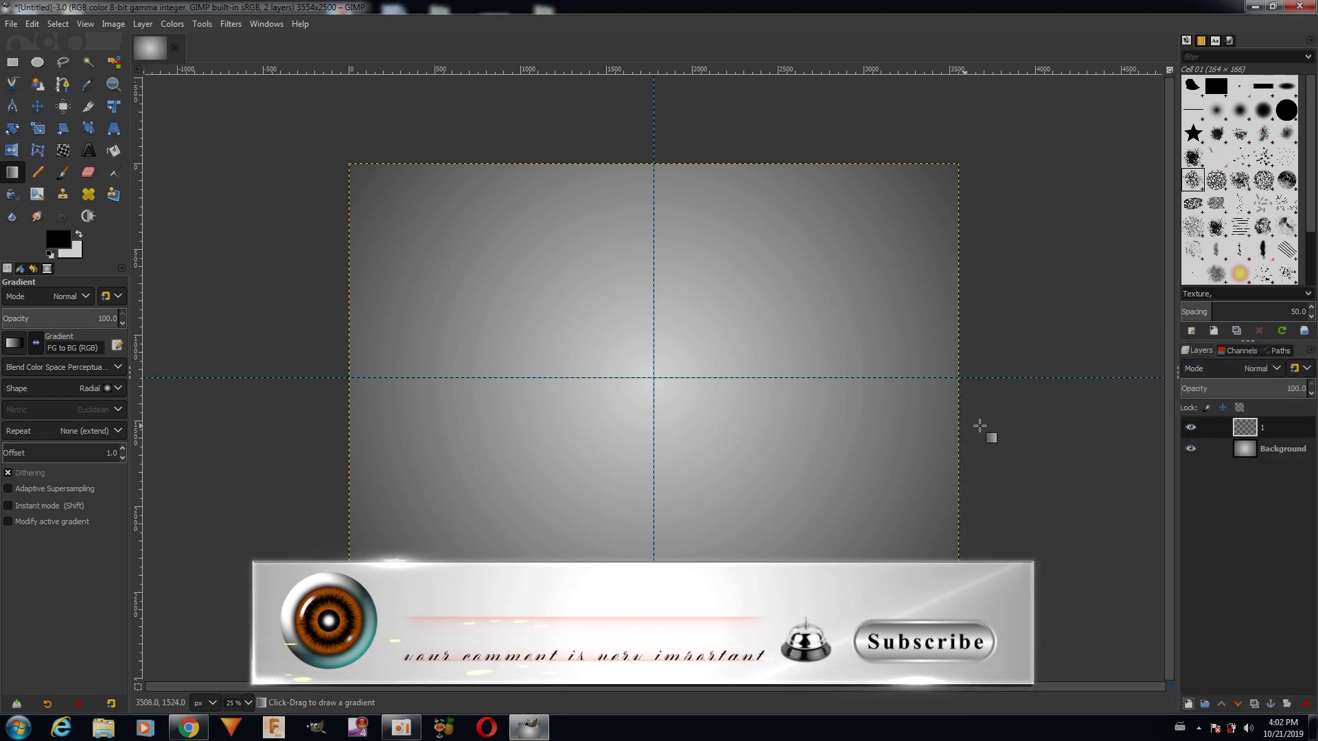
pyautogui.click(46, 62)
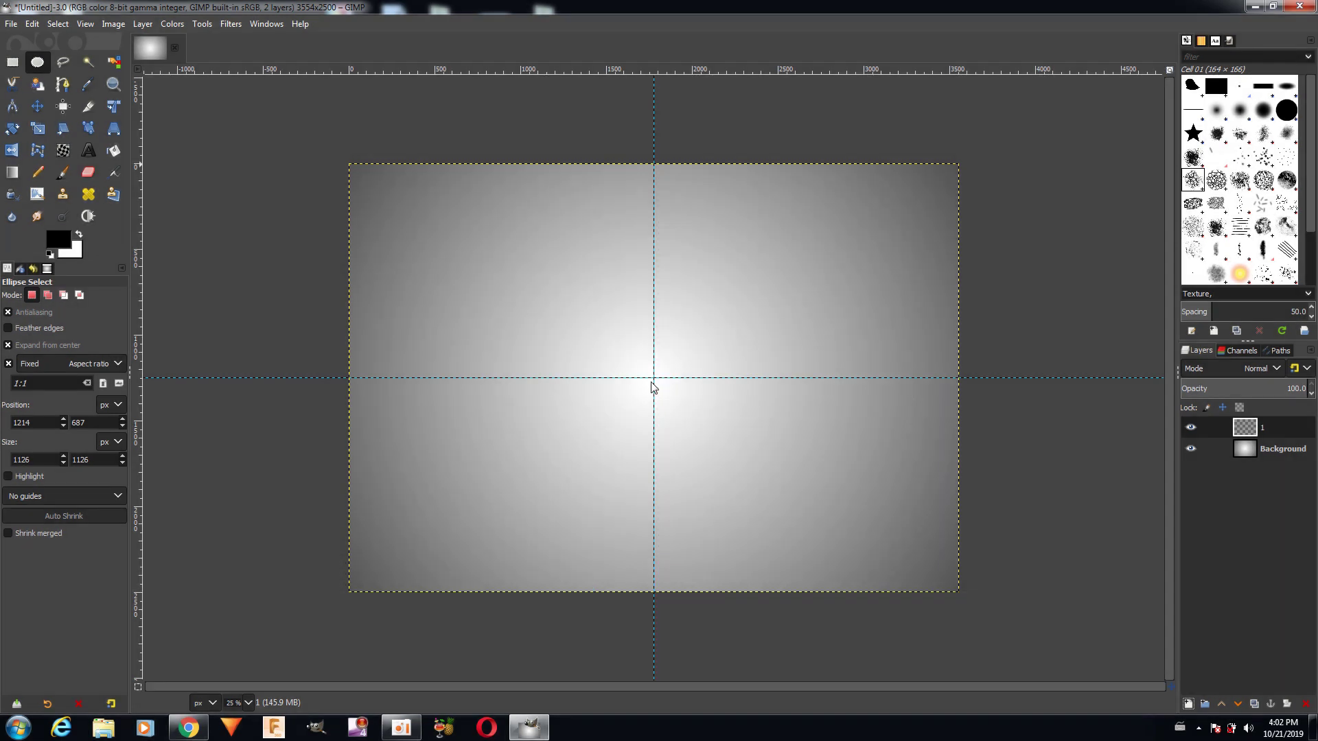
pyautogui.moveTo(651, 383); pyautogui.dragTo(747, 446)
pyautogui.rightClick(688, 391)
pyautogui.moveTo(733, 428)
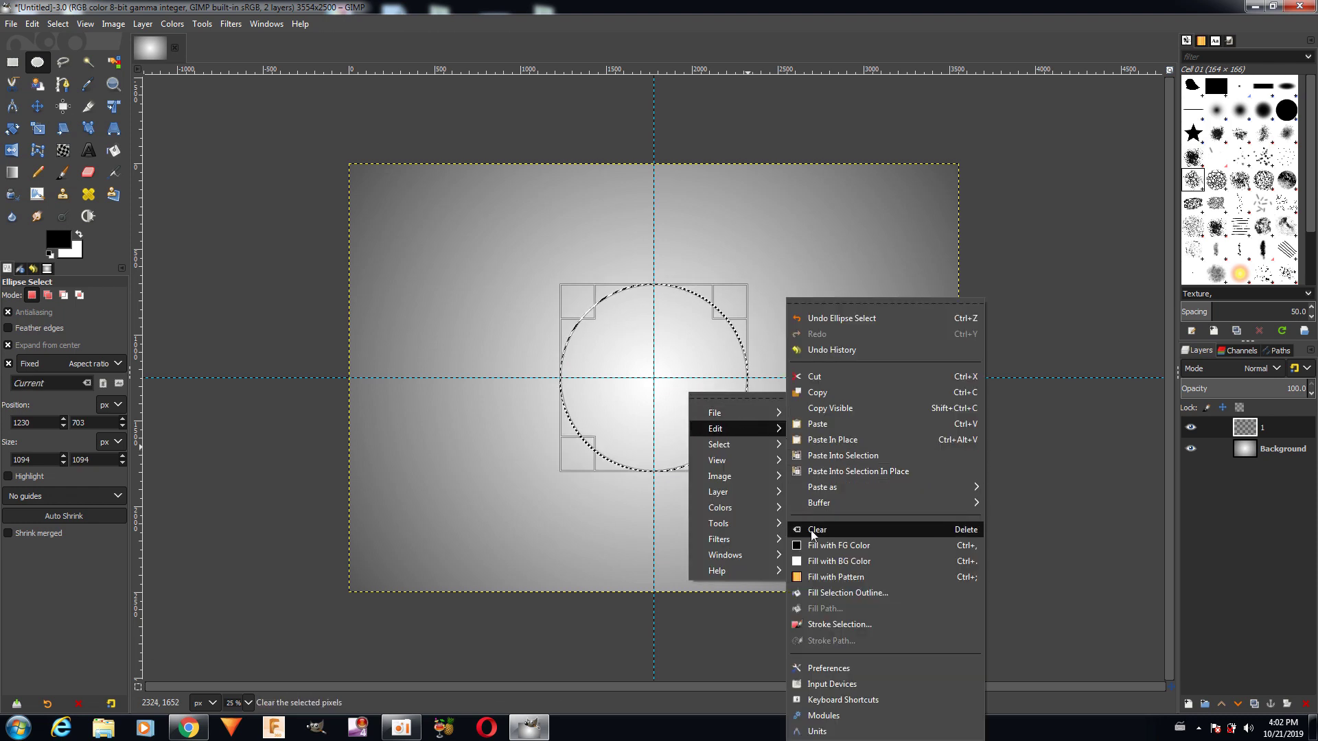
pyautogui.click(820, 544)
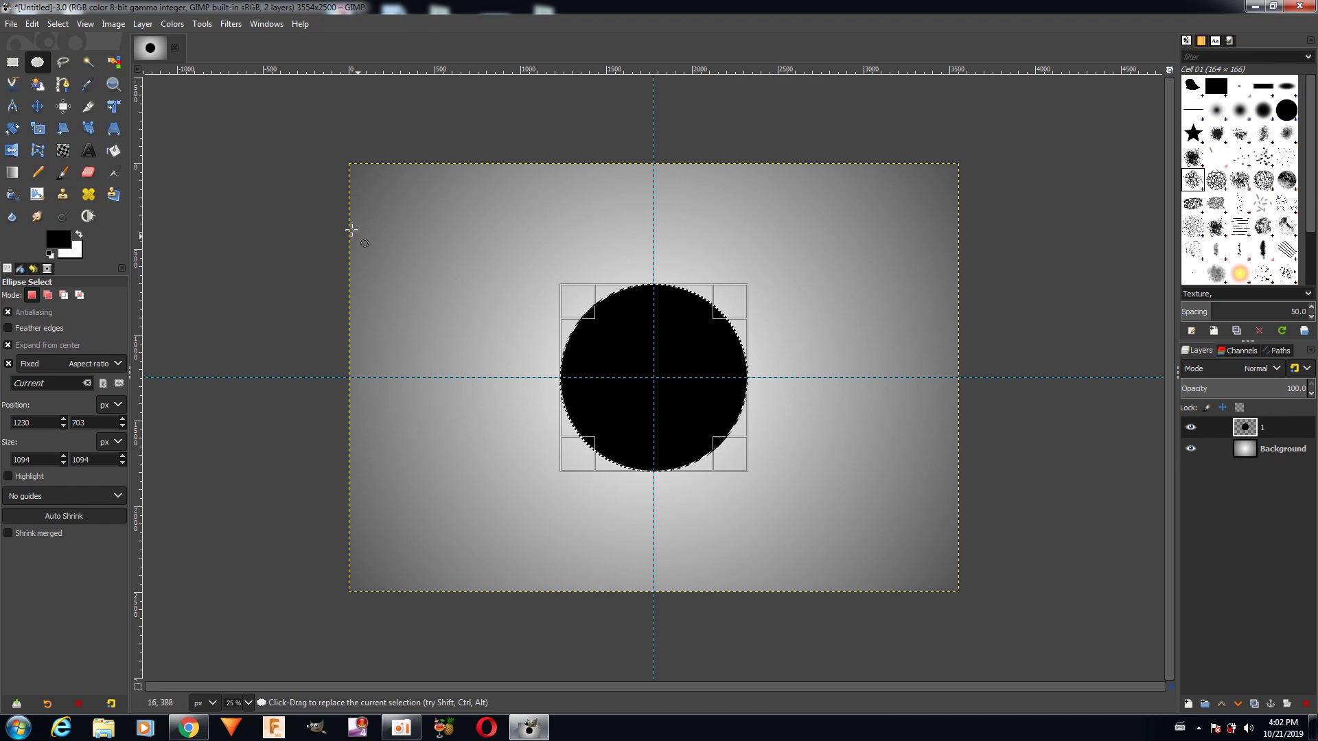
pyautogui.click(58, 23)
pyautogui.click(61, 60)
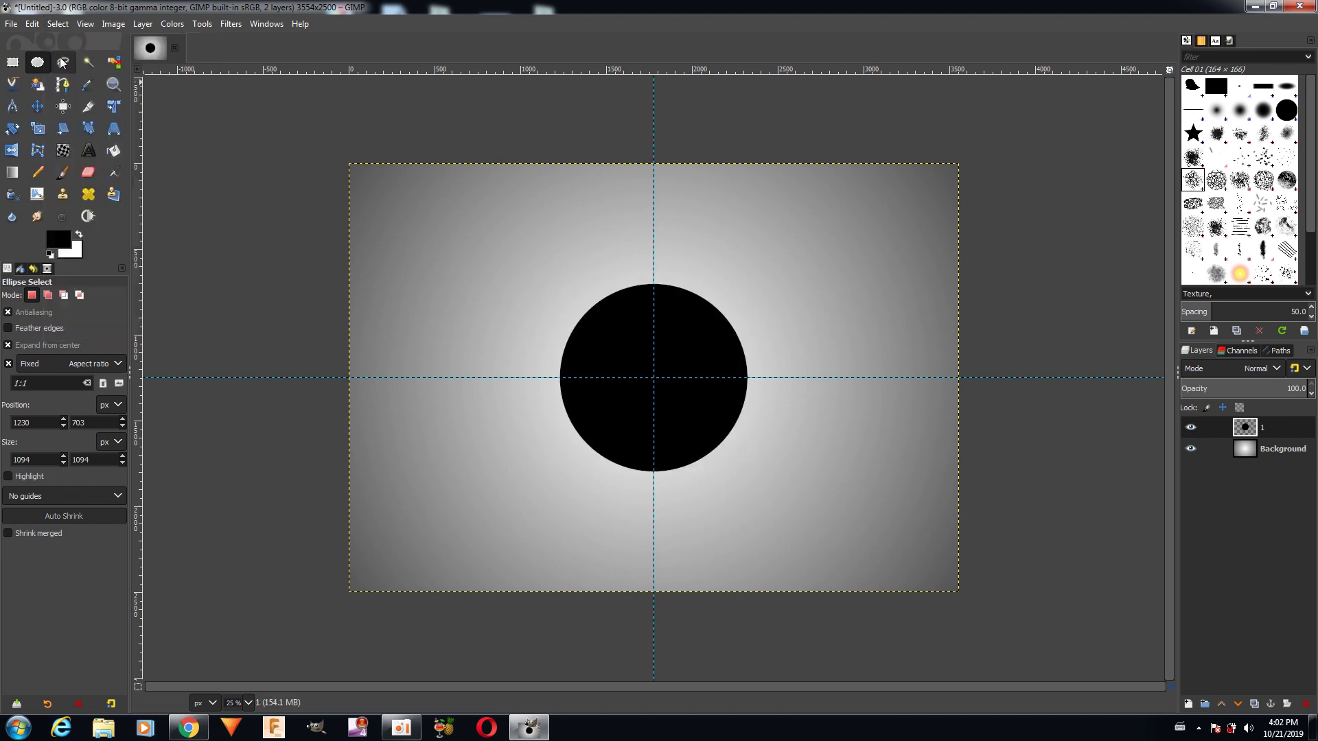
# - Draw a curved wave path from the circle's lower left across and below the circle
pyautogui.click(60, 86)
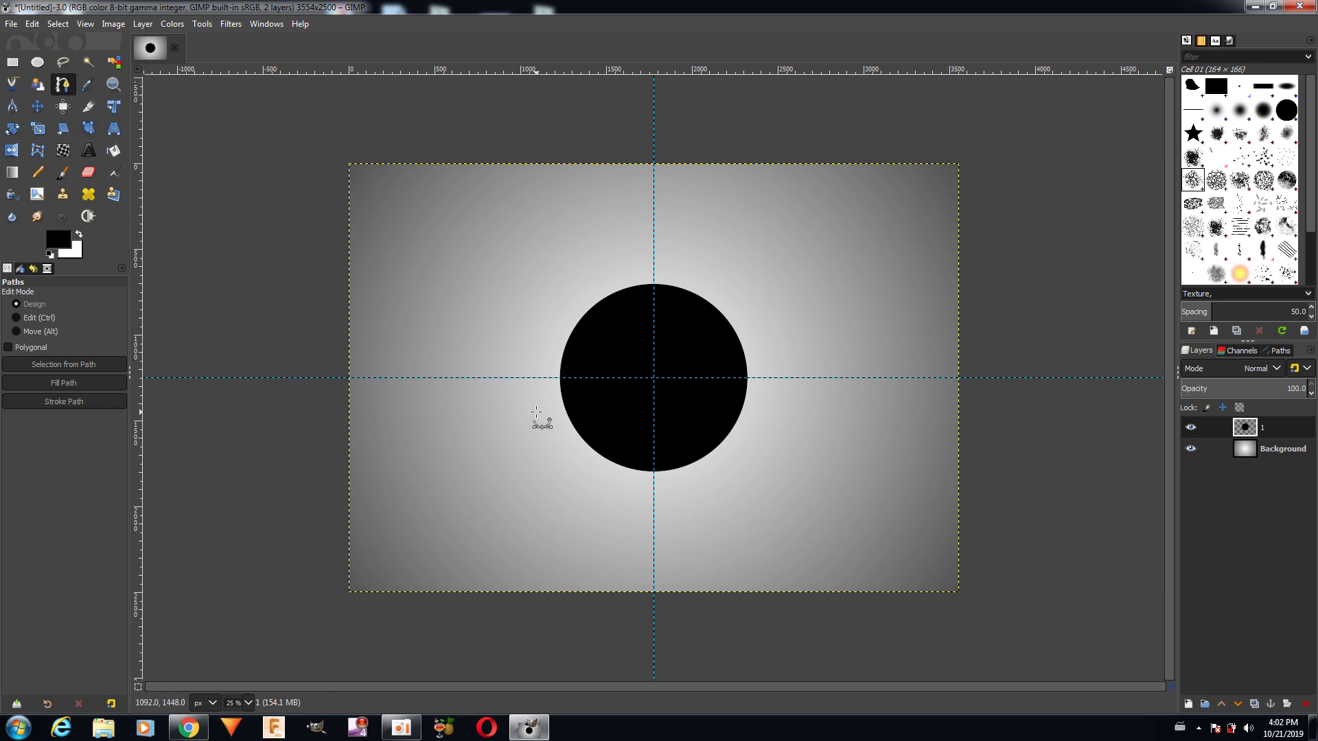
pyautogui.click(591, 449)
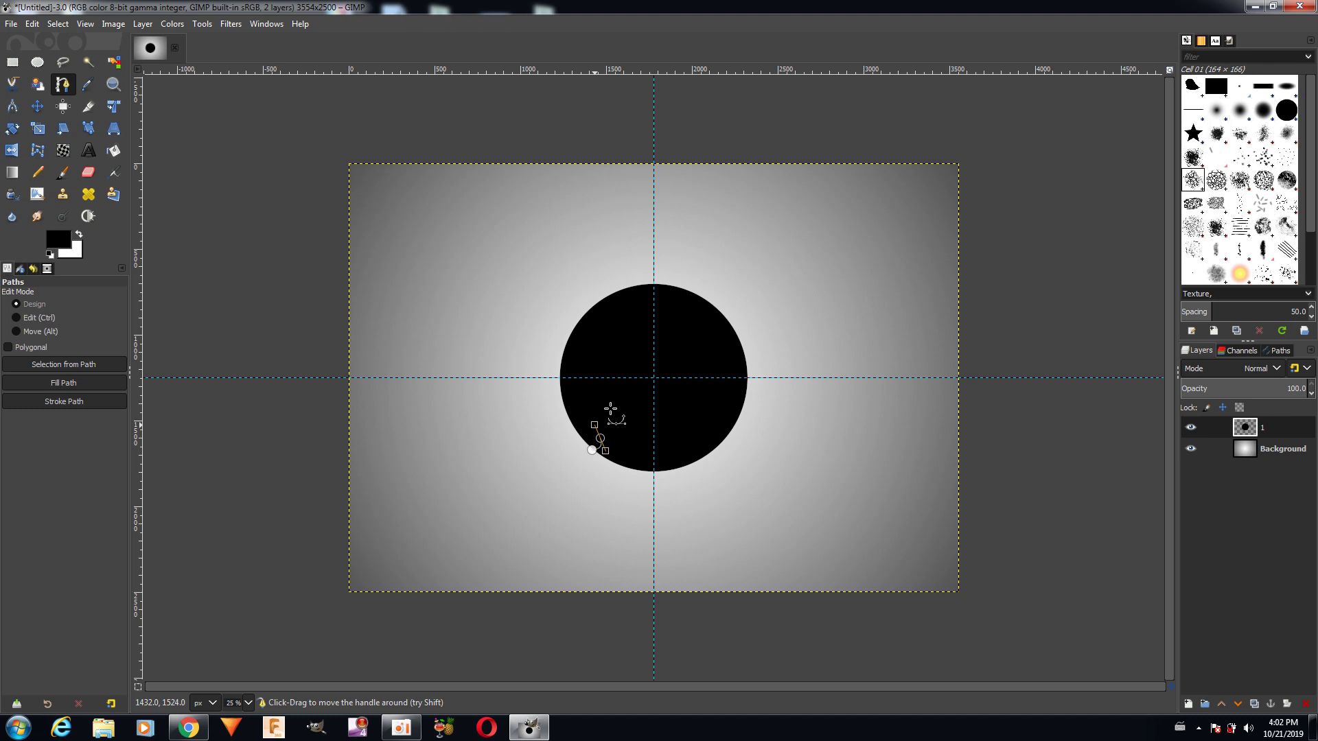
pyautogui.moveTo(610, 408); pyautogui.dragTo(621, 405)
pyautogui.moveTo(659, 427); pyautogui.dragTo(692, 464)
pyautogui.click(712, 456)
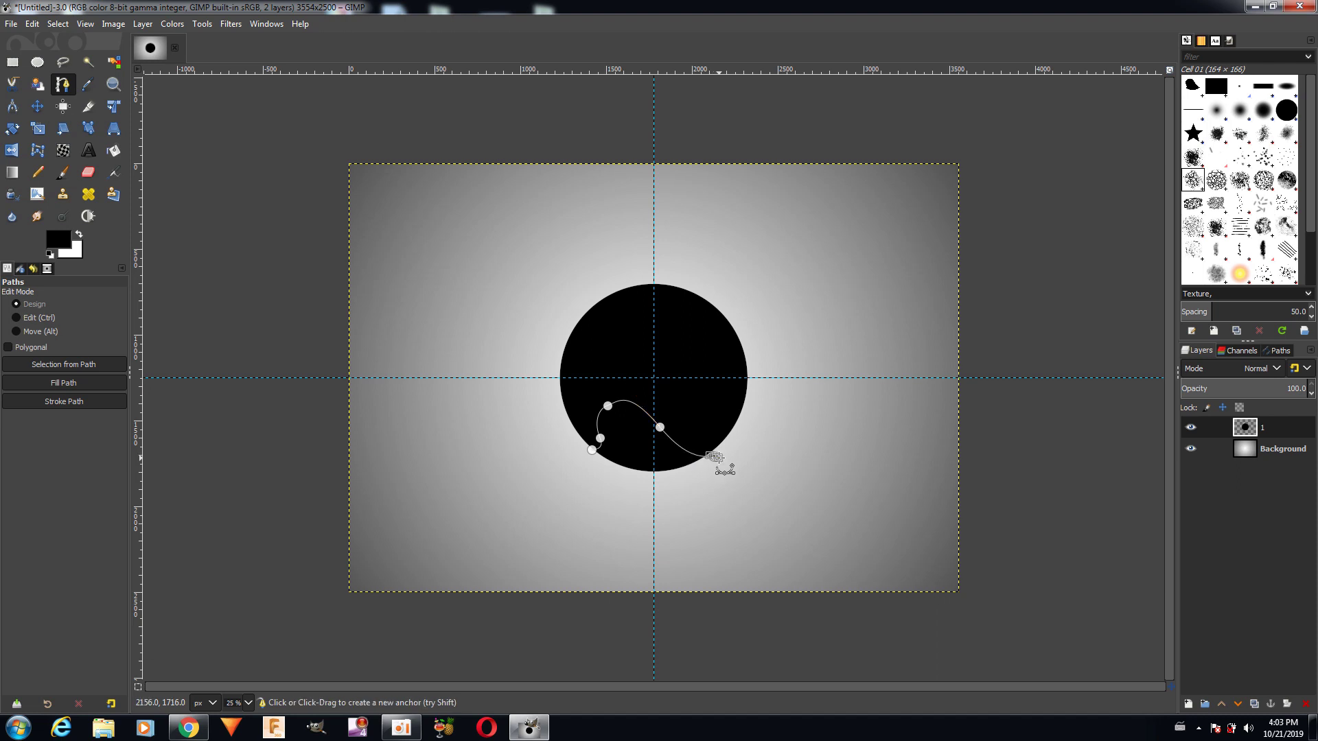
pyautogui.click(667, 482)
pyautogui.click(581, 493)
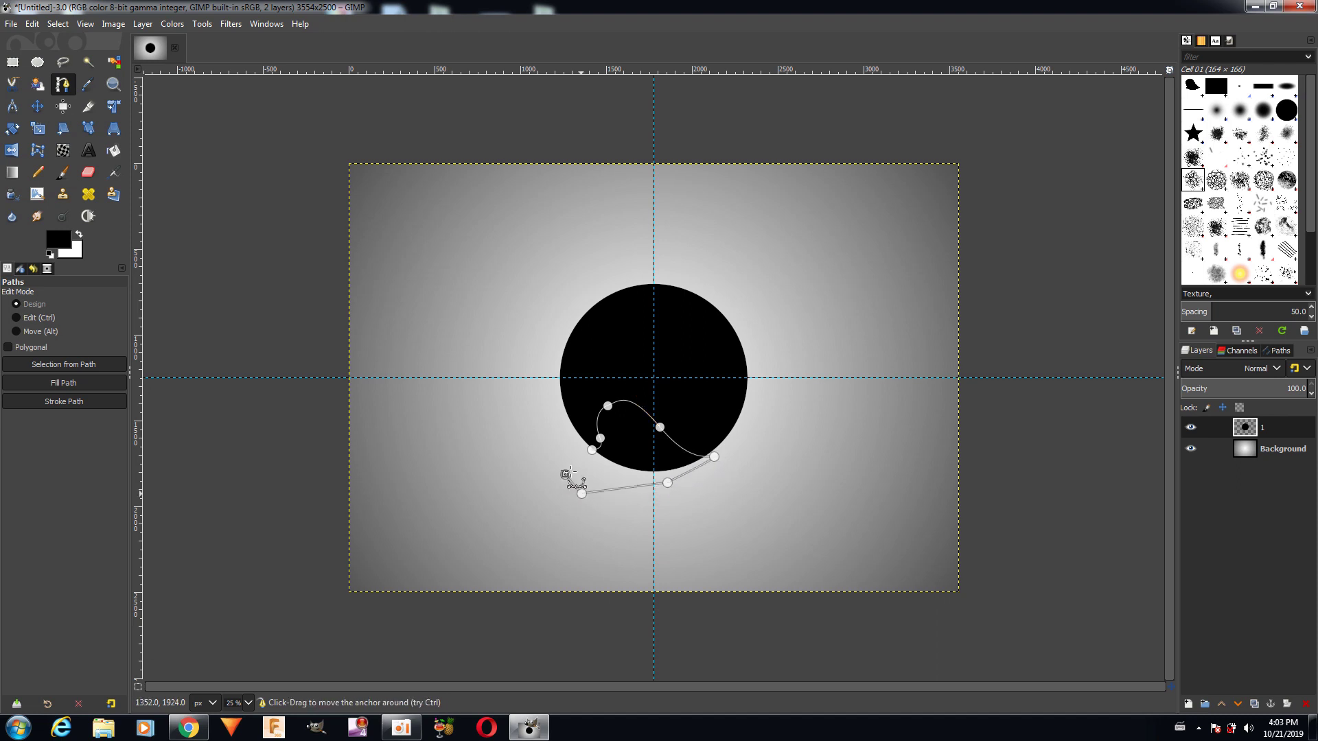
# - Zoom to 100%, connect the path's lower end, and bend the curve near its top point
pyautogui.click(250, 702)
pyautogui.click(245, 639)
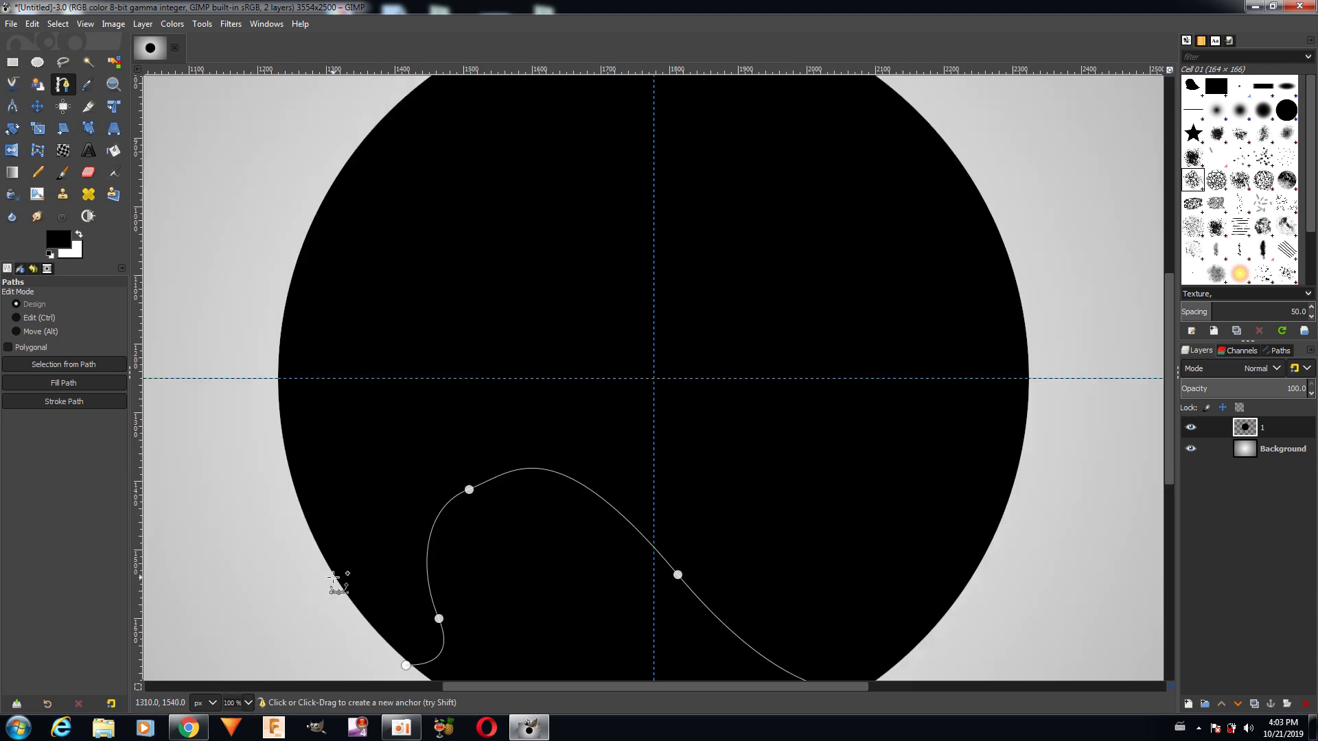
pyautogui.scroll(-3, 332, 576)
pyautogui.keyDown('ctrl'); pyautogui.click(468, 337); pyautogui.keyUp('ctrl')
pyautogui.moveTo(467, 337); pyautogui.dragTo(371, 563)
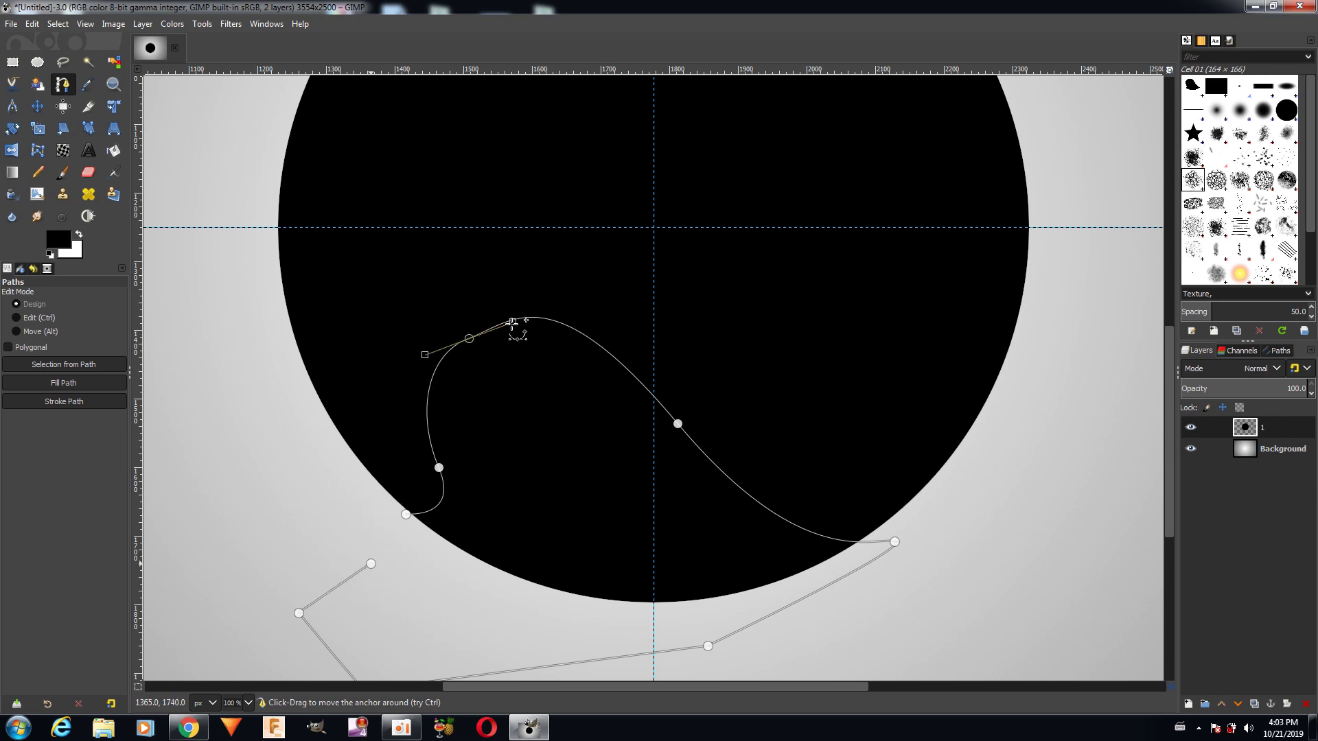
pyautogui.moveTo(426, 353); pyautogui.dragTo(418, 369)
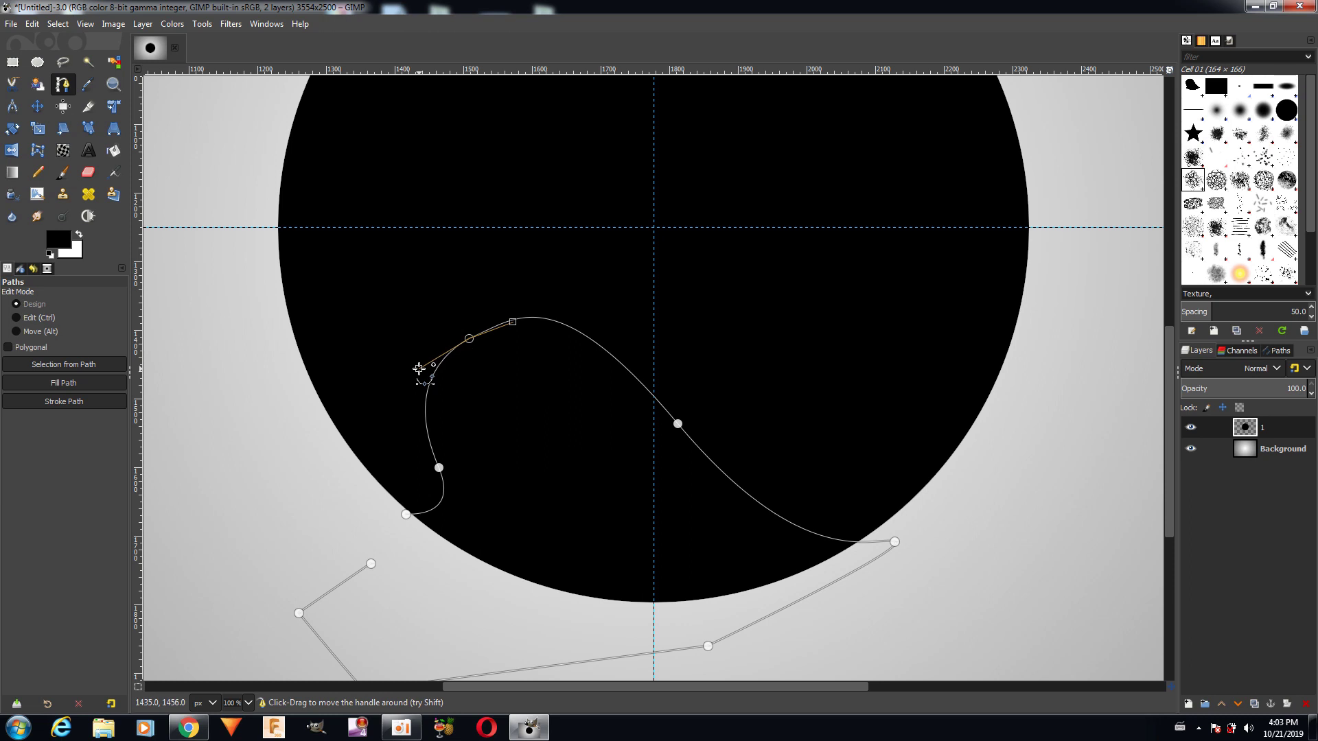
pyautogui.moveTo(512, 321); pyautogui.dragTo(494, 324)
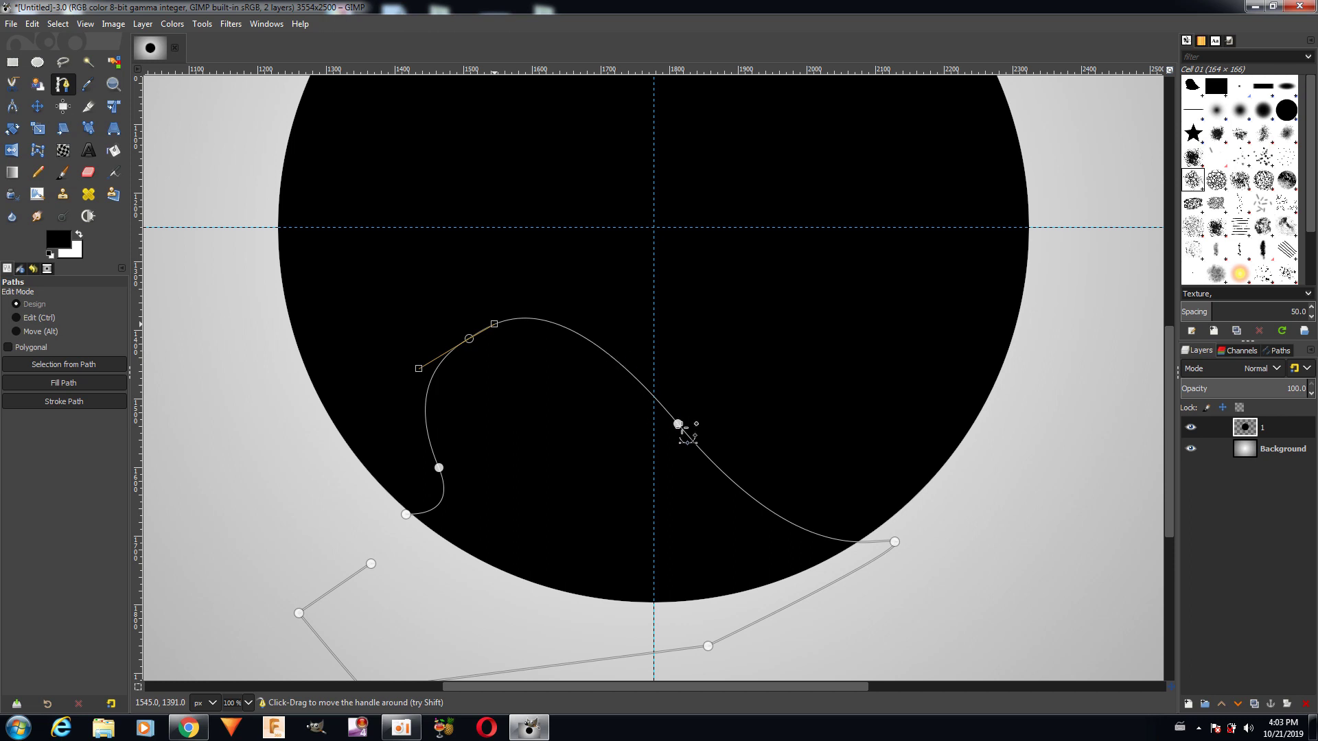
# - Reshape the S-wave at its middle point, end point, lower bend and crest
pyautogui.click(677, 424)
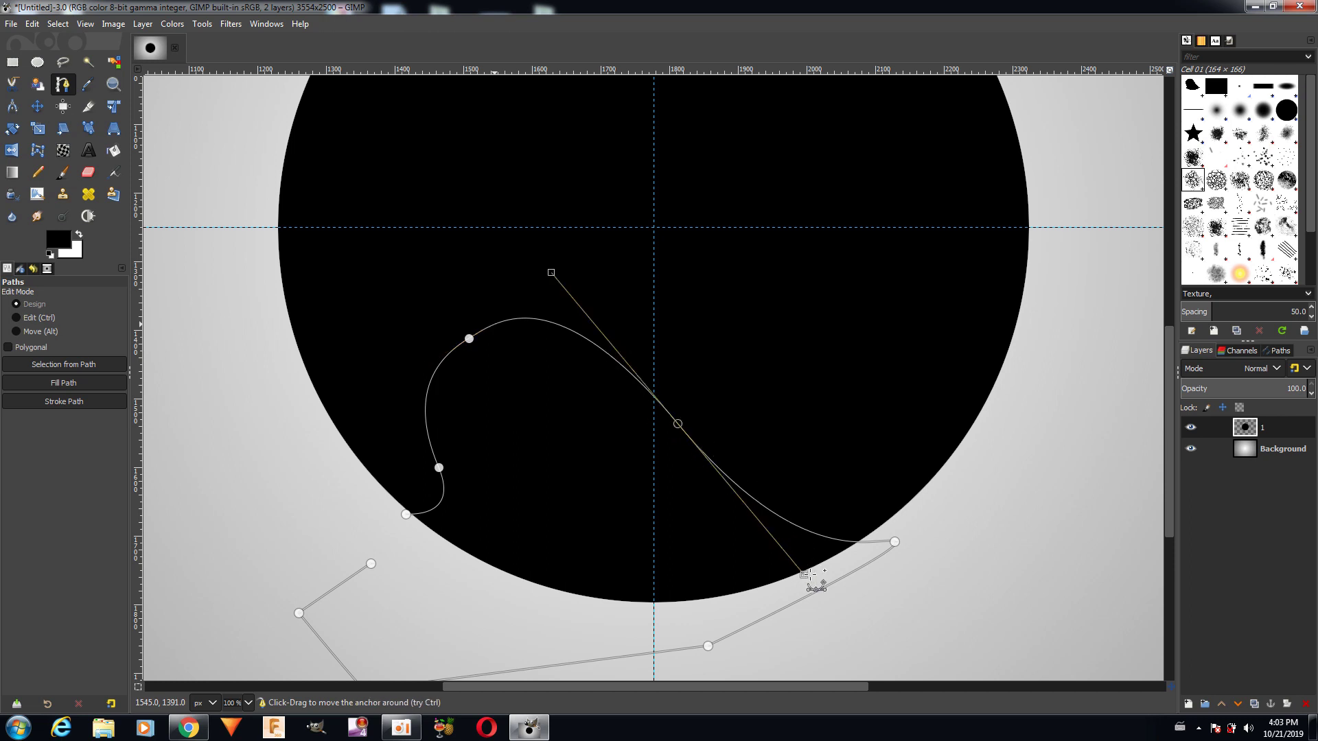
pyautogui.moveTo(804, 573); pyautogui.dragTo(786, 554)
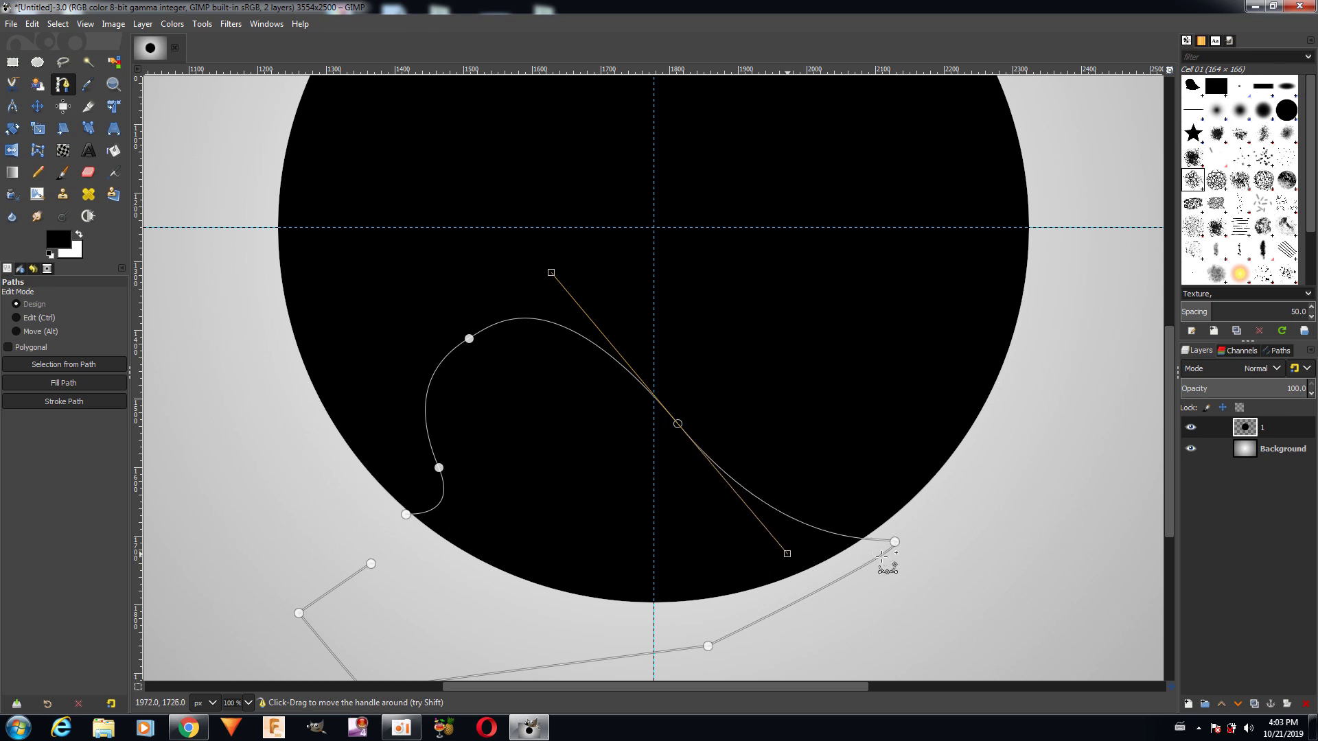
pyautogui.moveTo(895, 541); pyautogui.dragTo(954, 511)
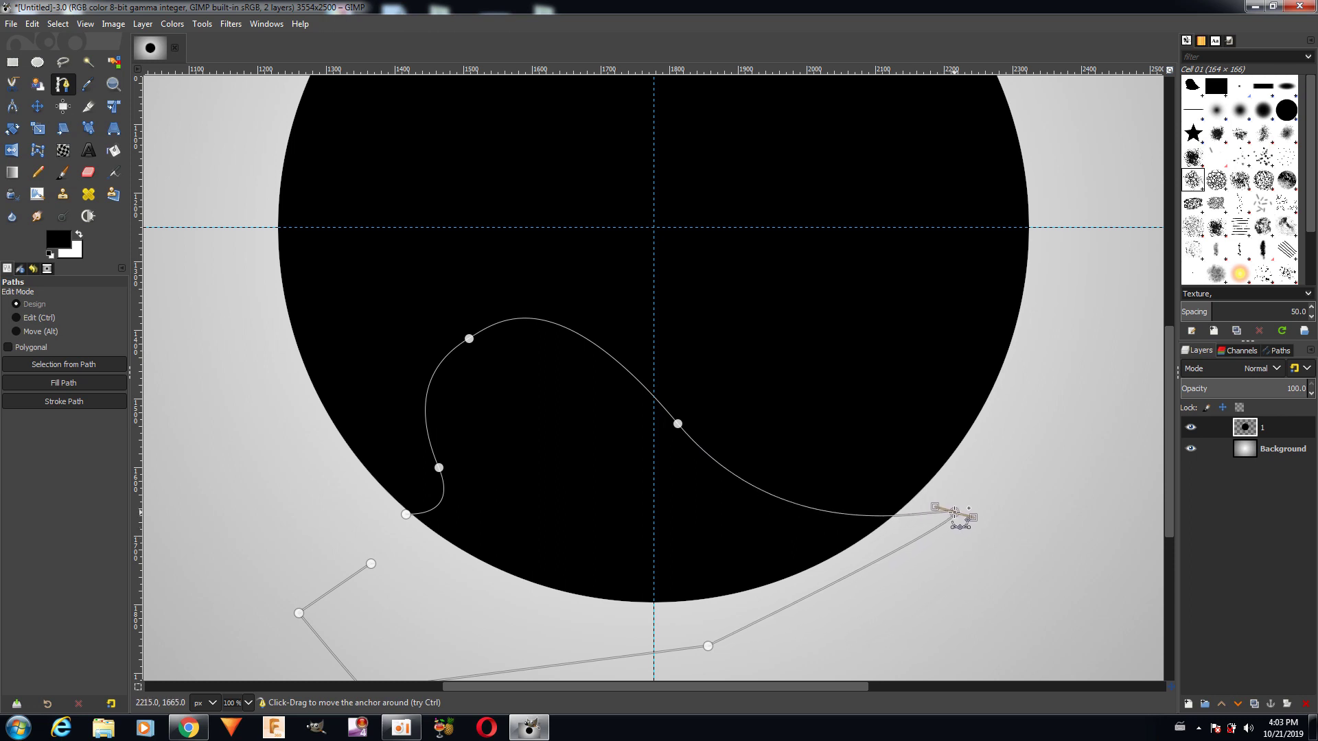
pyautogui.click(439, 467)
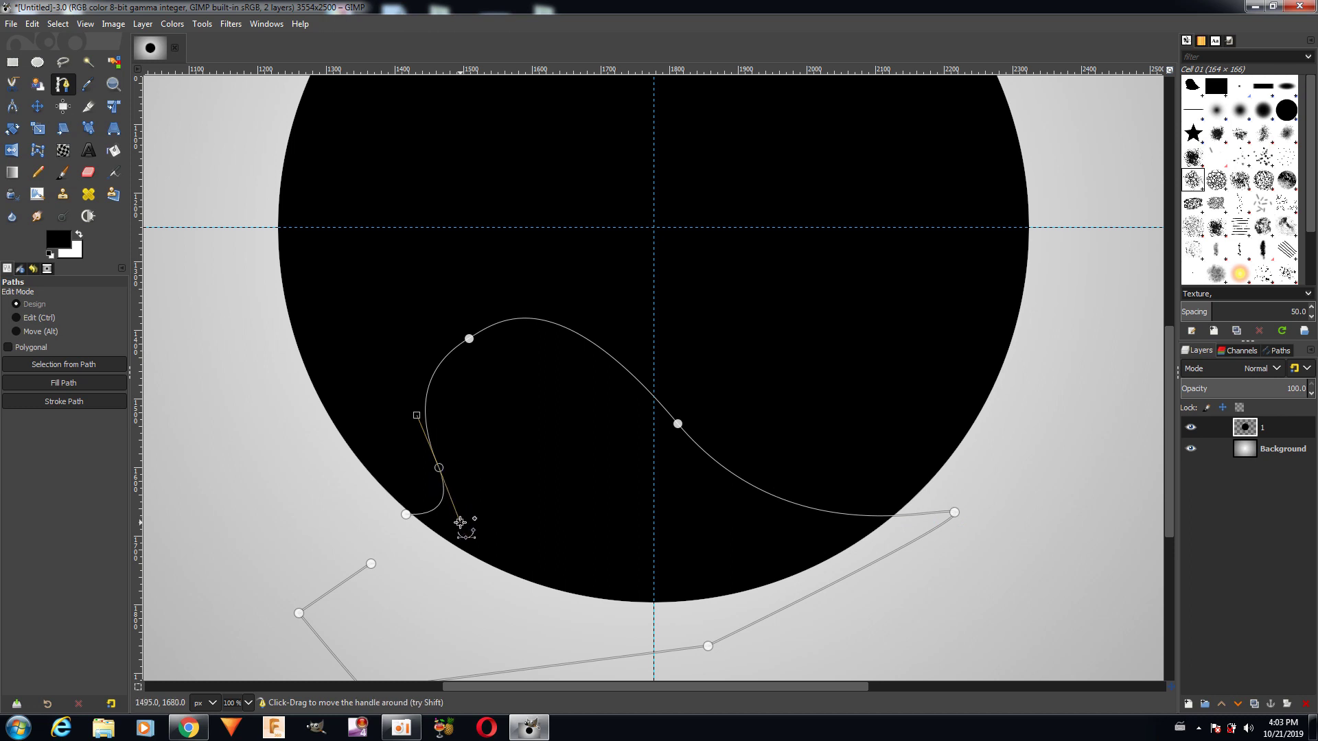
pyautogui.moveTo(418, 414); pyautogui.dragTo(415, 416)
pyautogui.click(469, 338)
pyautogui.moveTo(427, 362); pyautogui.dragTo(419, 370)
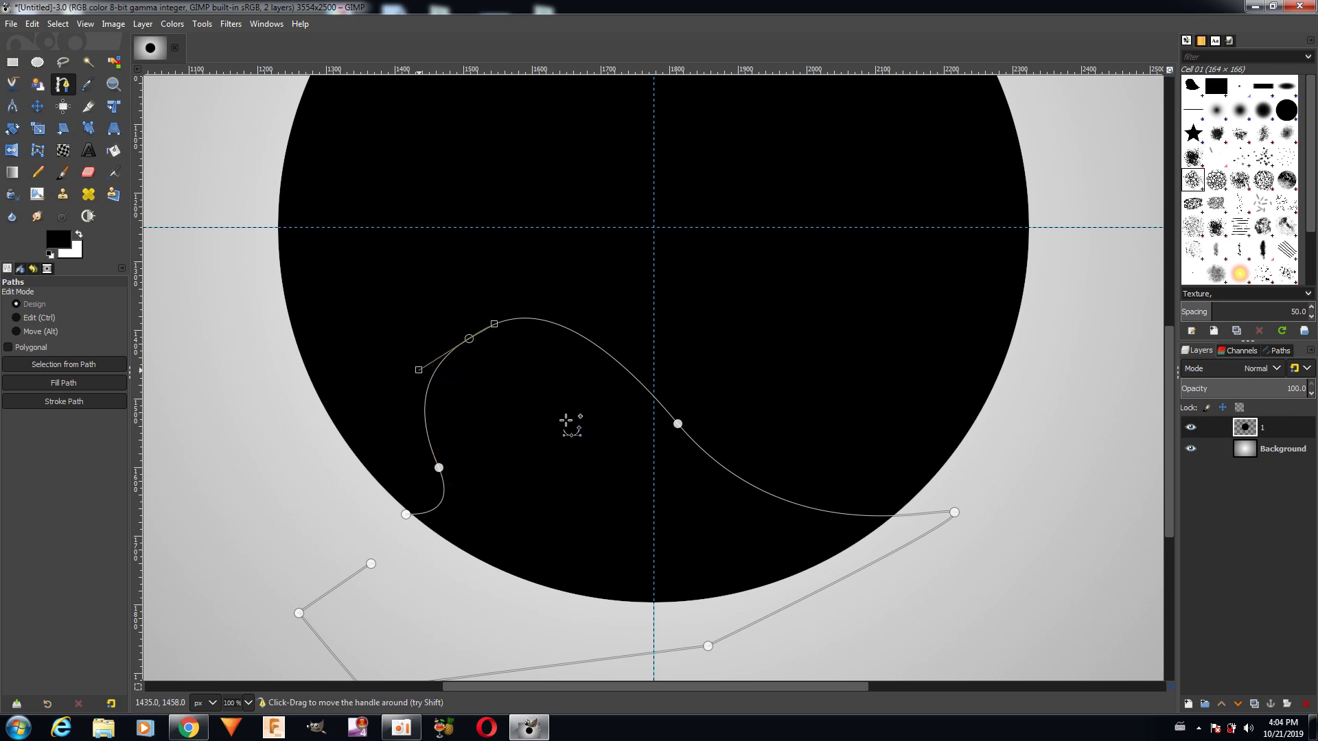
# - Turn the wave path into a selection, cut it from the black circle, and deselect
pyautogui.click(103, 364)
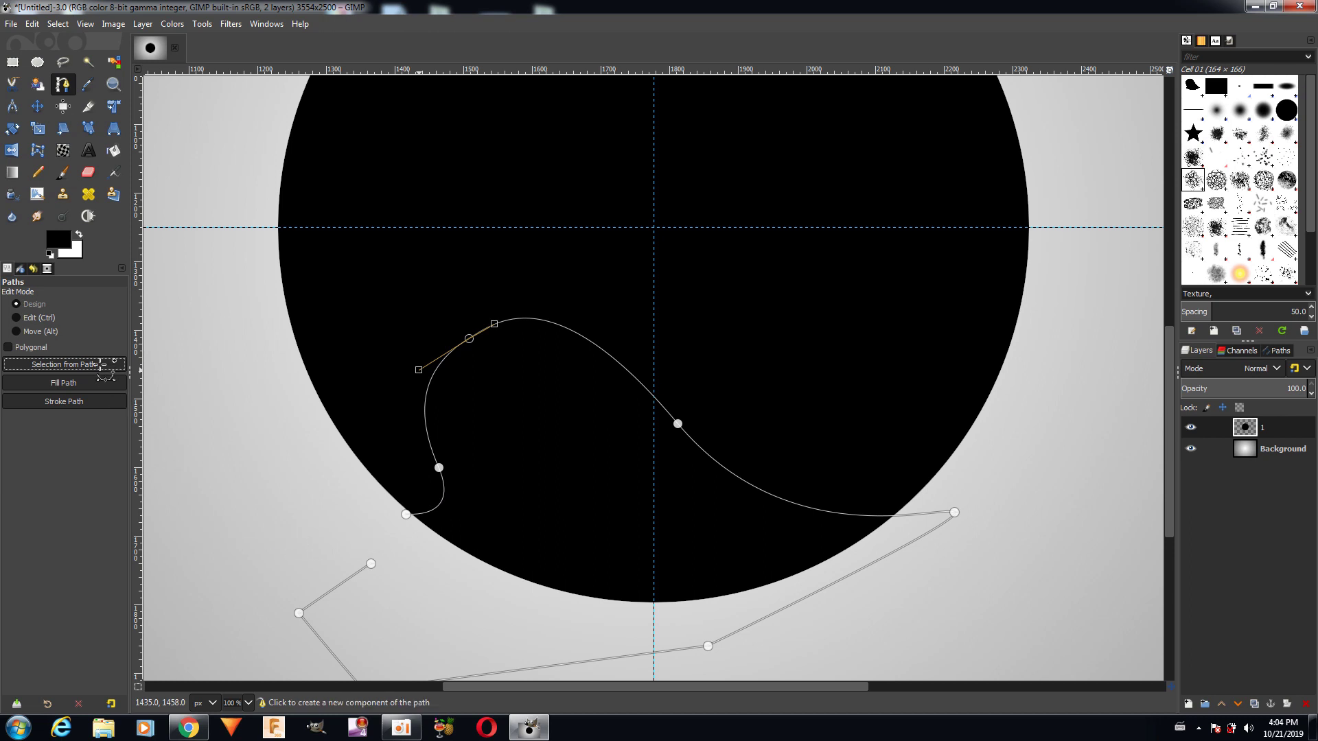
pyautogui.click(103, 364)
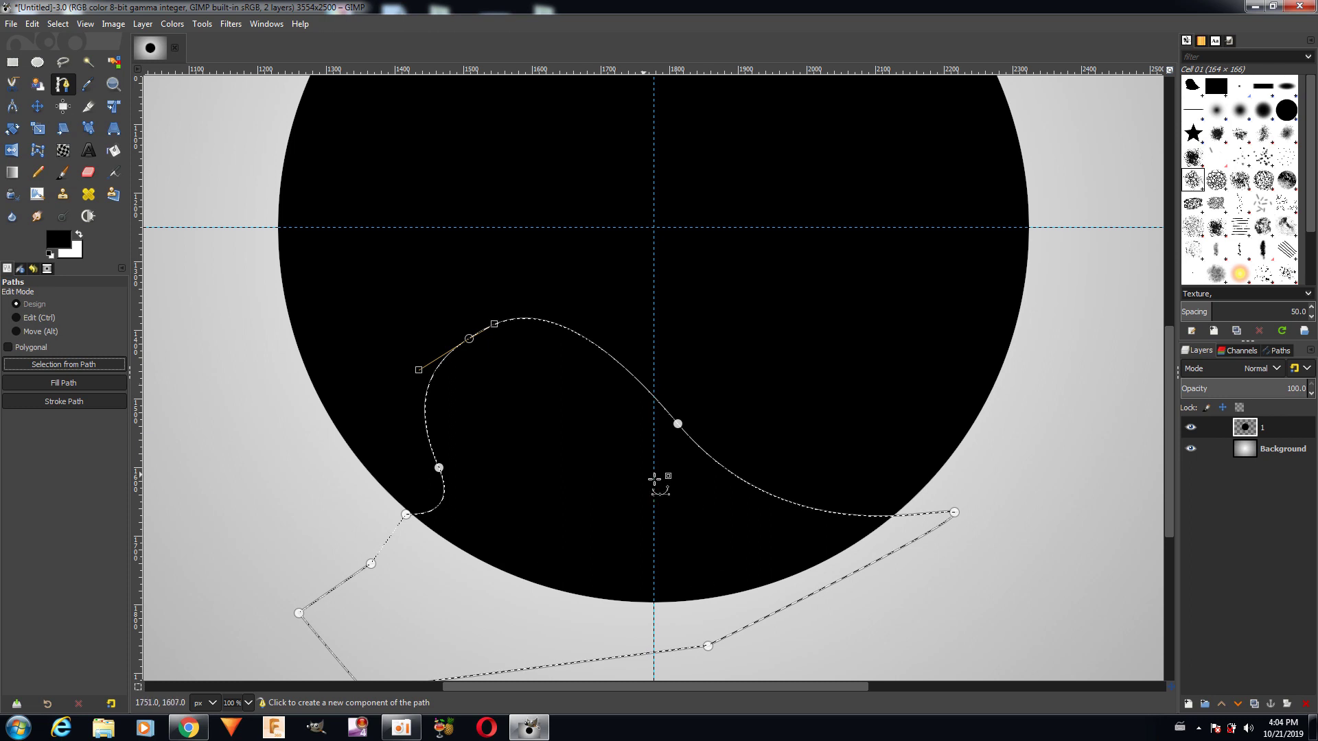
pyautogui.click(32, 24)
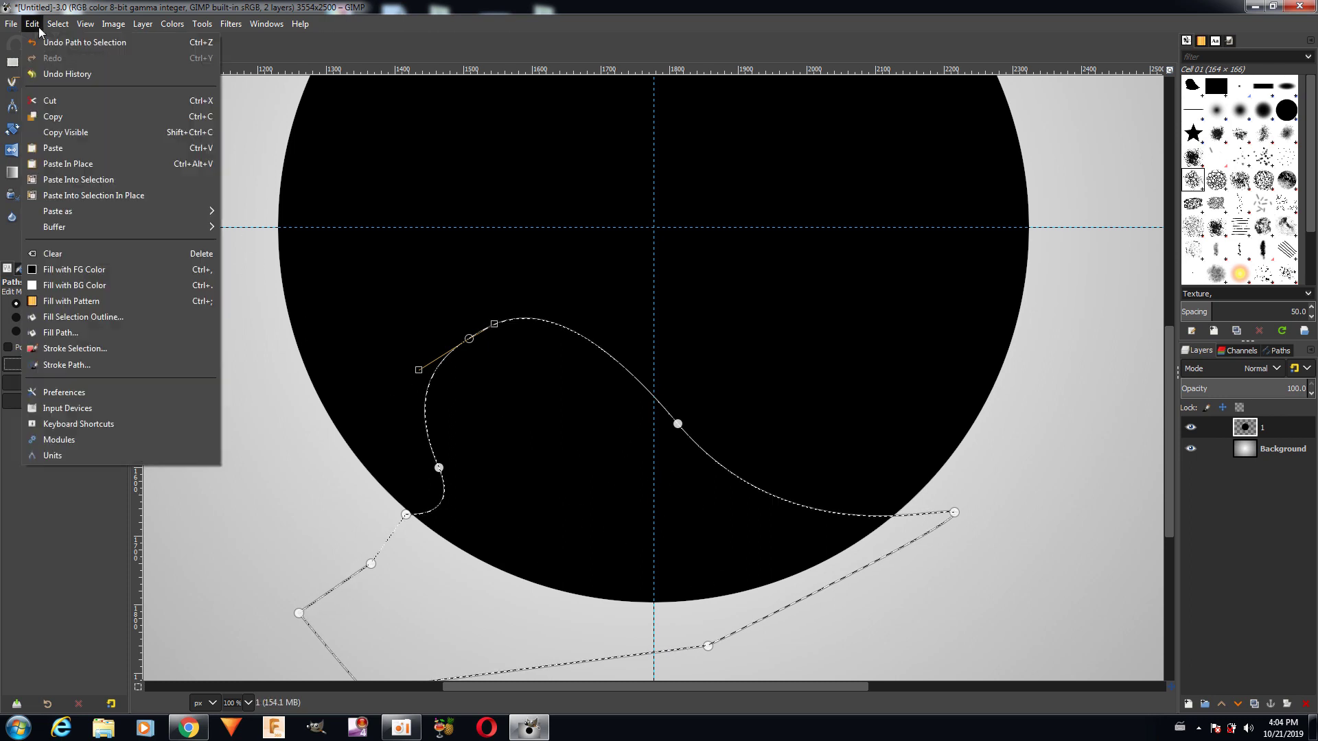
pyautogui.click(49, 100)
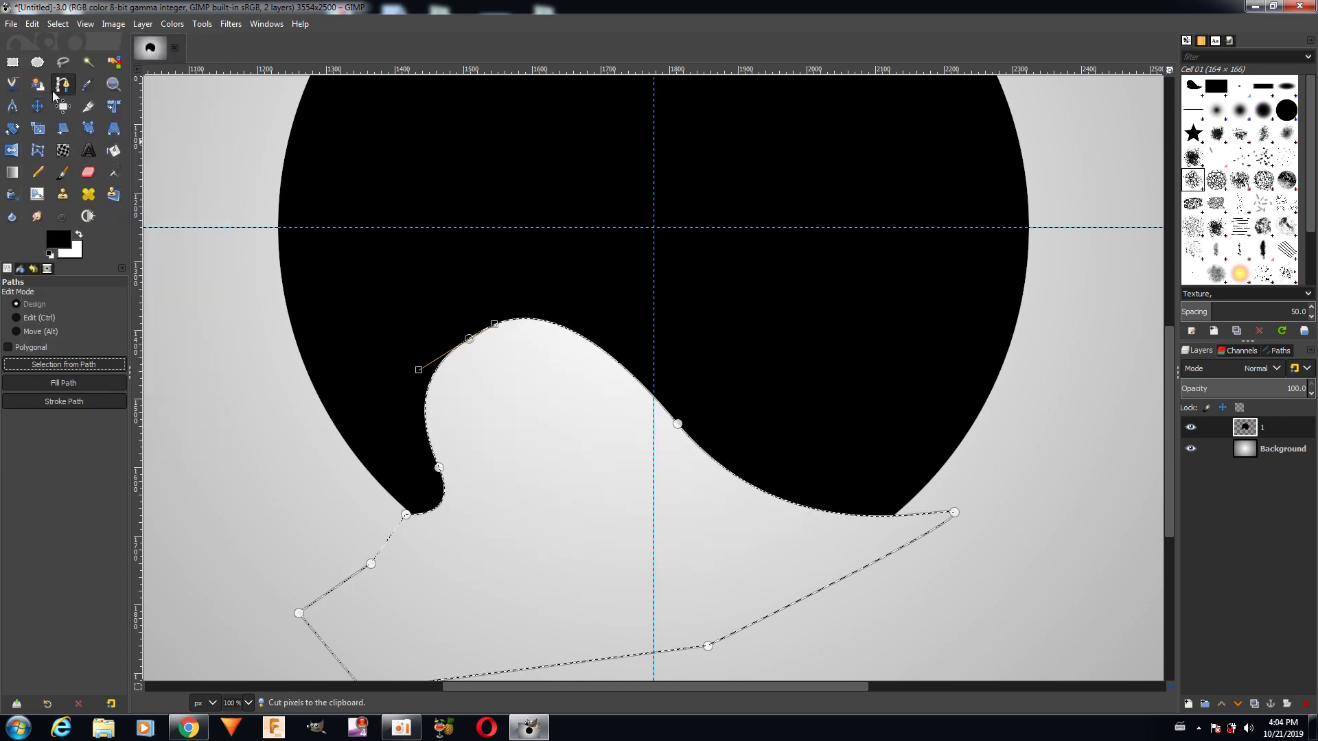
pyautogui.click(58, 23)
pyautogui.click(65, 54)
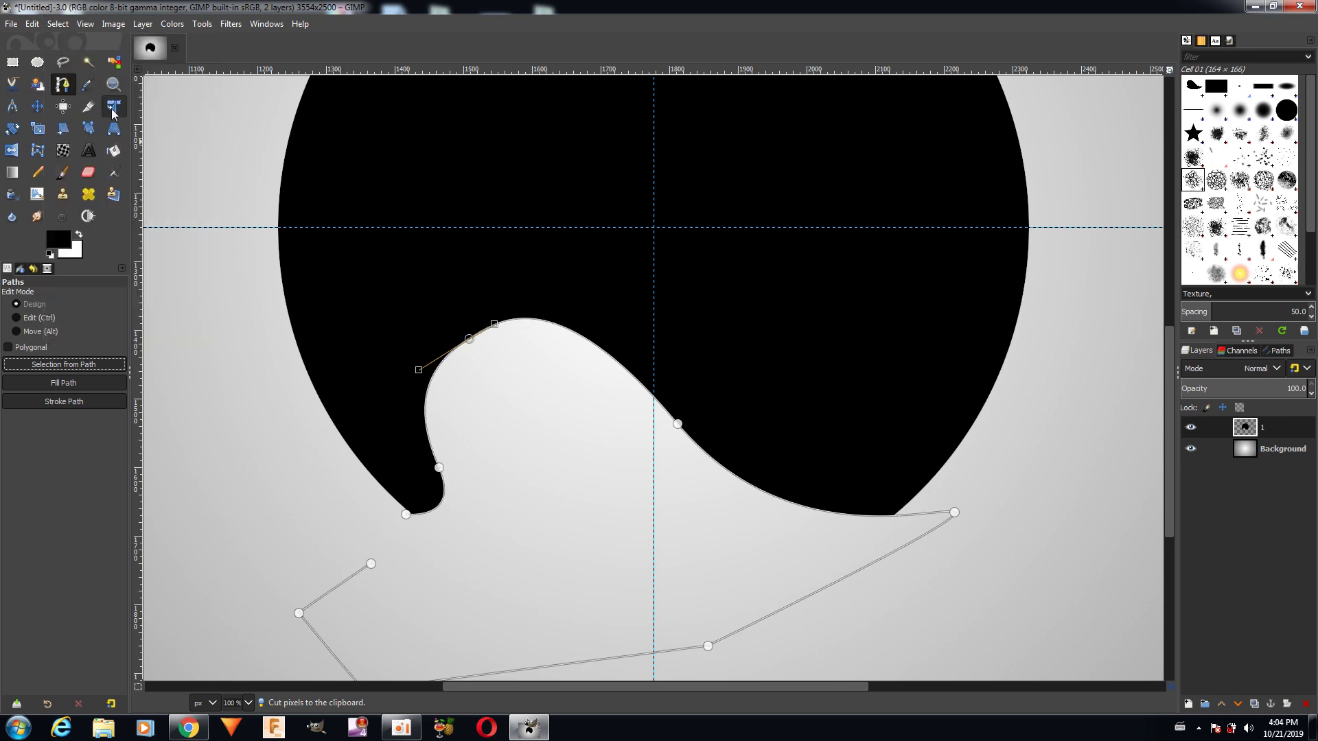
# - Zoom out to view the whole notched circle
pyautogui.click(248, 703)
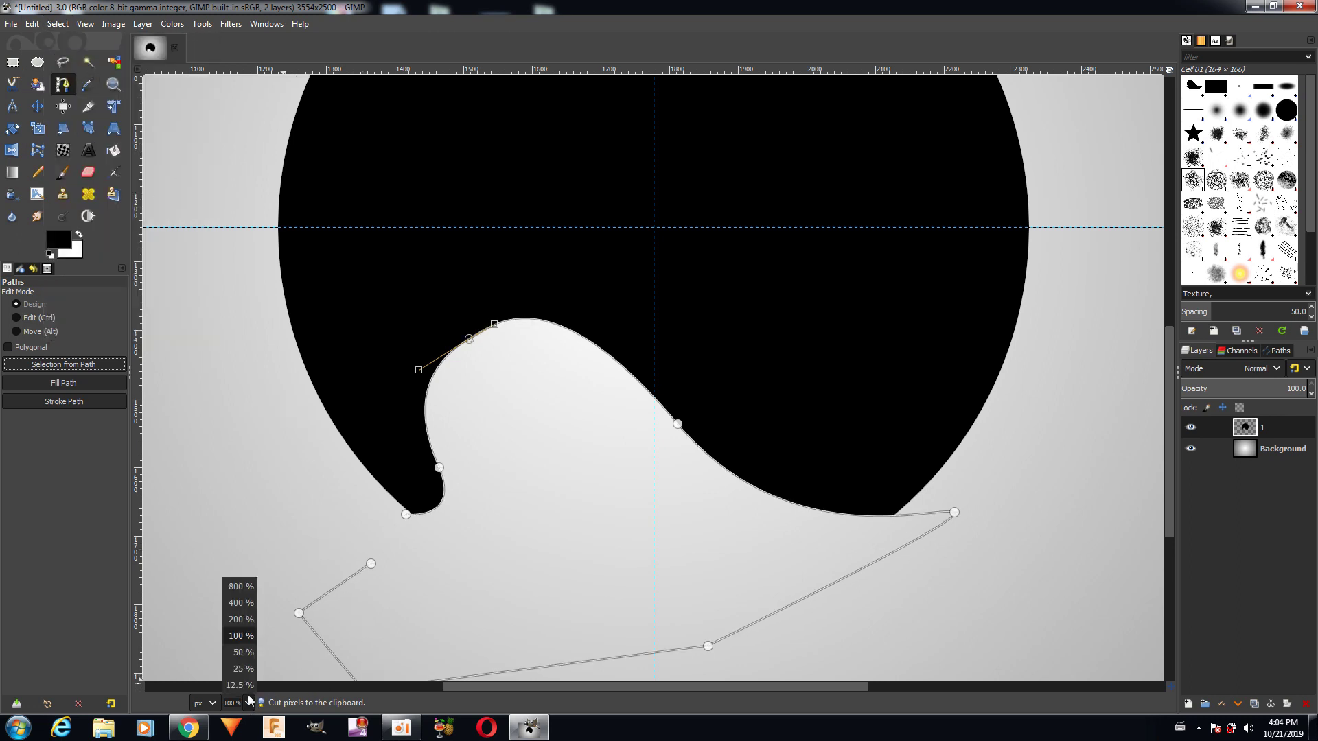
pyautogui.click(241, 650)
pyautogui.click(251, 703)
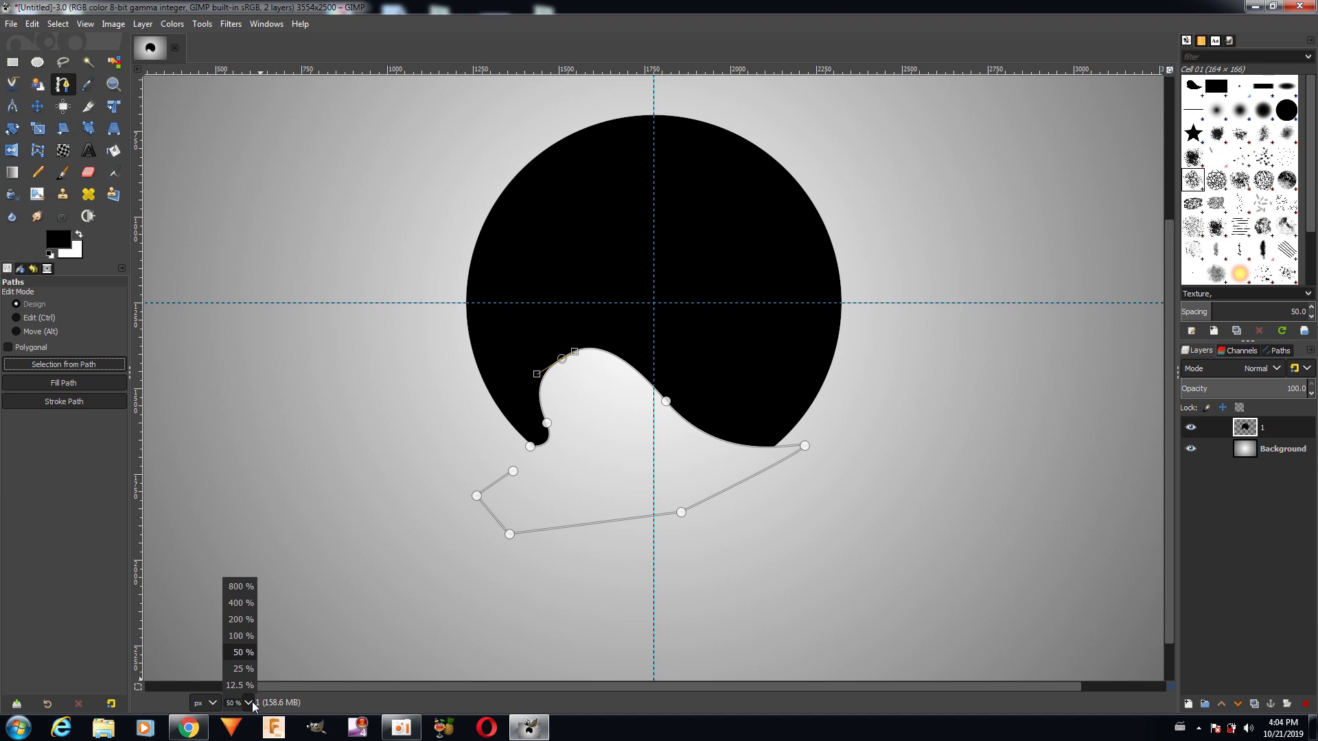
pyautogui.click(253, 670)
pyautogui.click(37, 108)
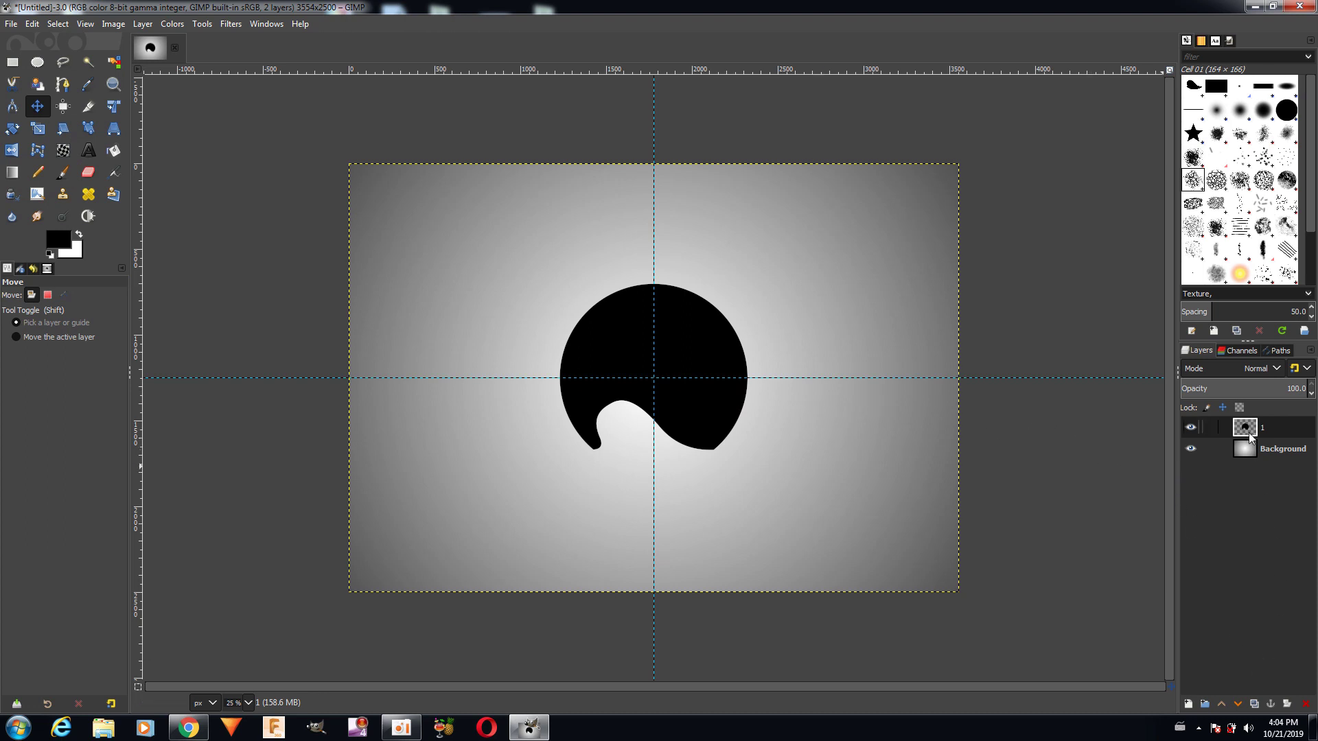
# - Duplicate the notched circle layer into a '1 copy' layer and clear the selection
pyautogui.click(1191, 427)
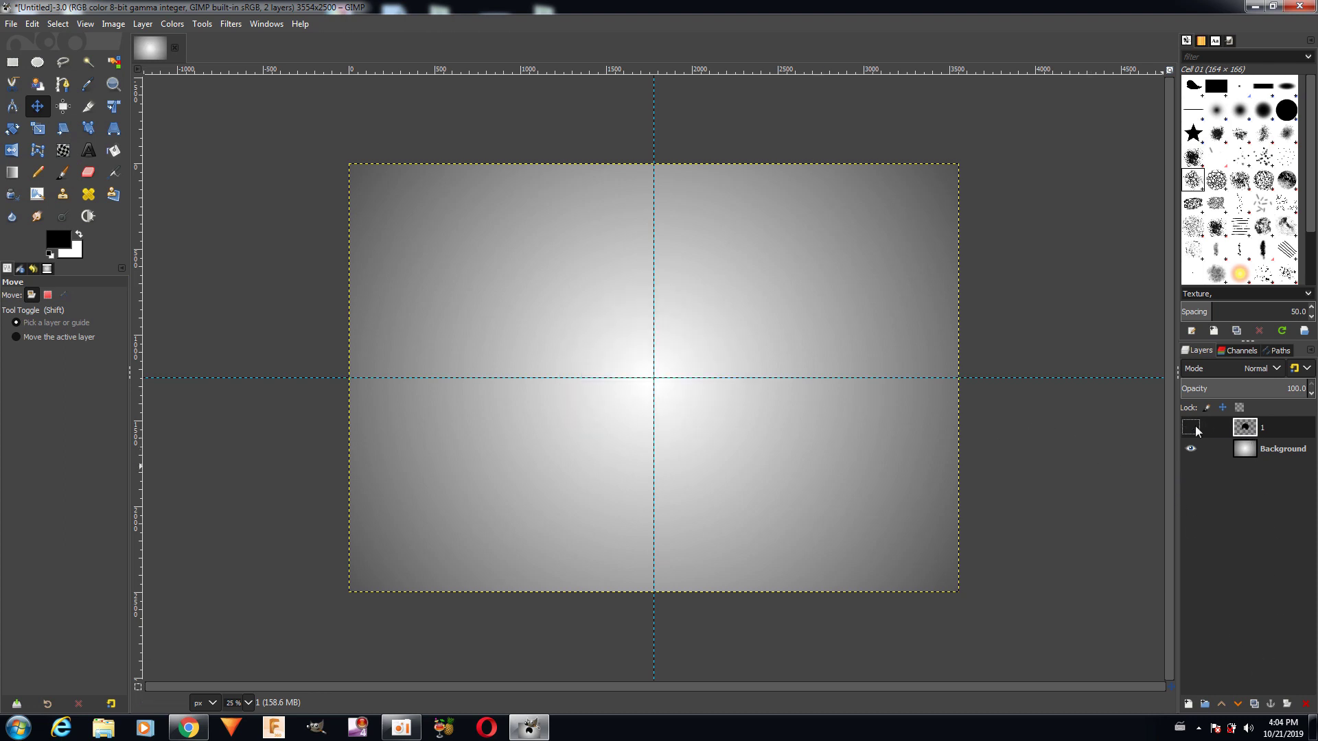
pyautogui.click(1254, 704)
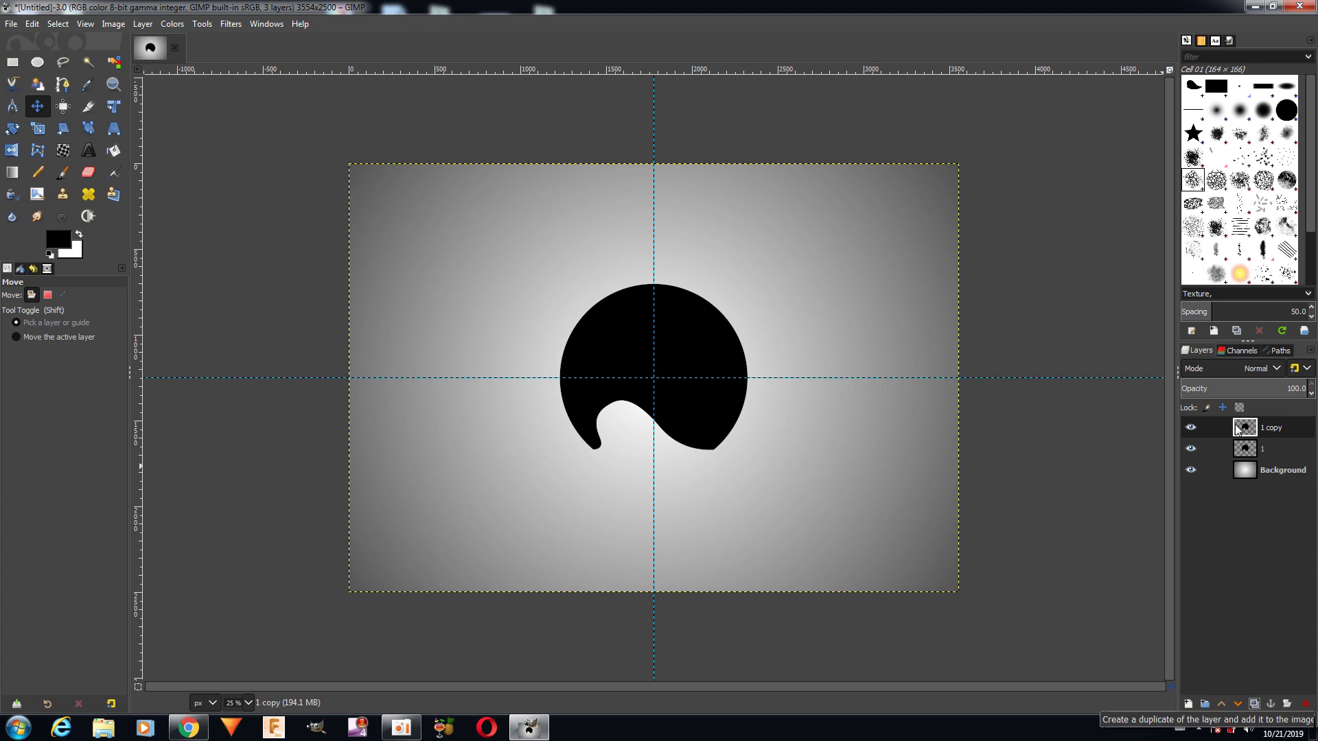
pyautogui.click(1246, 430)
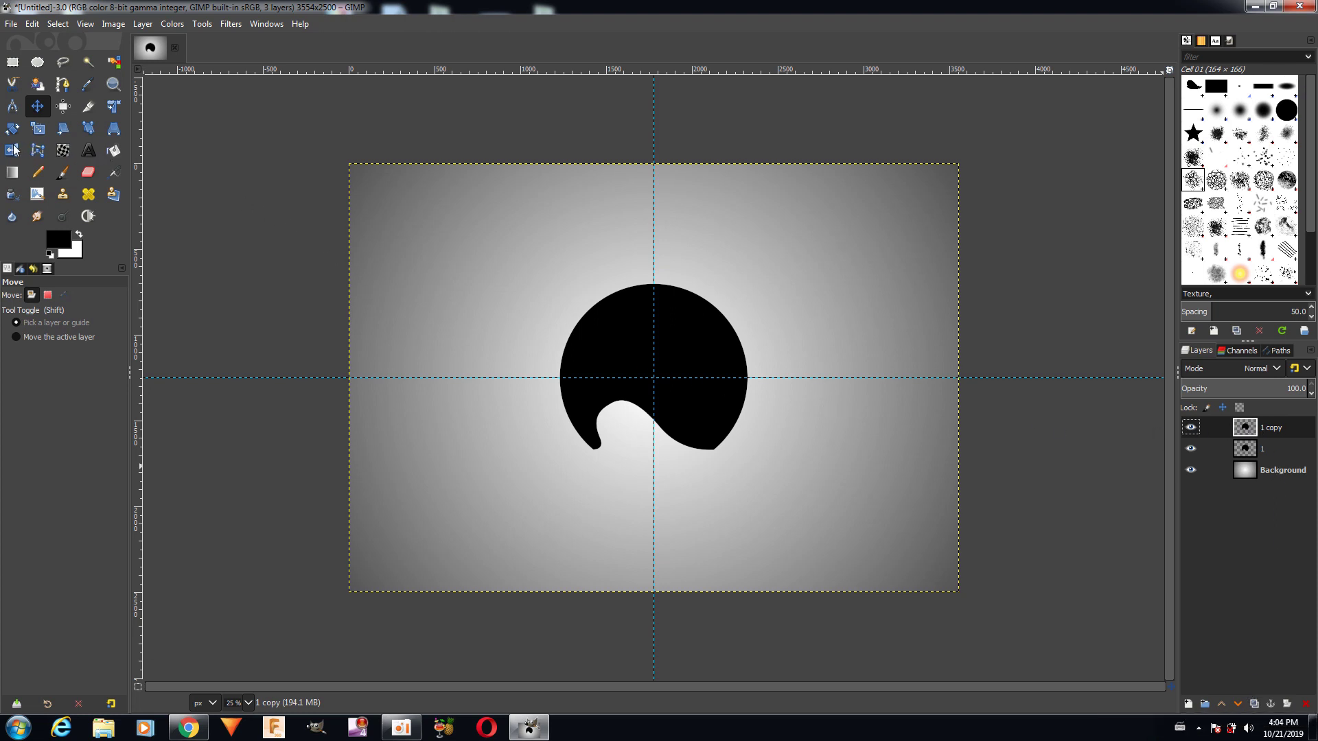
pyautogui.click(61, 24)
pyautogui.click(58, 24)
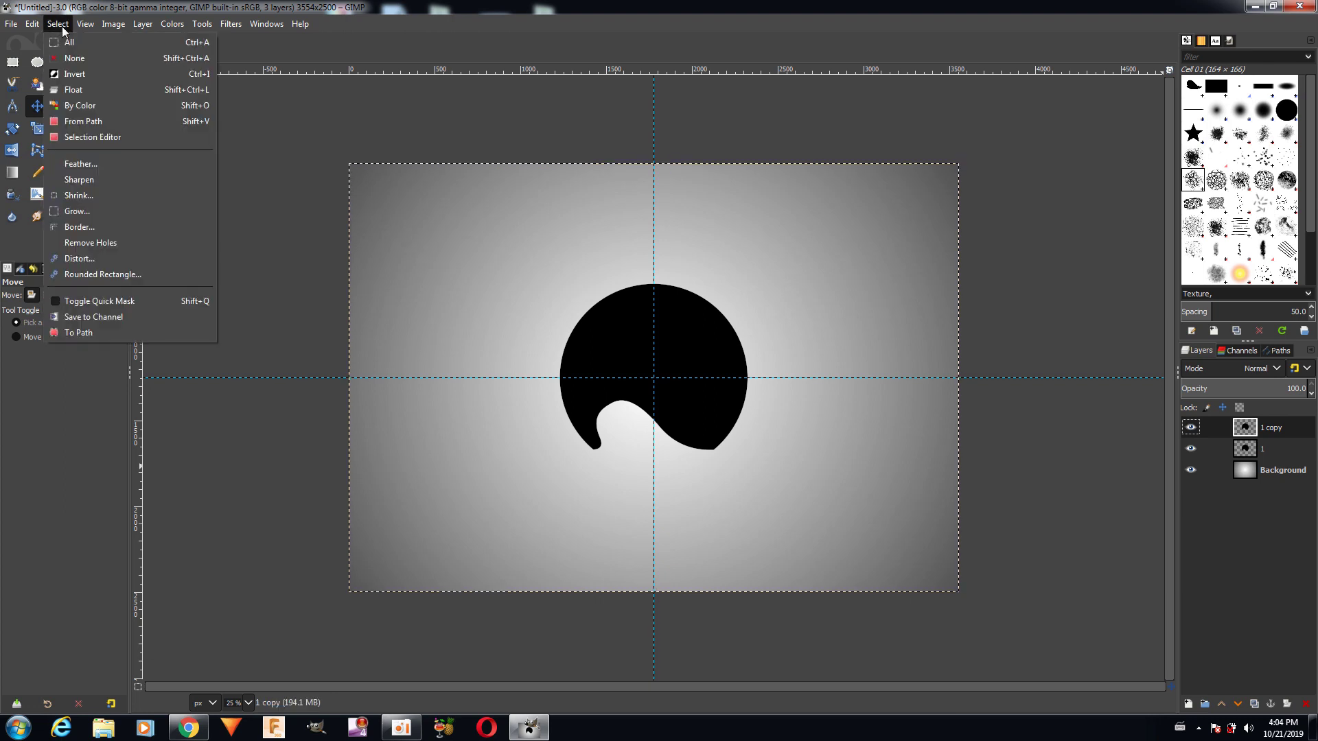
pyautogui.click(71, 58)
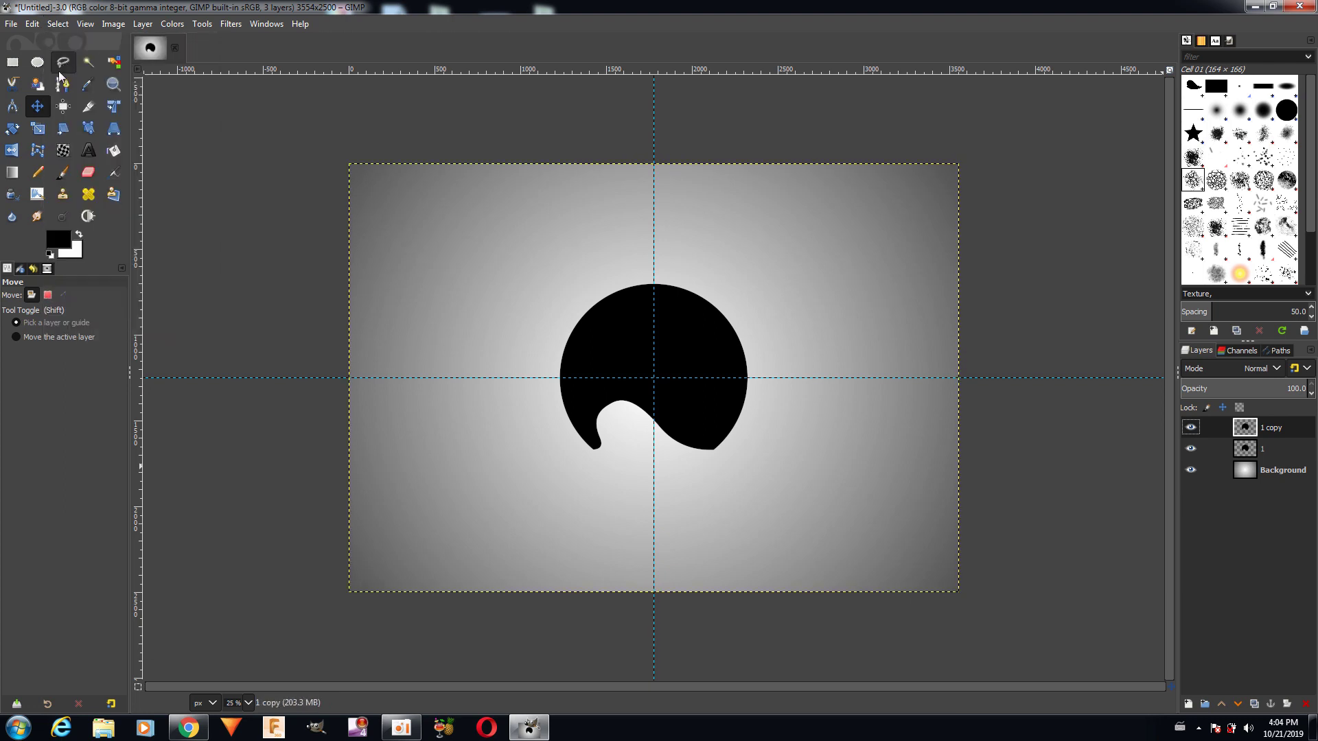
# - Flip the 1 copy layer horizontally and vertically and lower its opacity to about 56
pyautogui.click(11, 156)
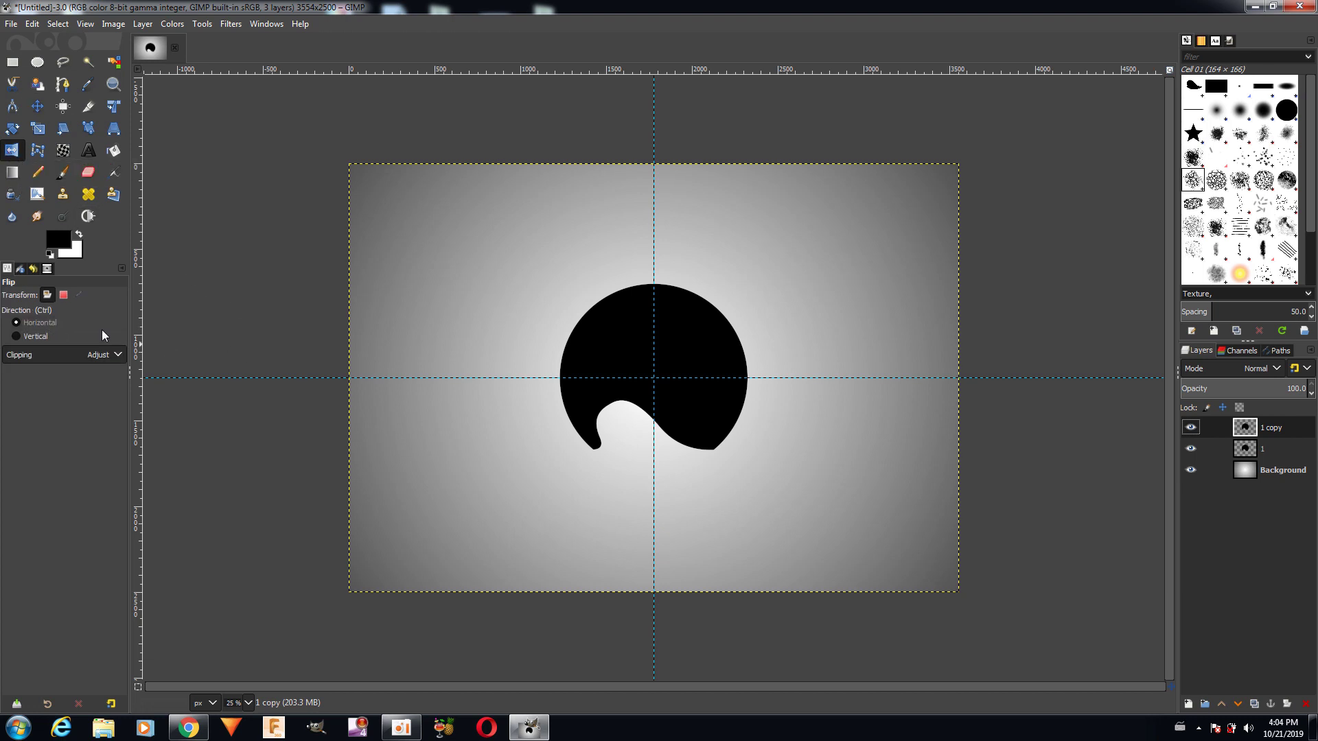
pyautogui.click(563, 354)
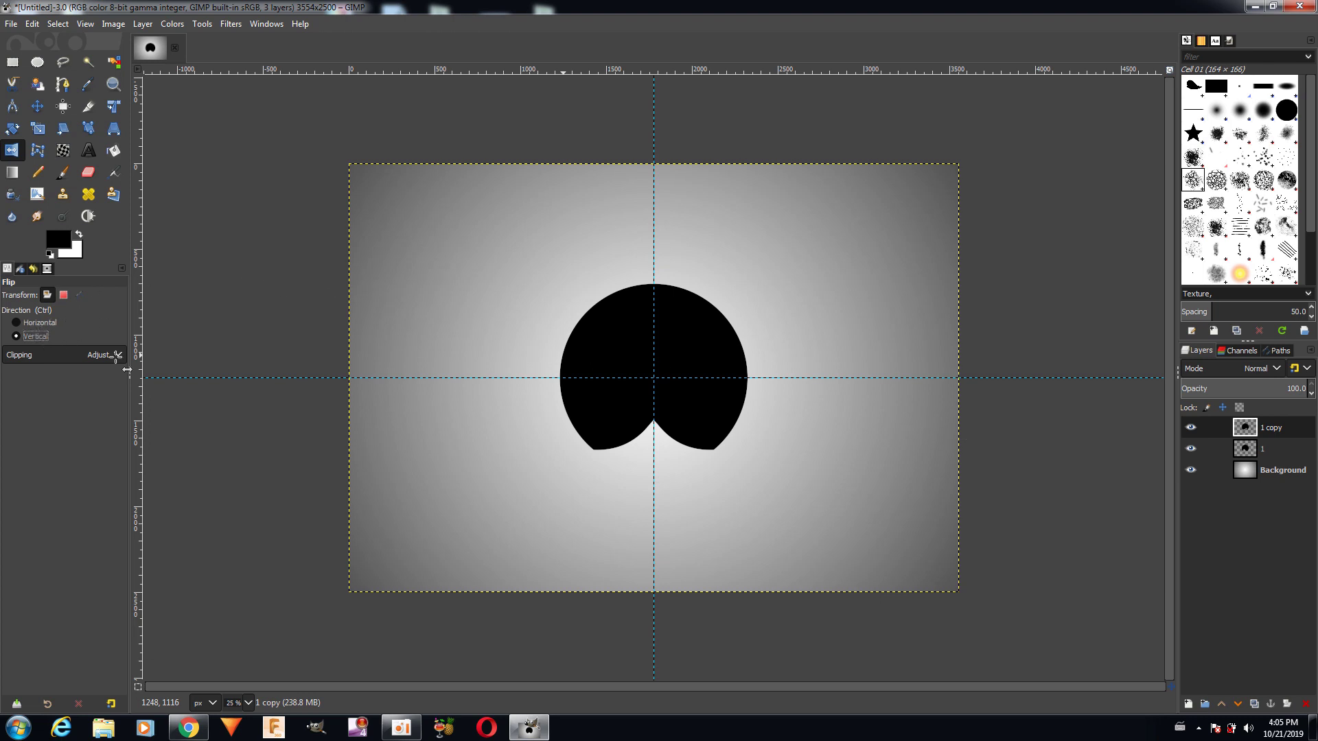
pyautogui.click(687, 418)
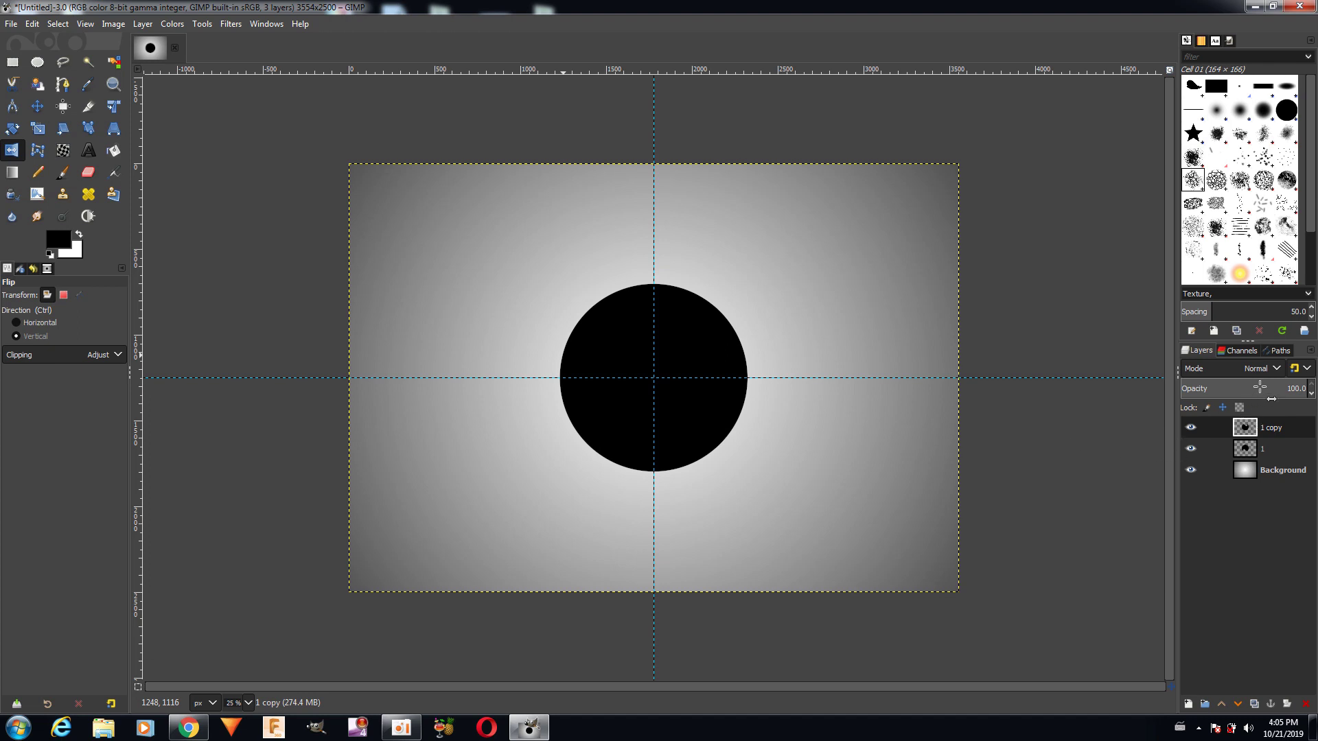
pyautogui.moveTo(1267, 400); pyautogui.dragTo(1265, 398)
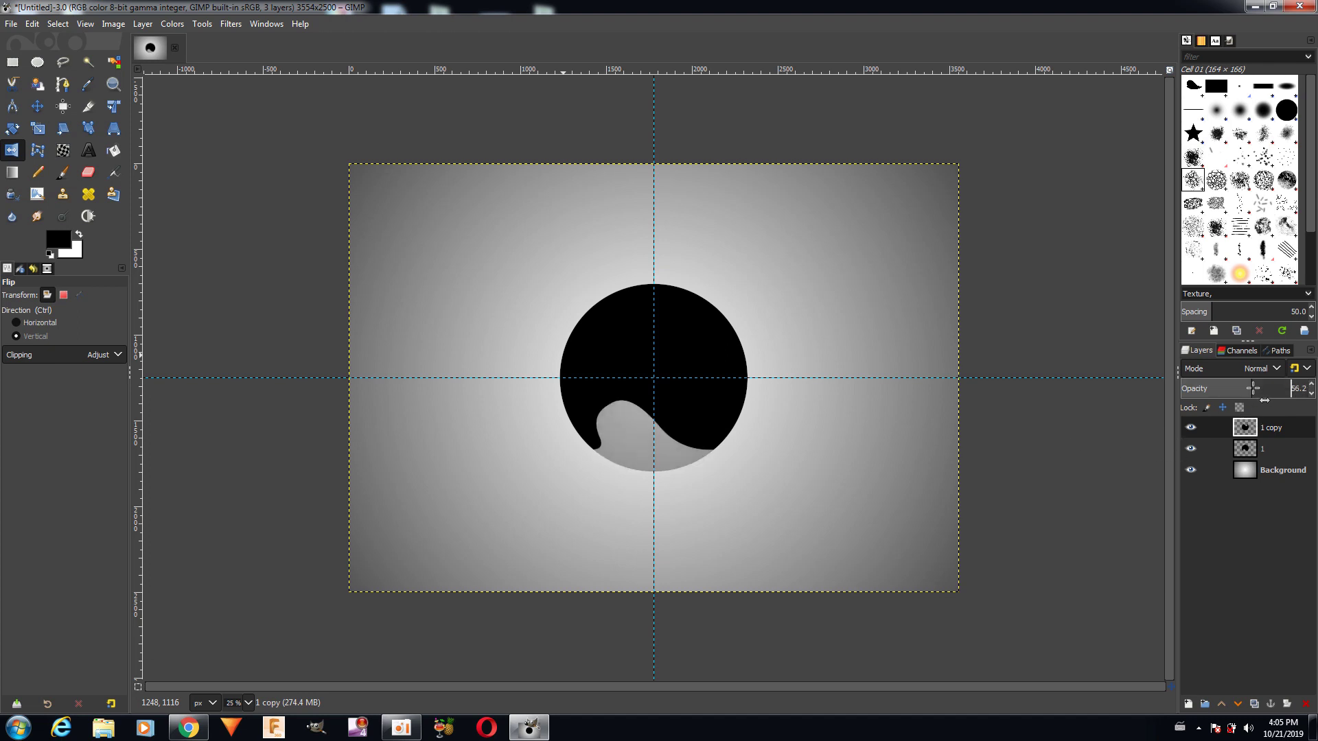
pyautogui.click(1261, 455)
# - Lower layer 1's opacity to about 54.1 while checking the 1 copy layer's visibility
pyautogui.moveTo(1271, 399); pyautogui.dragTo(1260, 399)
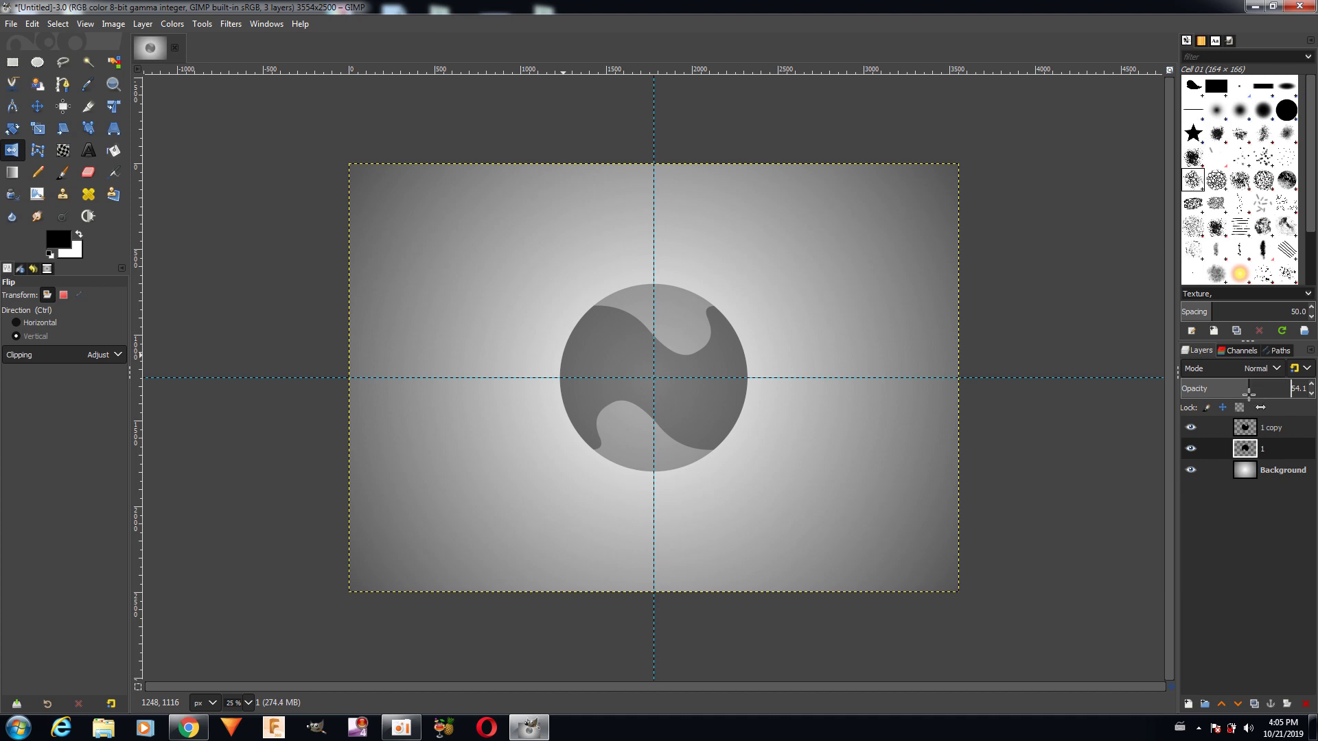
pyautogui.click(1194, 428)
pyautogui.click(1192, 427)
pyautogui.click(1192, 428)
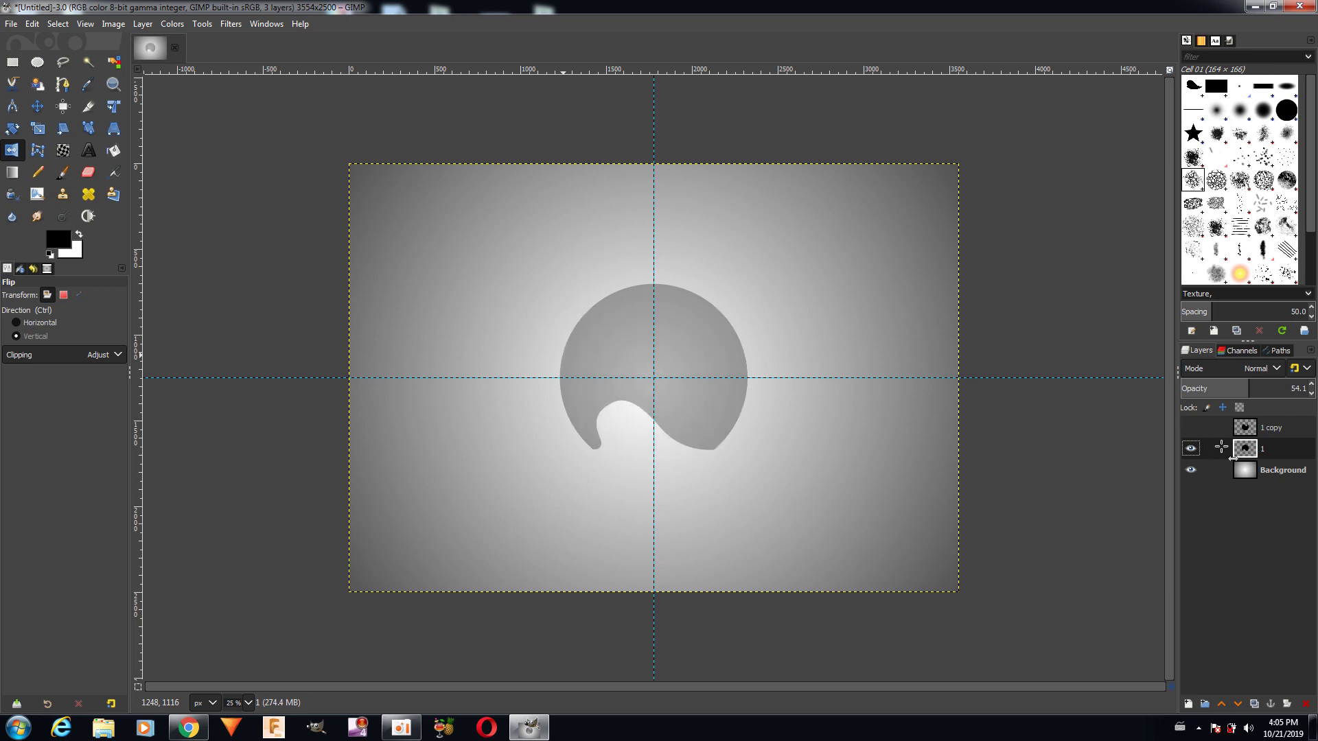
# - Load layer 1's shape as a selection with Alpha to Selection and reactivate 1 copy
pyautogui.rightClick(1220, 447)
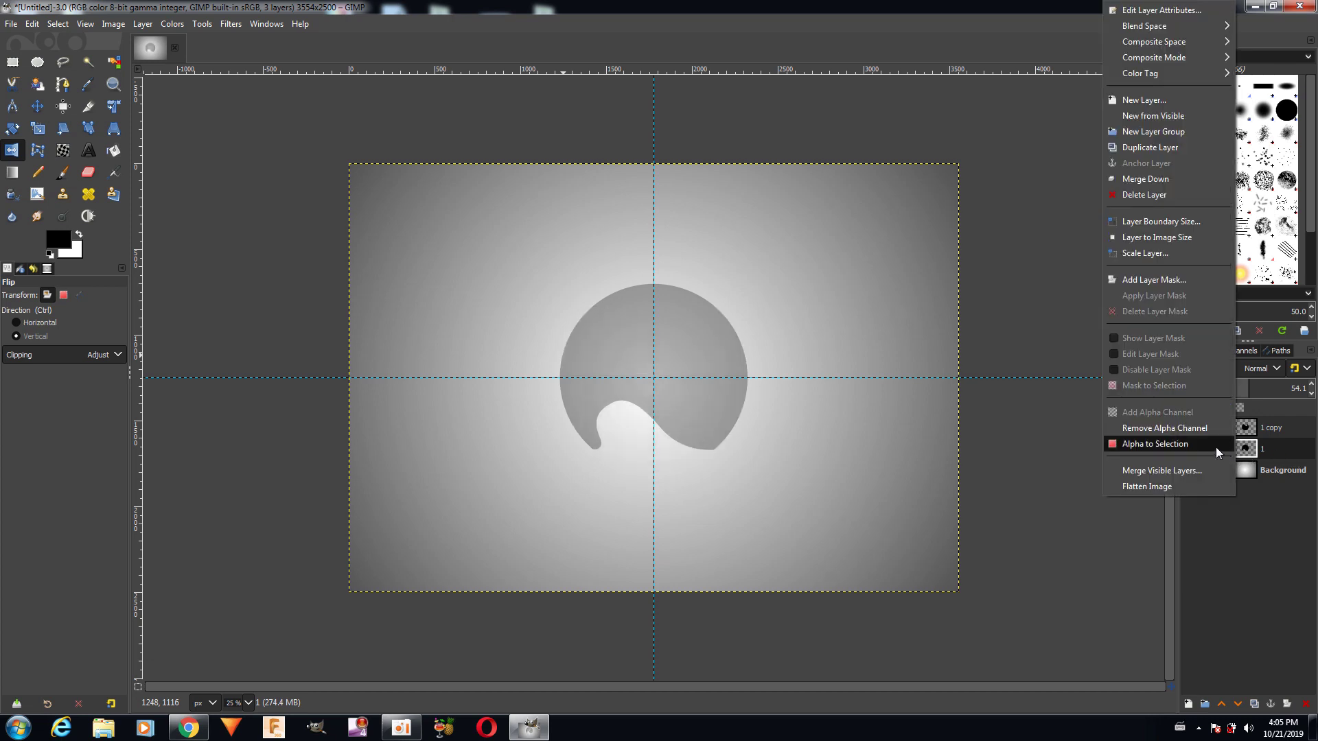
pyautogui.click(1180, 446)
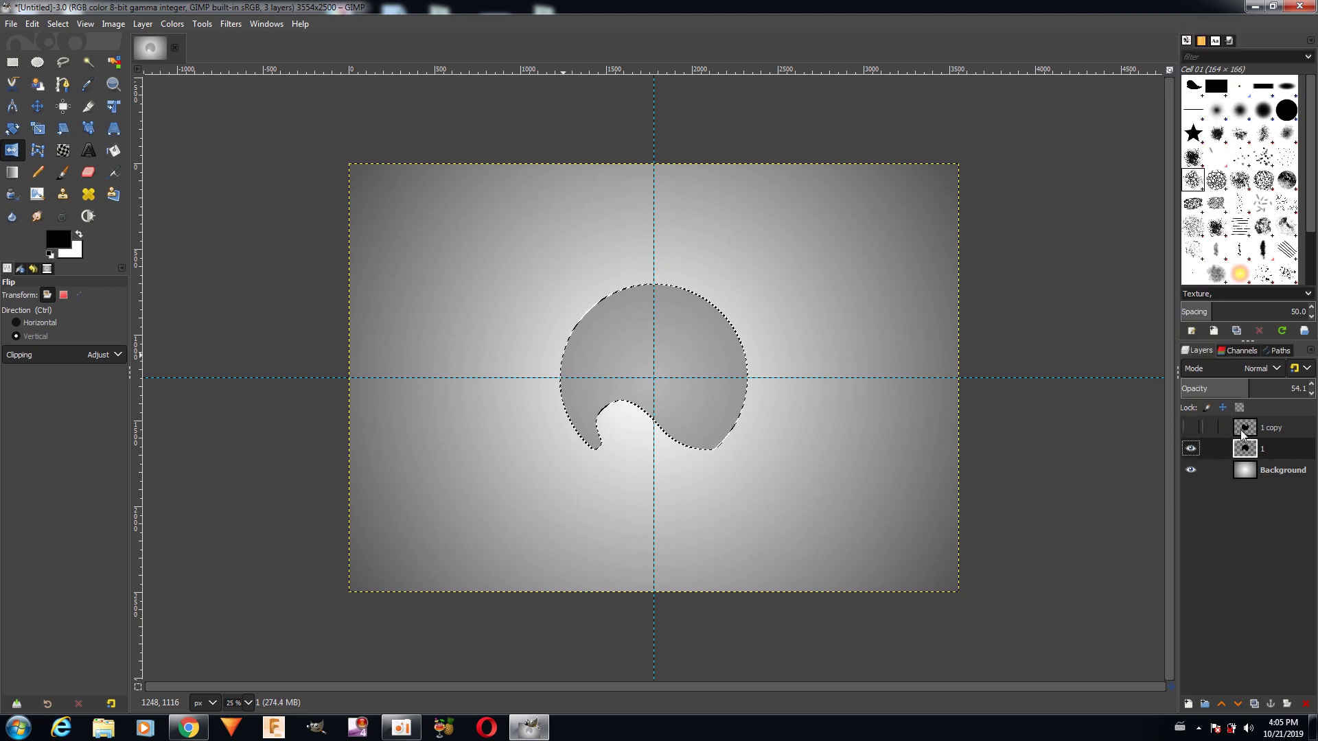
pyautogui.click(1192, 428)
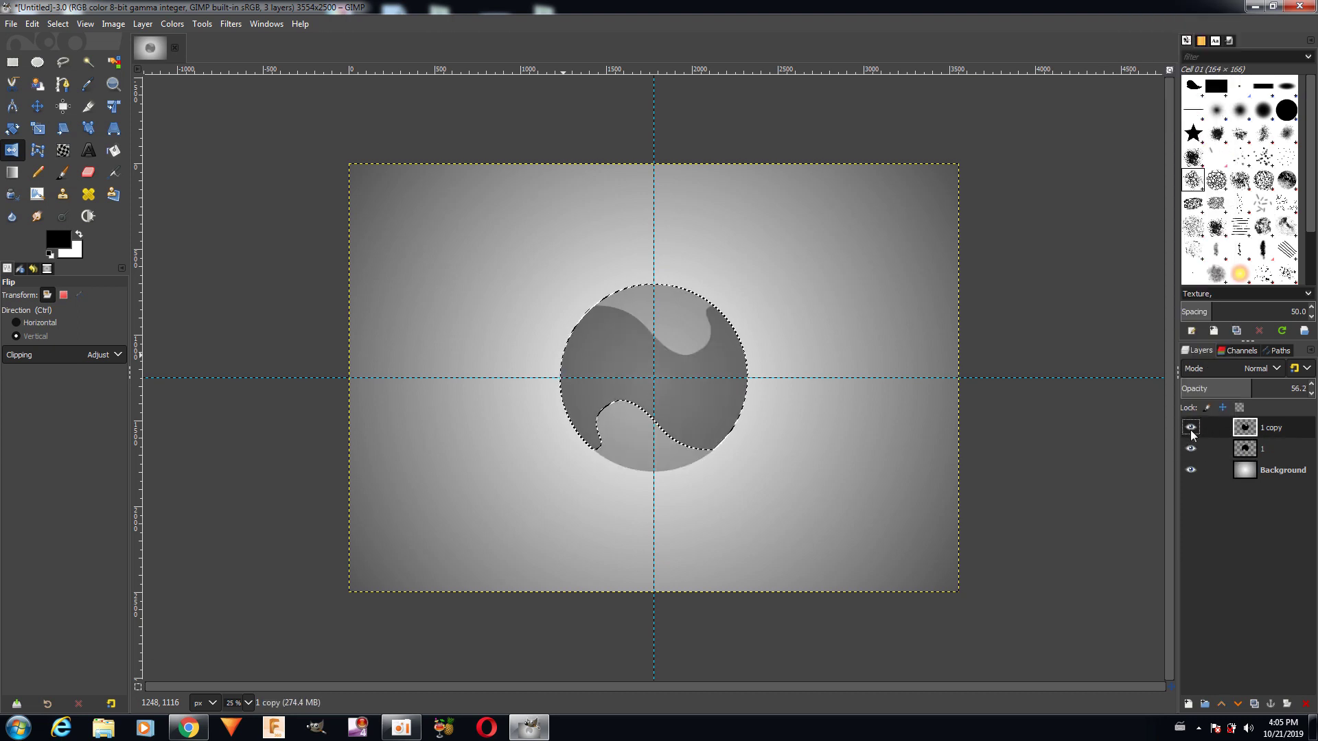
pyautogui.click(57, 24)
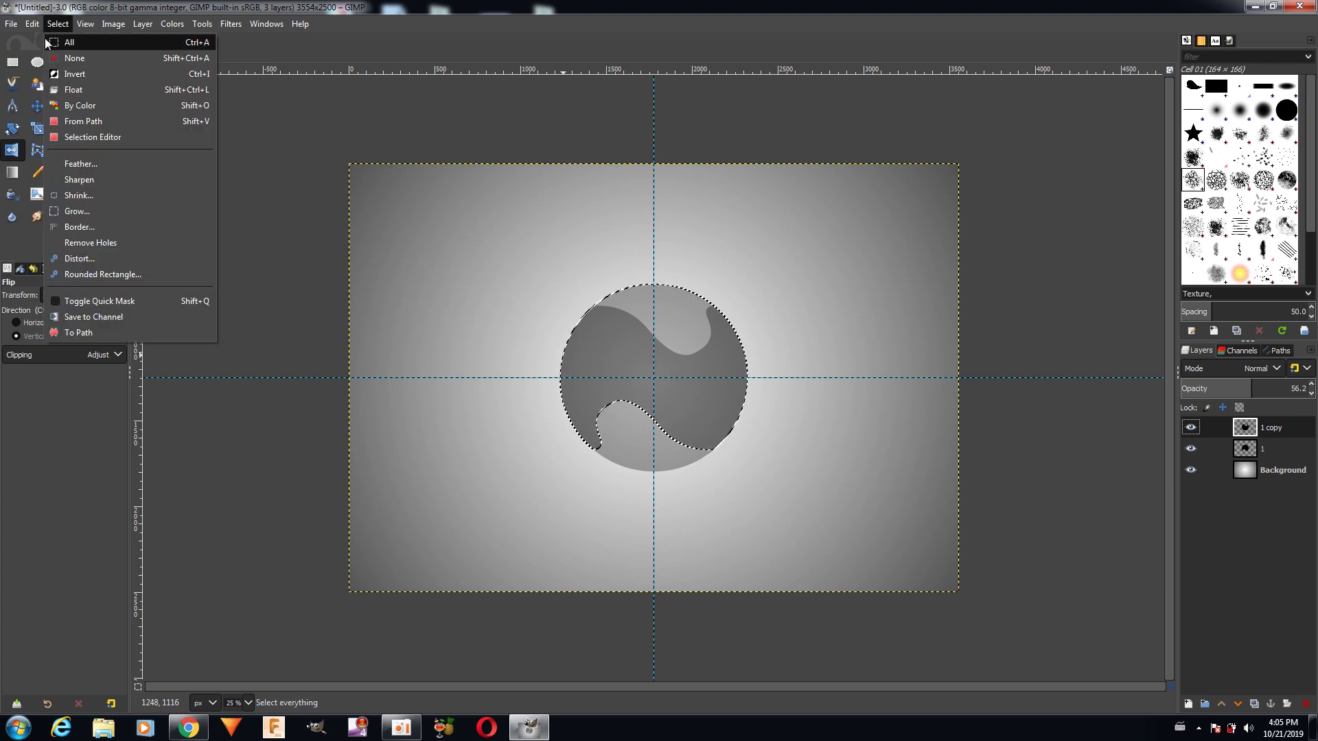
# - Invert the selection, cut the area outside the shape from 1 copy, then deselect
pyautogui.moveTo(32, 23)
pyautogui.click(55, 101)
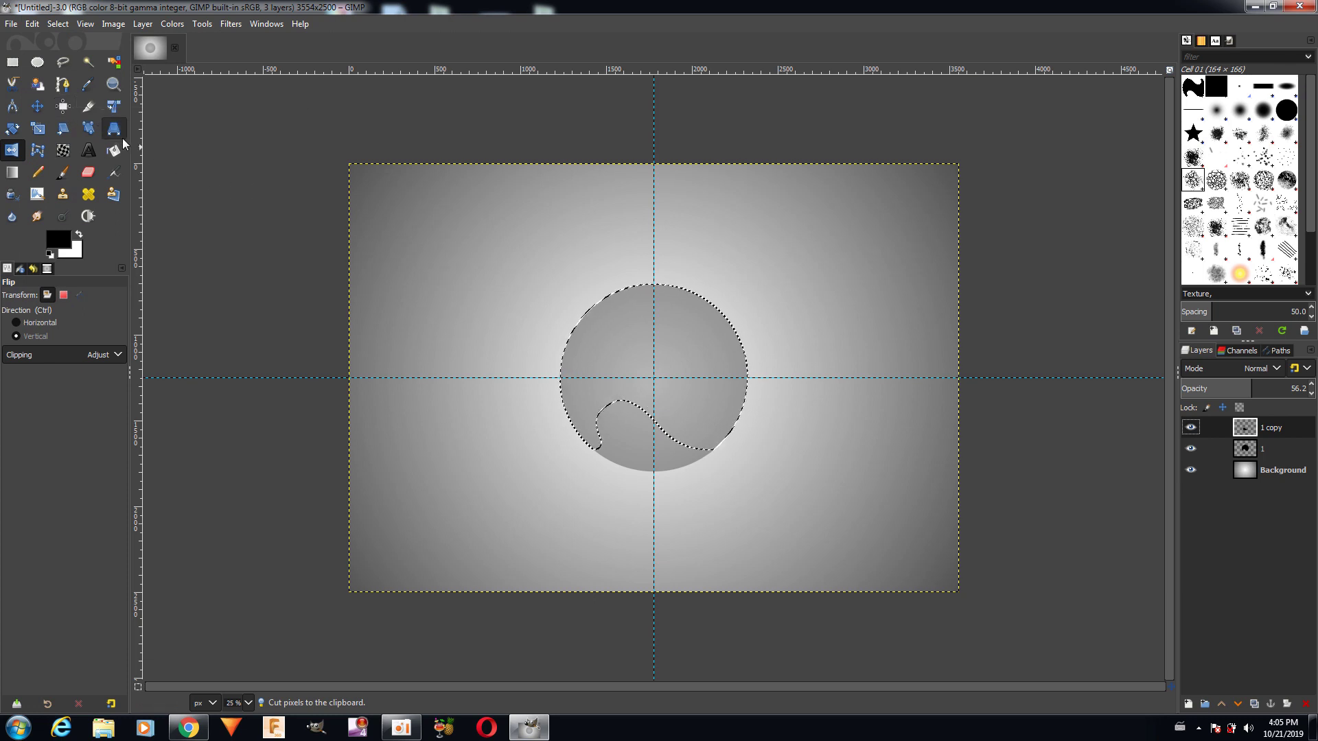
pyautogui.click(32, 24)
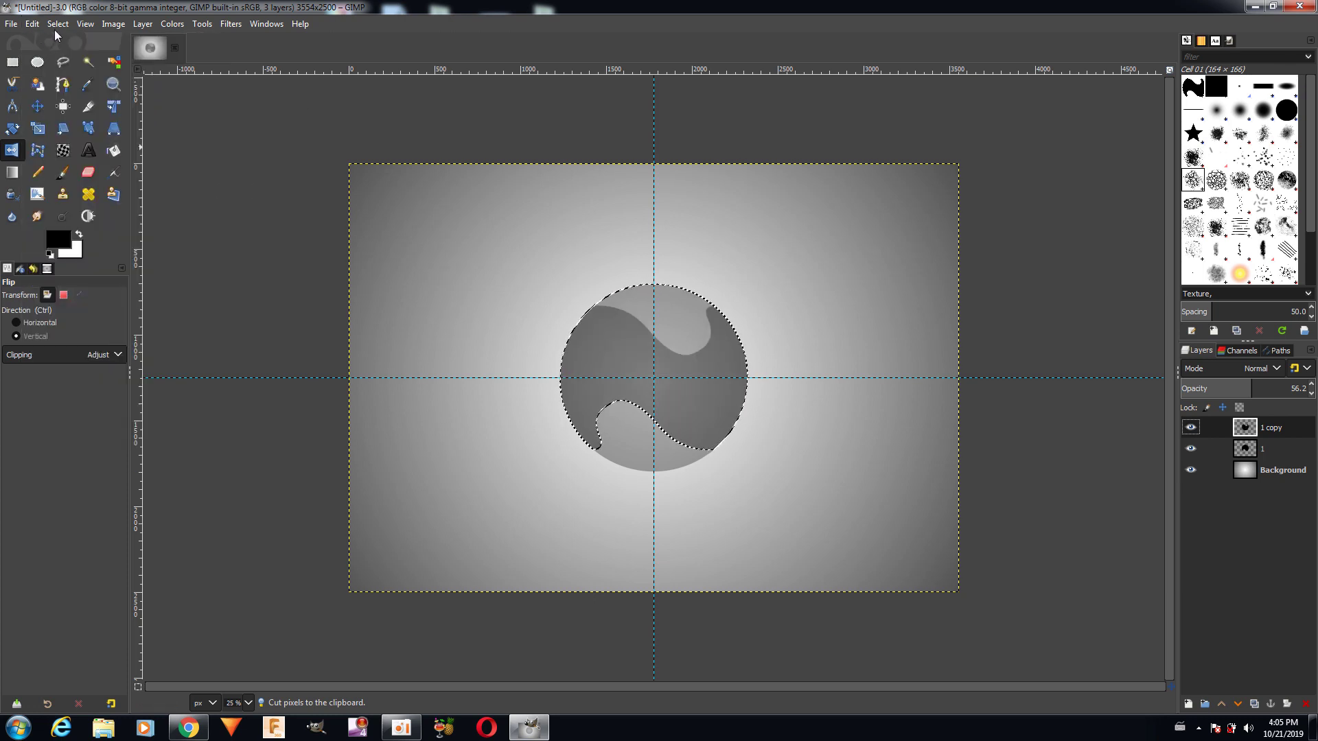
pyautogui.click(58, 24)
pyautogui.click(65, 73)
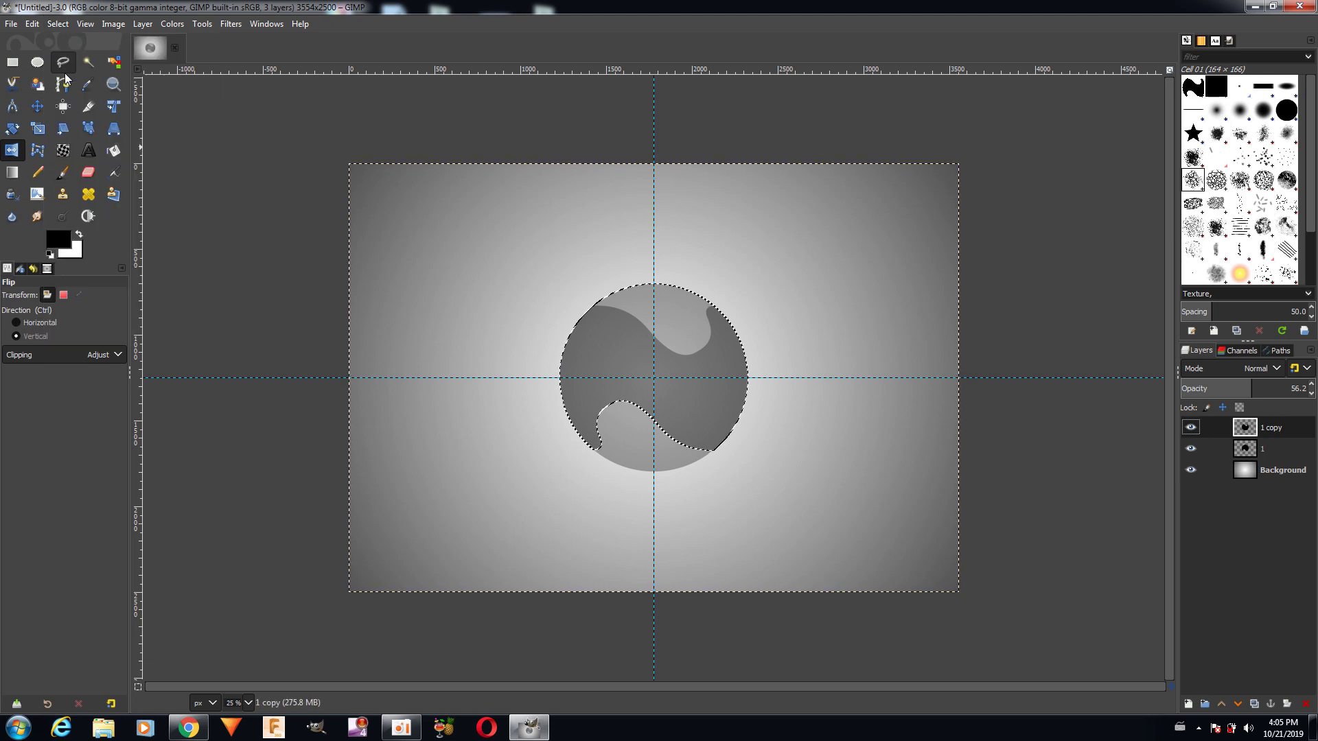
pyautogui.click(32, 25)
pyautogui.click(55, 98)
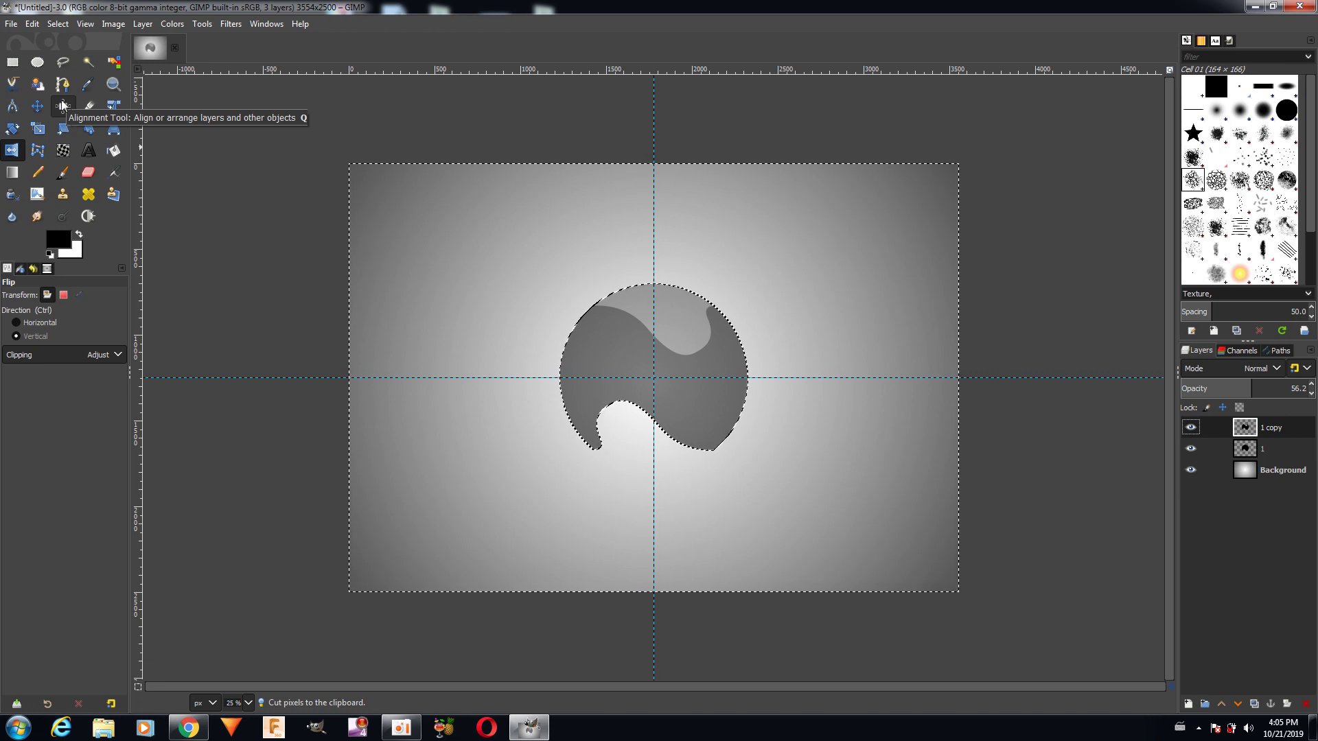
pyautogui.click(56, 25)
pyautogui.click(60, 59)
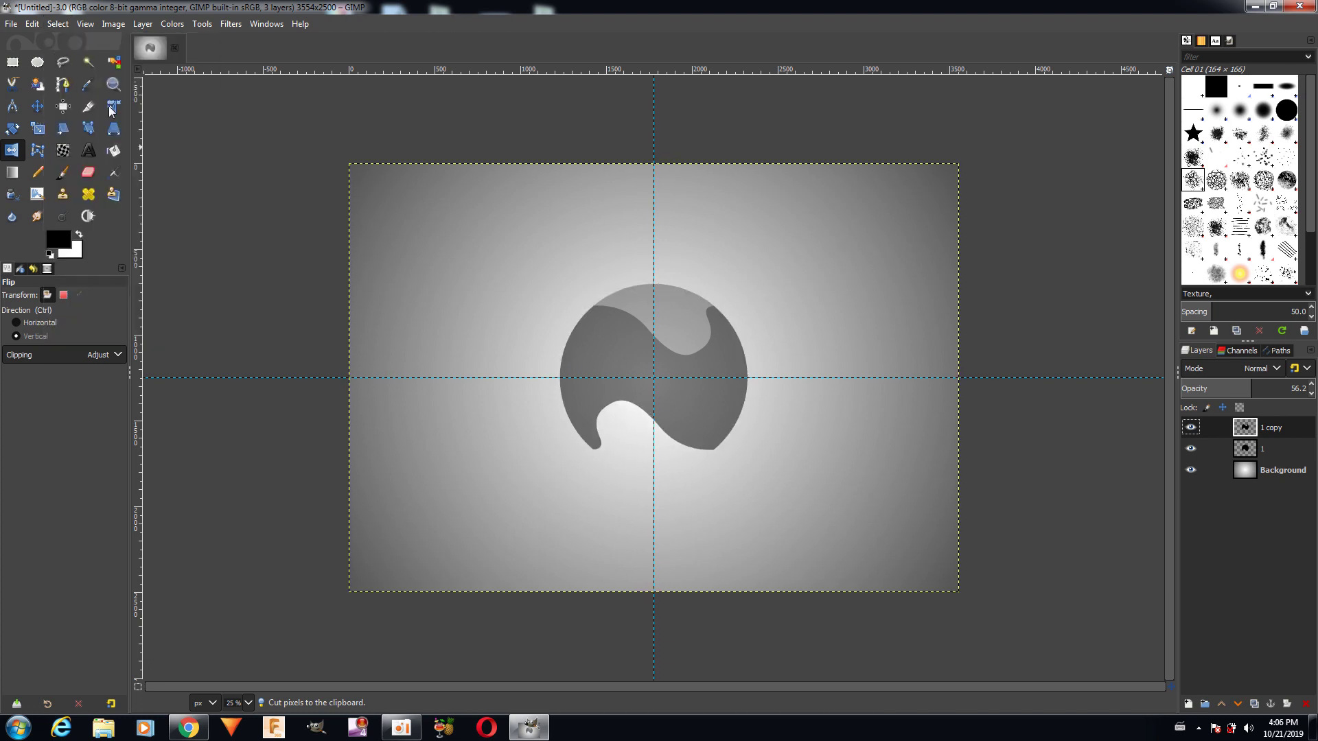
# - Hide layer 1 so only 1 copy shows, at 100% opacity
pyautogui.click(1191, 428)
pyautogui.click(1191, 427)
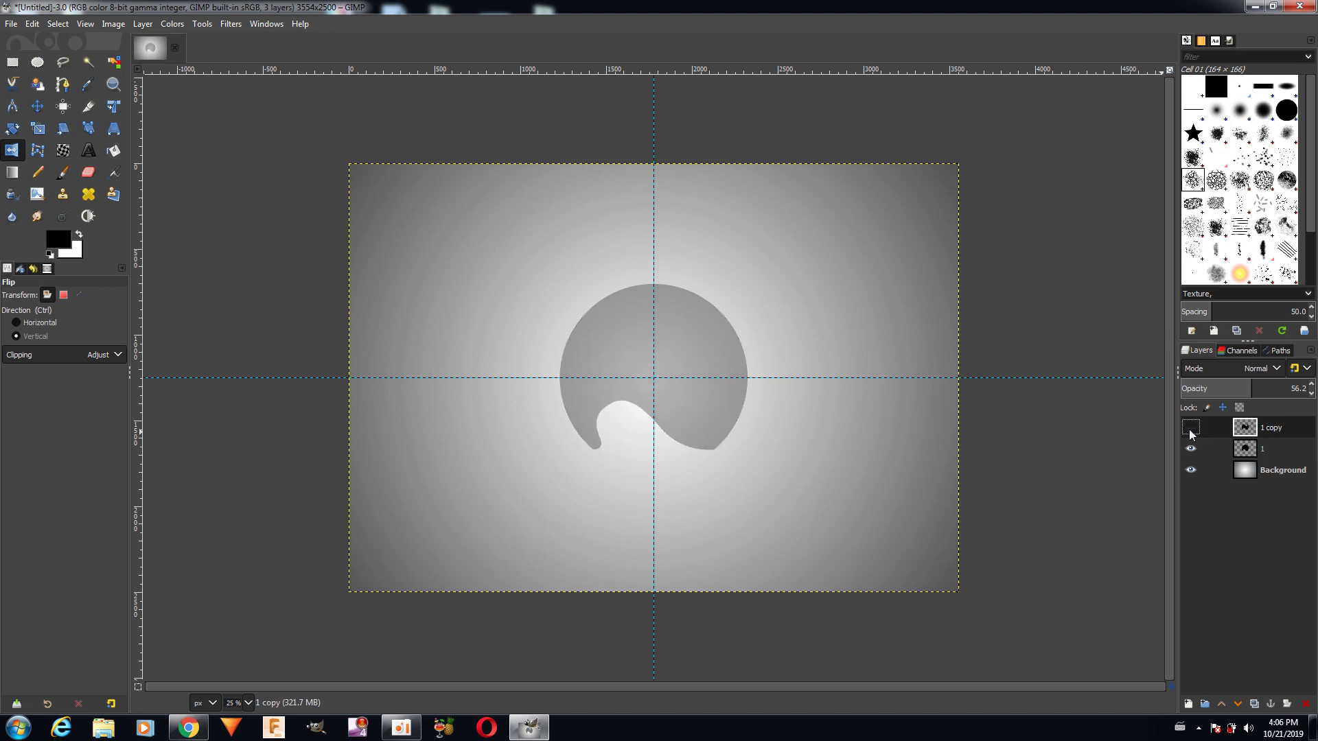
pyautogui.click(1191, 427)
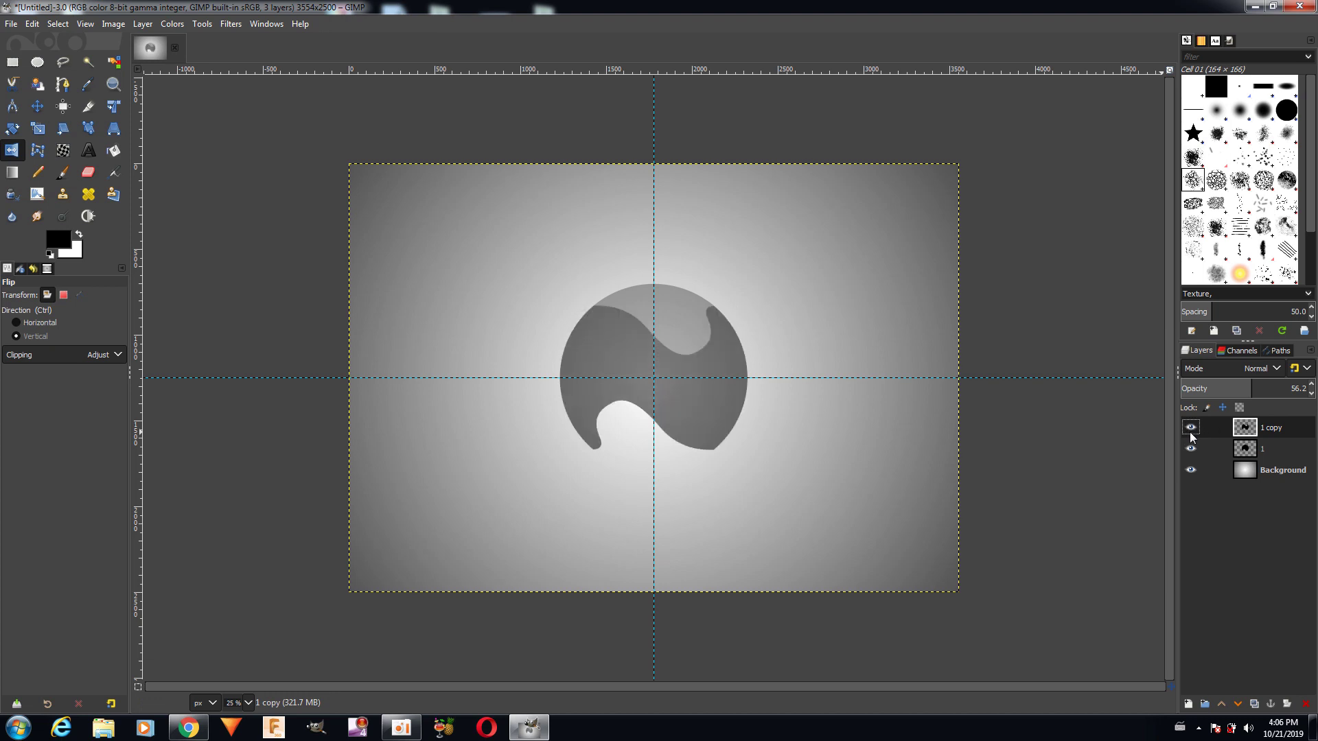
pyautogui.click(1191, 450)
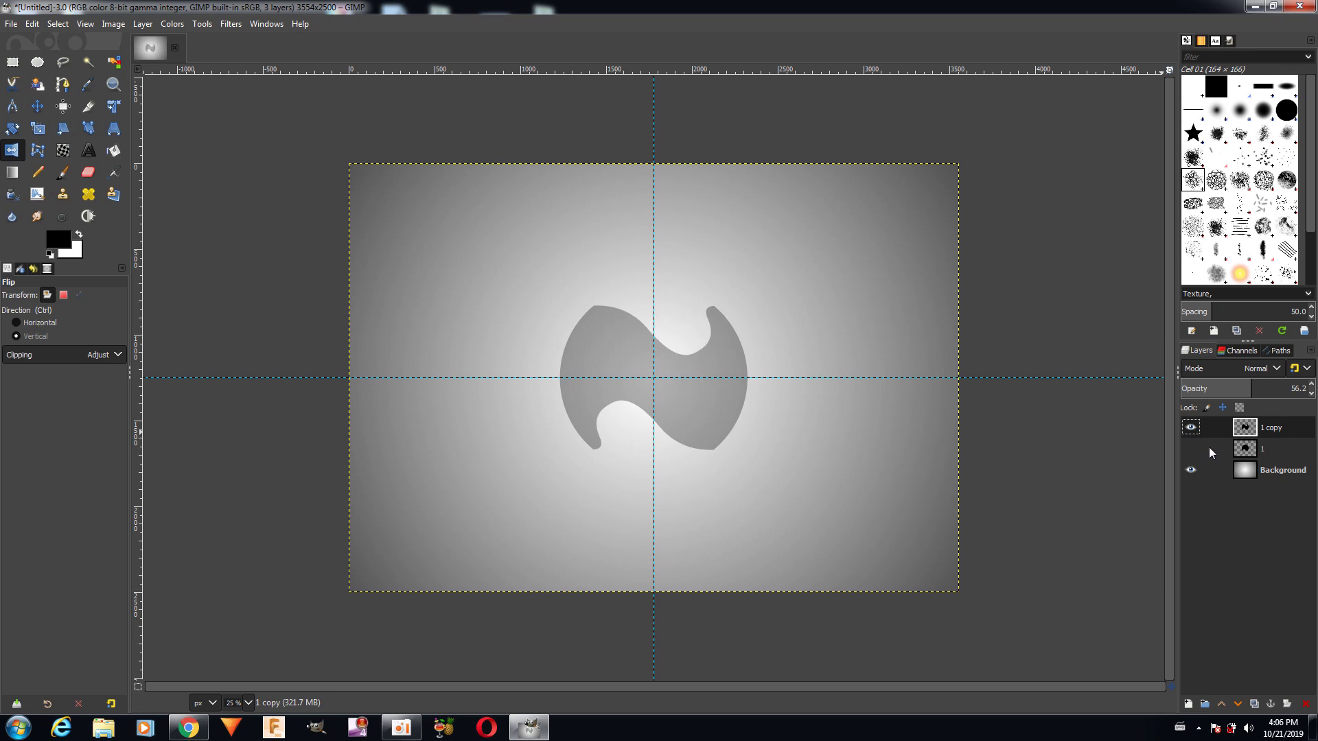
pyautogui.moveTo(1252, 381); pyautogui.dragTo(1296, 387)
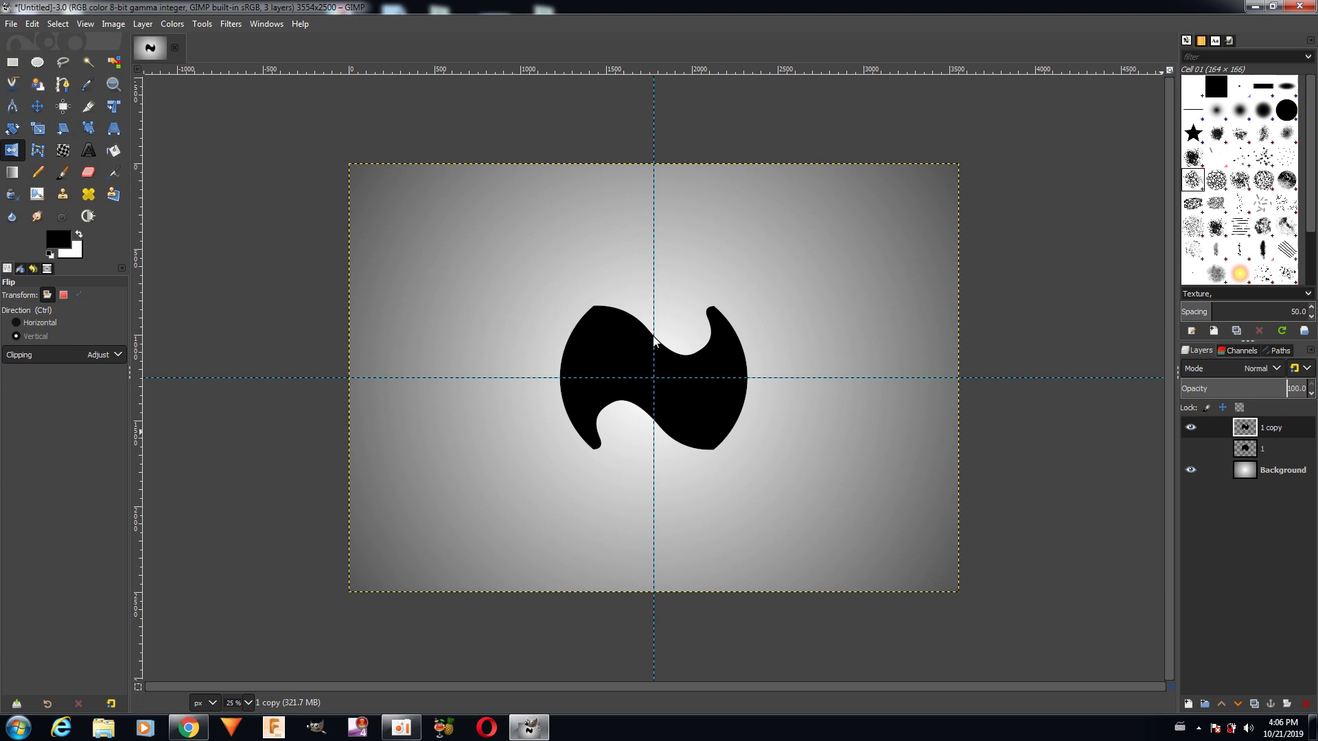
pyautogui.click(1260, 456)
# - Delete the hidden original layer 1 and make the '1 copy' S-shape layer active
pyautogui.rightClick(1260, 455)
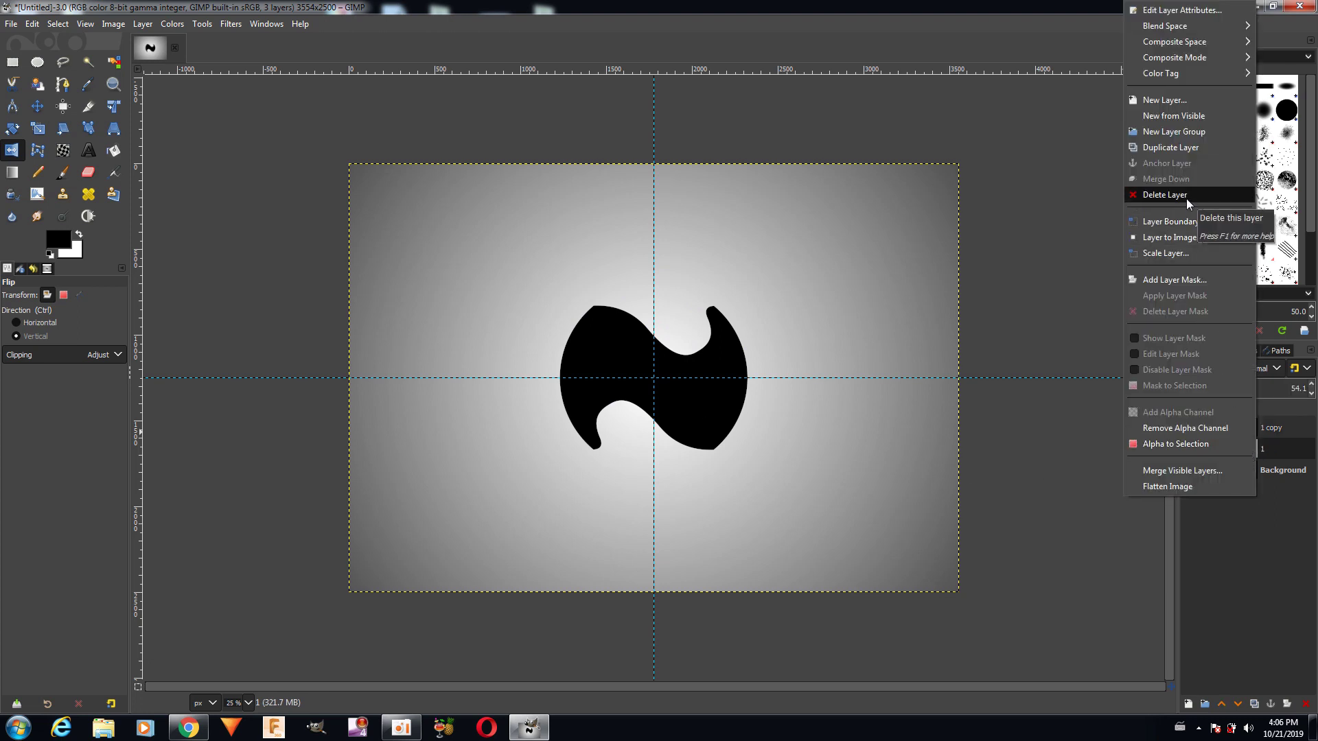
pyautogui.click(1187, 199)
pyautogui.click(1239, 429)
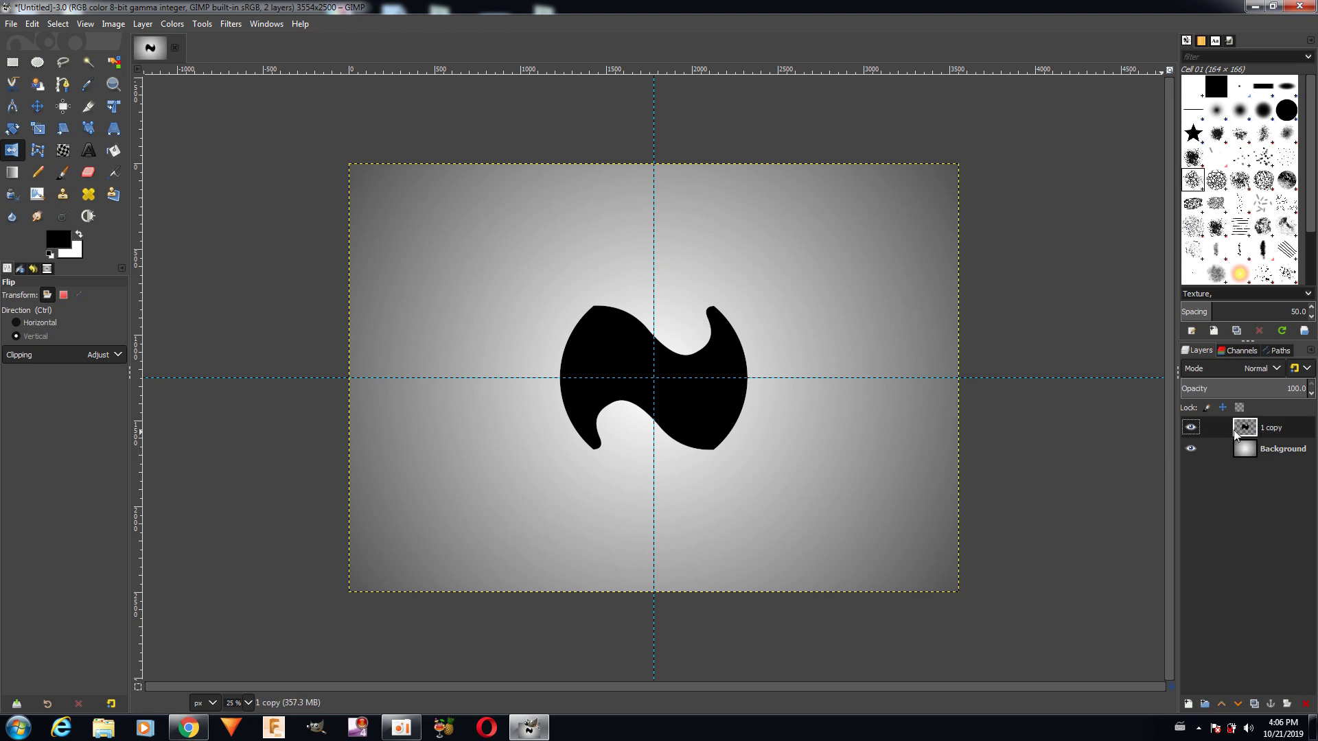
pyautogui.rightClick(1233, 431)
pyautogui.click(1235, 429)
pyautogui.rightClick(1237, 428)
# - Load the S shape's alpha as a selection and pick the Rounded edge gradient
pyautogui.click(1193, 443)
pyautogui.click(12, 172)
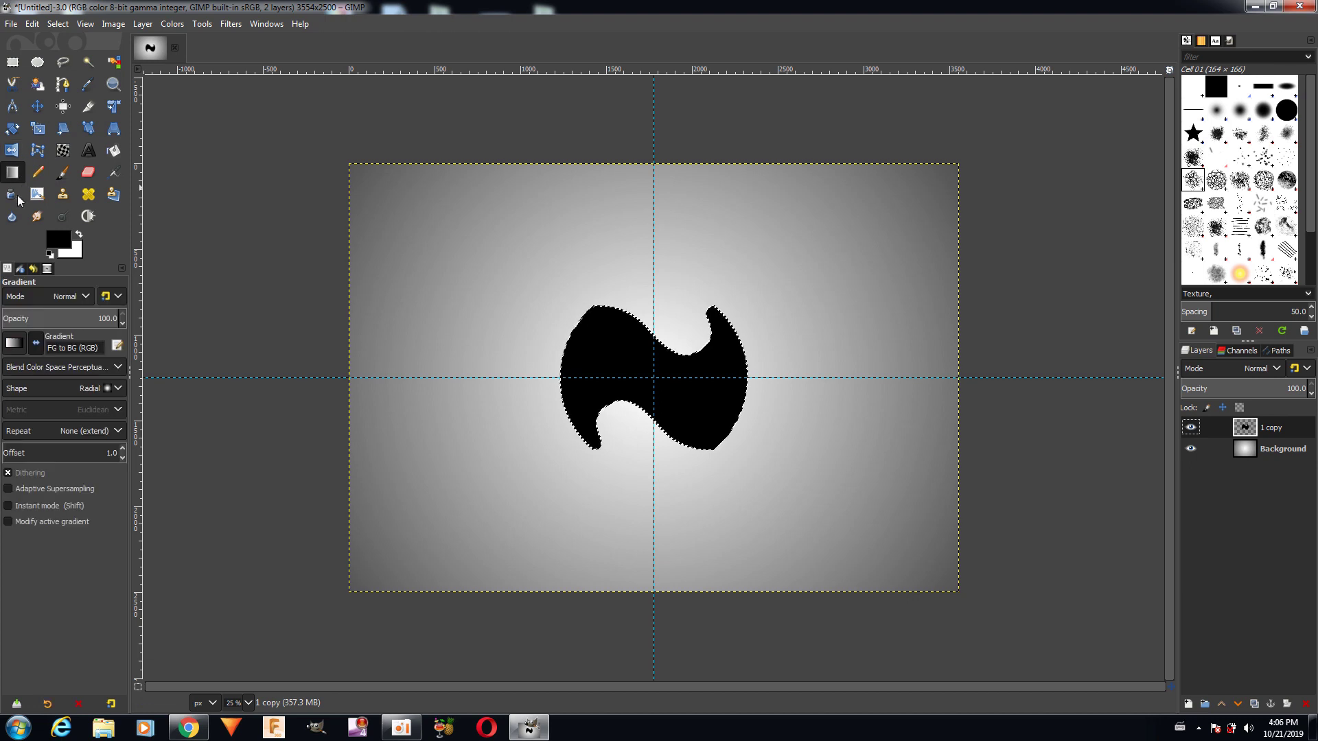
pyautogui.click(14, 343)
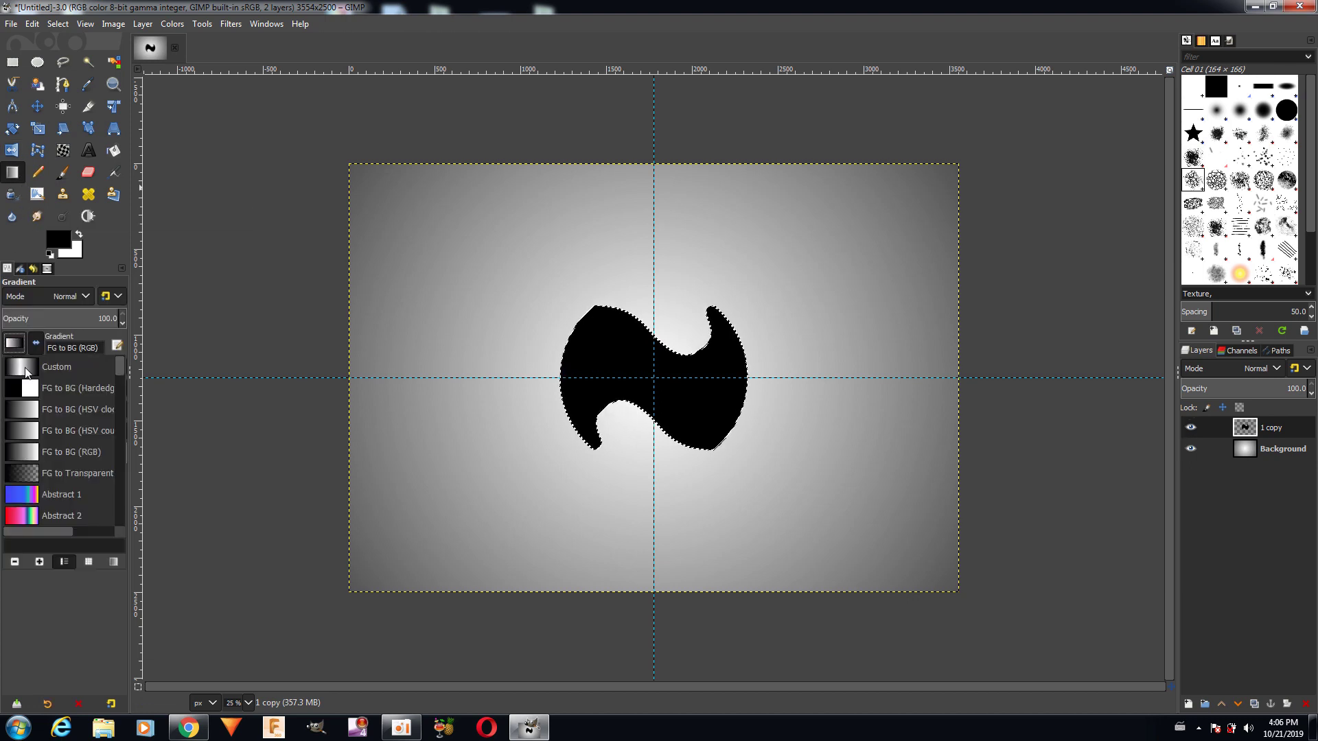
pyautogui.scroll(-3, 60, 385)
pyautogui.scroll(-3, 60, 387)
pyautogui.scroll(-3, 61, 401)
pyautogui.scroll(-2, 60, 402)
pyautogui.scroll(-2, 63, 406)
pyautogui.scroll(-1, 63, 407)
pyautogui.scroll(-1, 63, 407)
pyautogui.scroll(-1, 63, 407)
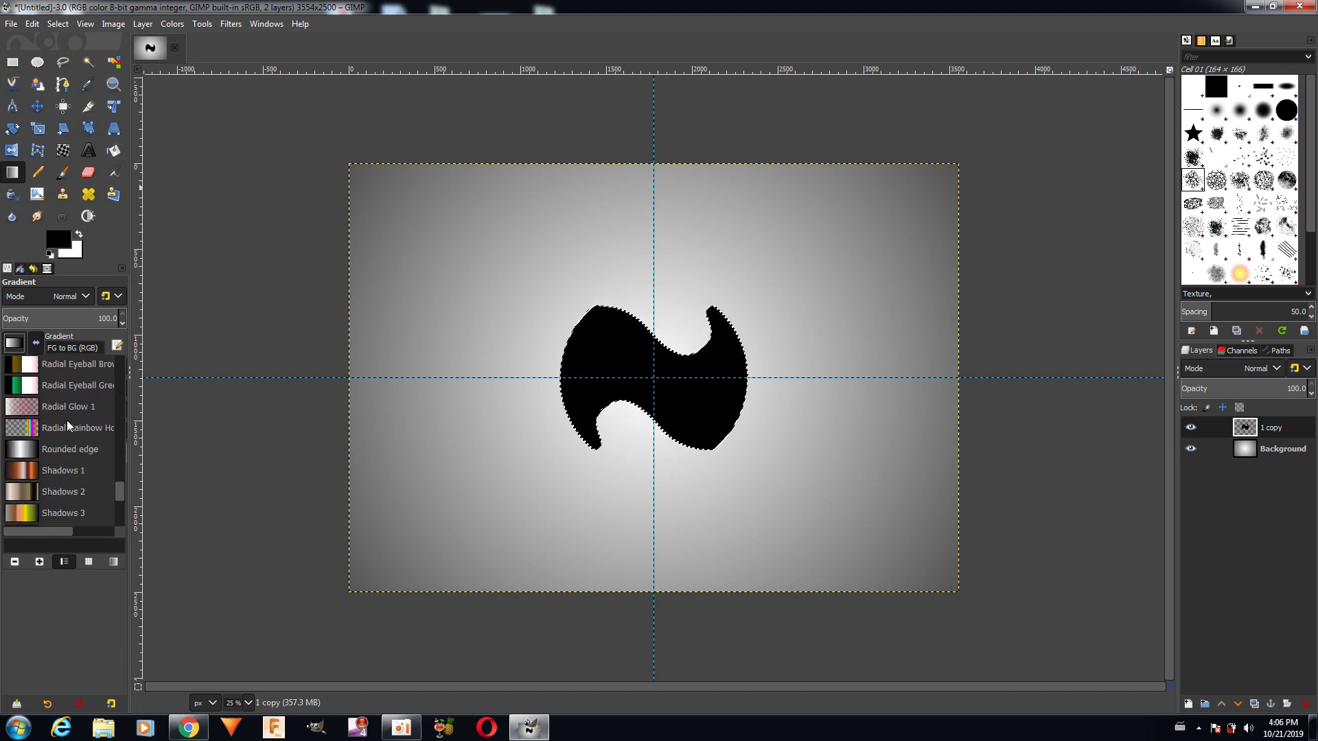
pyautogui.click(73, 454)
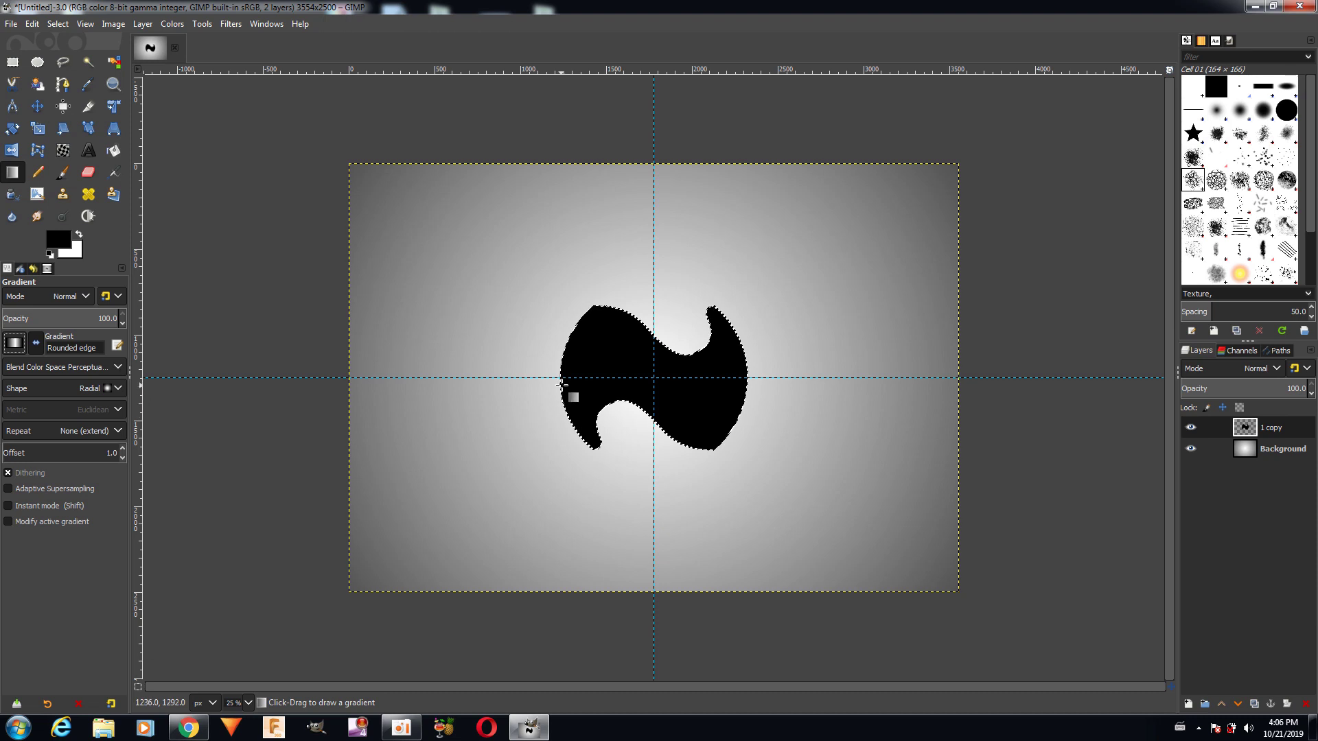
# - Drag a radial gradient across the S shape, commit it, and clear the selection
pyautogui.moveTo(522, 378); pyautogui.dragTo(778, 378)
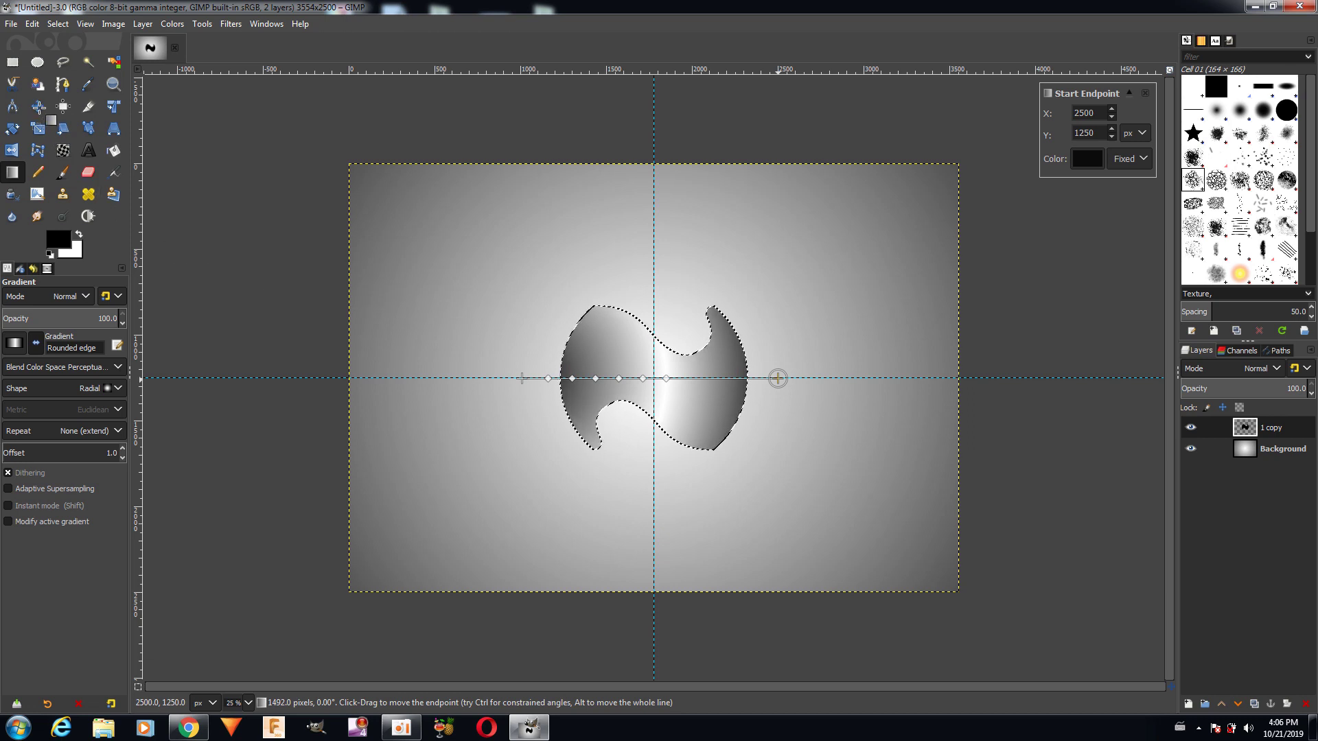
pyautogui.press('Return')
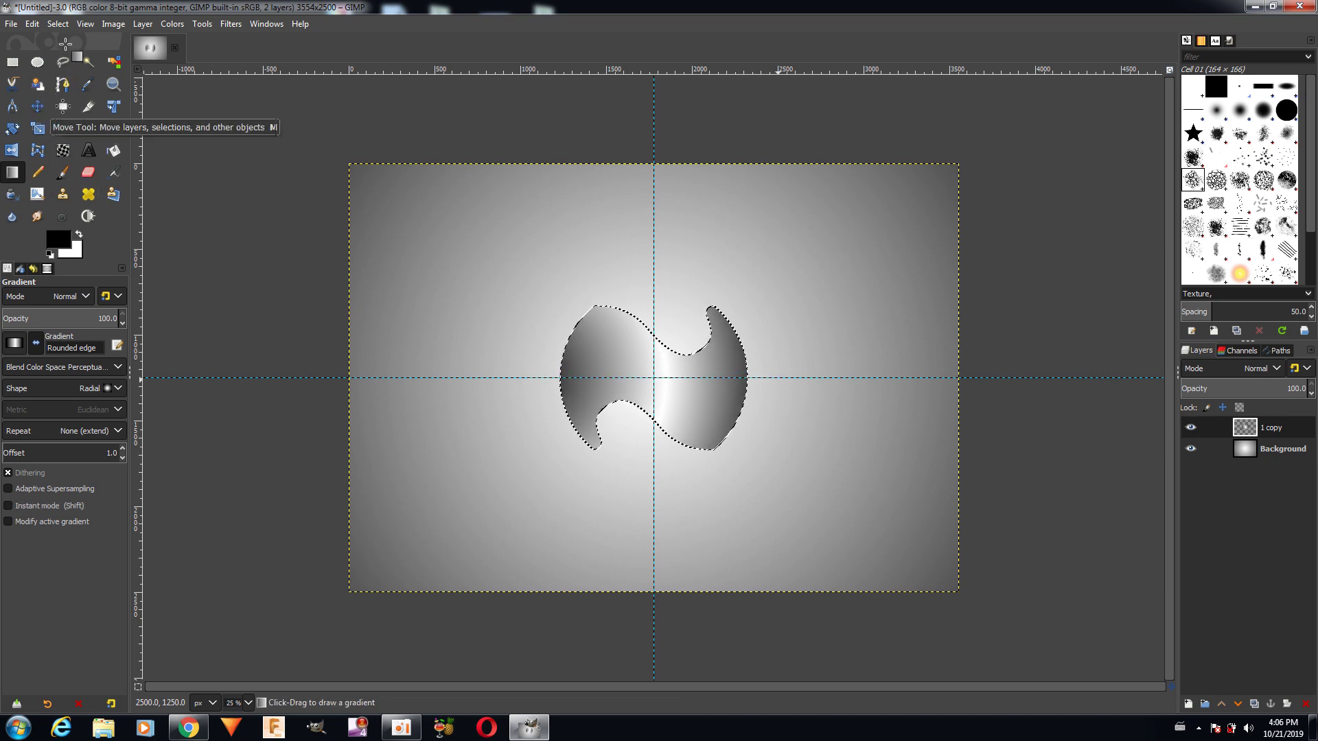
pyautogui.click(58, 24)
pyautogui.click(68, 50)
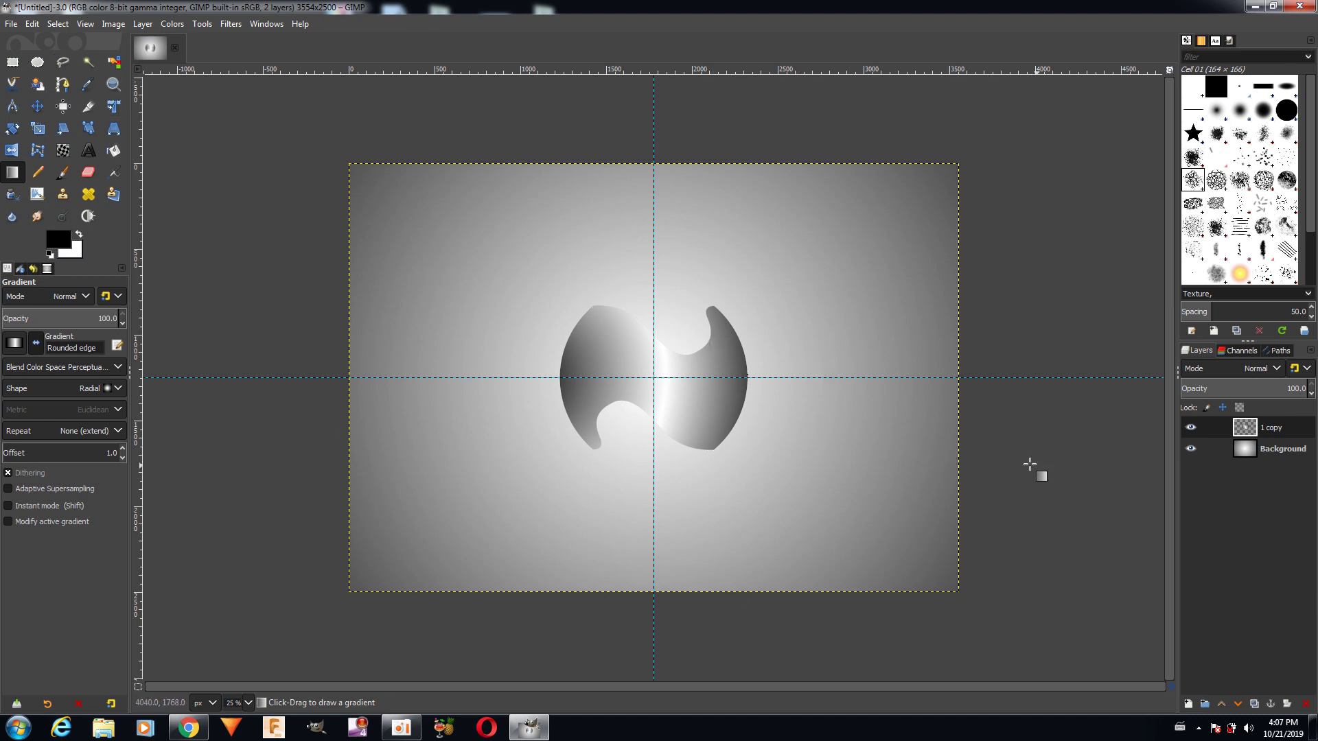
pyautogui.click(1246, 452)
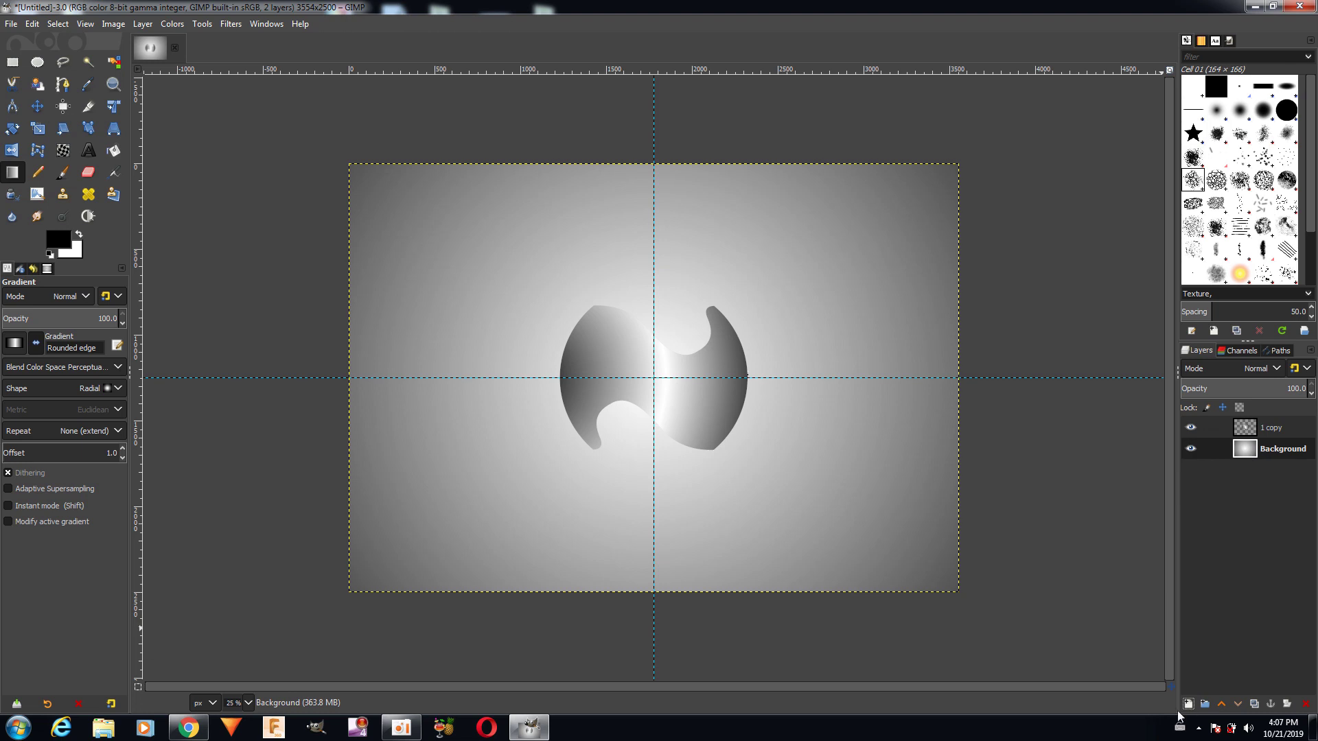
# - Add an empty layer named 1 above the Background and view the canvas at 100%
pyautogui.hotkey('shift', 'ctrl', 'n')
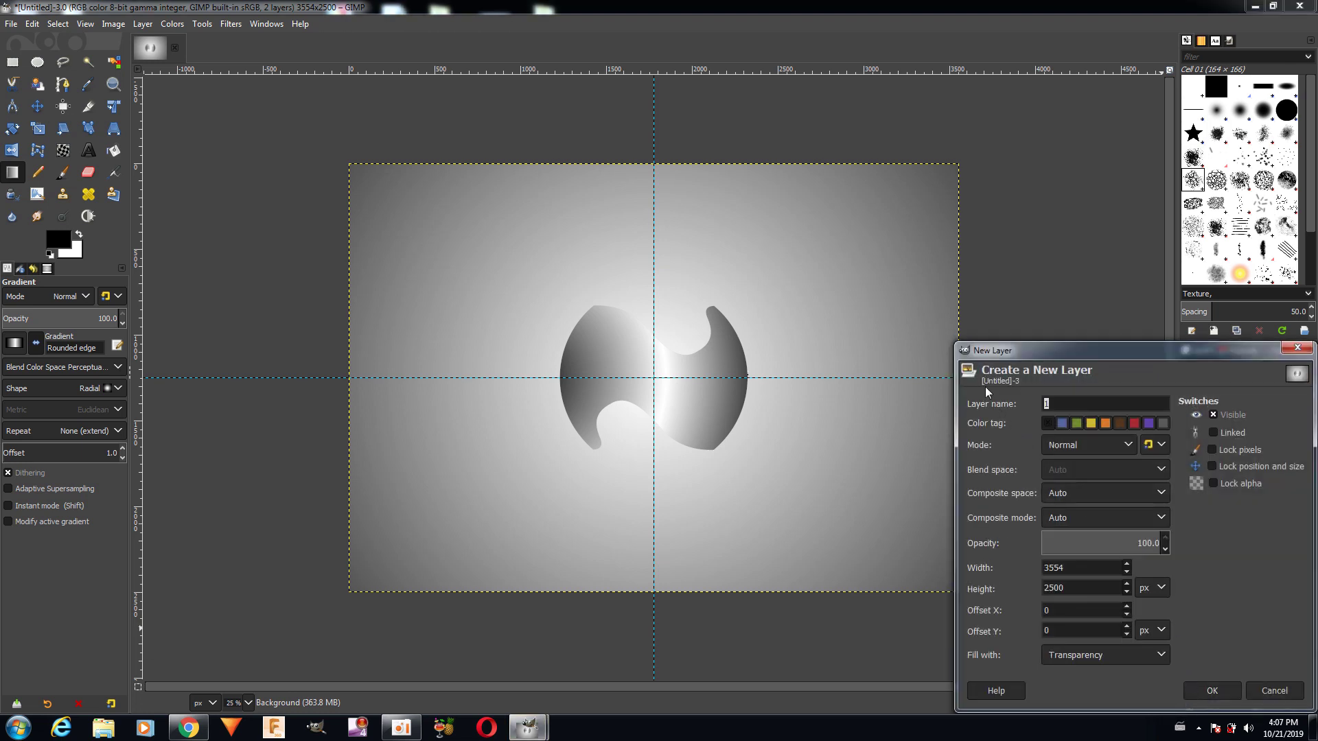
pyautogui.click(1220, 691)
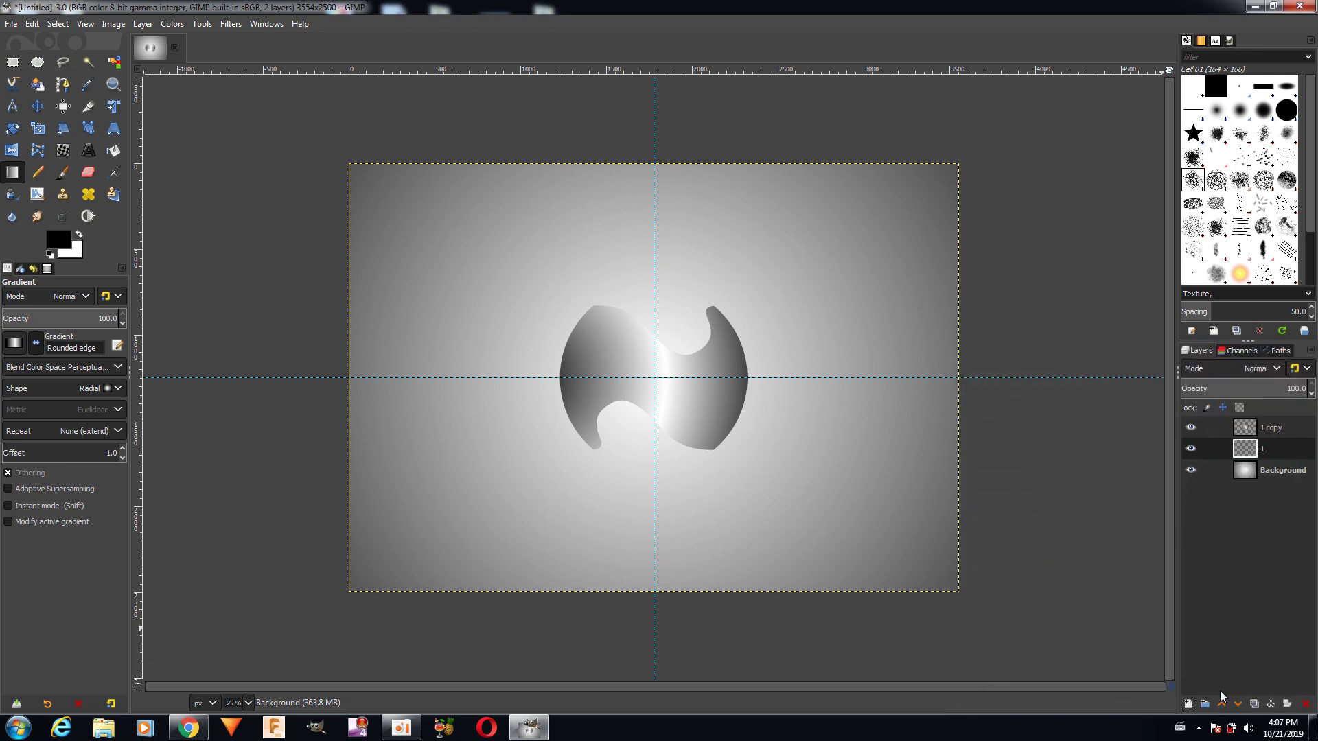
pyautogui.click(252, 702)
pyautogui.click(246, 640)
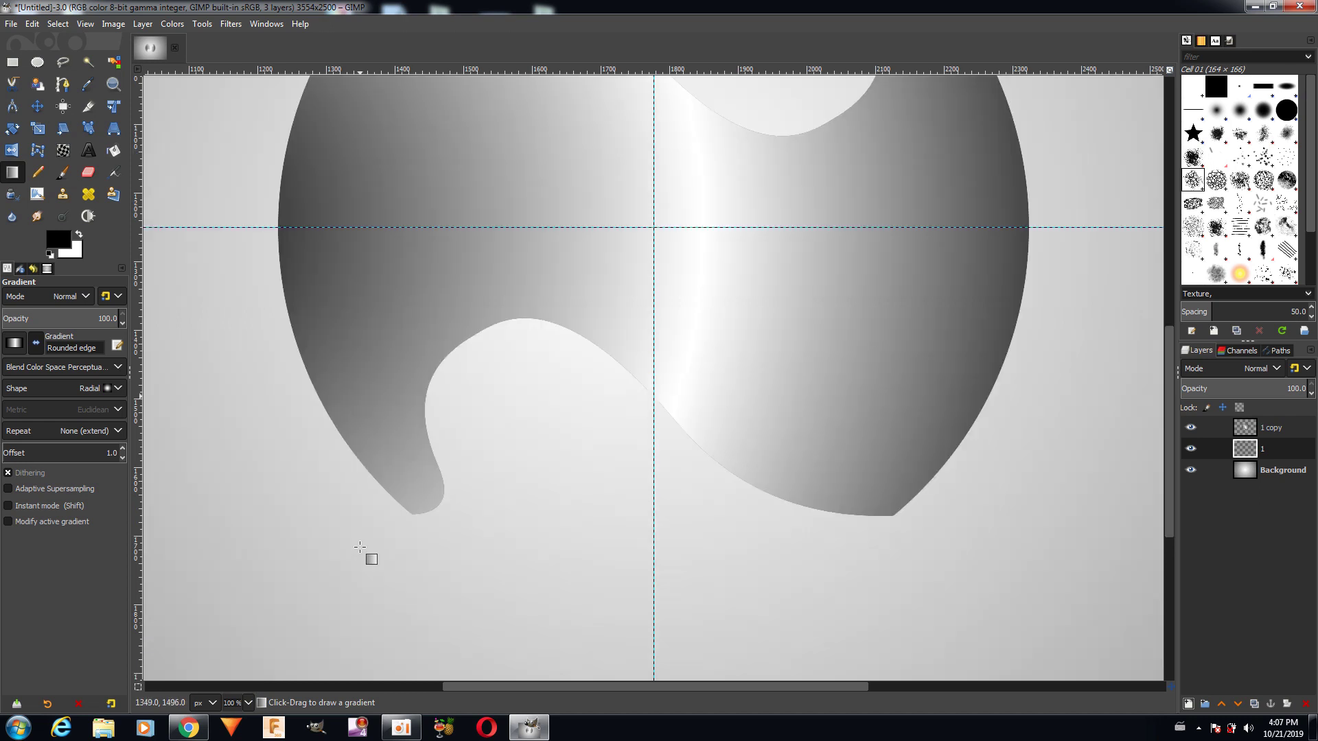
# - Trace a curved path from the S's left tip along its lower inner edge to the bottom right
pyautogui.click(59, 83)
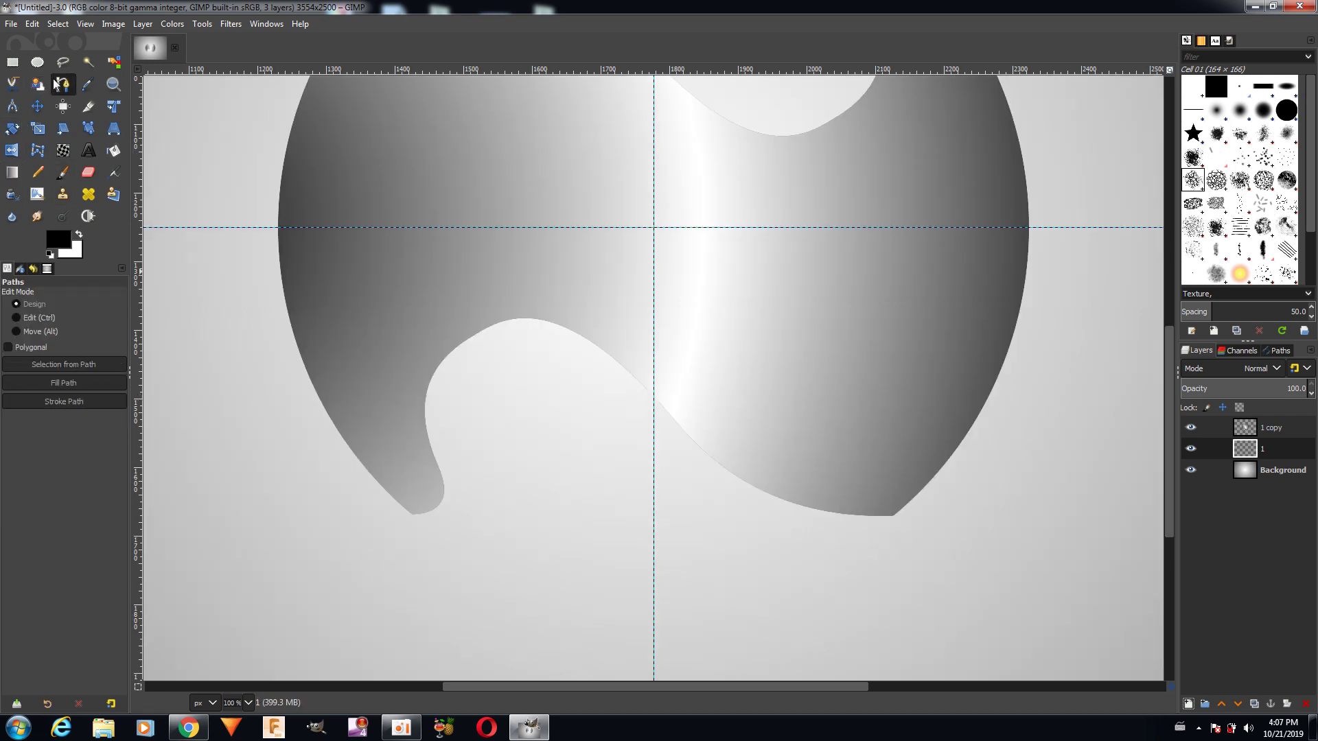
pyautogui.click(408, 512)
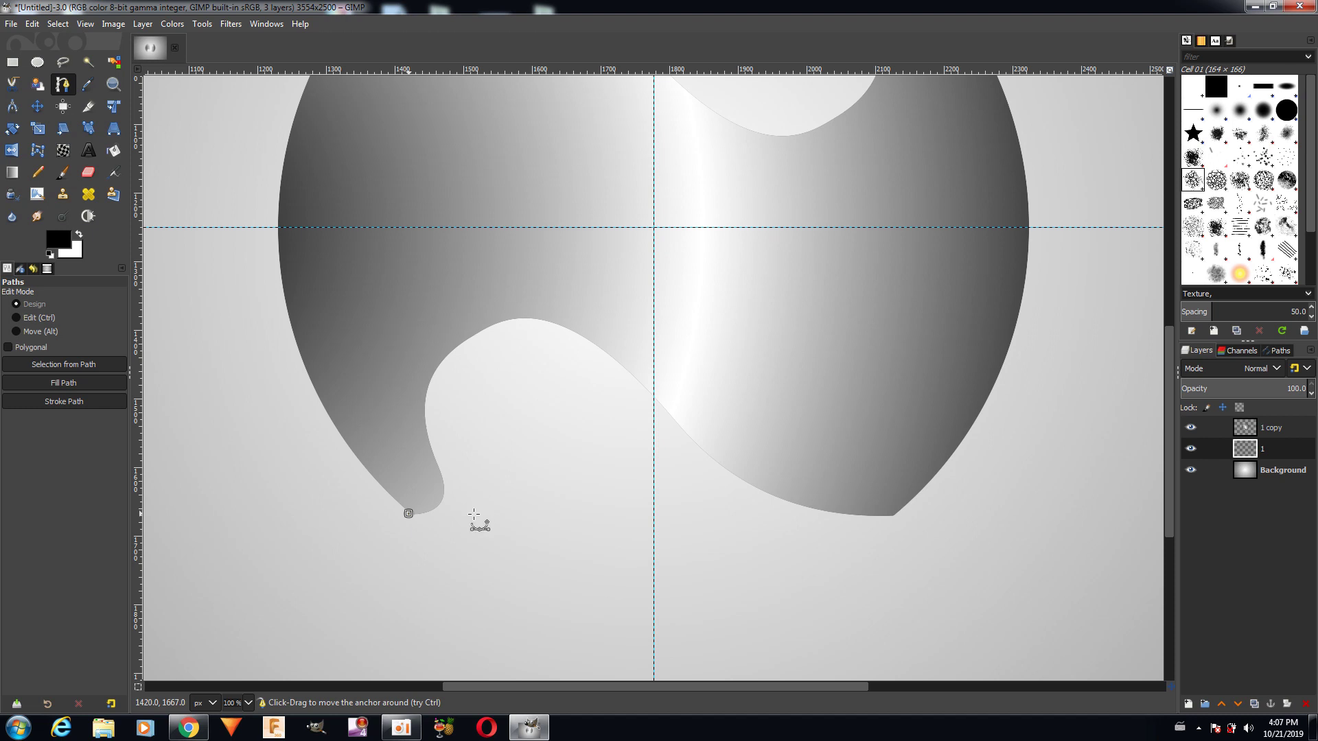
pyautogui.moveTo(462, 525)
pyautogui.mouseDown()
pyautogui.moveTo(484, 514)
pyautogui.moveTo(476, 457)
pyautogui.mouseUp()
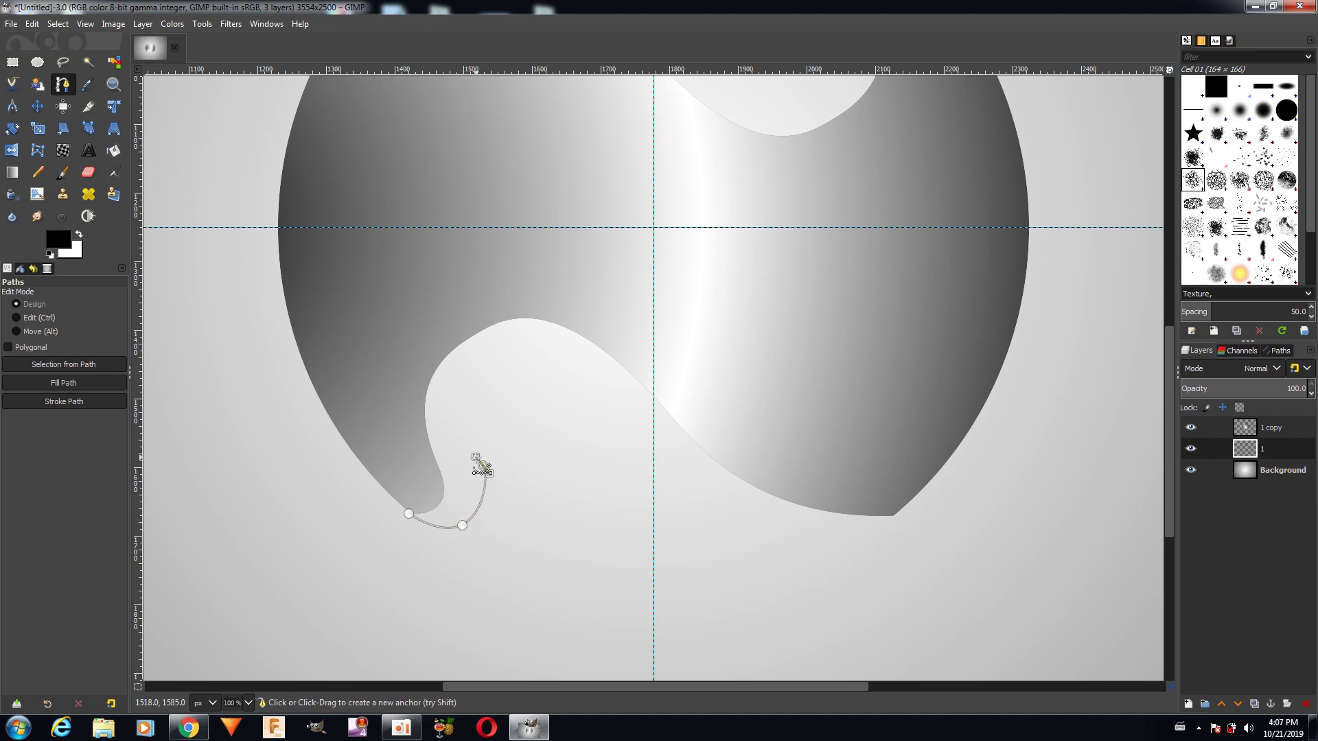
pyautogui.click(474, 371)
pyautogui.moveTo(476, 365); pyautogui.dragTo(506, 346)
pyautogui.moveTo(506, 346); pyautogui.dragTo(503, 344)
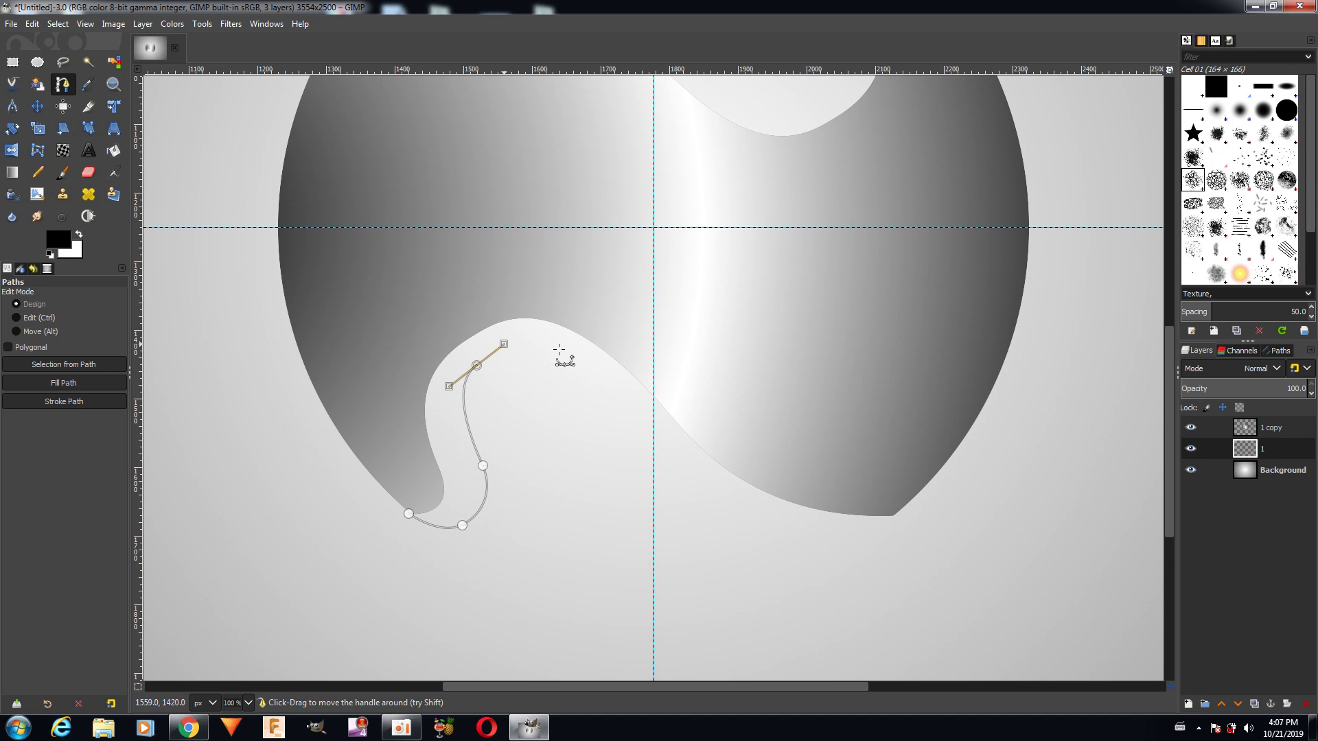
pyautogui.moveTo(547, 345); pyautogui.dragTo(569, 357)
pyautogui.moveTo(887, 523); pyautogui.dragTo(1063, 476)
# - Add path anchors around the right lobe, across the upper left, and down the left edge
pyautogui.click(983, 467)
pyautogui.click(803, 334)
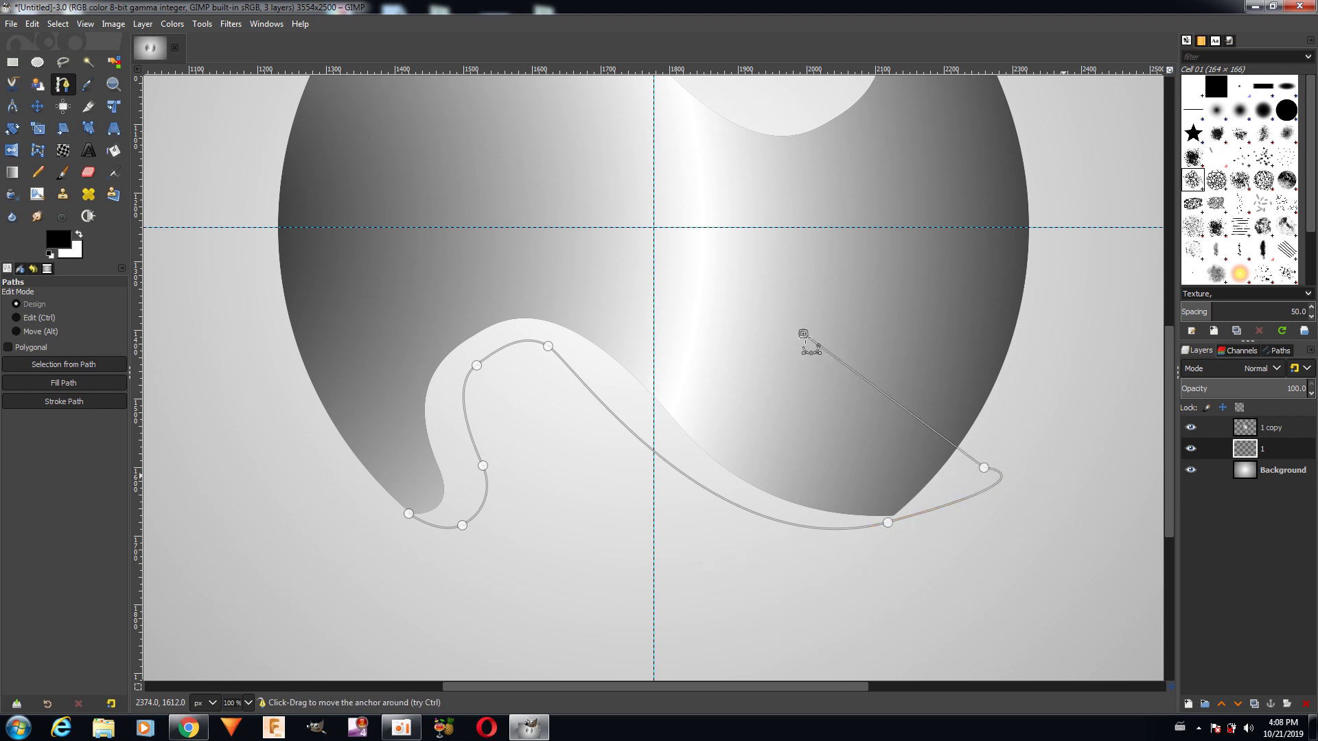
pyautogui.click(543, 262)
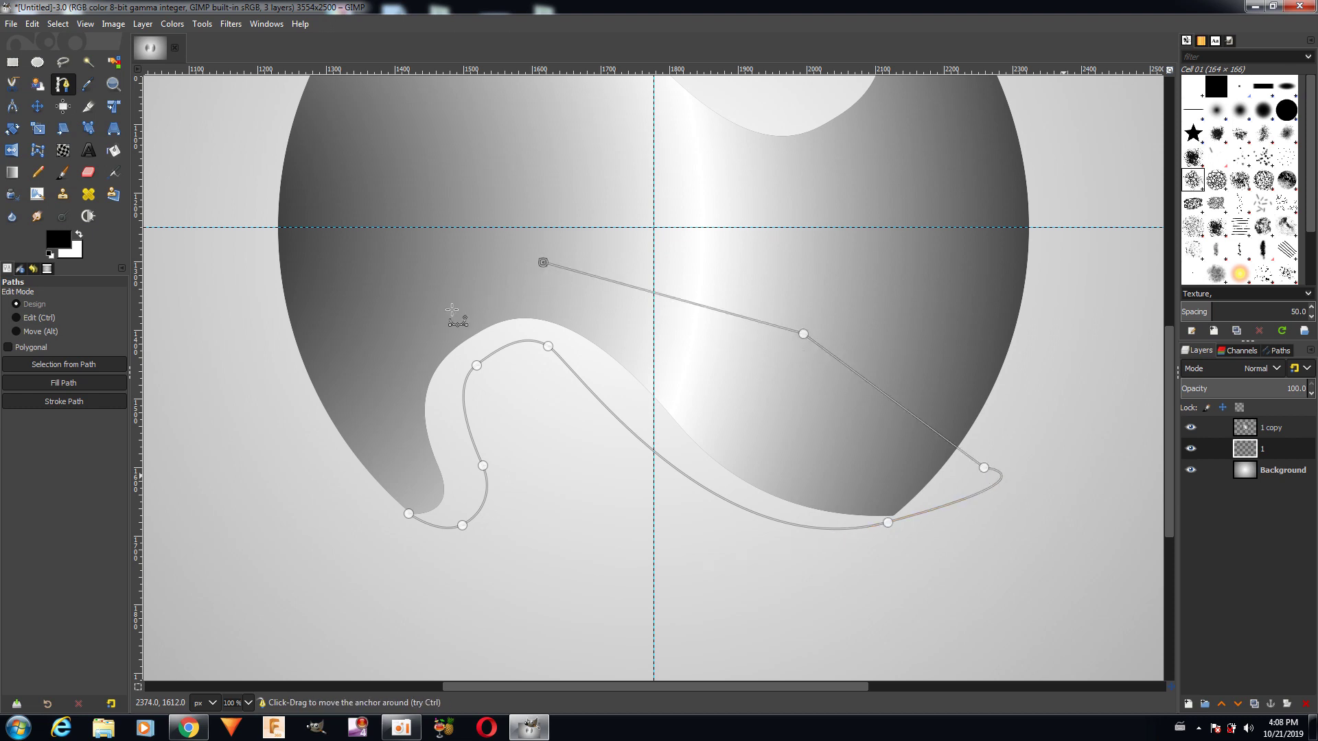
pyautogui.click(361, 360)
pyautogui.click(363, 429)
# - Adjust the anchor handles at the inner curve, top, and bottom right to smooth the wave outline
pyautogui.click(476, 365)
pyautogui.moveTo(503, 343); pyautogui.dragTo(454, 397)
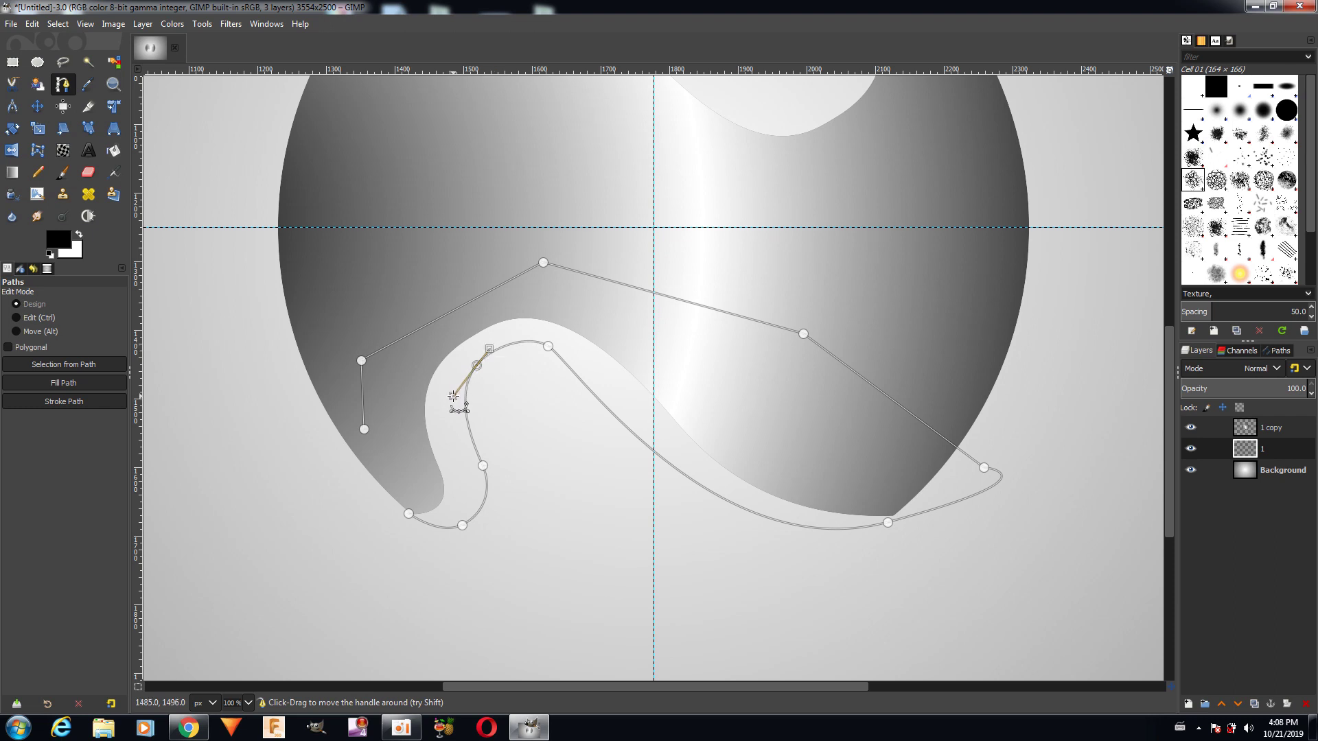
pyautogui.click(547, 345)
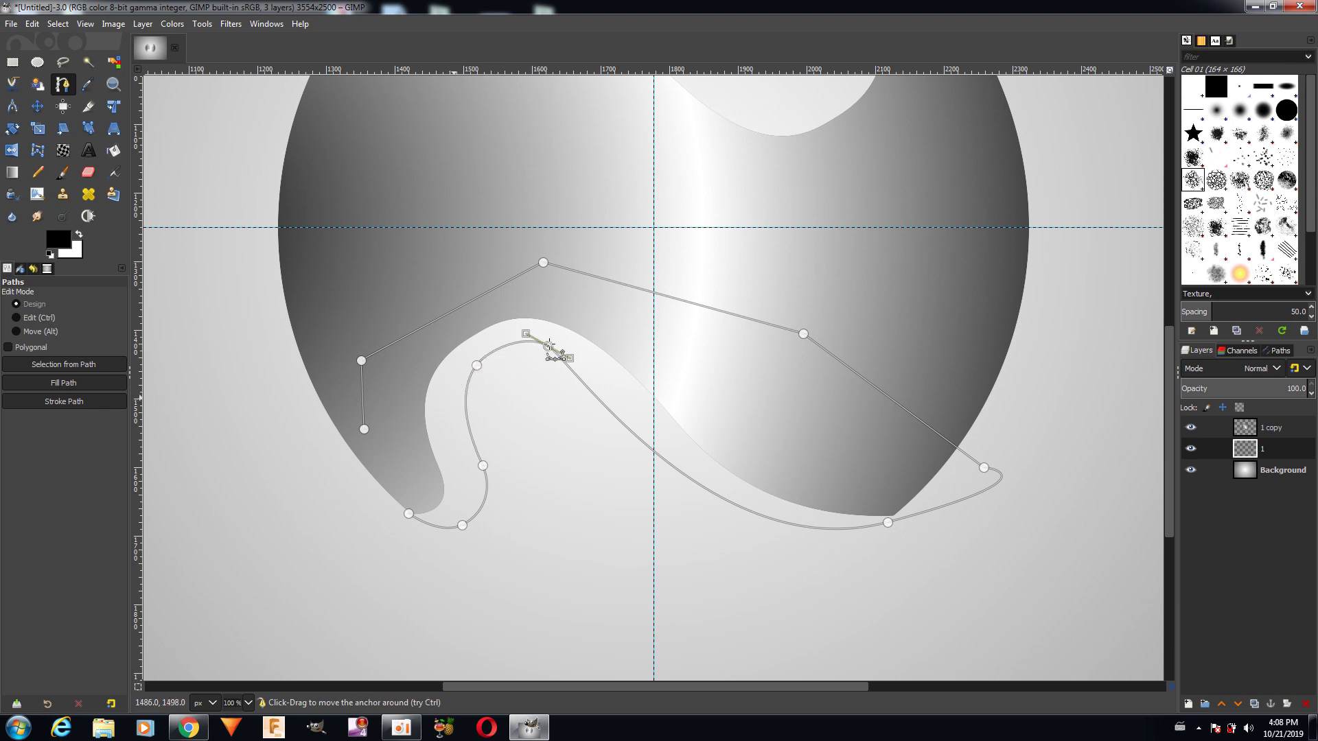
pyautogui.moveTo(583, 351); pyautogui.dragTo(634, 359)
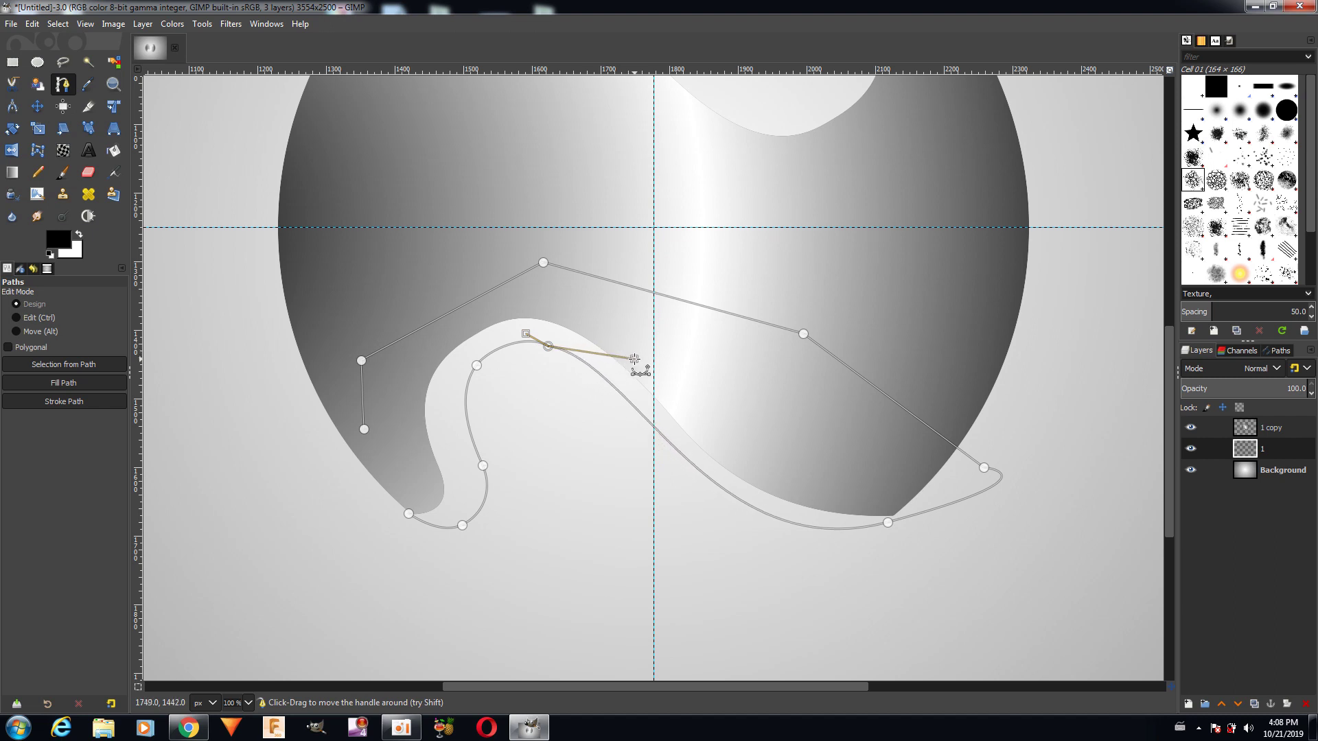
pyautogui.moveTo(526, 333); pyautogui.dragTo(514, 341)
pyautogui.moveTo(548, 347); pyautogui.dragTo(549, 342)
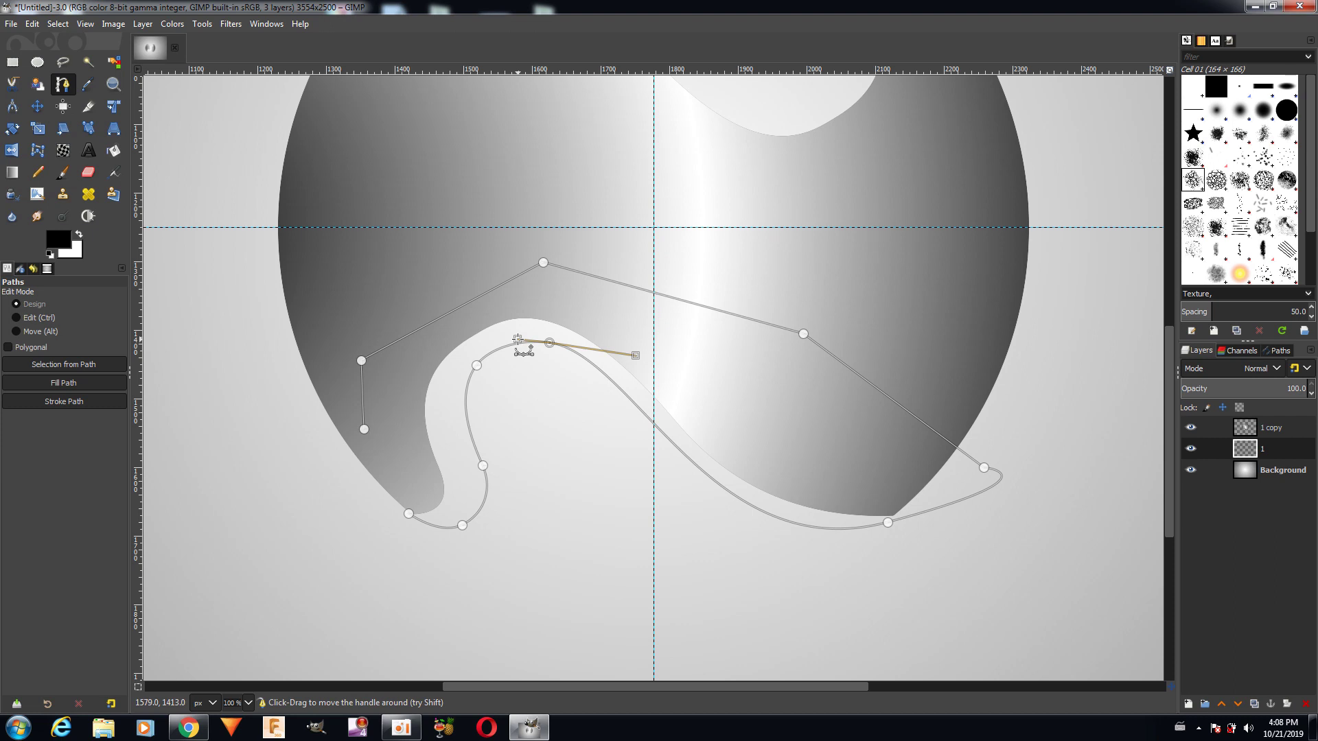
pyautogui.moveTo(476, 365); pyautogui.dragTo(445, 413)
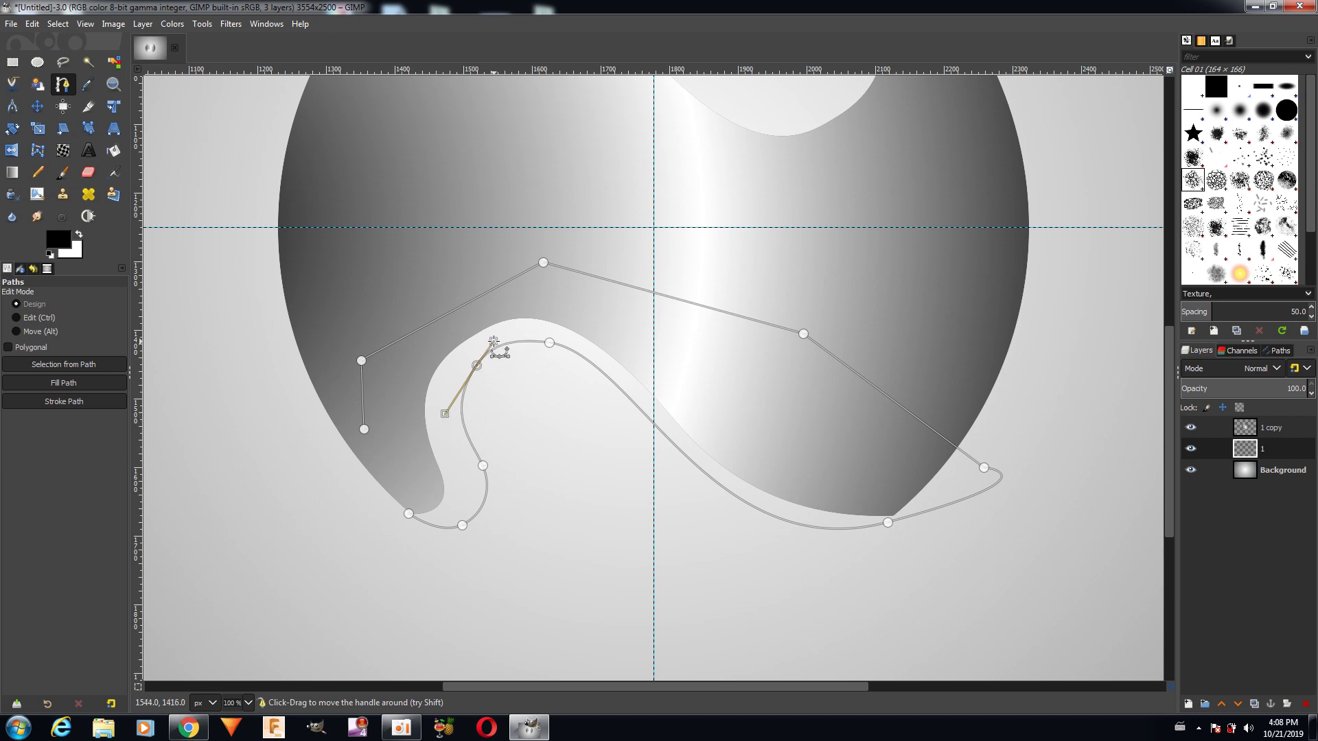
pyautogui.click(549, 342)
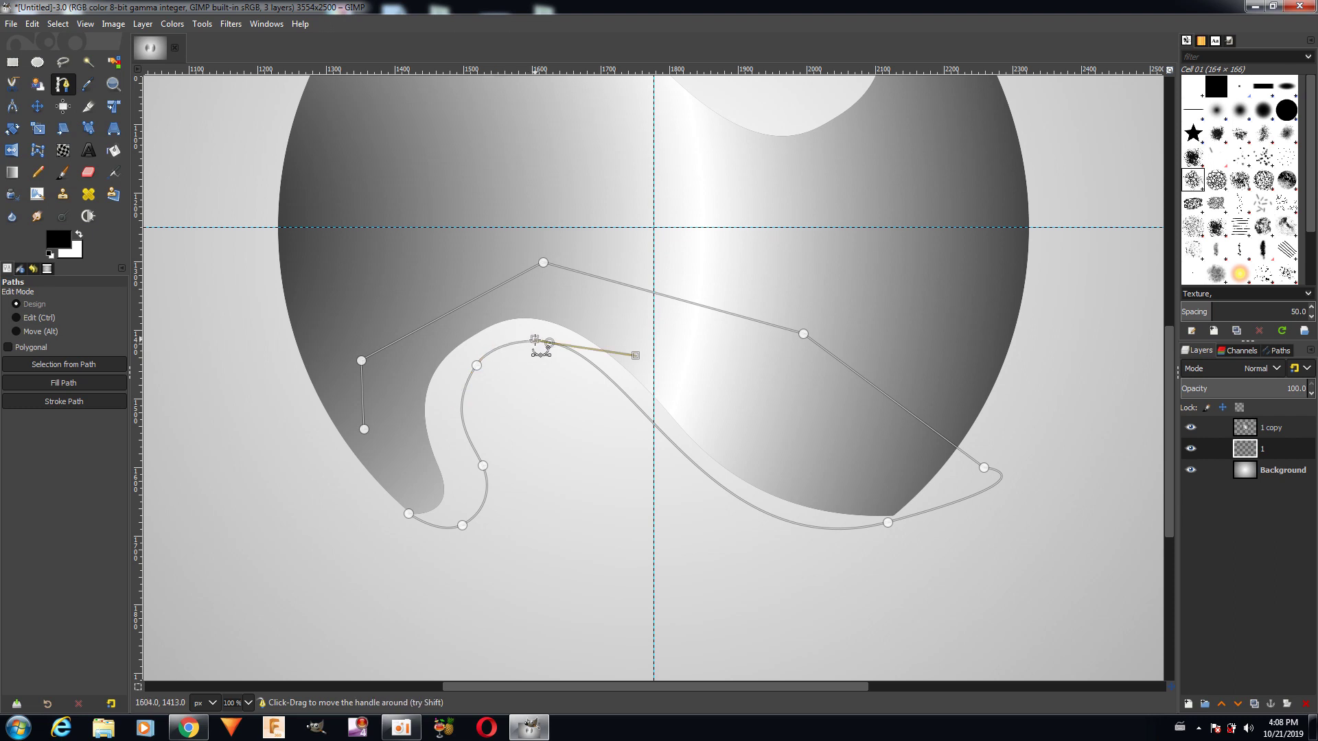
pyautogui.moveTo(888, 523); pyautogui.dragTo(1068, 472)
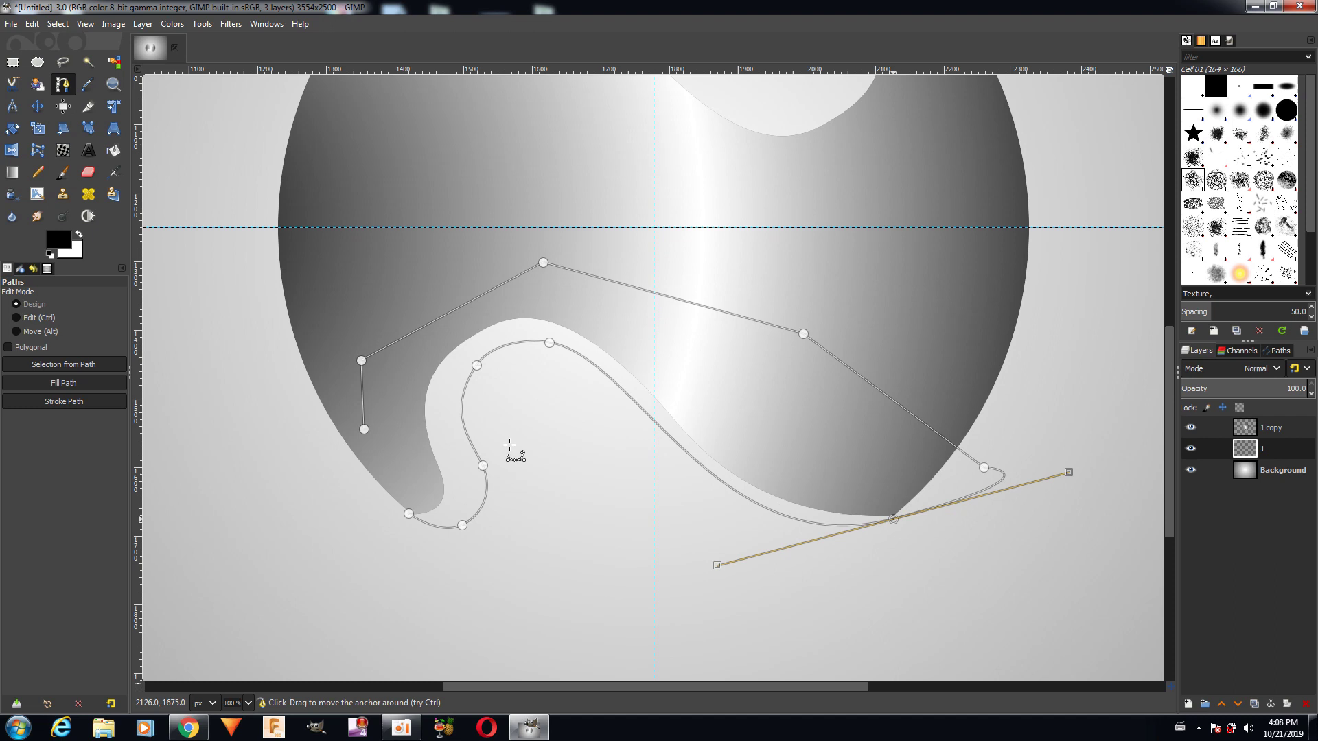
pyautogui.moveTo(478, 364); pyautogui.dragTo(450, 414)
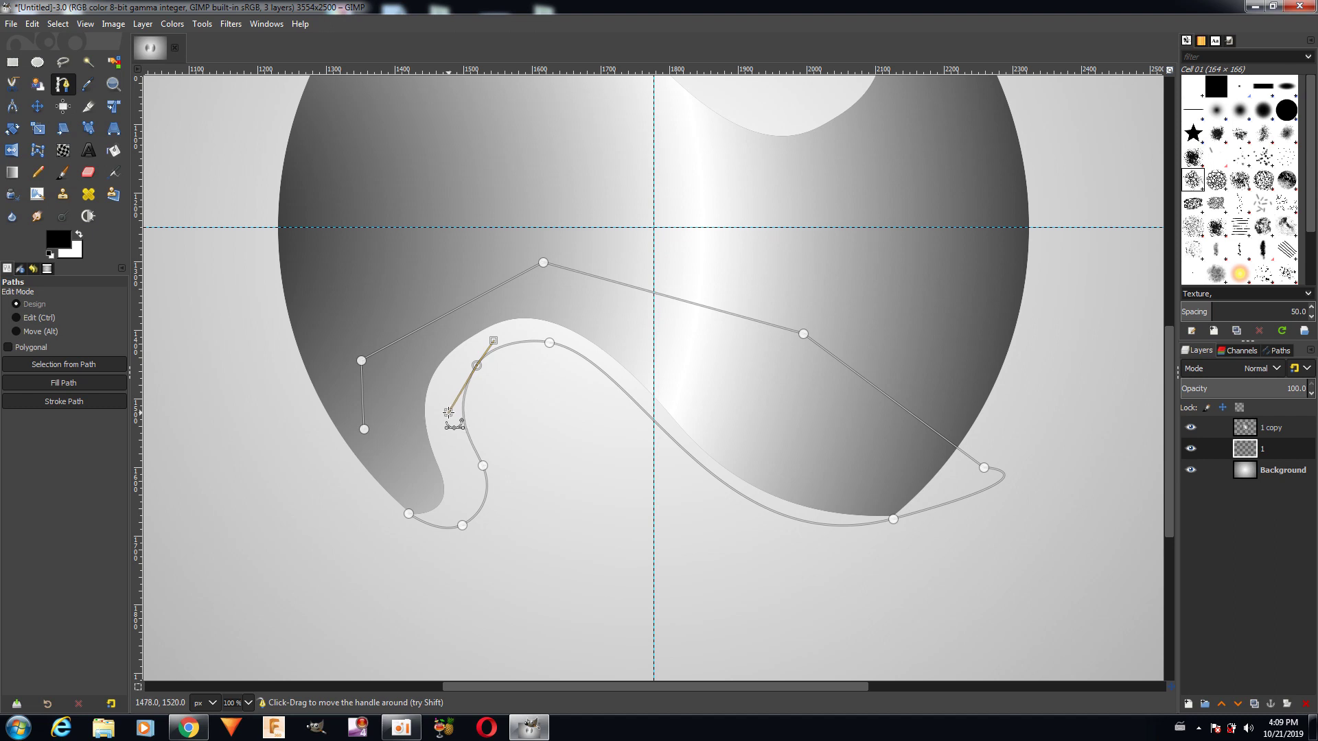
pyautogui.moveTo(448, 411); pyautogui.dragTo(449, 410)
# - Fill the S-shaped path with solid black on layer 1
pyautogui.click(103, 386)
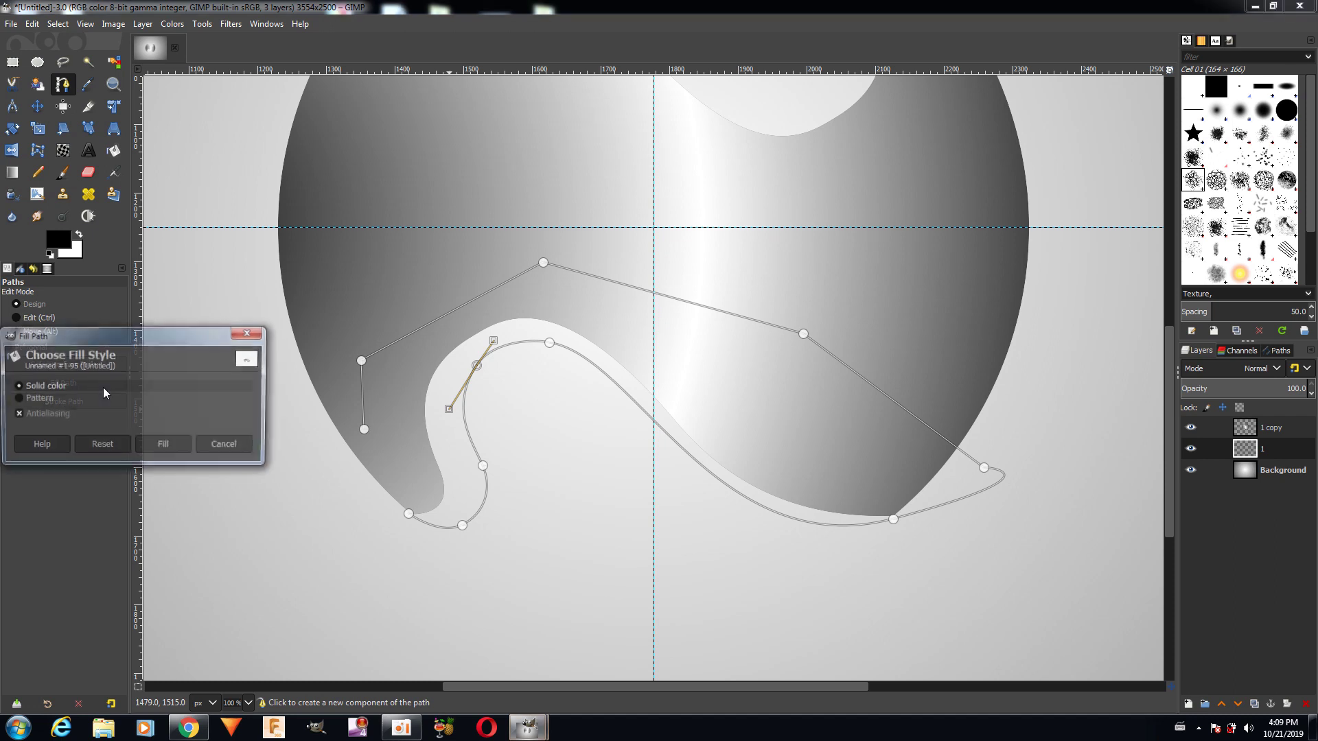
pyautogui.click(163, 446)
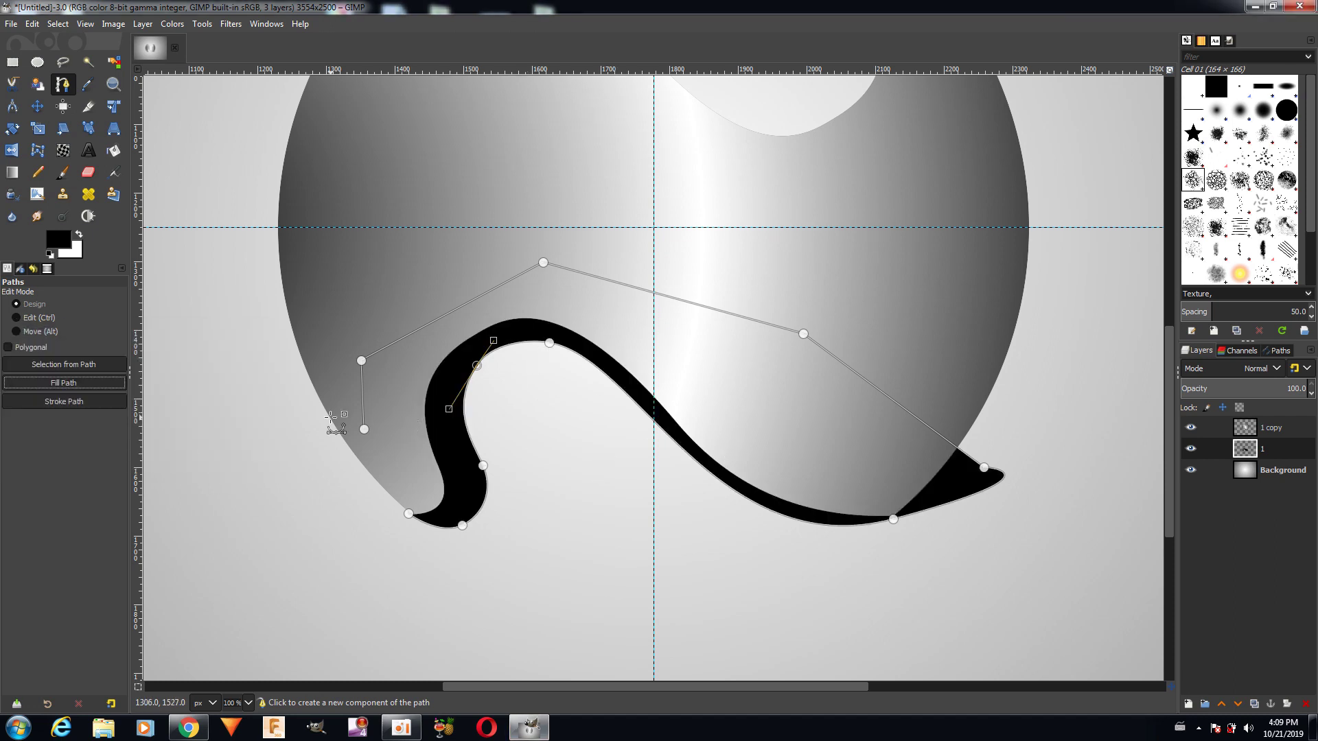
pyautogui.press('m')
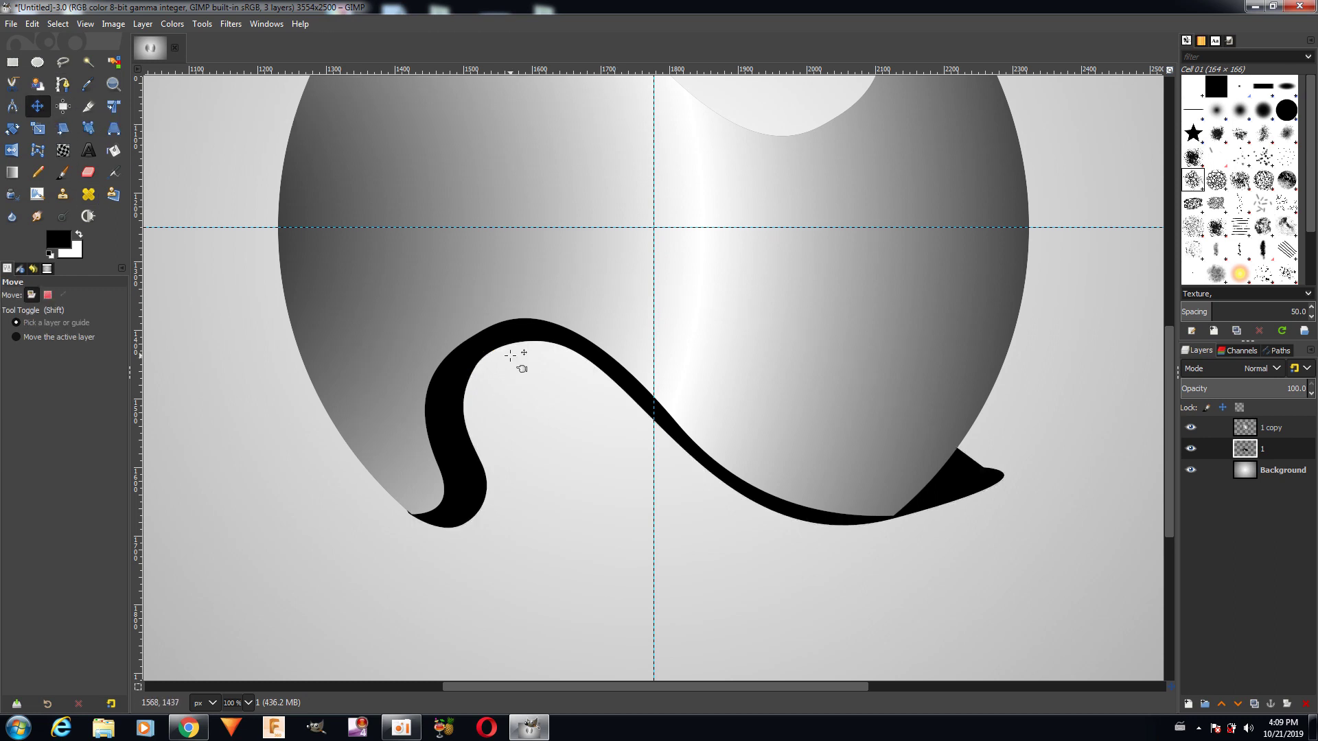
# - Draw a circular ellipse selection matching the round grey shape
pyautogui.click(37, 63)
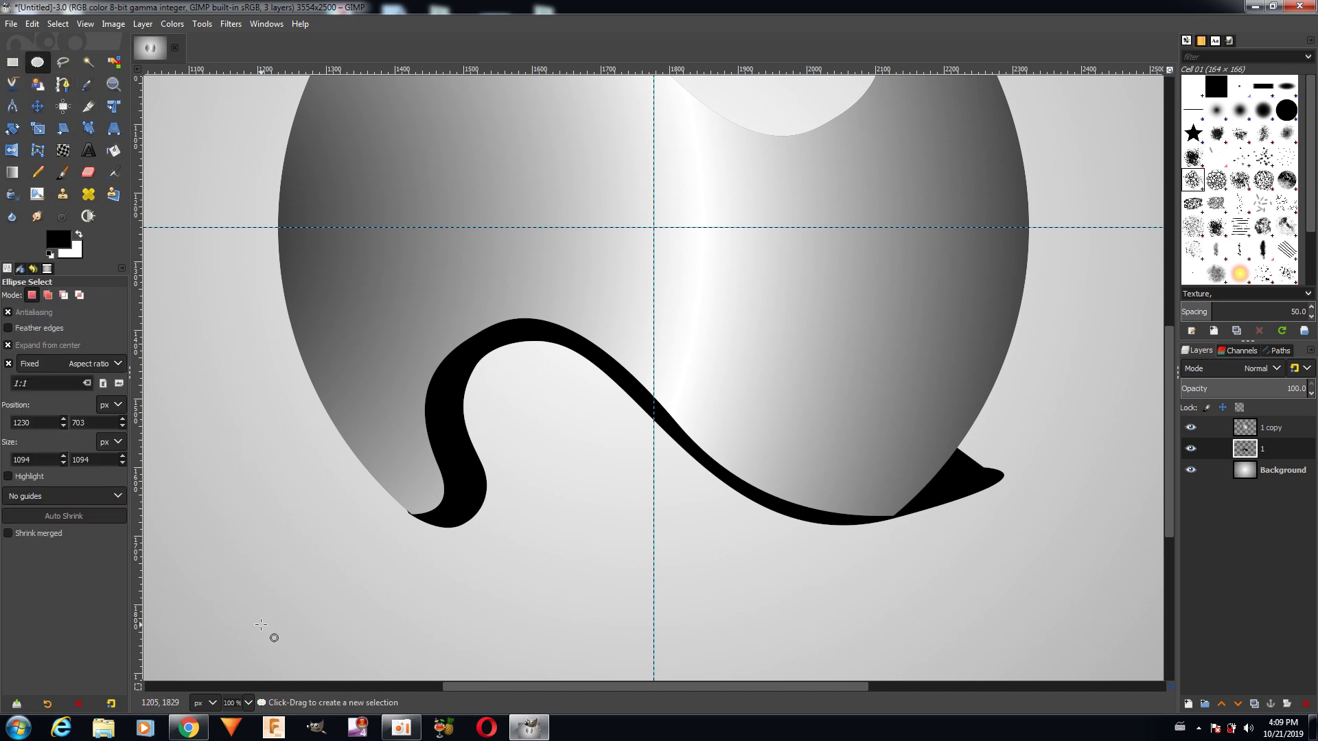
pyautogui.click(249, 698)
pyautogui.click(250, 655)
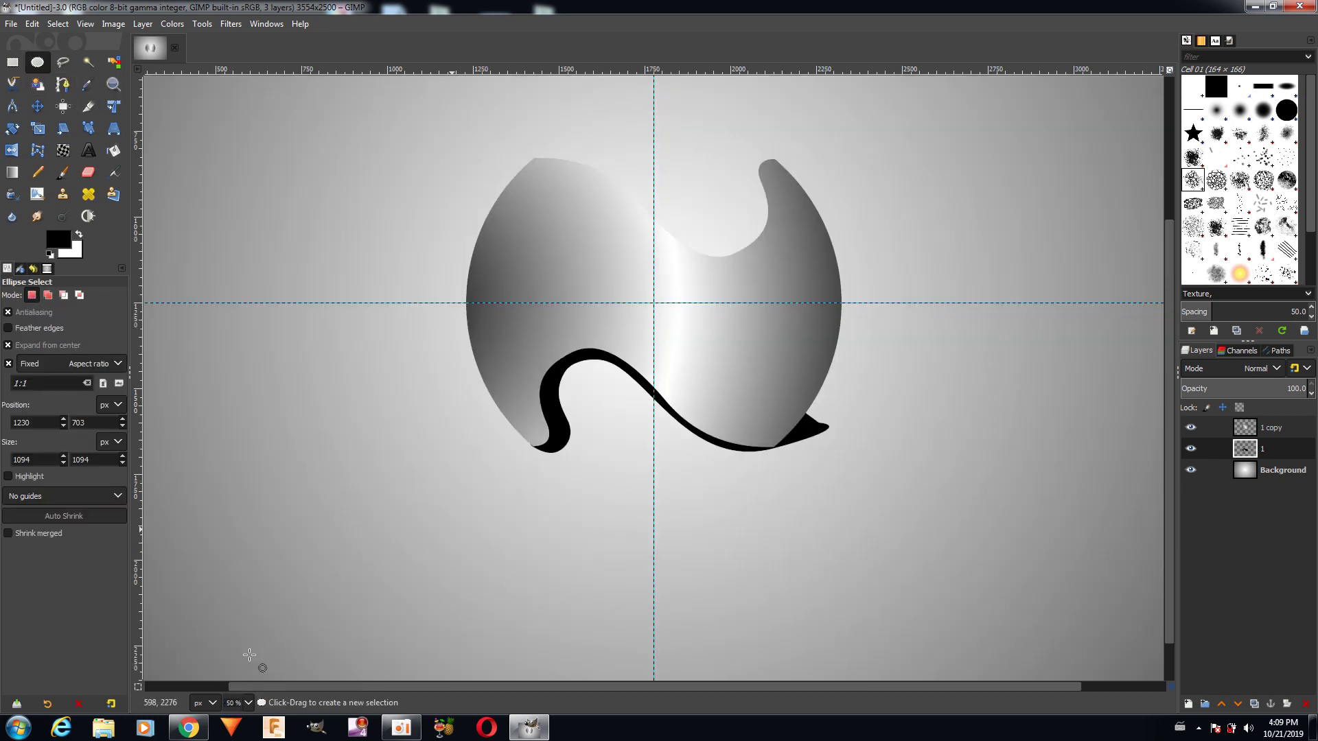
pyautogui.moveTo(654, 303); pyautogui.dragTo(812, 448)
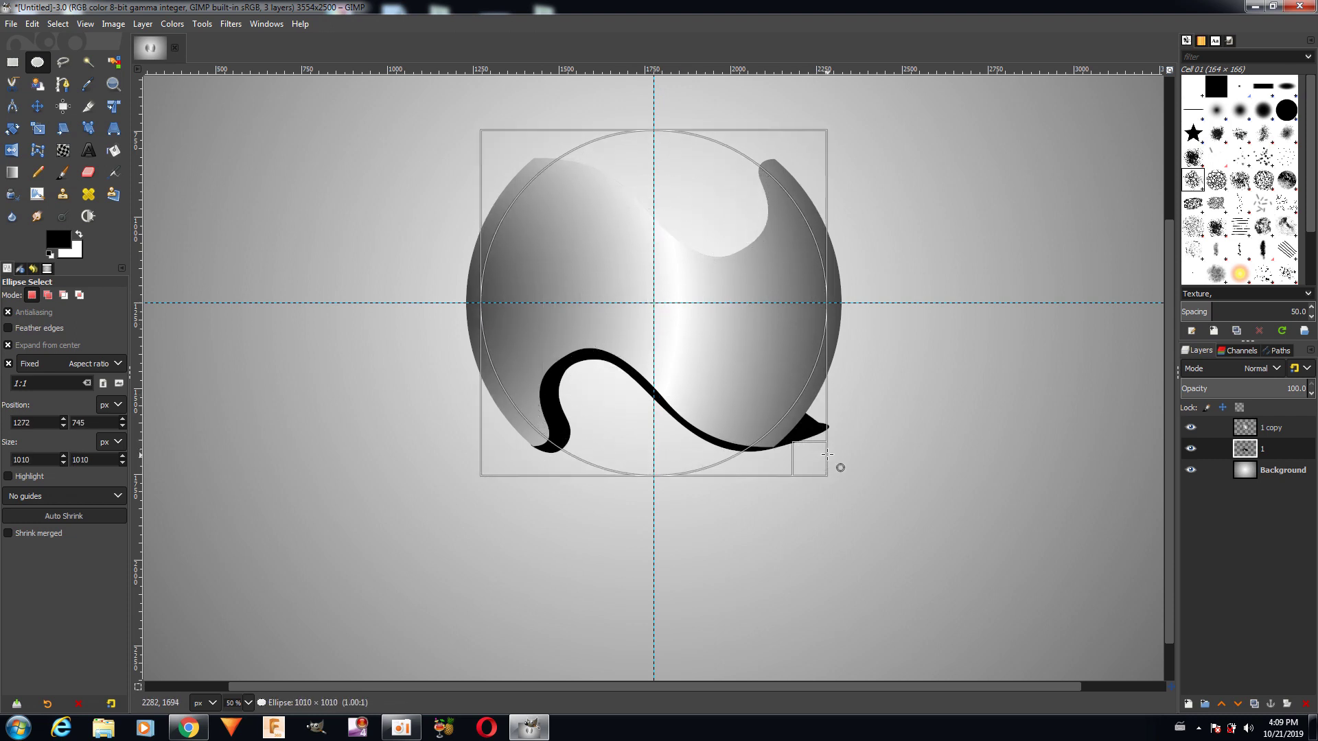
pyautogui.moveTo(813, 448); pyautogui.dragTo(841, 460)
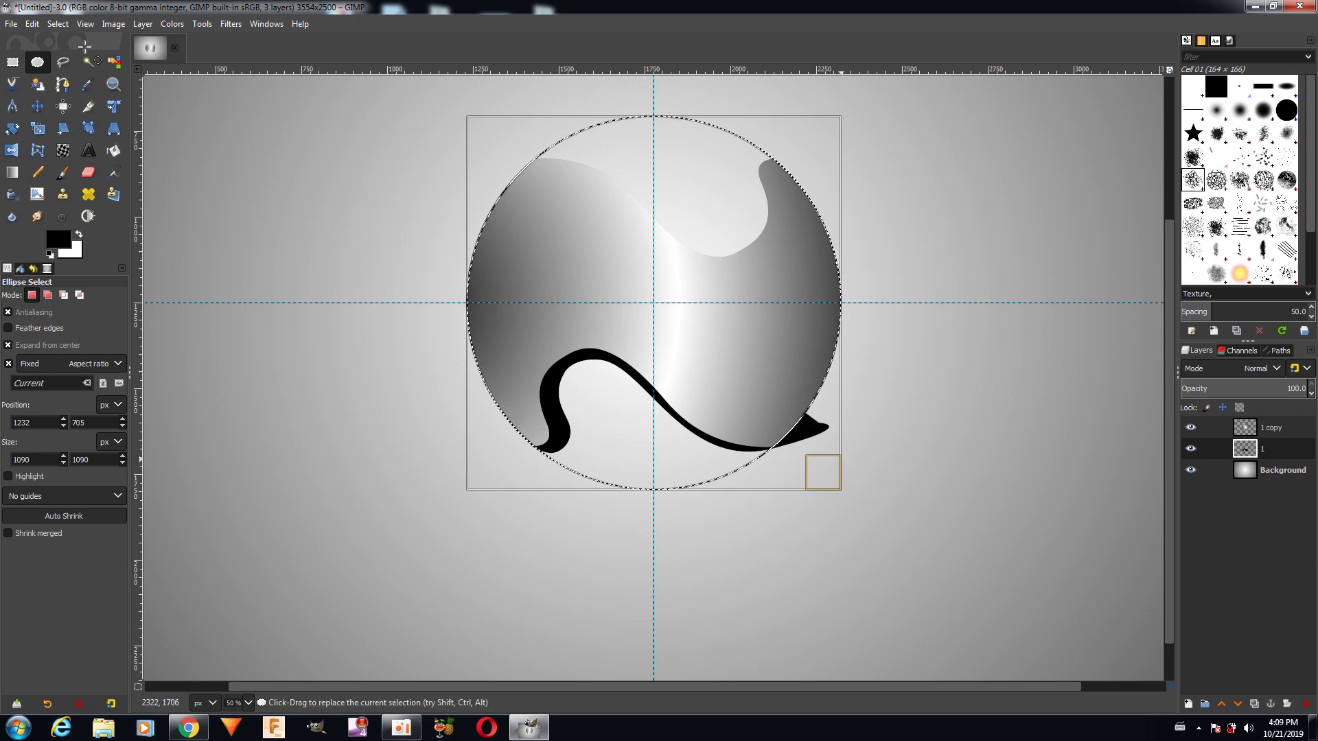
# - Invert the selection, cut away the black tail outside the circle, and clear the selection
pyautogui.click(57, 23)
pyautogui.click(64, 83)
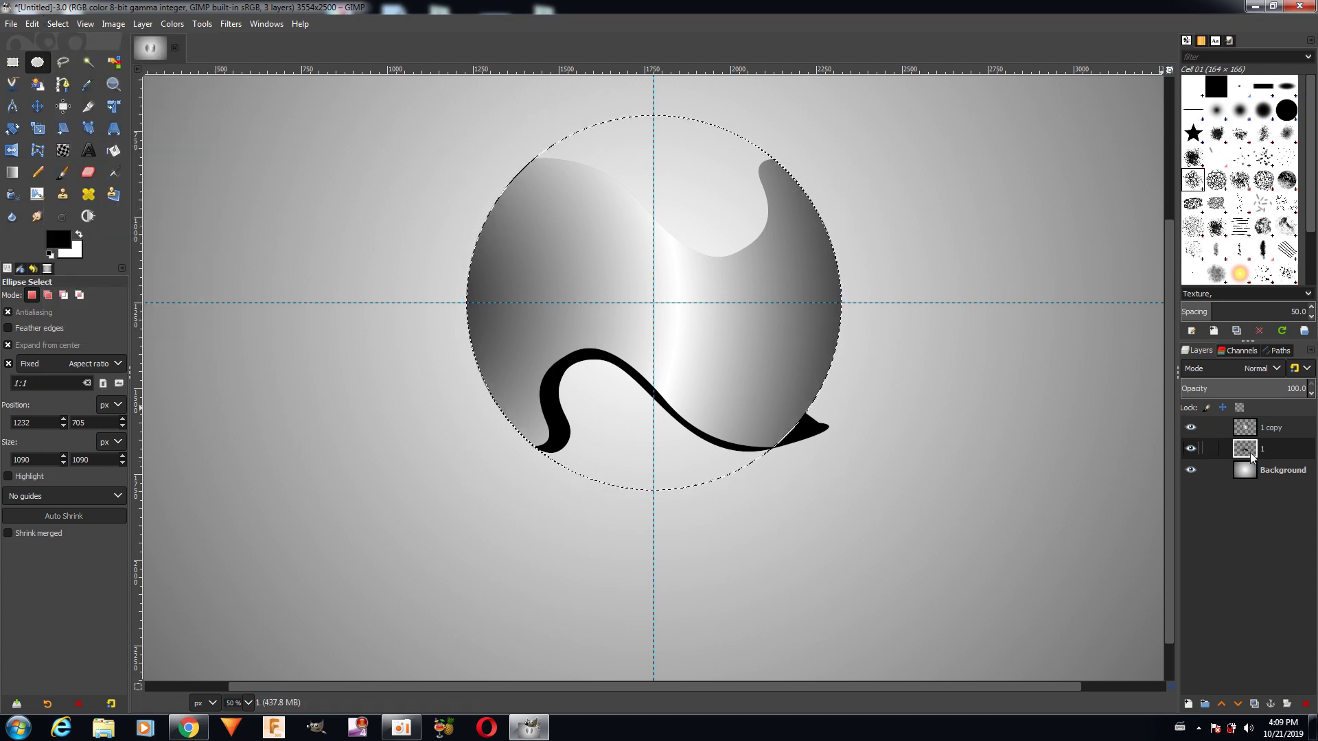
pyautogui.click(32, 23)
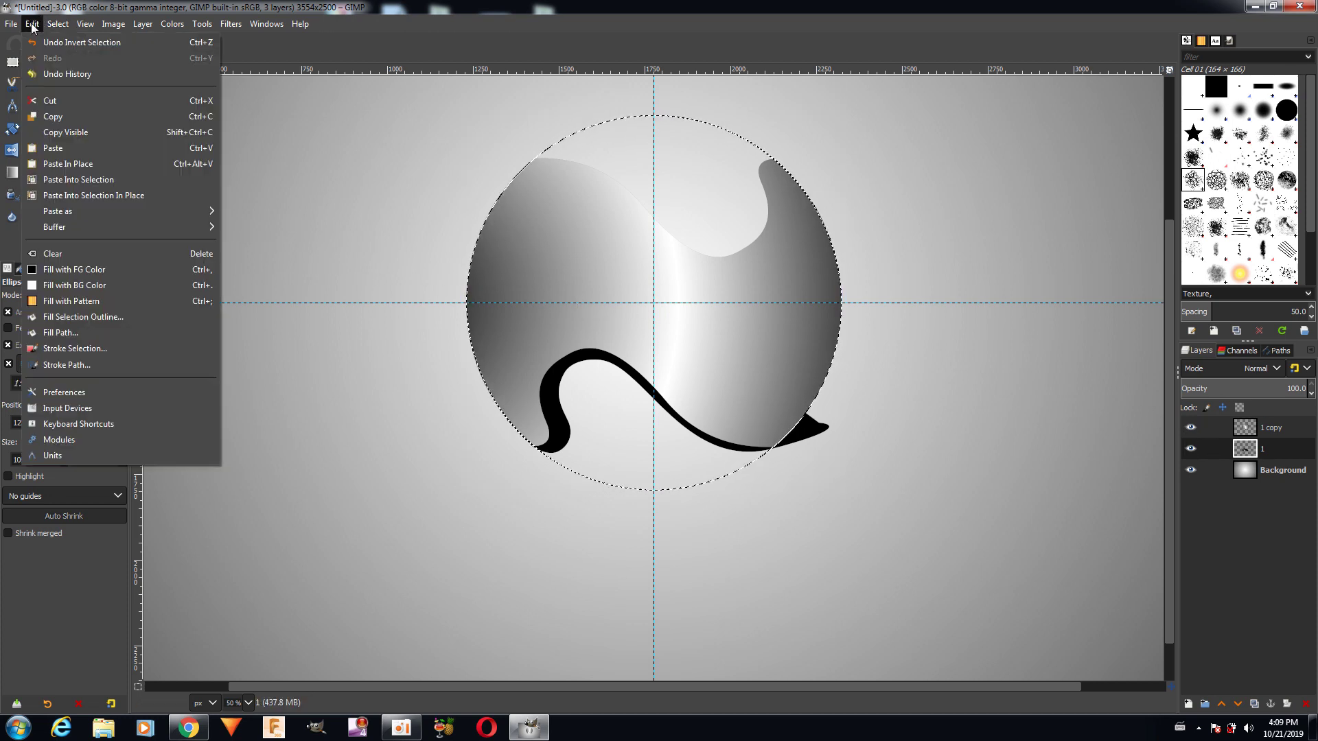
pyautogui.click(55, 101)
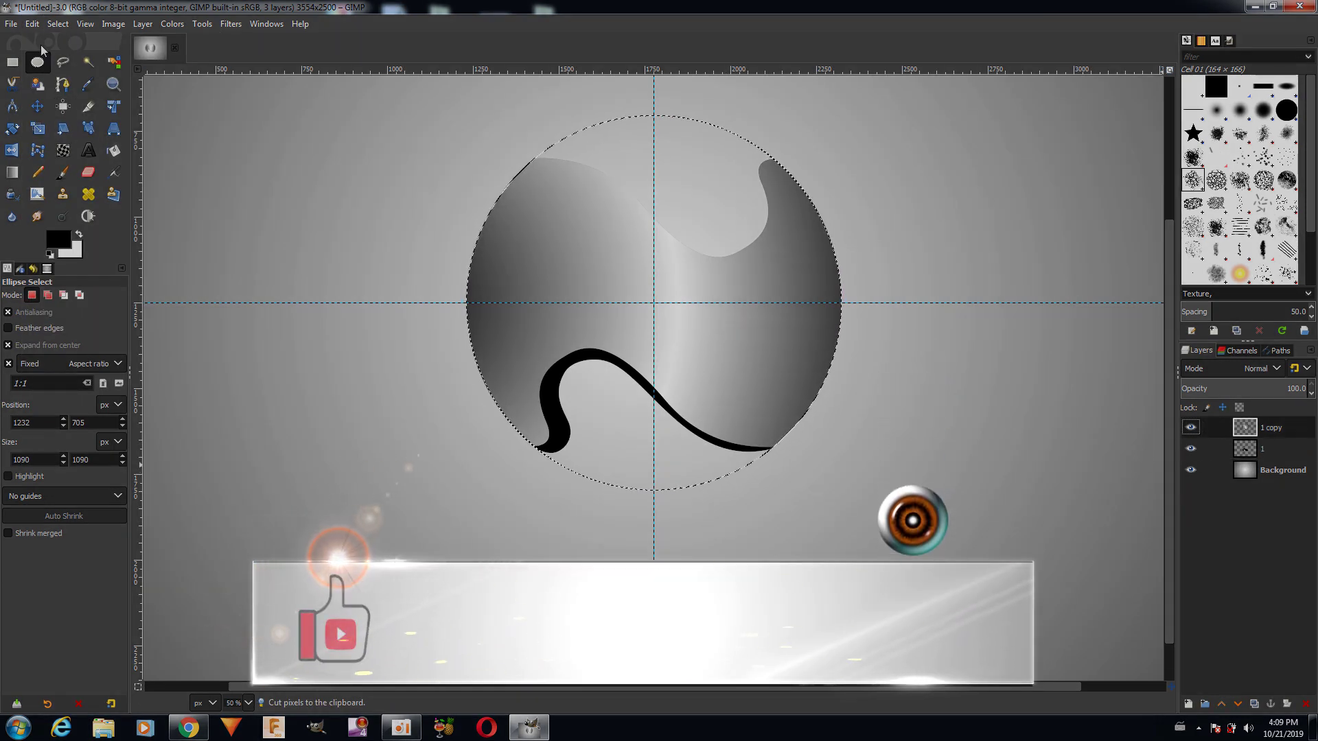
pyautogui.click(33, 23)
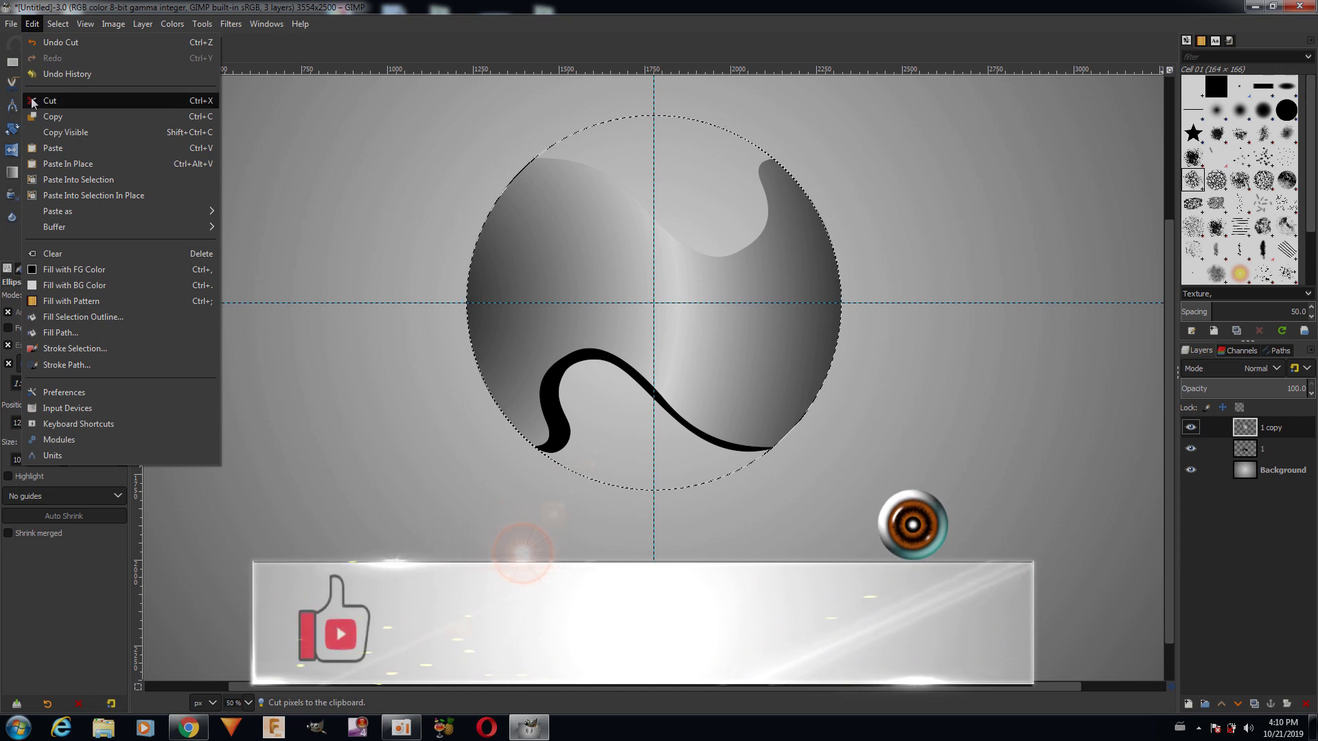
pyautogui.click(32, 101)
pyautogui.click(58, 23)
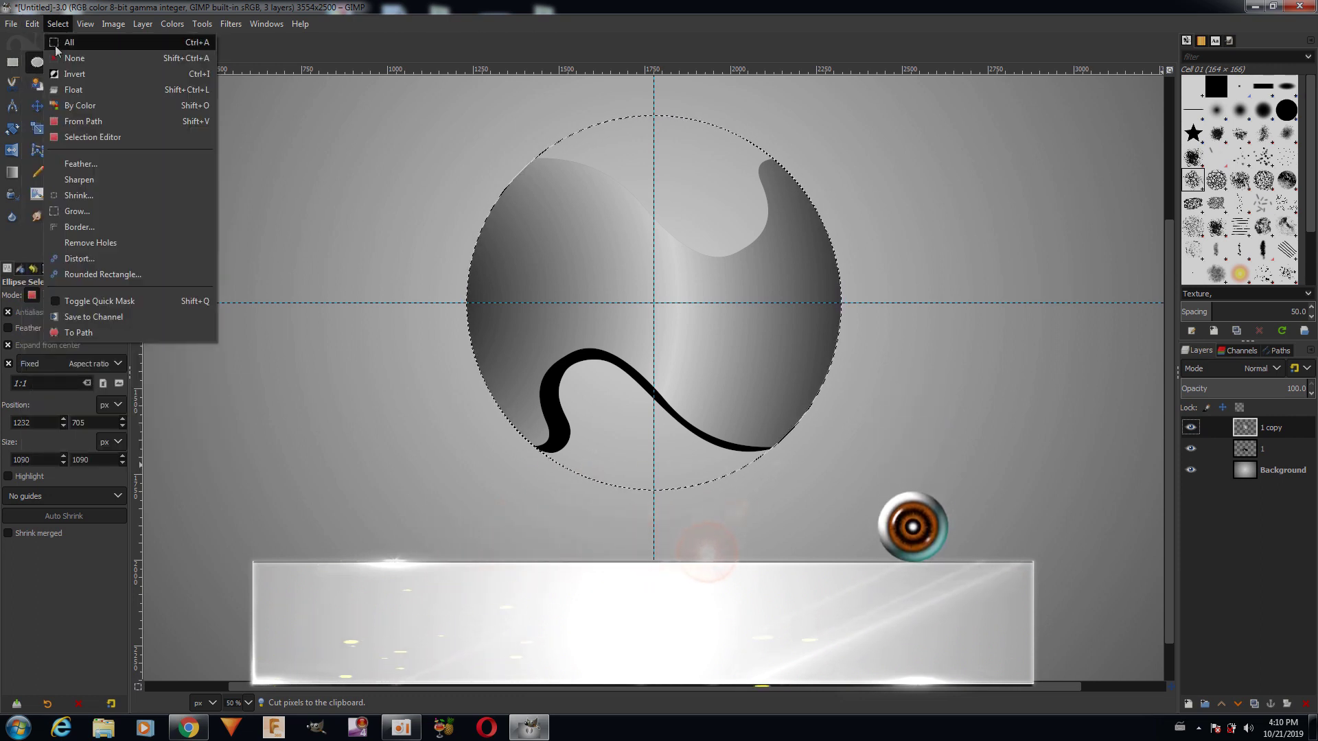
pyautogui.click(72, 58)
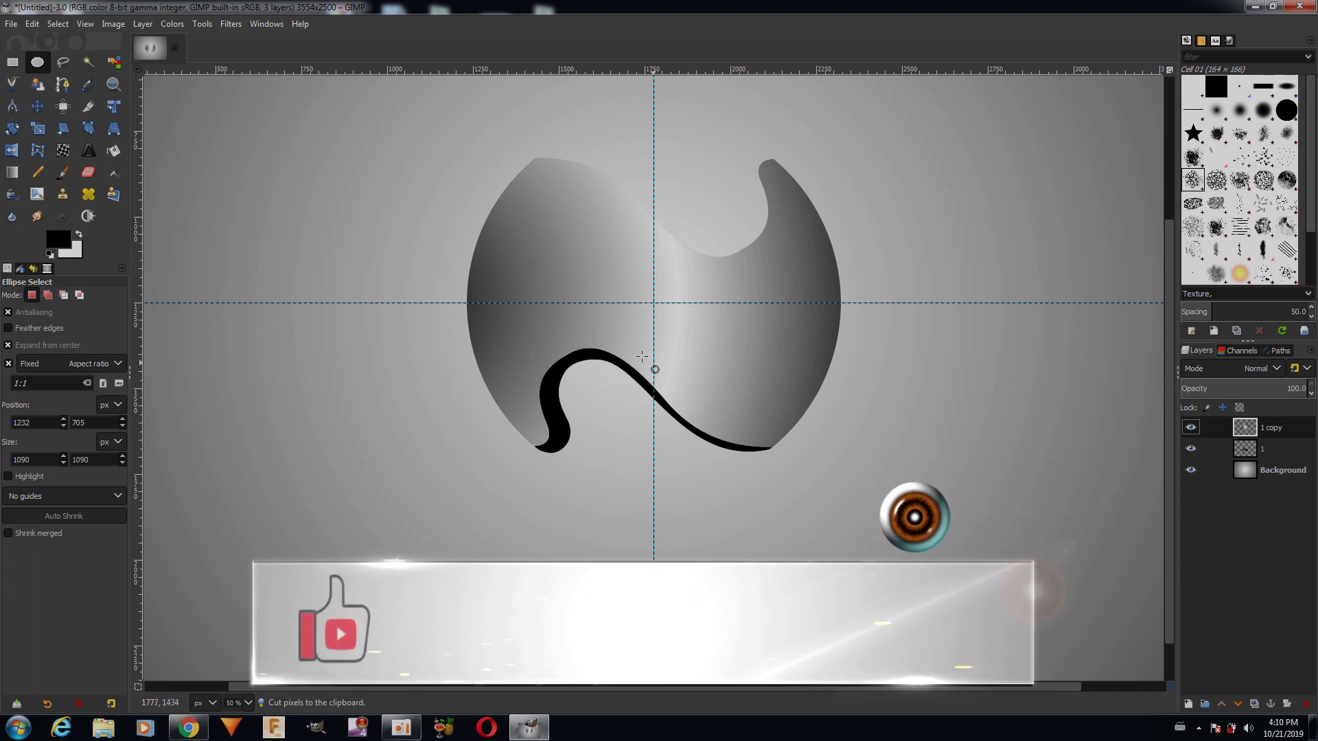
# - Toggle the black curve and gradient shape layers' visibility to compare them
pyautogui.click(1190, 448)
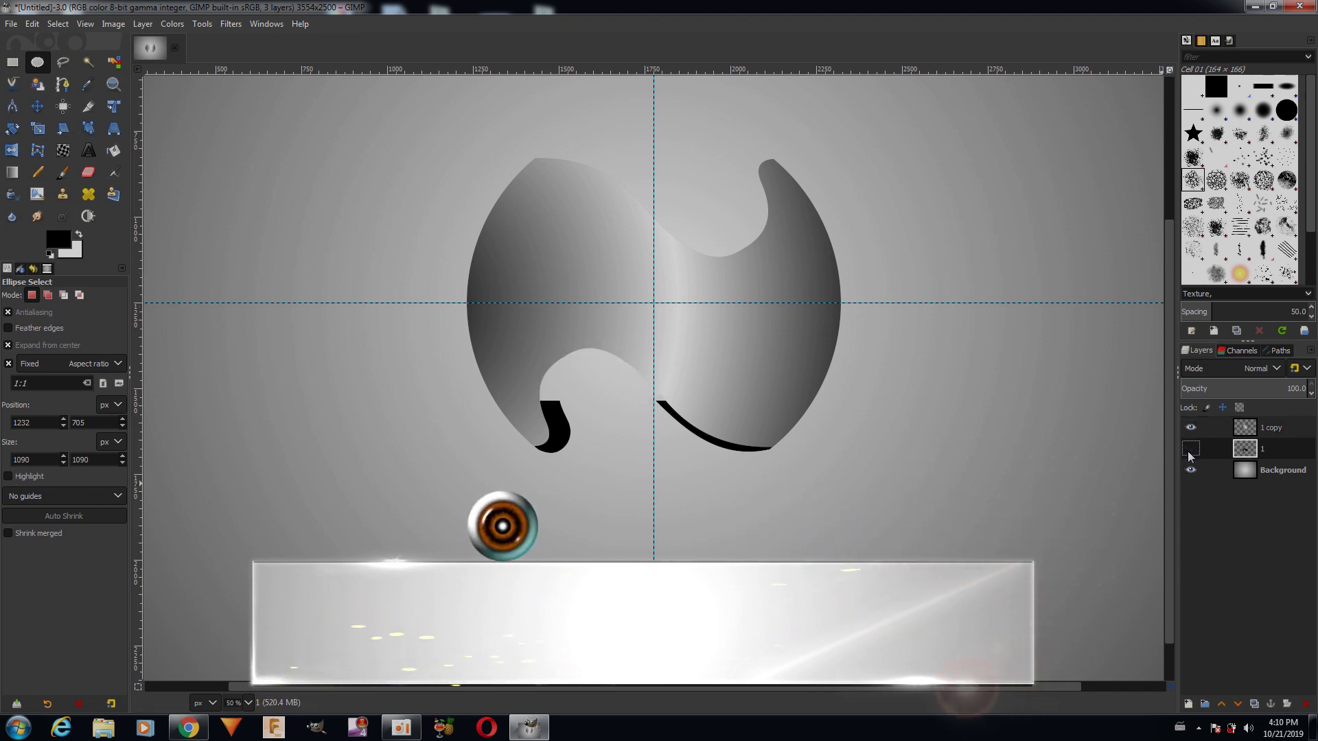
pyautogui.click(1190, 449)
pyautogui.click(1213, 428)
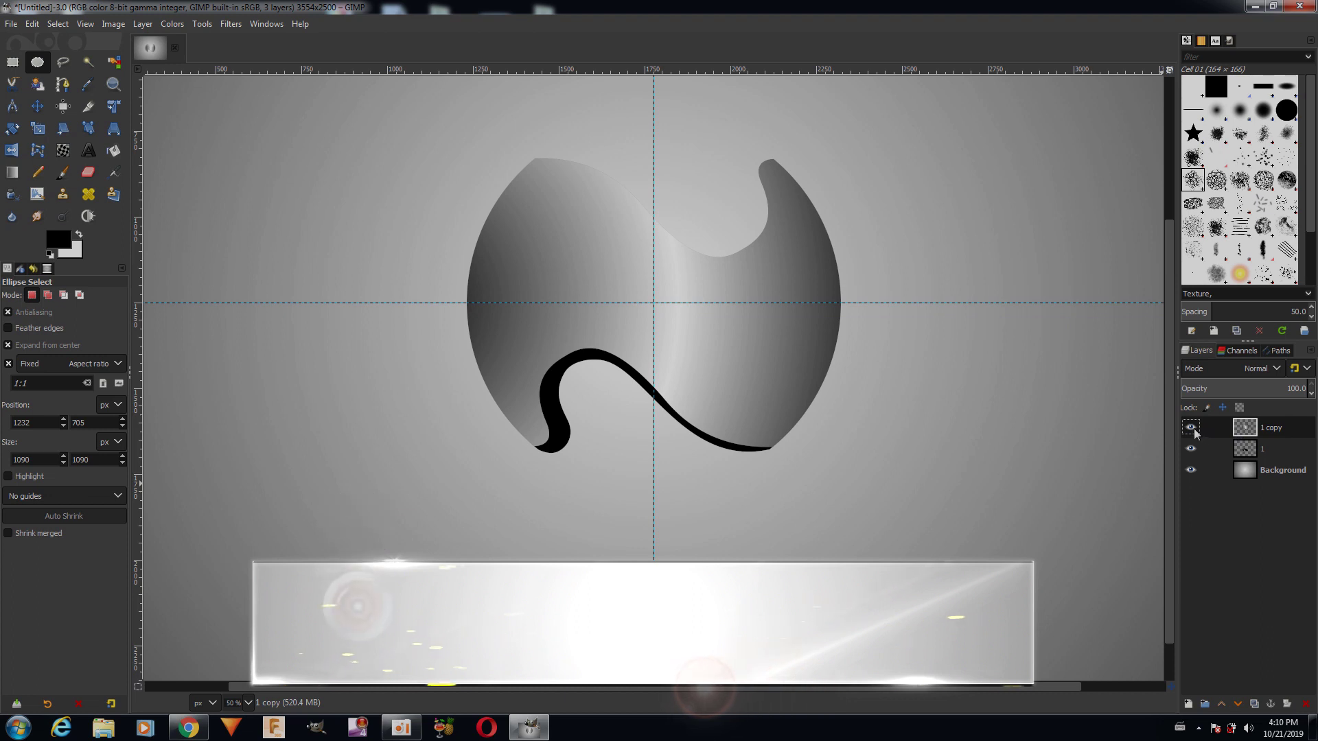
pyautogui.click(1192, 428)
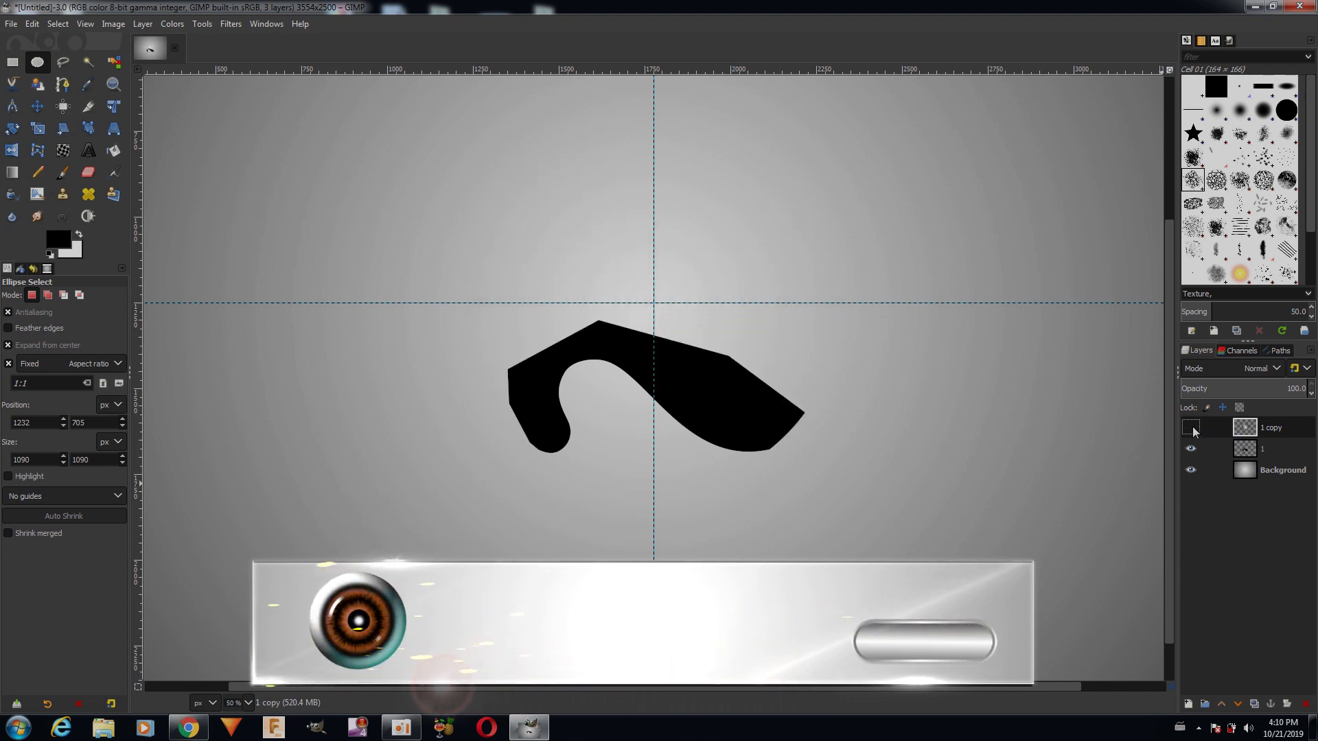
pyautogui.click(1191, 427)
pyautogui.click(1191, 428)
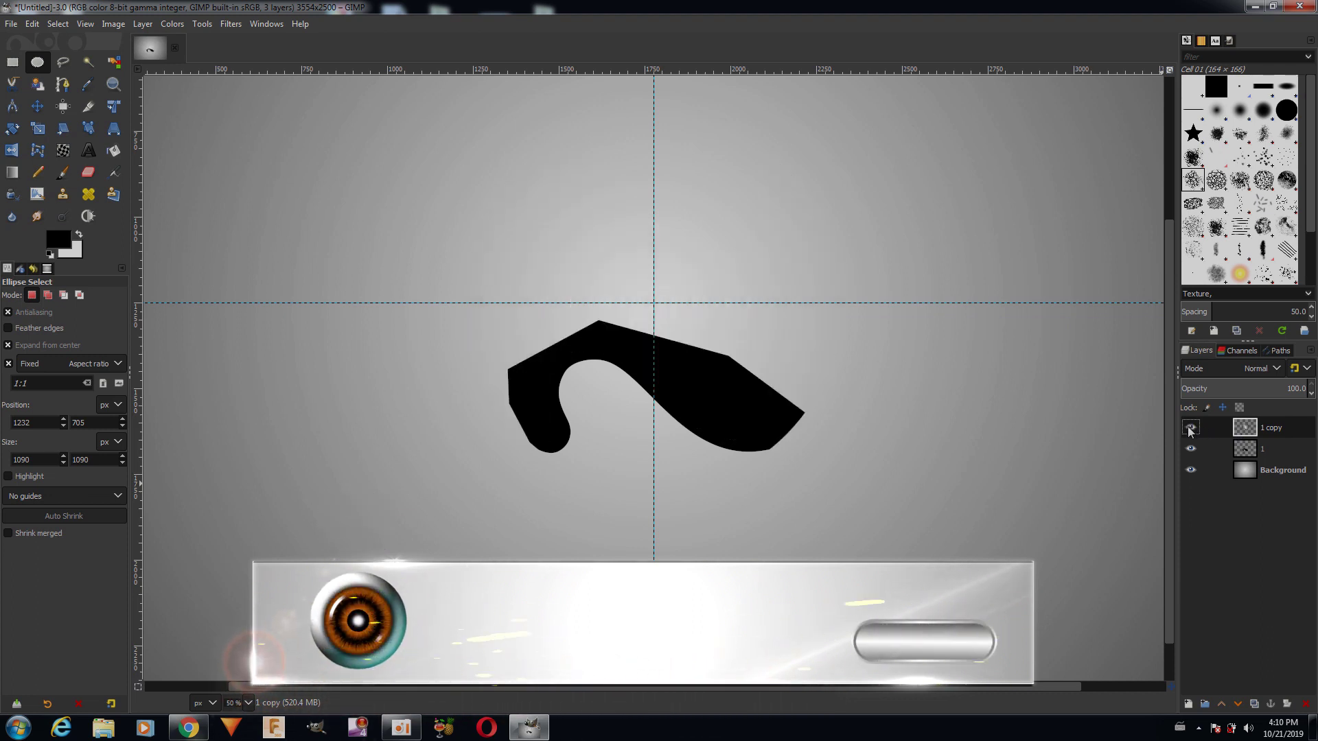
pyautogui.click(1253, 450)
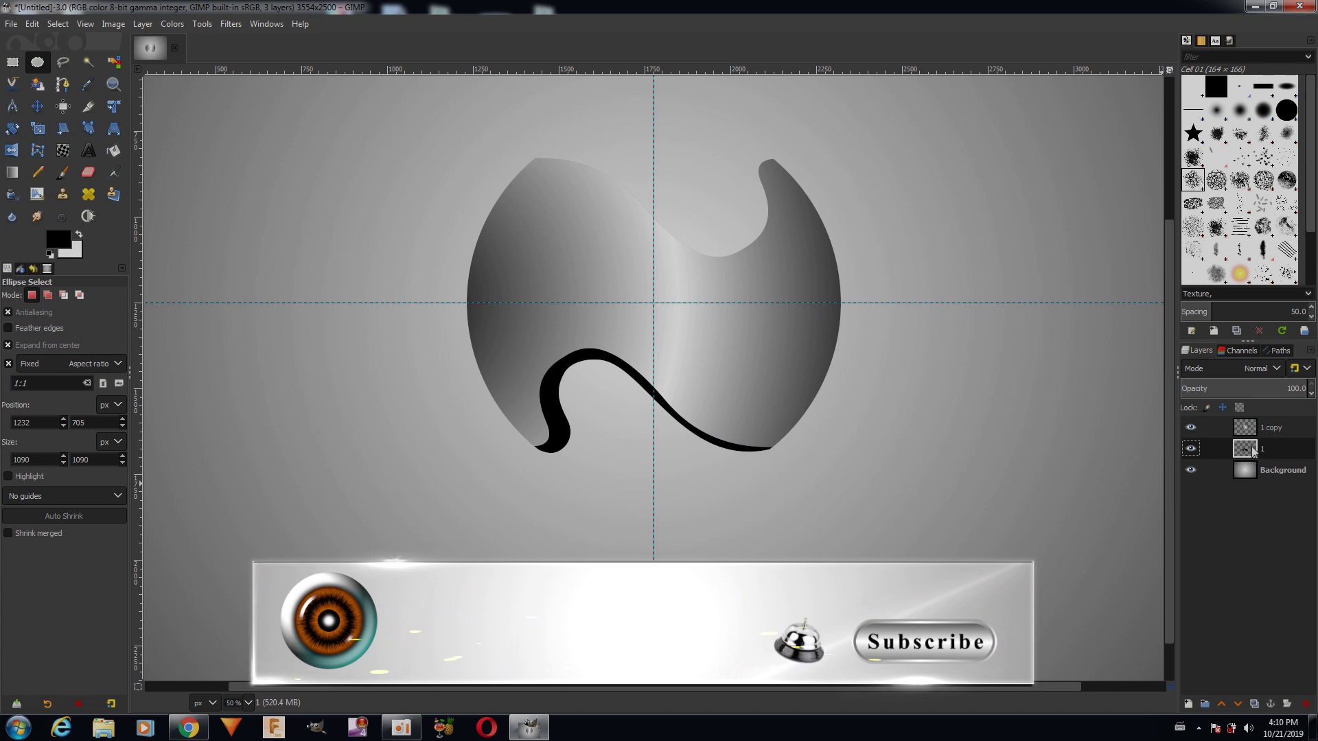
# - Duplicate the black curve layer and flip the copy vertically and horizontally along the top edge
pyautogui.click(1255, 705)
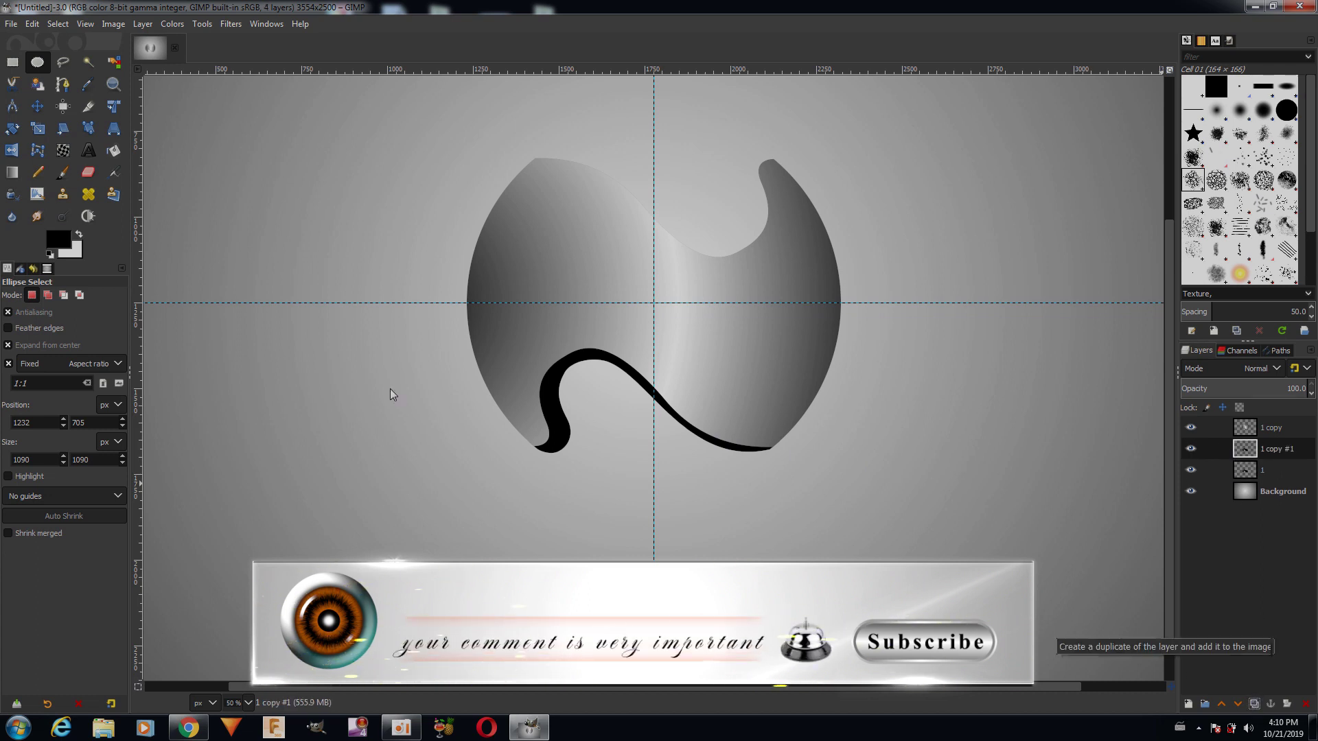
pyautogui.click(57, 23)
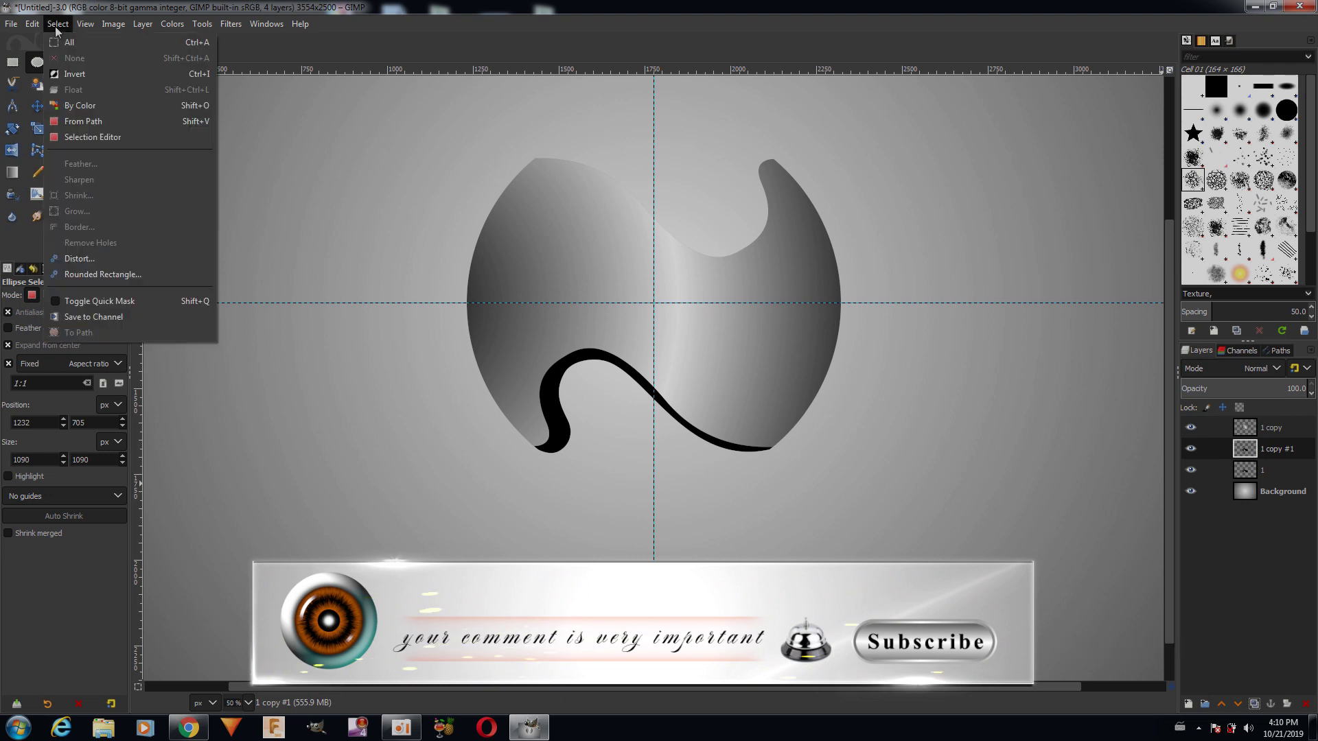
pyautogui.click(57, 43)
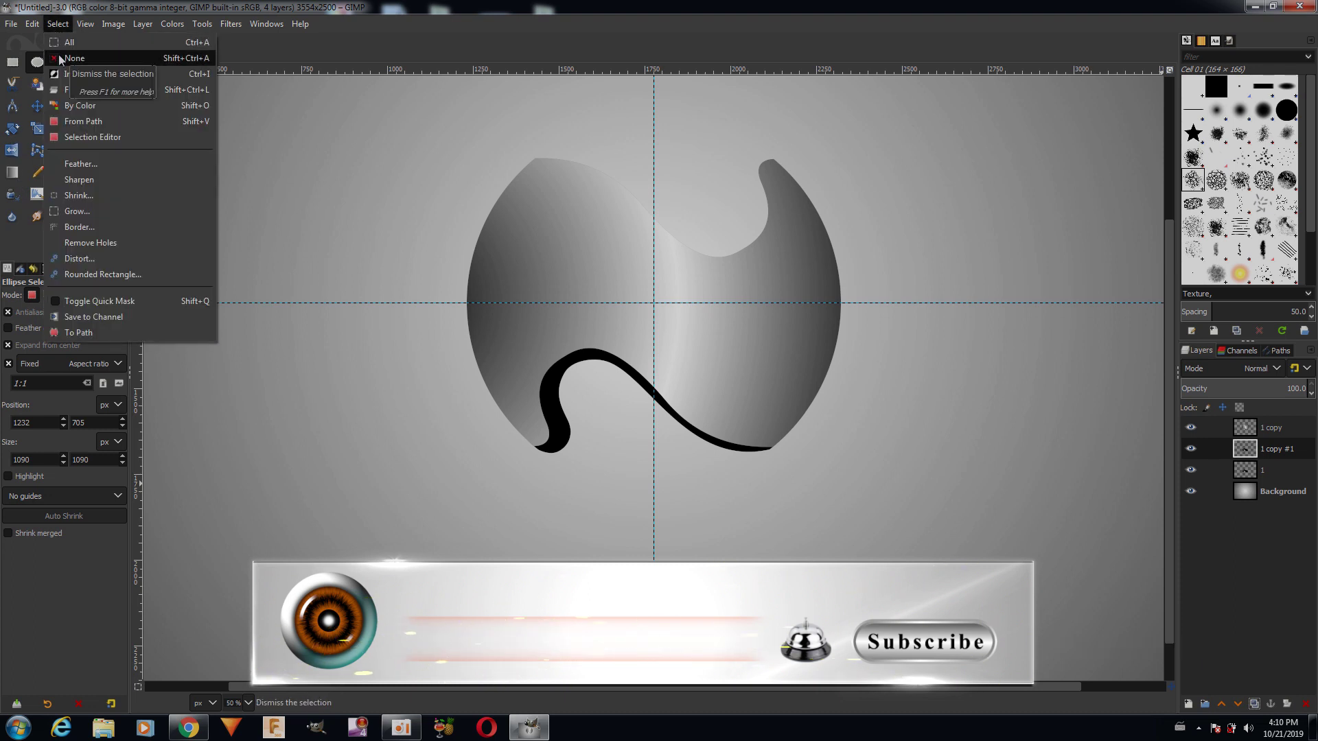
pyautogui.click(28, 137)
pyautogui.click(11, 149)
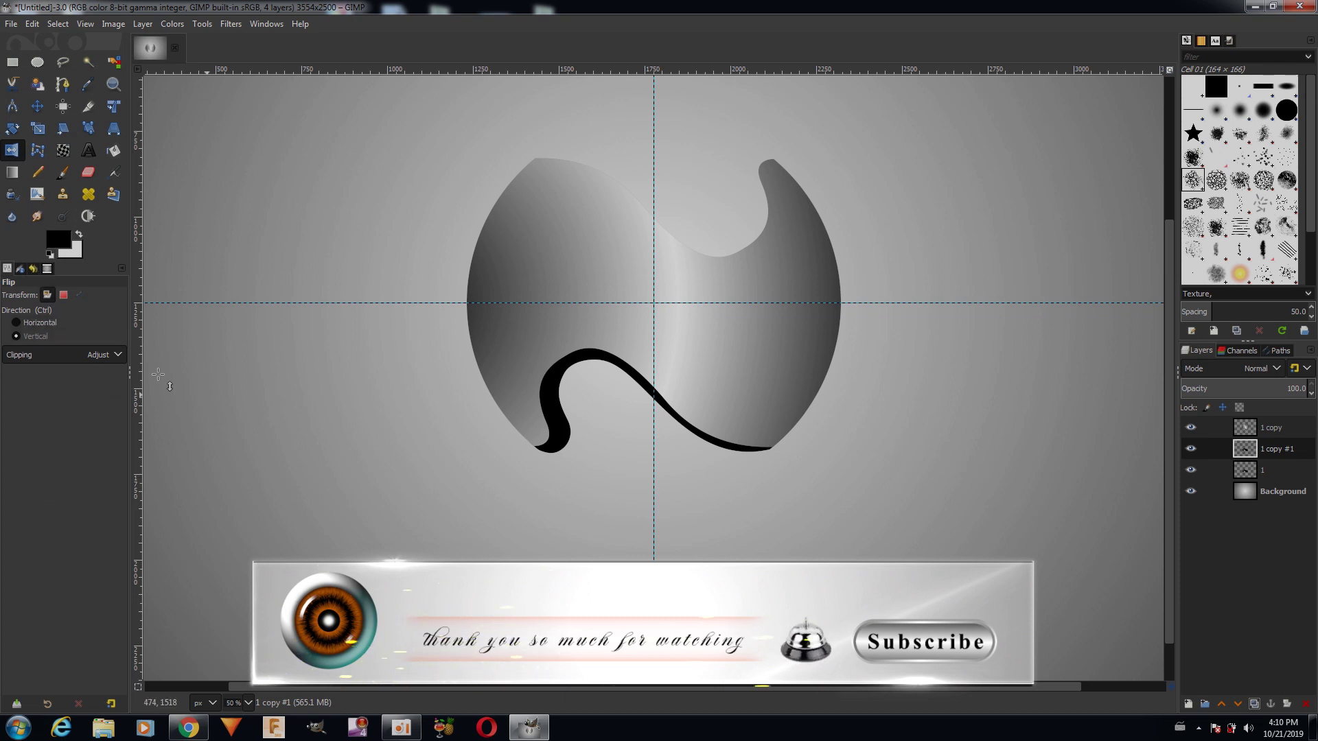
pyautogui.click(727, 470)
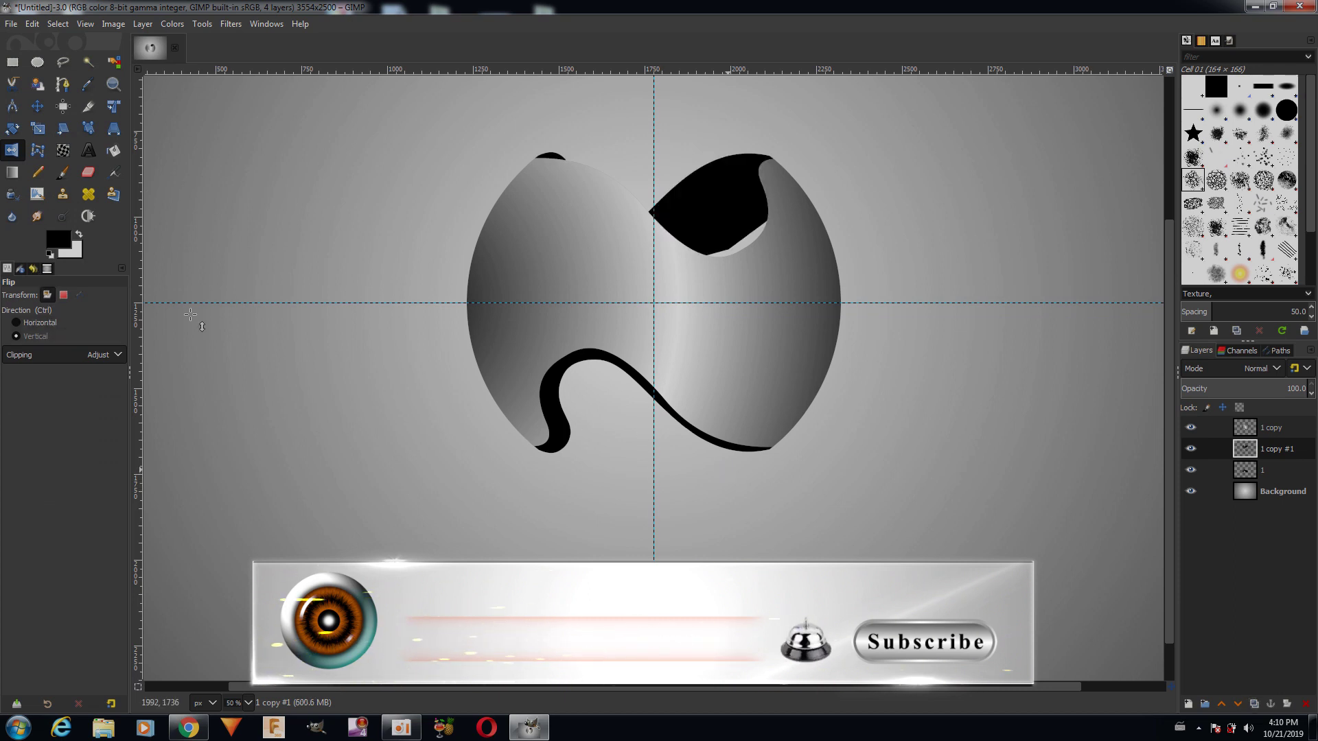
pyautogui.click(26, 323)
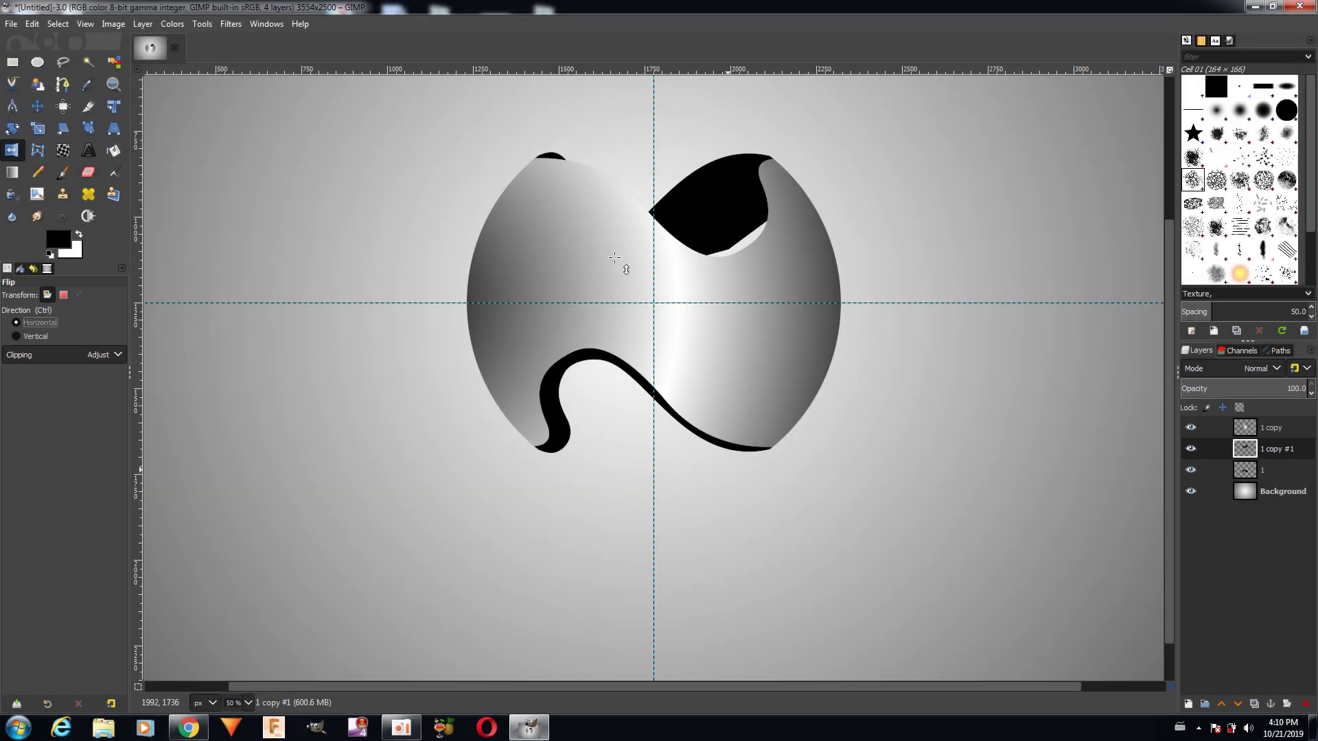
pyautogui.click(614, 257)
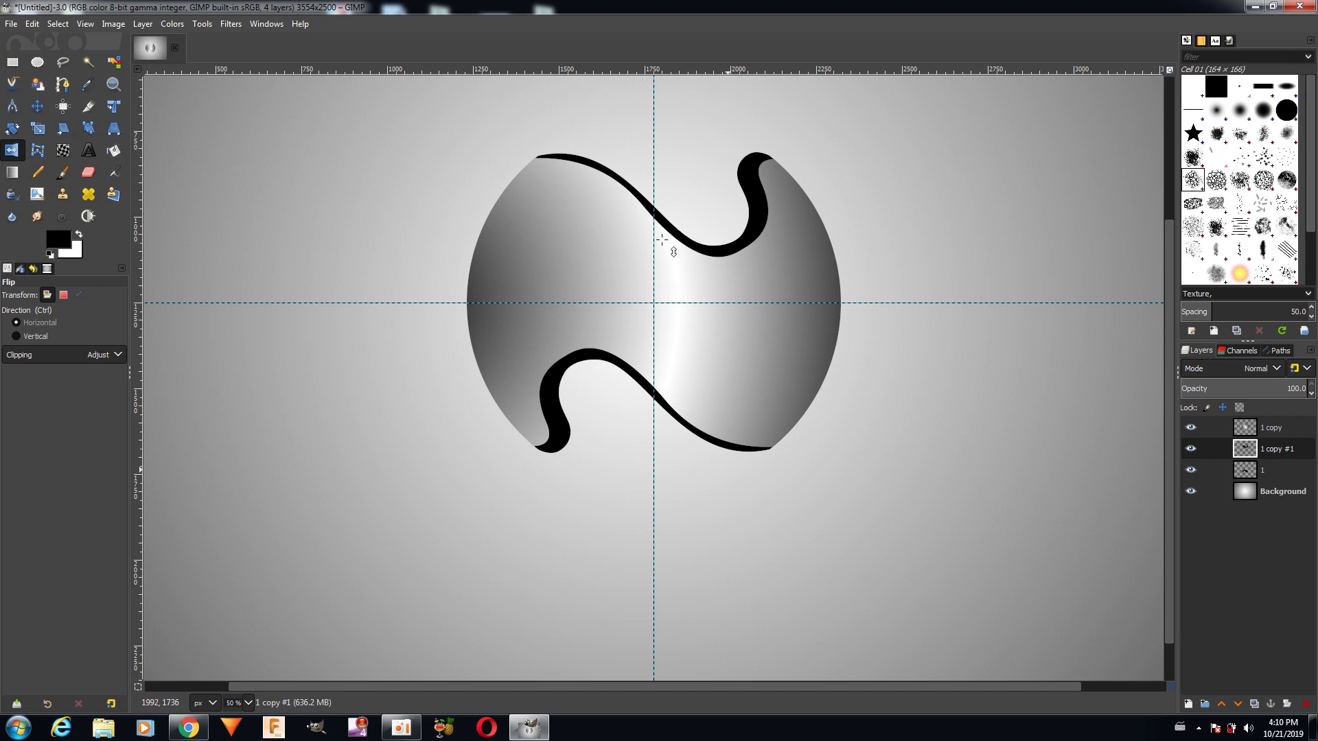
pyautogui.click(1191, 449)
pyautogui.click(1191, 448)
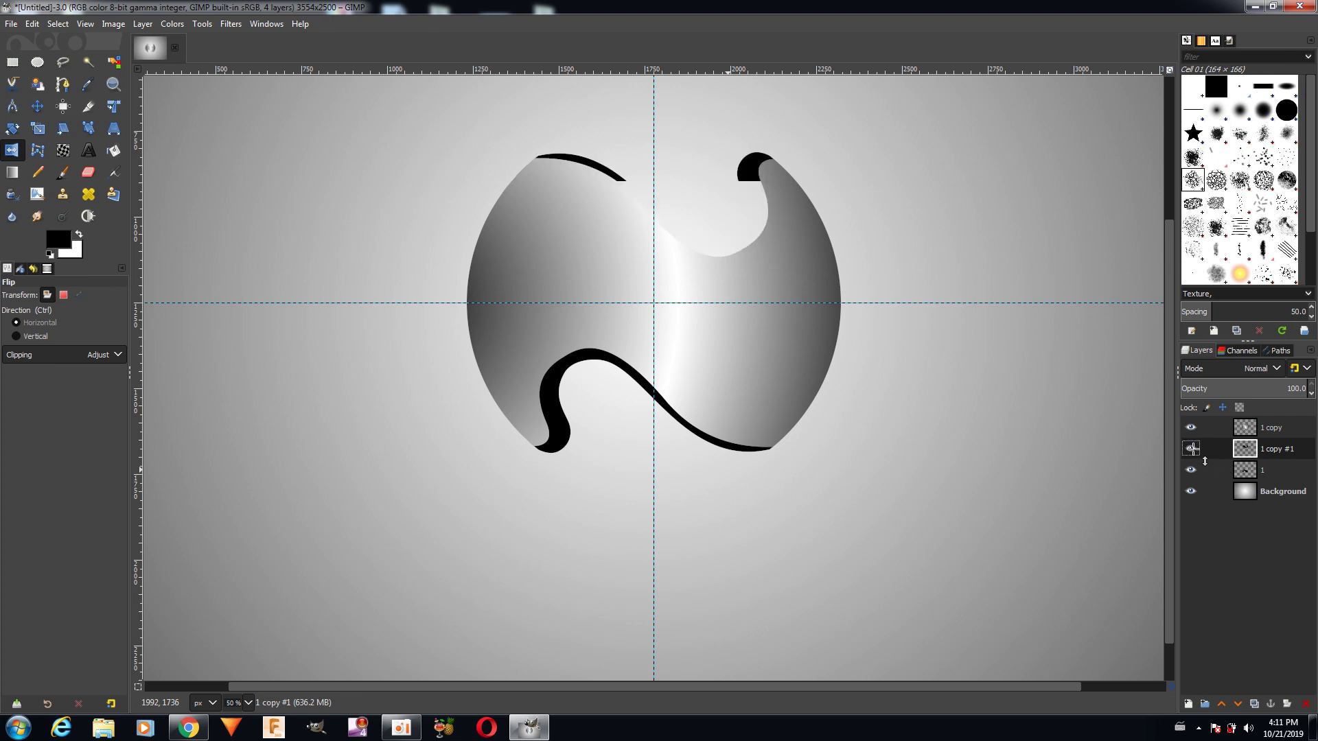
pyautogui.click(1192, 469)
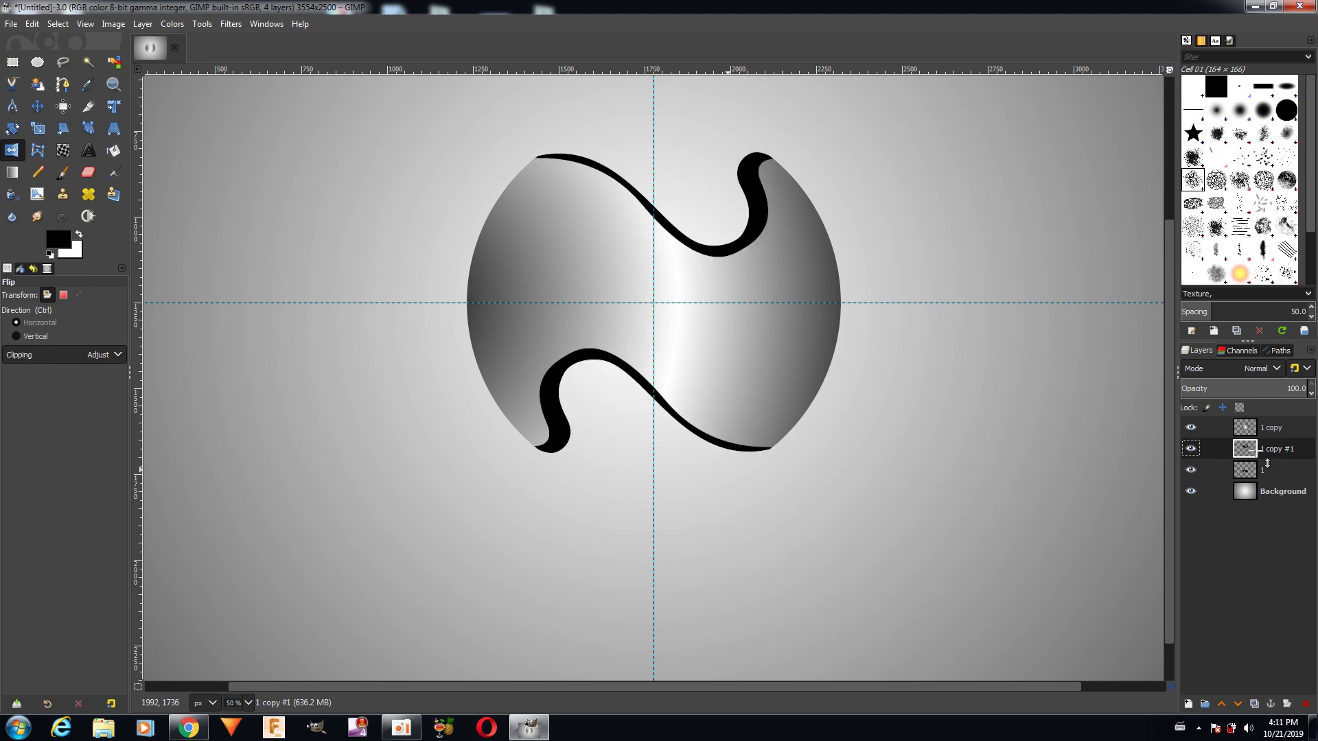
# - Merge the top curve down into layer 1 and check both black waves by toggling visibility
pyautogui.rightClick(1249, 449)
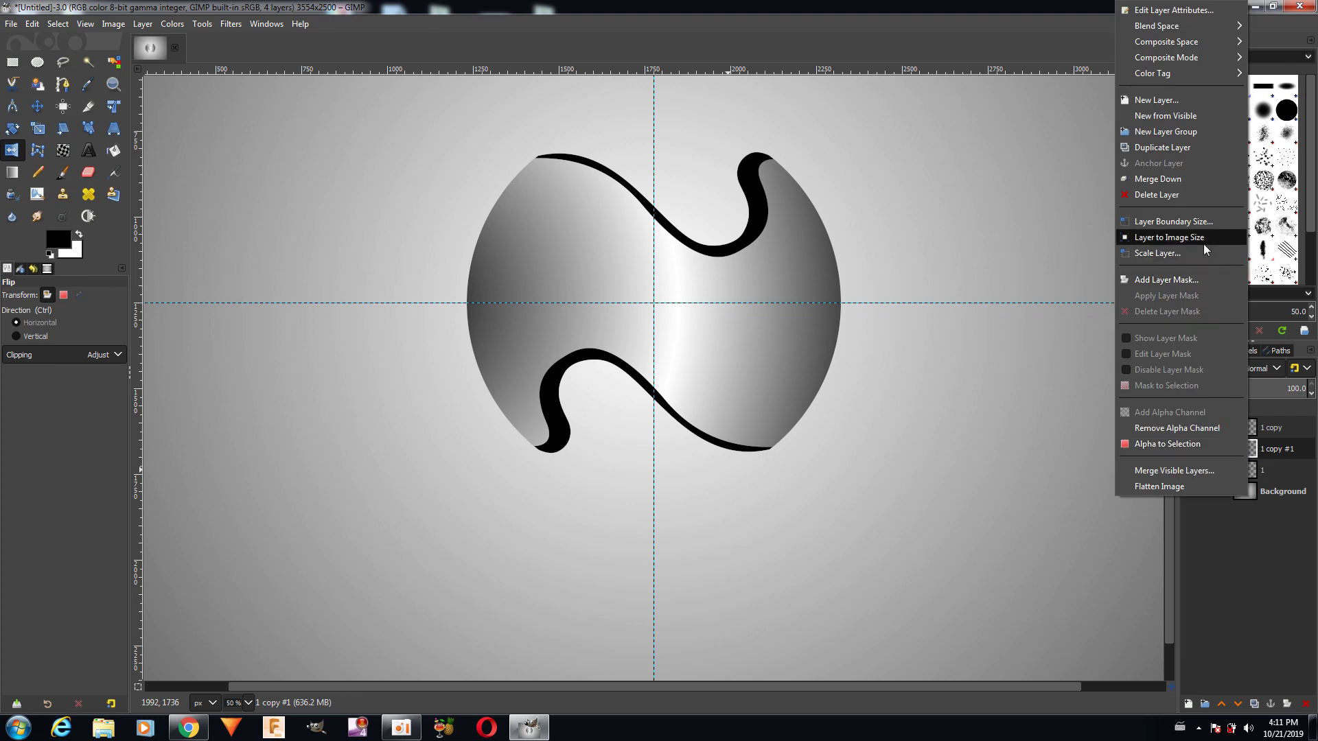
pyautogui.click(1176, 182)
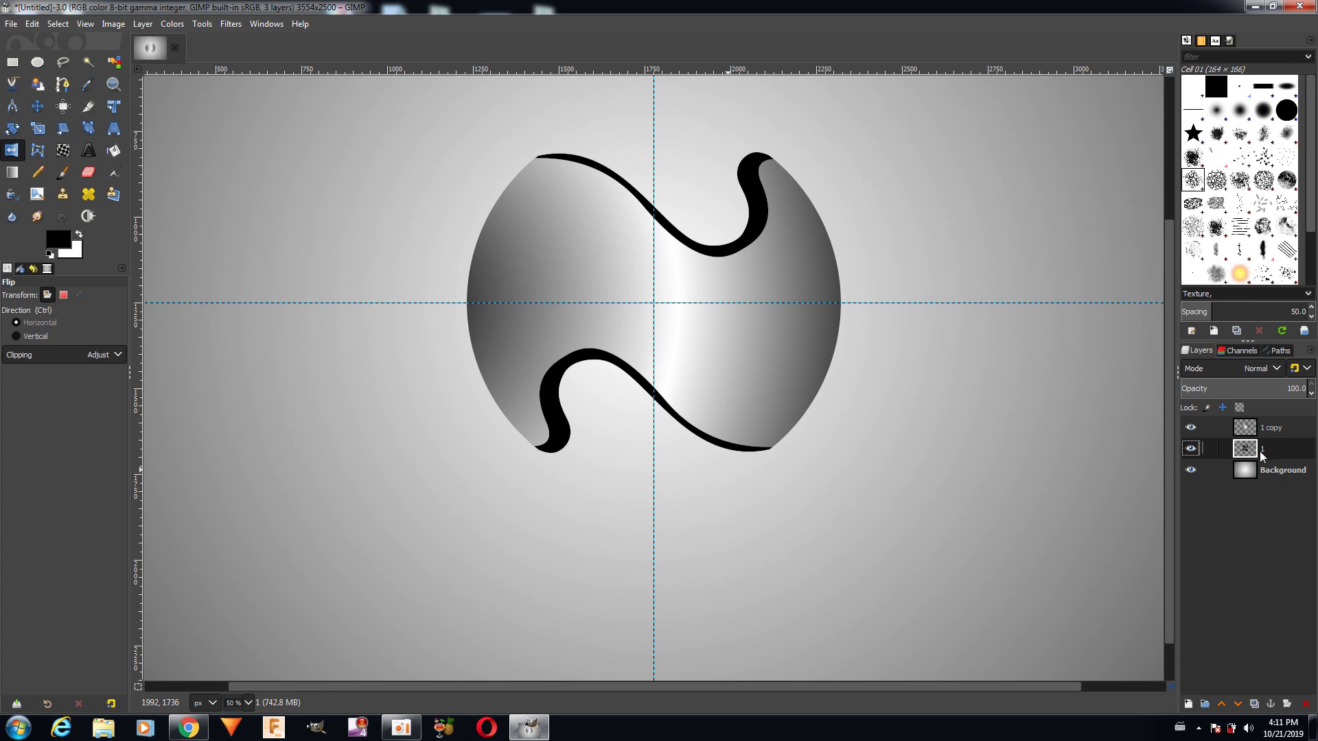
pyautogui.click(1191, 449)
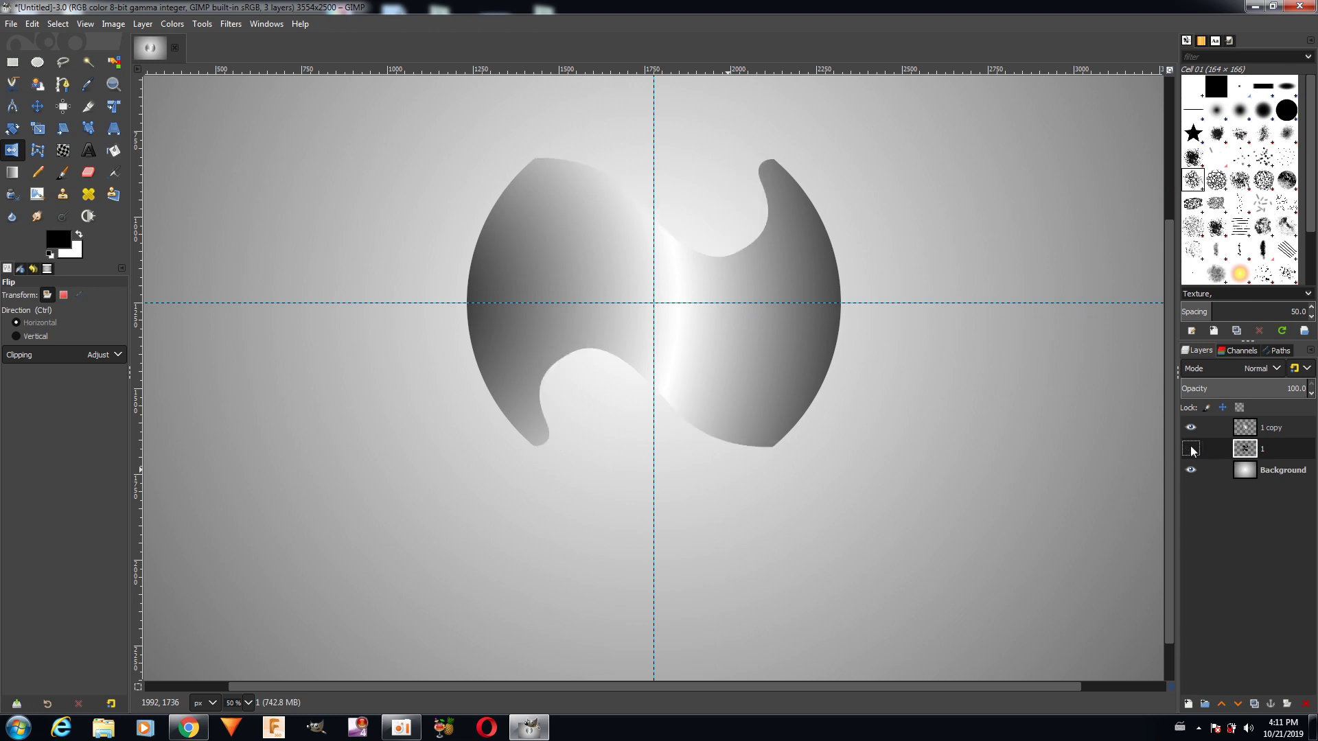
pyautogui.click(1191, 448)
pyautogui.click(1191, 449)
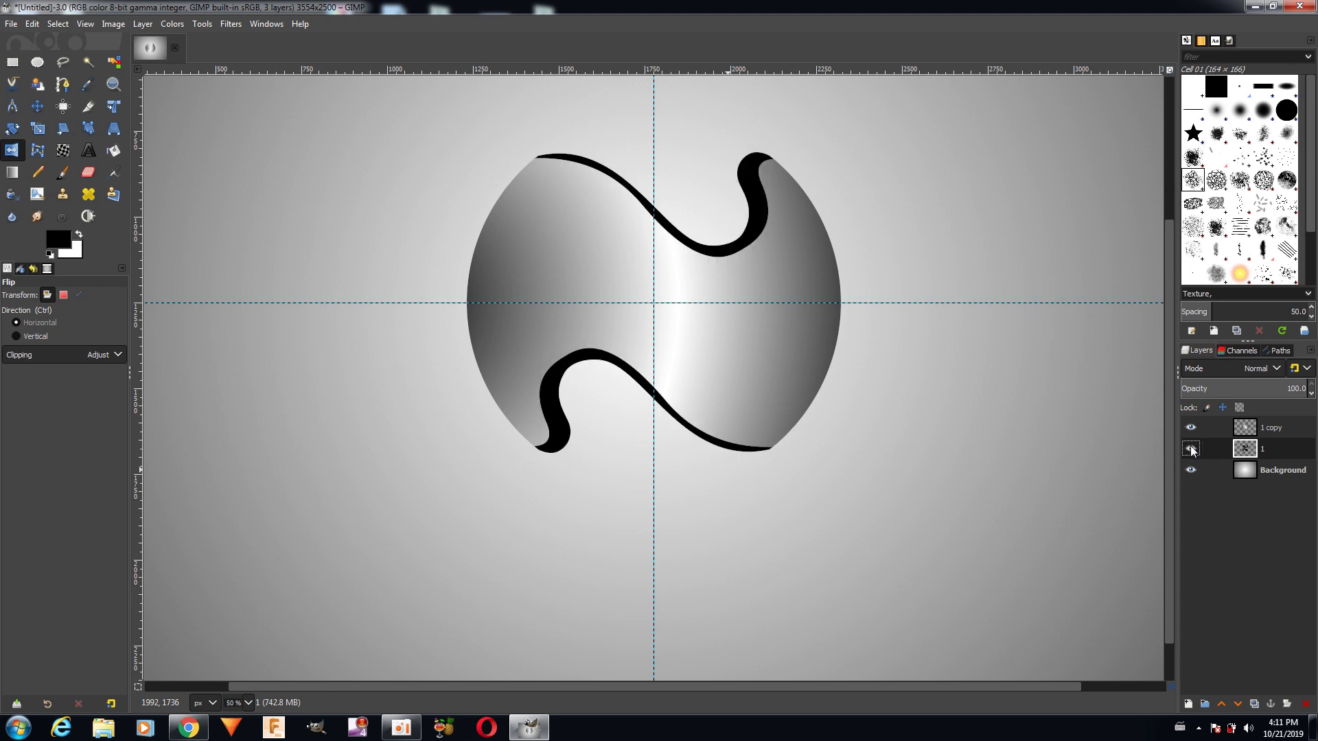
pyautogui.click(1192, 427)
pyautogui.click(1191, 448)
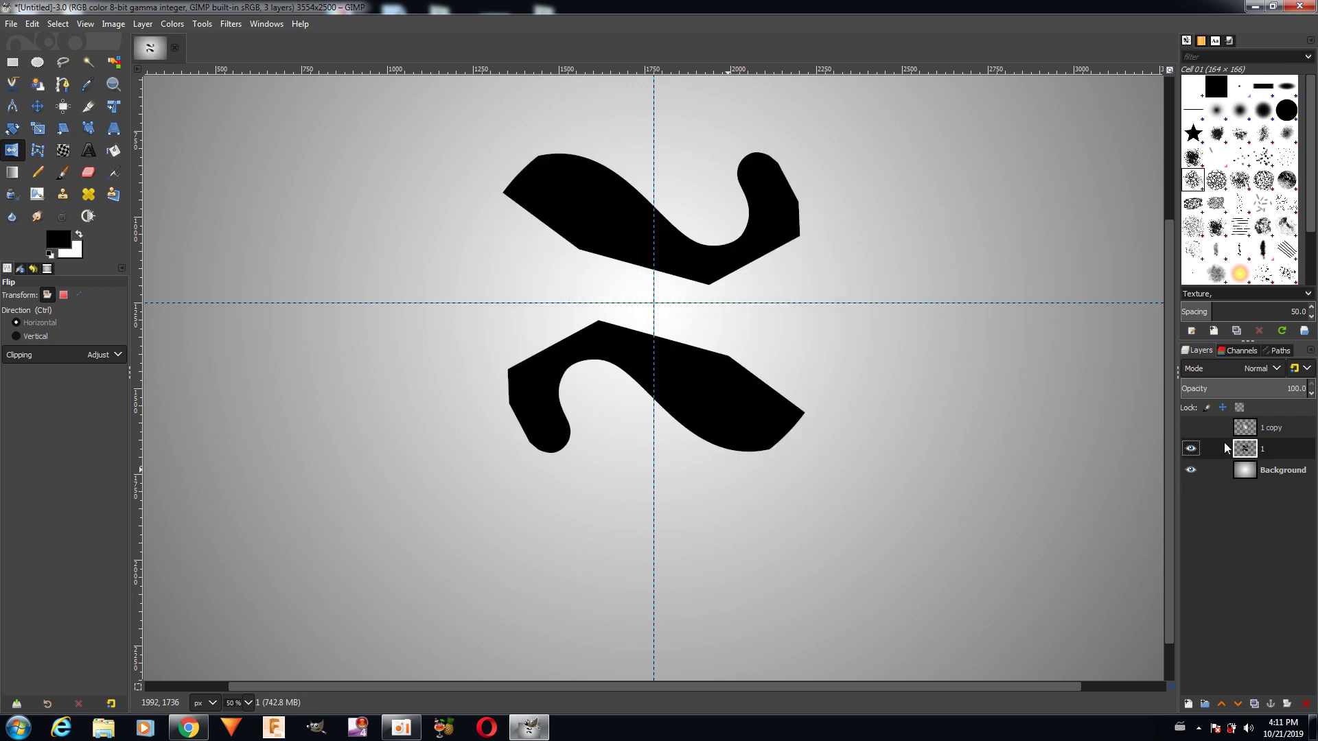
# - Show the '1 copy' gradient disc and use Alpha to Selection on layer 1
pyautogui.click(1208, 430)
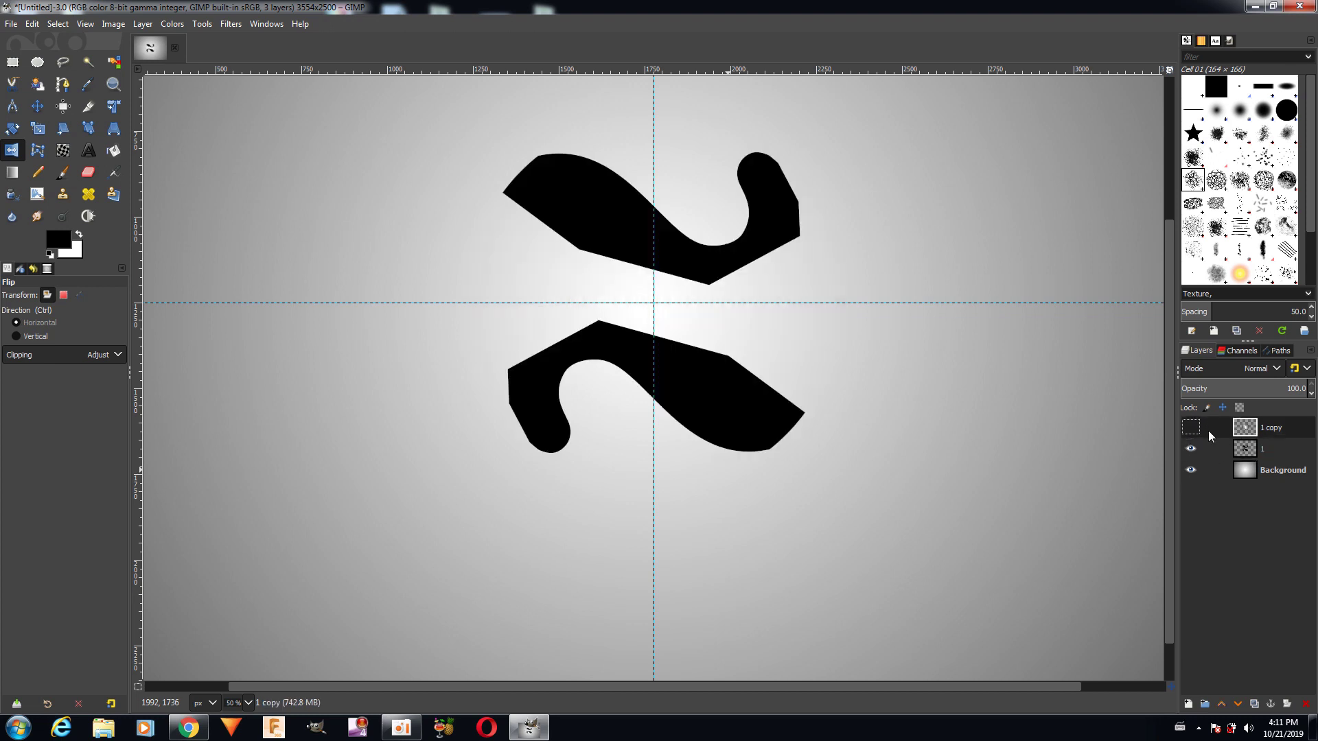
pyautogui.click(1238, 453)
pyautogui.rightClick(1244, 450)
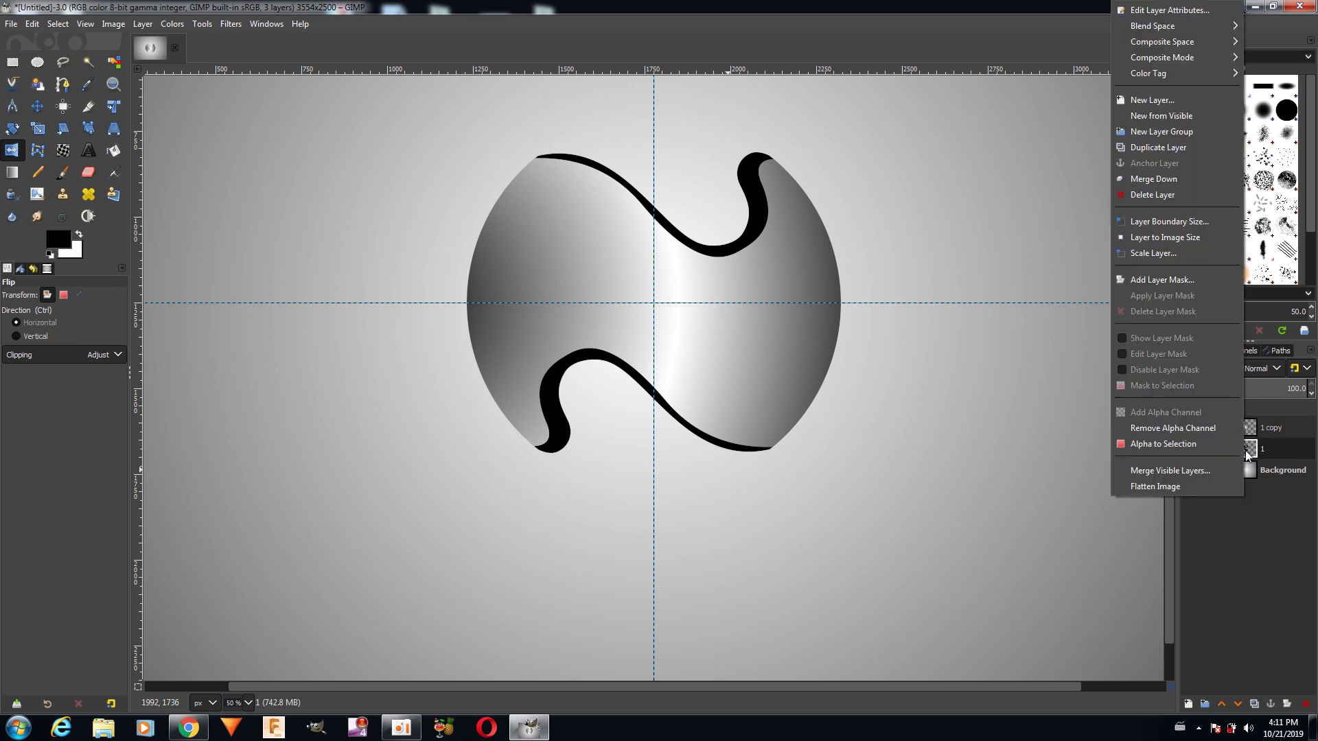
pyautogui.click(1206, 445)
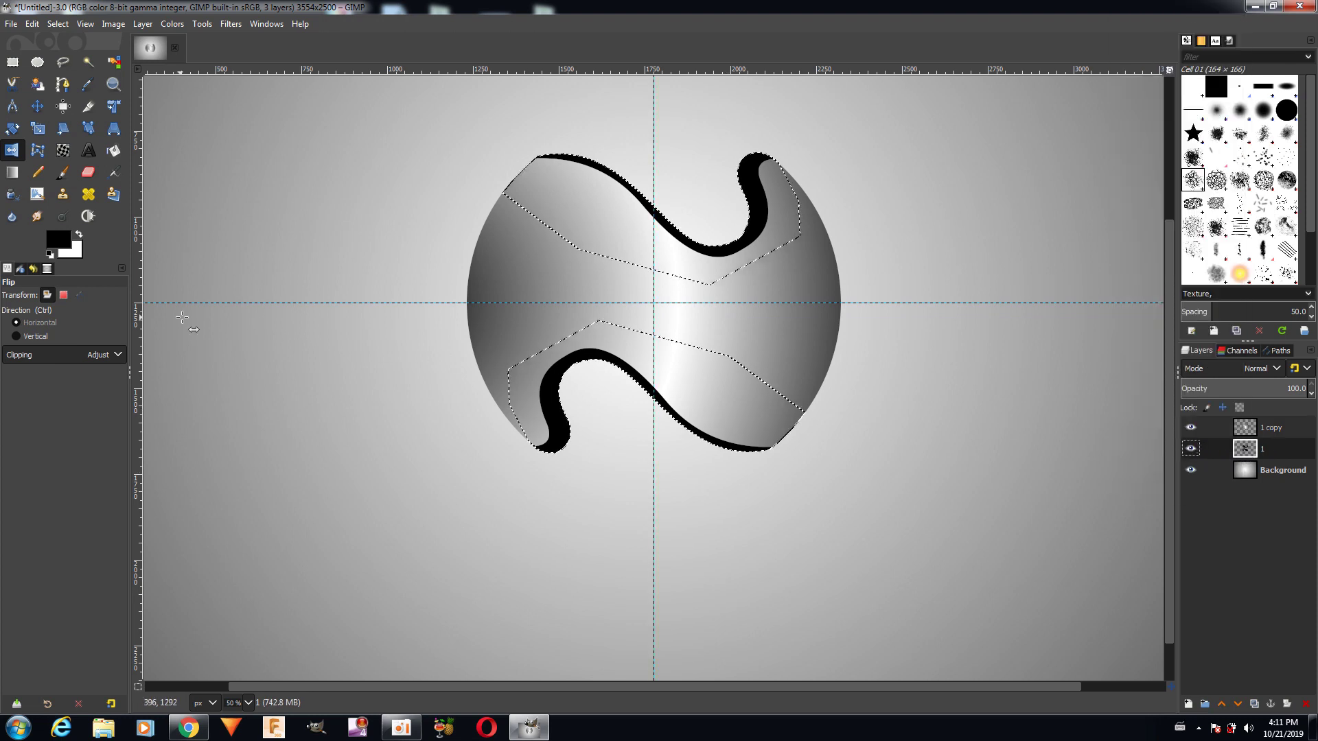
# - Fill the wave shapes with a left-to-right Linear grey gradient, commit it, and clear the selection
pyautogui.click(13, 172)
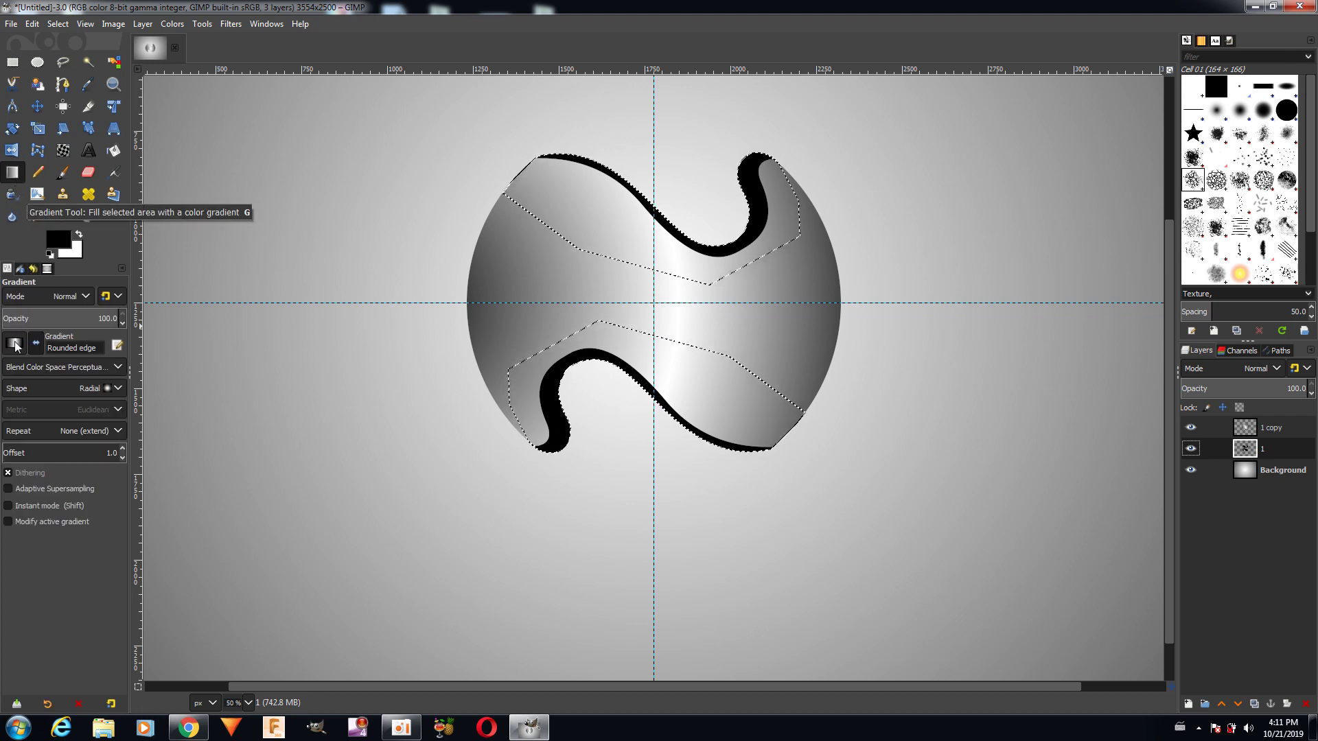
pyautogui.click(120, 390)
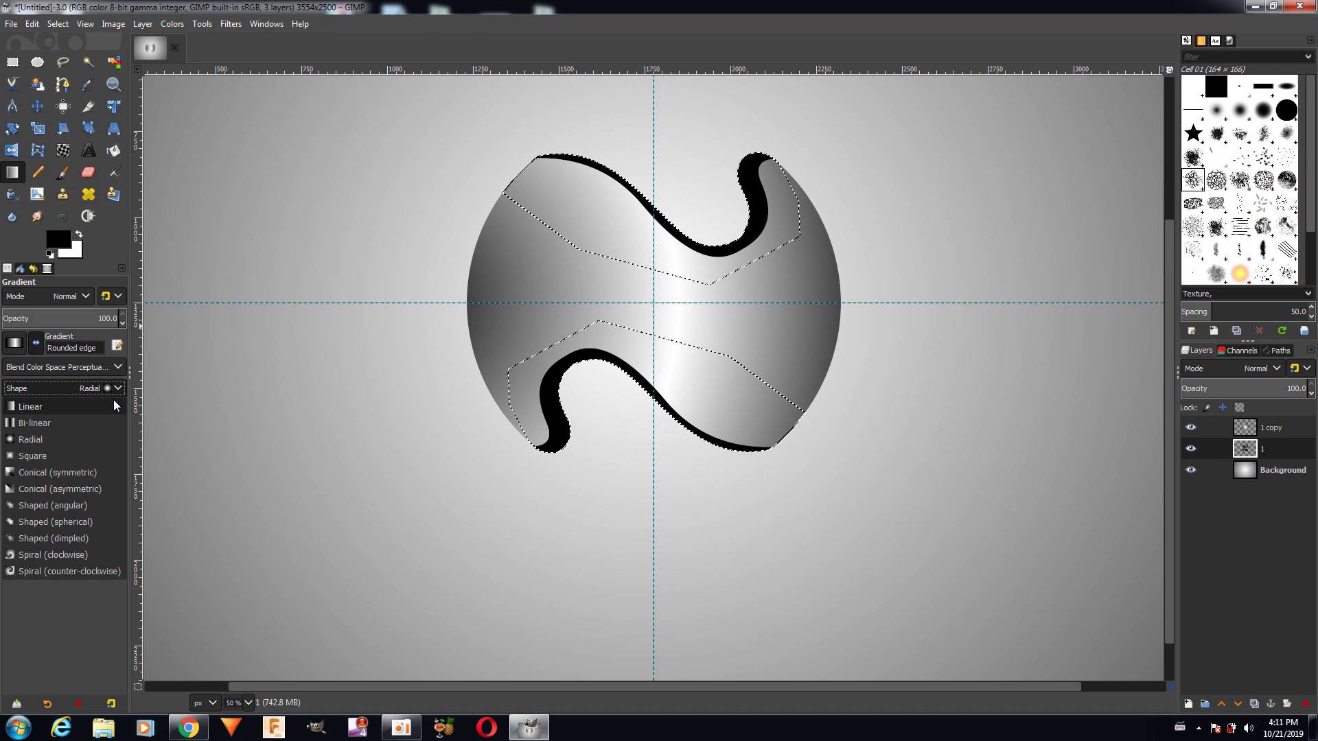
pyautogui.click(113, 399)
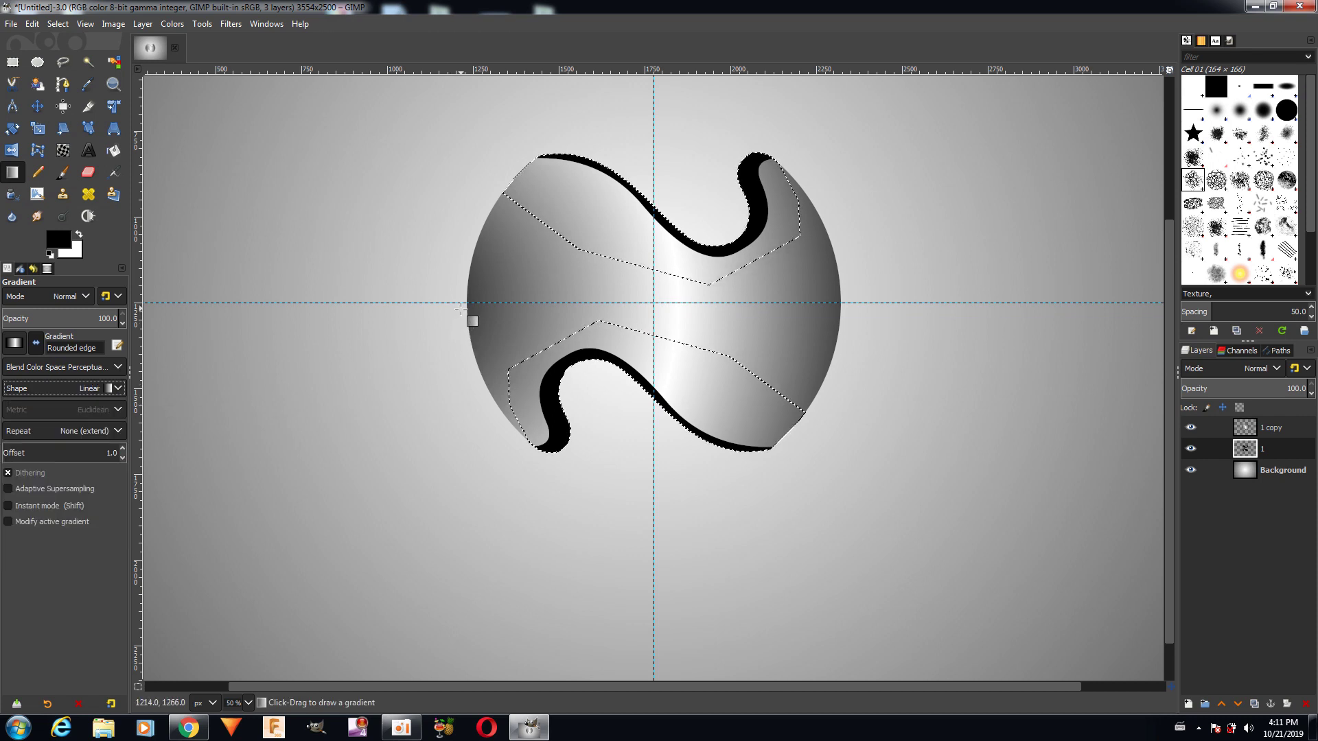
pyautogui.moveTo(459, 302); pyautogui.dragTo(823, 302)
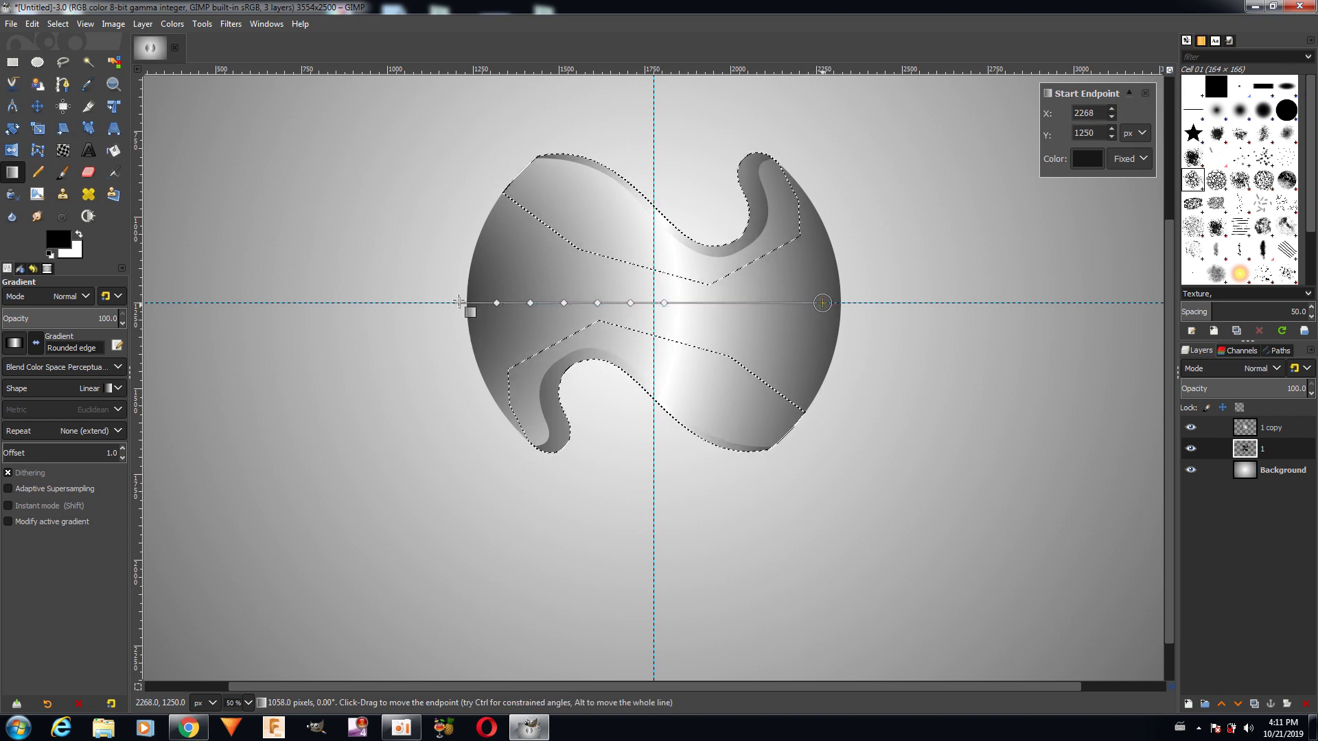
pyautogui.moveTo(458, 302); pyautogui.dragTo(485, 303)
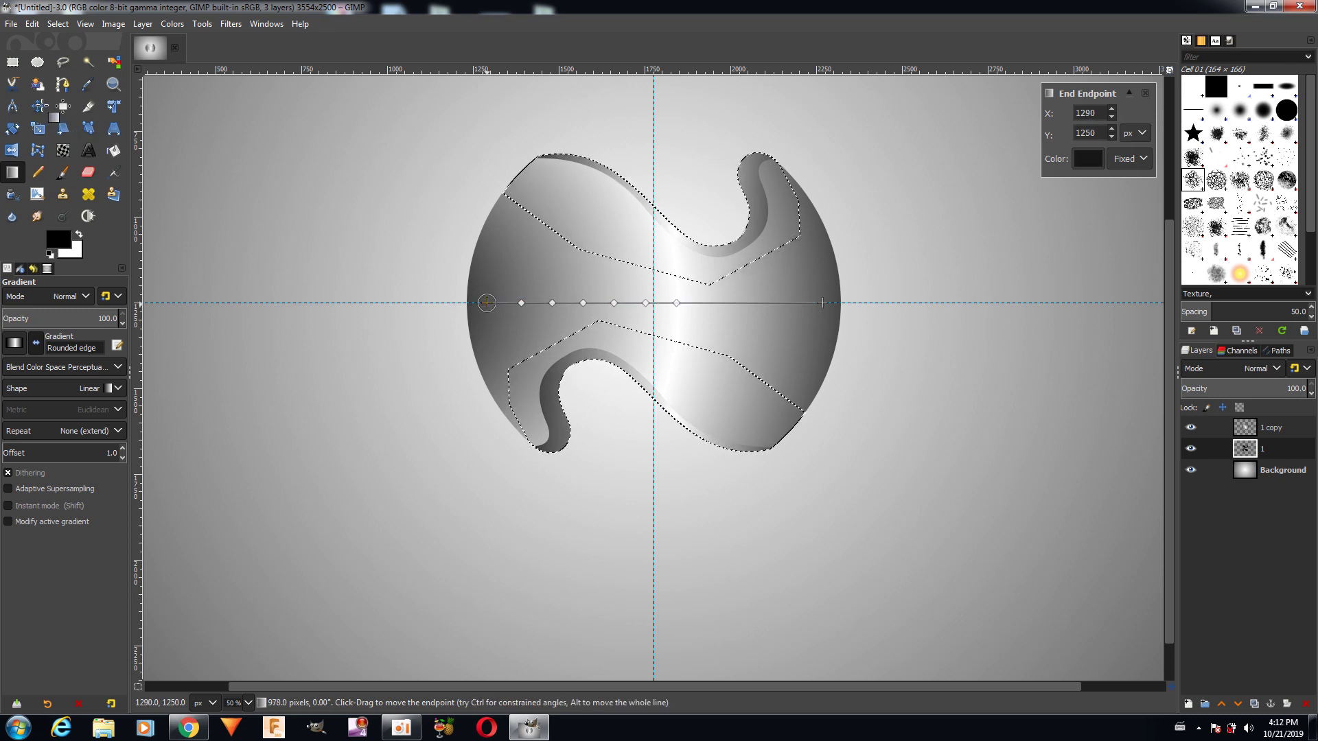
pyautogui.press('Return')
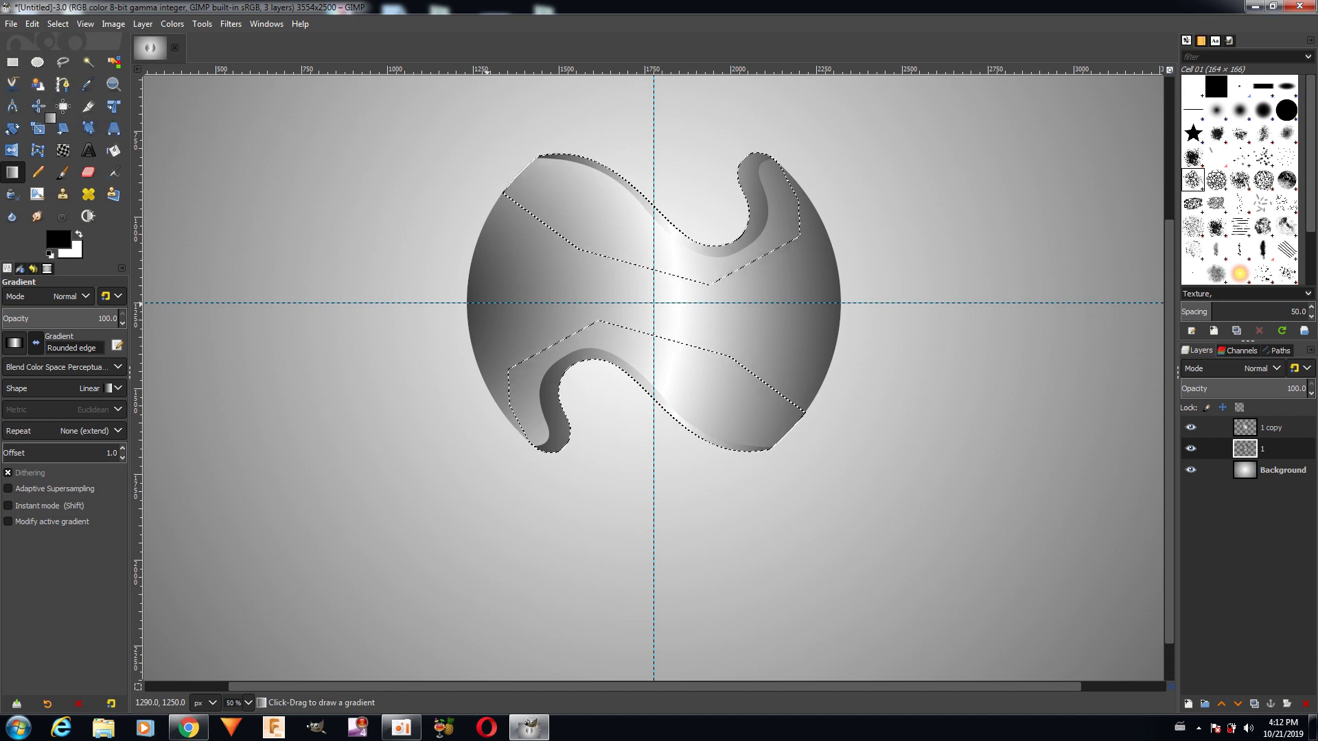
pyautogui.click(58, 23)
pyautogui.click(59, 59)
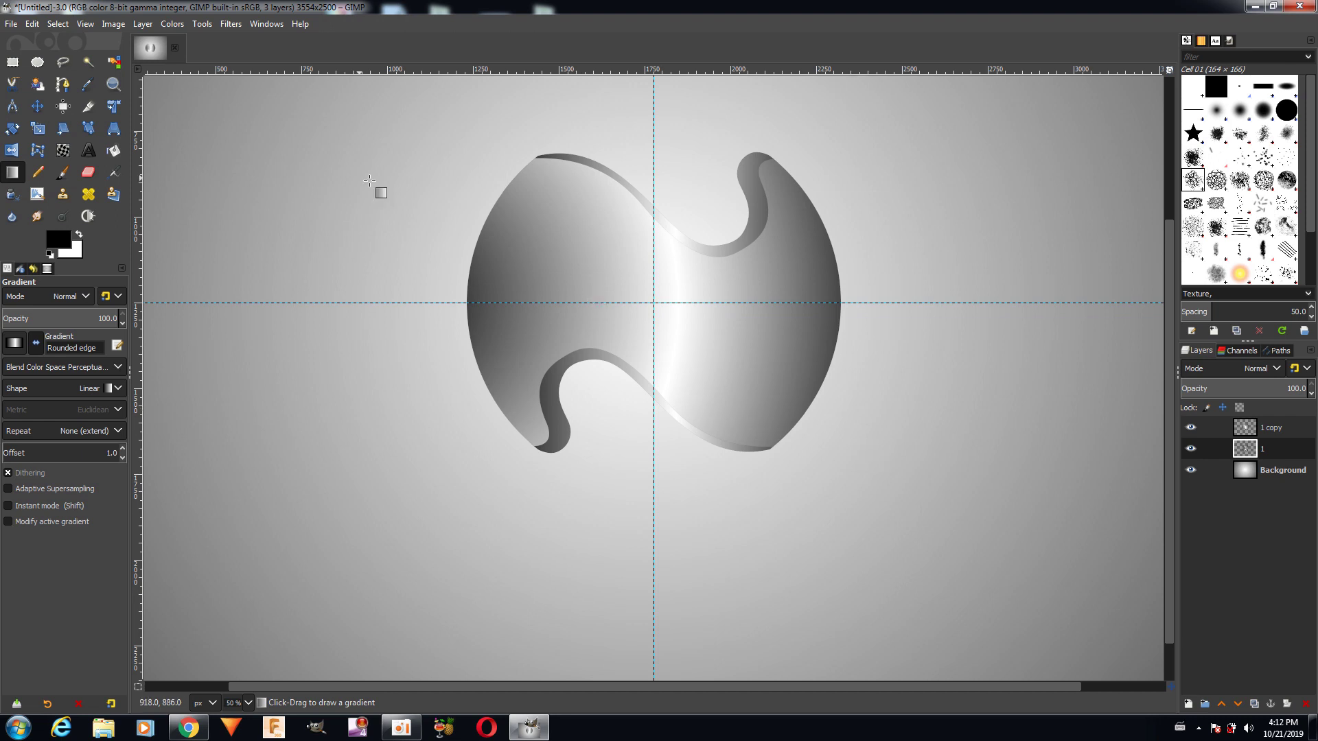
# - Select a circle centred on the guide crossing and invert the selection
pyautogui.click(37, 62)
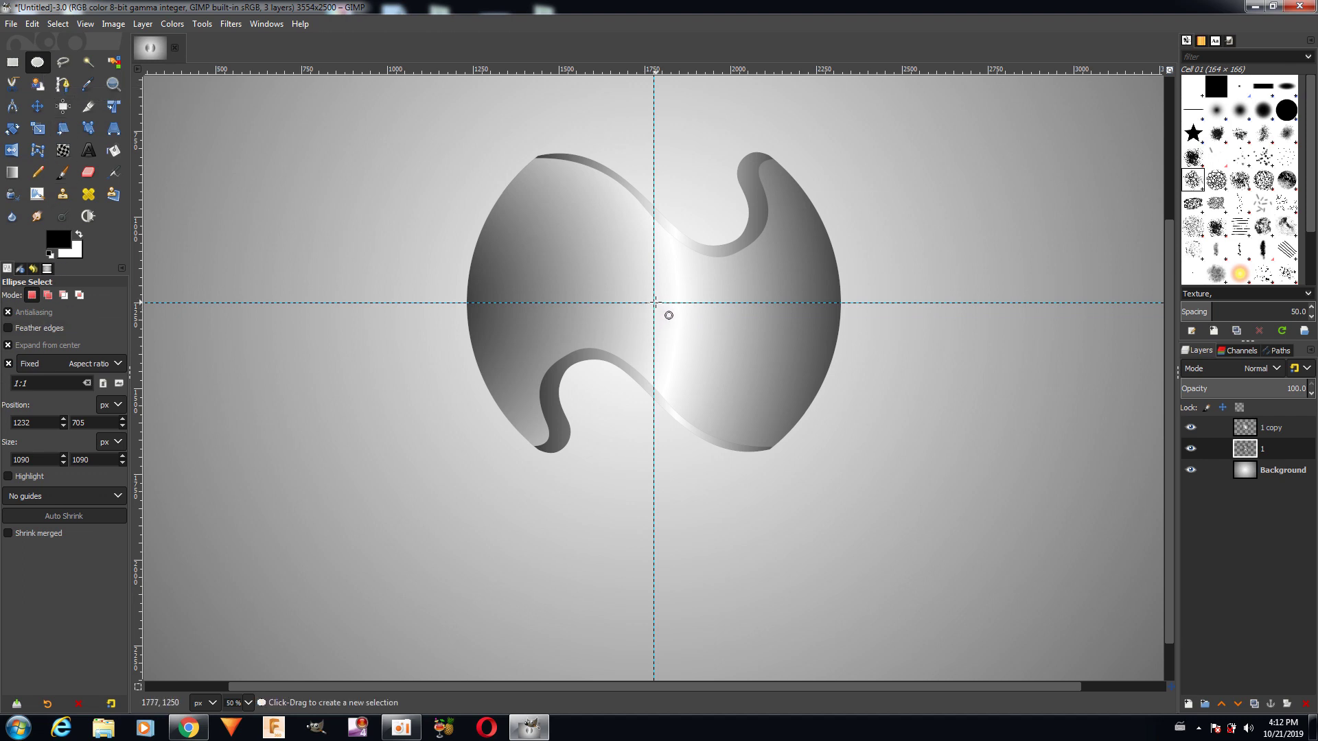
pyautogui.moveTo(654, 302); pyautogui.dragTo(840, 410)
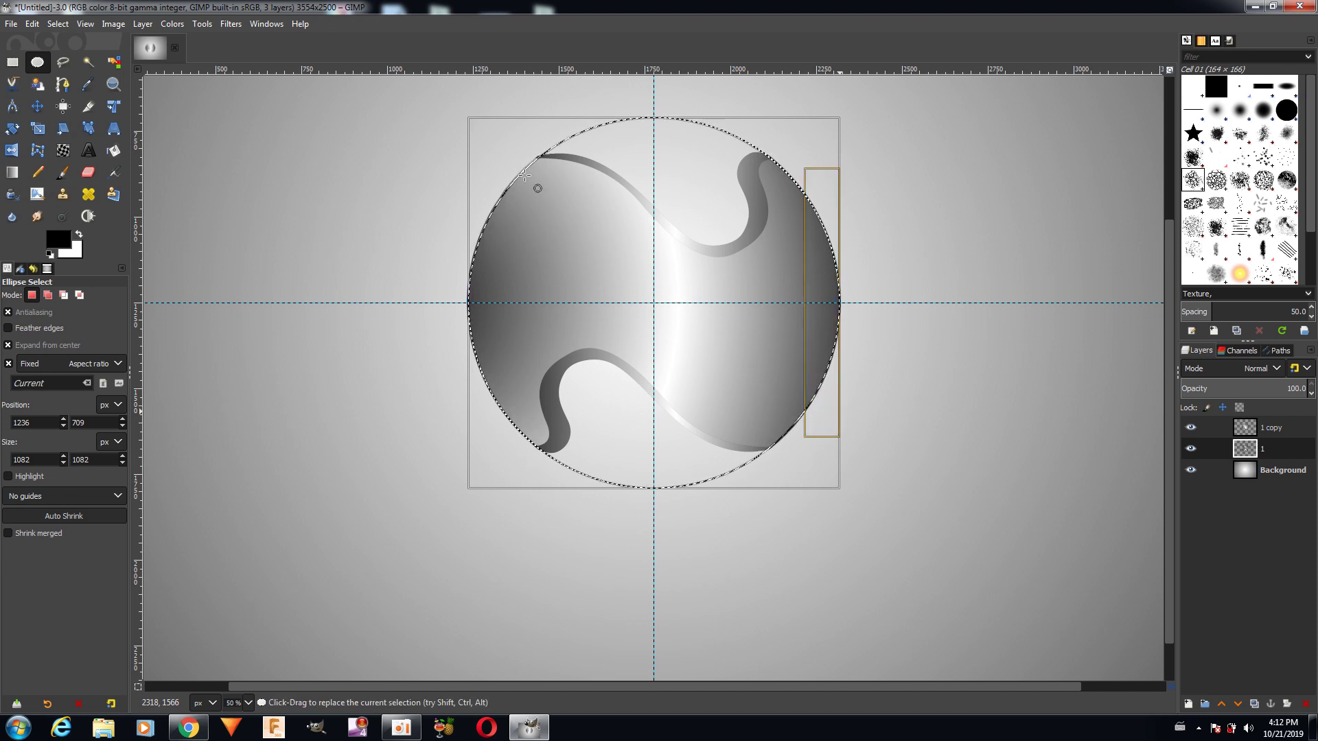
pyautogui.click(56, 24)
pyautogui.click(65, 63)
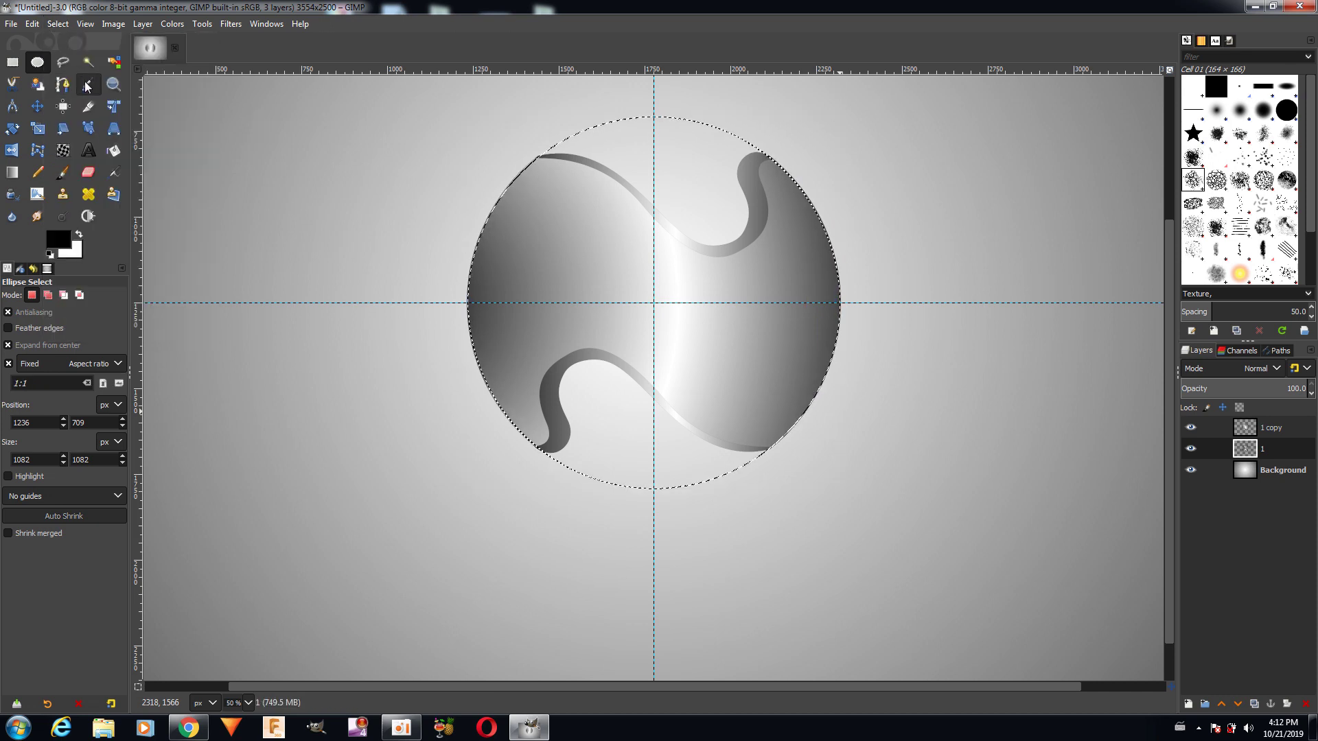
# - Cut everything outside the circle from layer 1 and 1 copy, then clear the selection
pyautogui.click(34, 25)
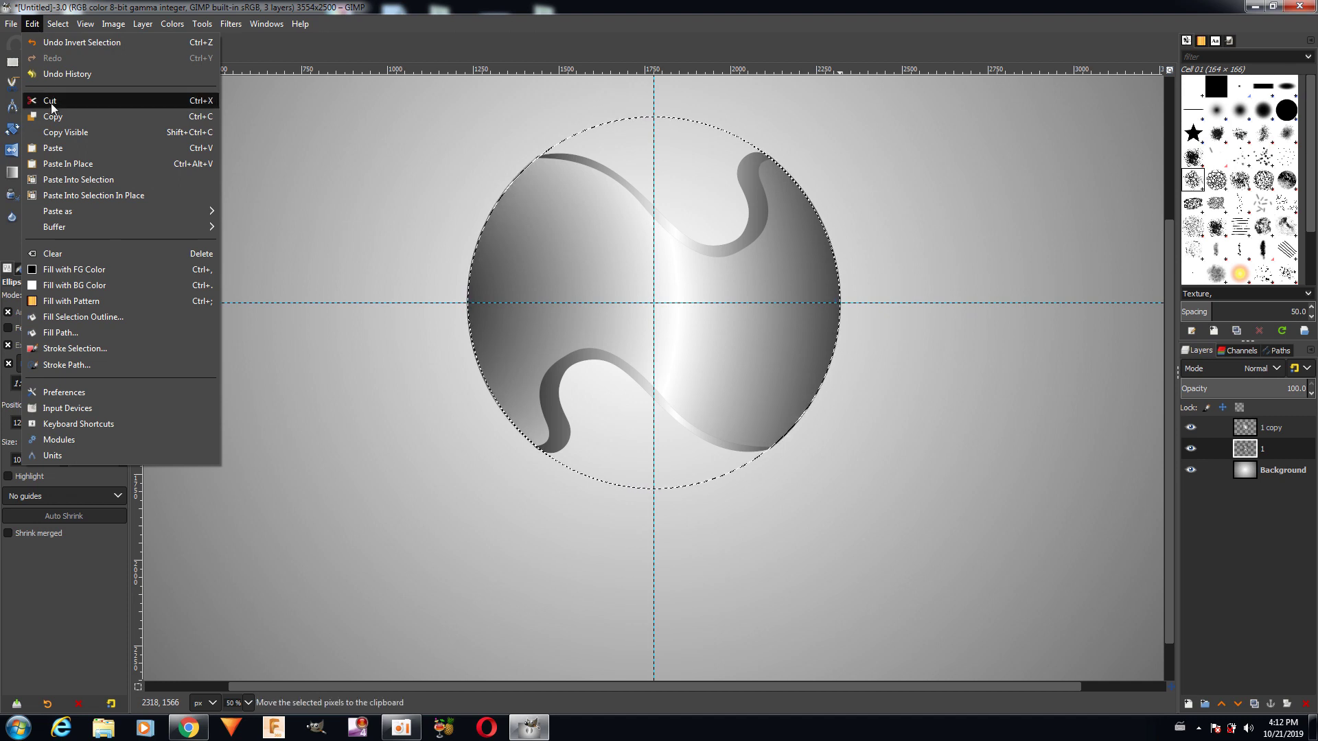
pyautogui.click(50, 102)
pyautogui.click(1268, 427)
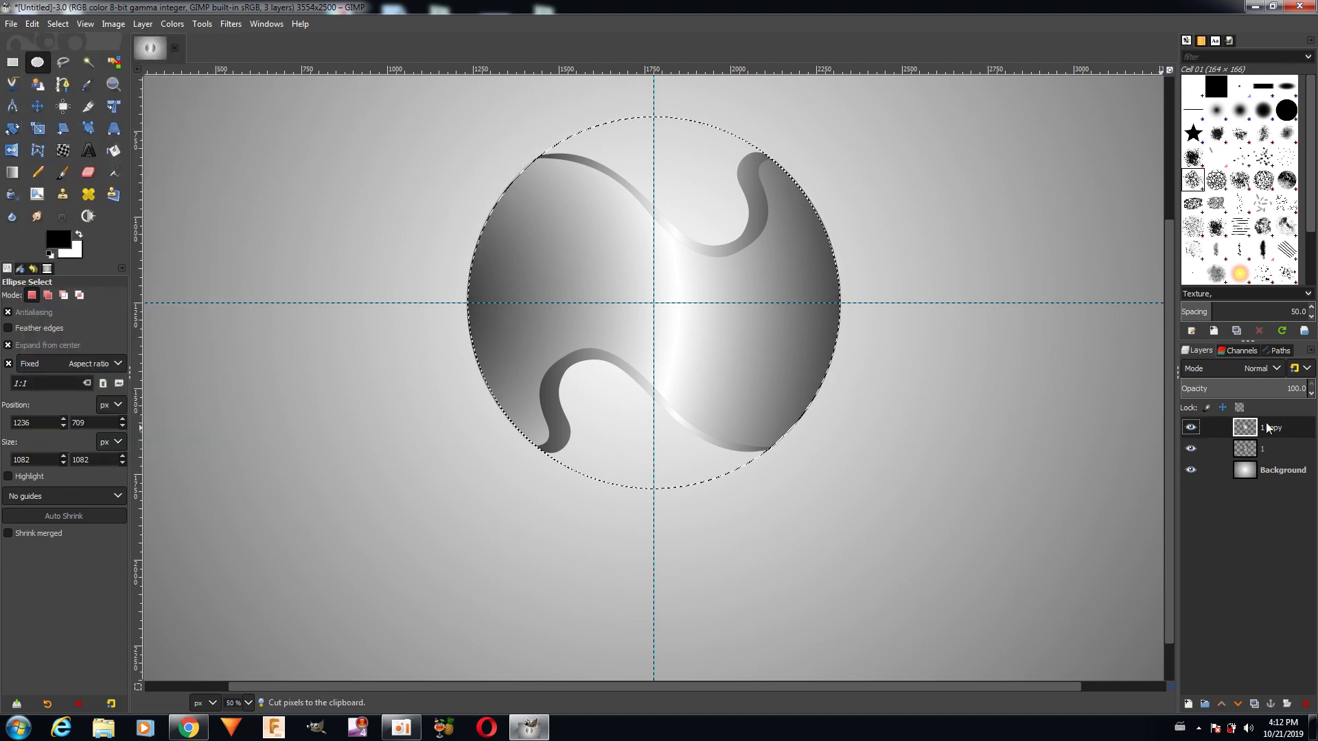
pyautogui.click(32, 23)
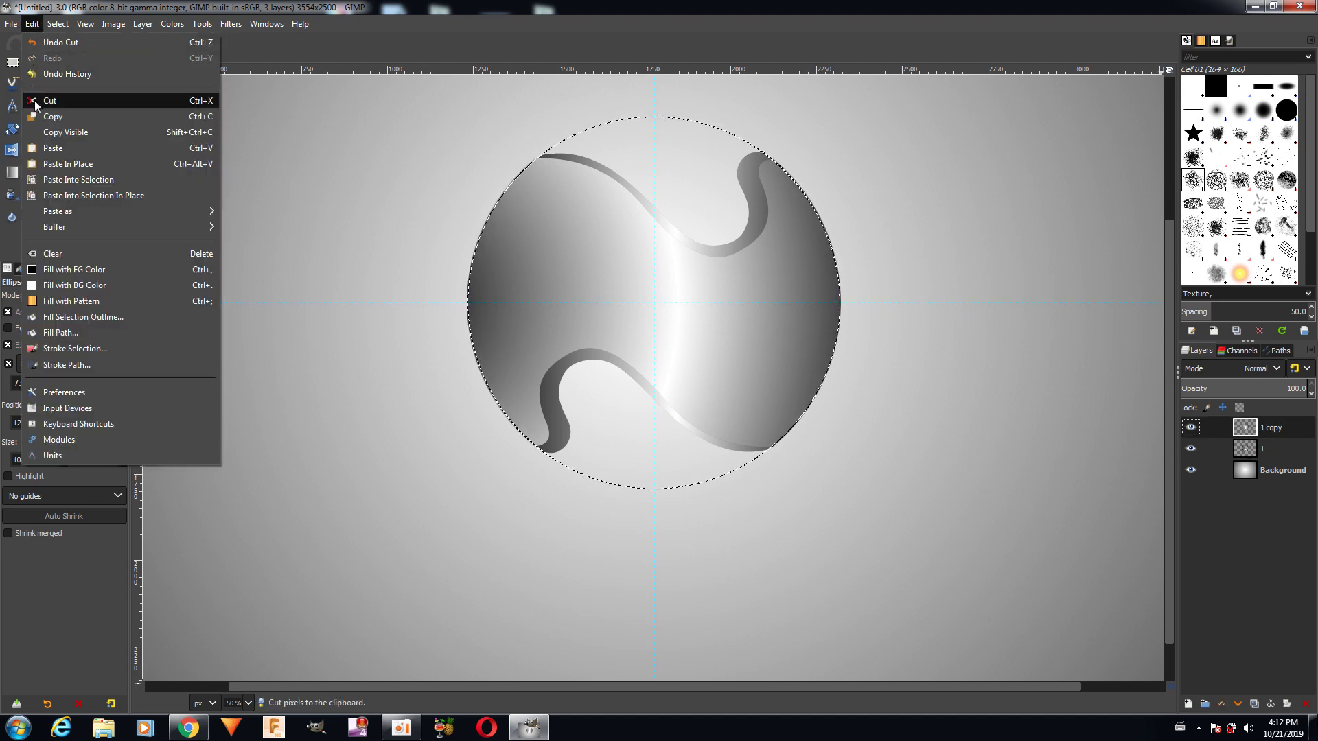
pyautogui.click(34, 101)
pyautogui.click(58, 24)
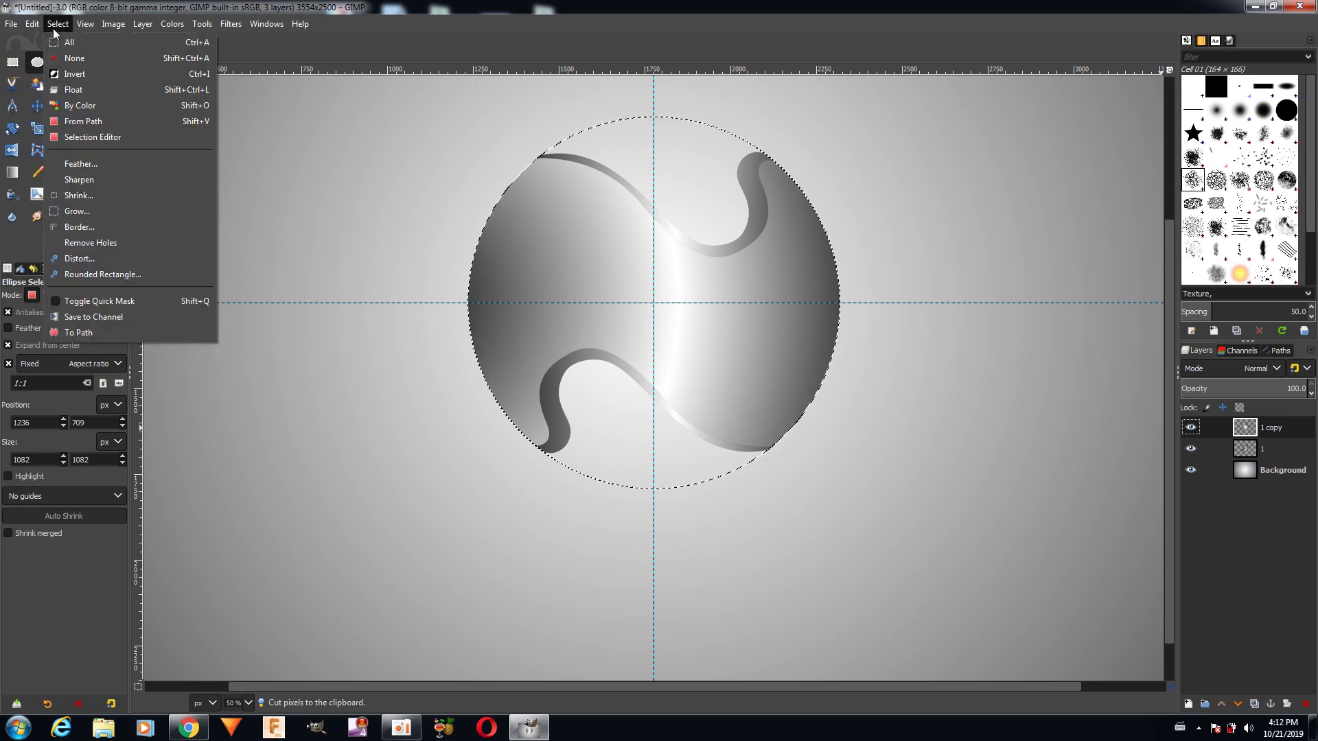
pyautogui.click(69, 57)
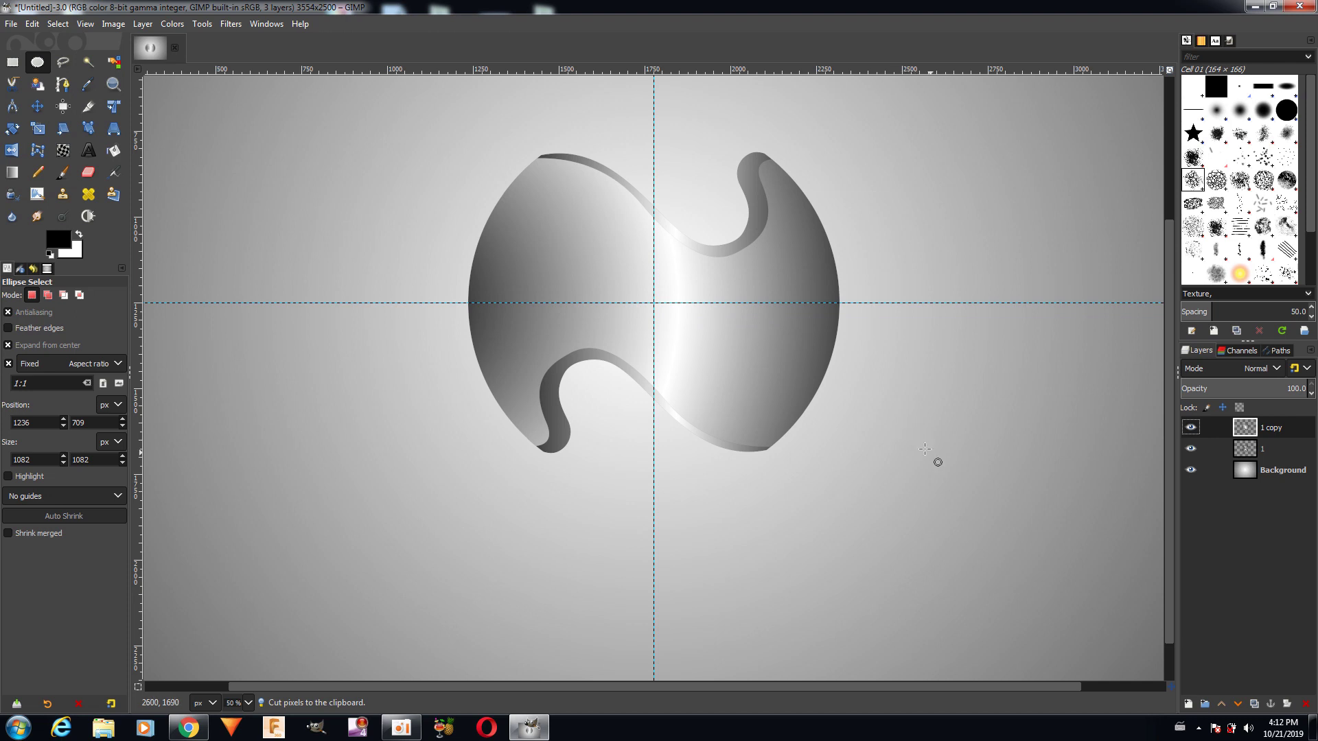
pyautogui.click(1247, 450)
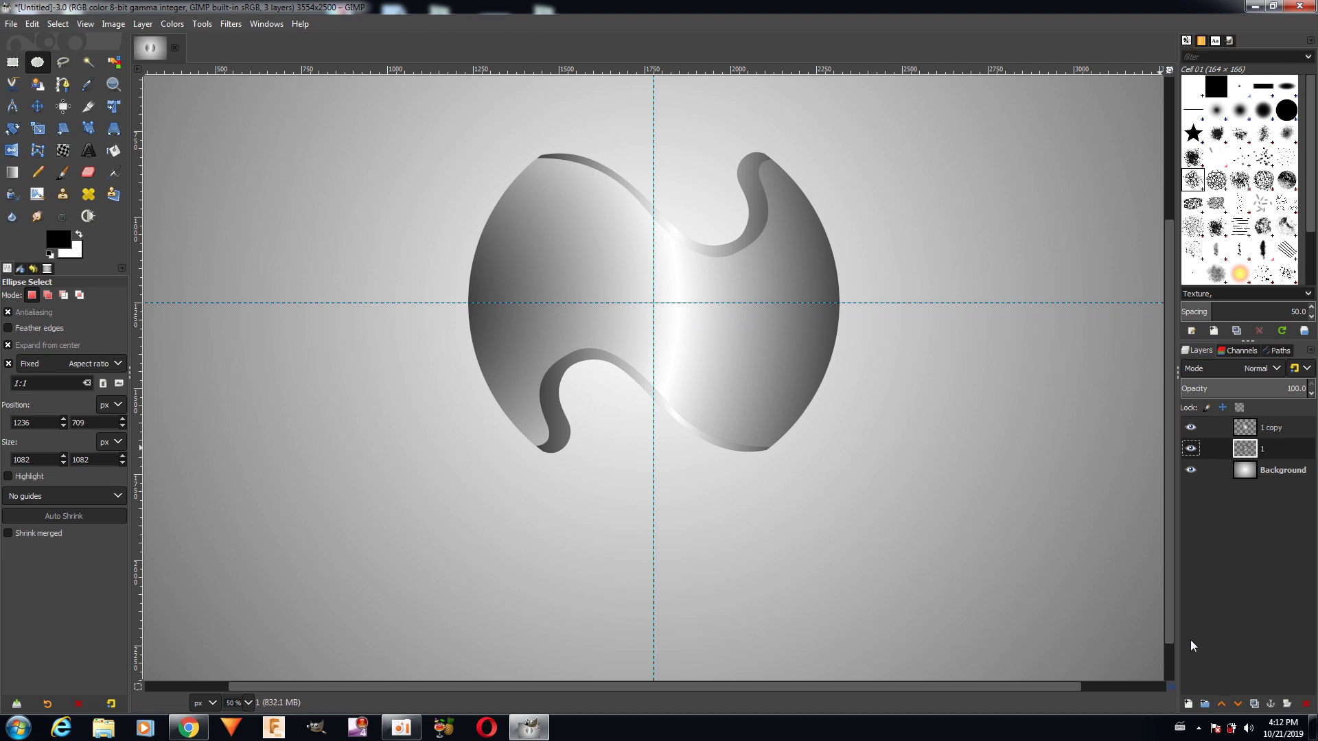
# - Add a new transparent layer, 1 #1, make it active, and clear any selection
pyautogui.click(1189, 703)
pyautogui.click(1199, 691)
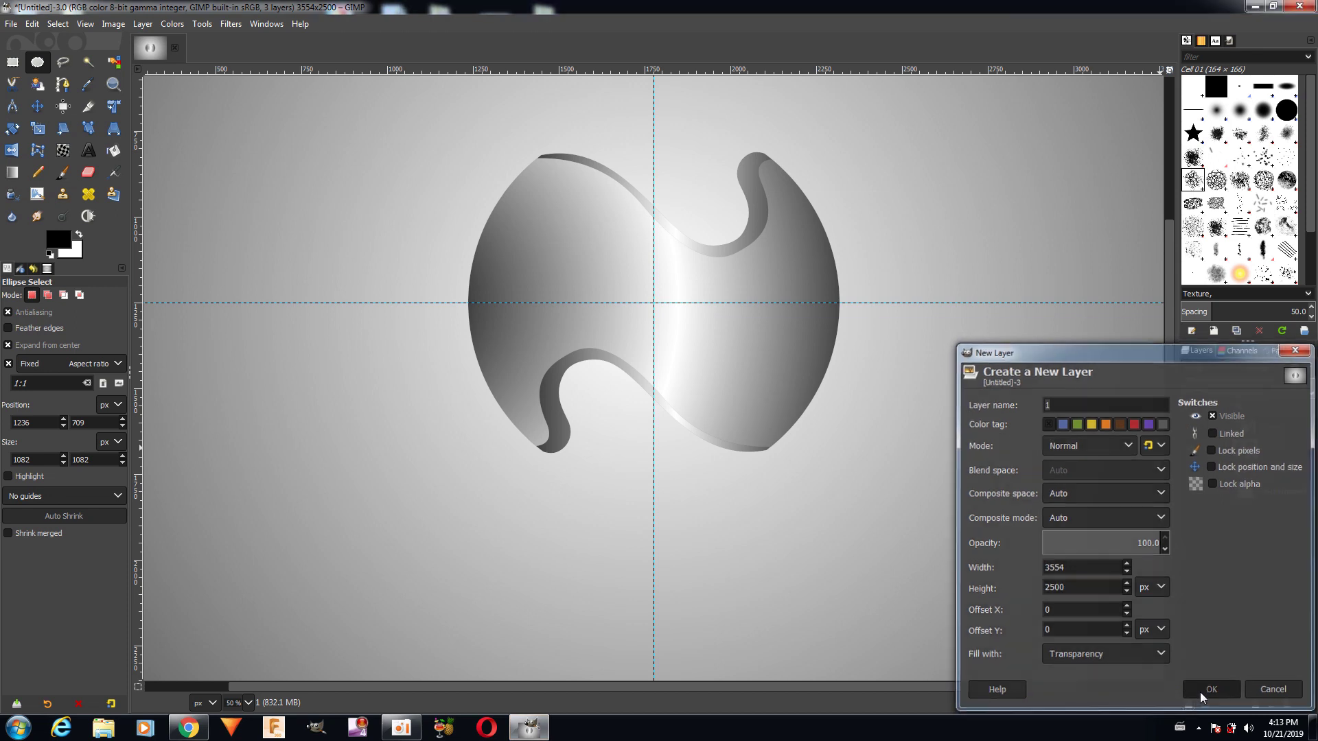
pyautogui.click(1253, 467)
pyautogui.click(1192, 470)
pyautogui.click(1231, 450)
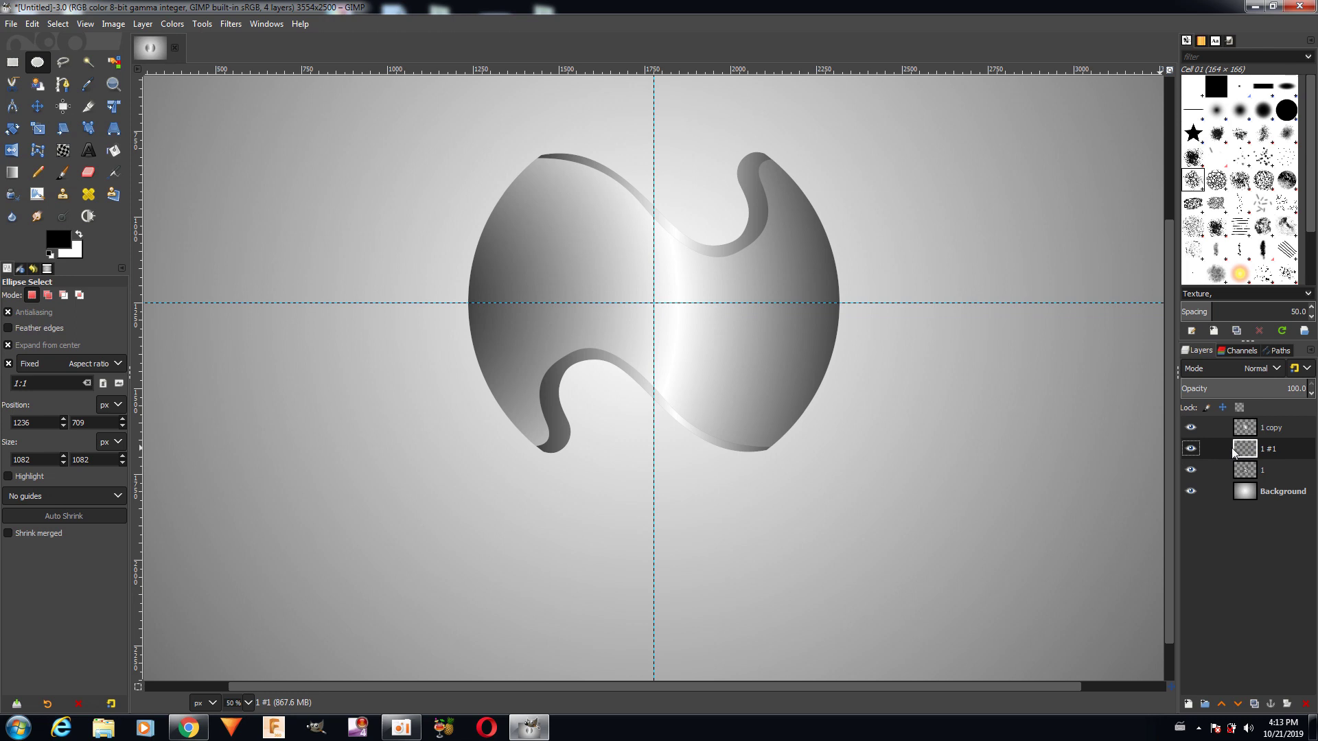
pyautogui.click(49, 28)
pyautogui.click(52, 26)
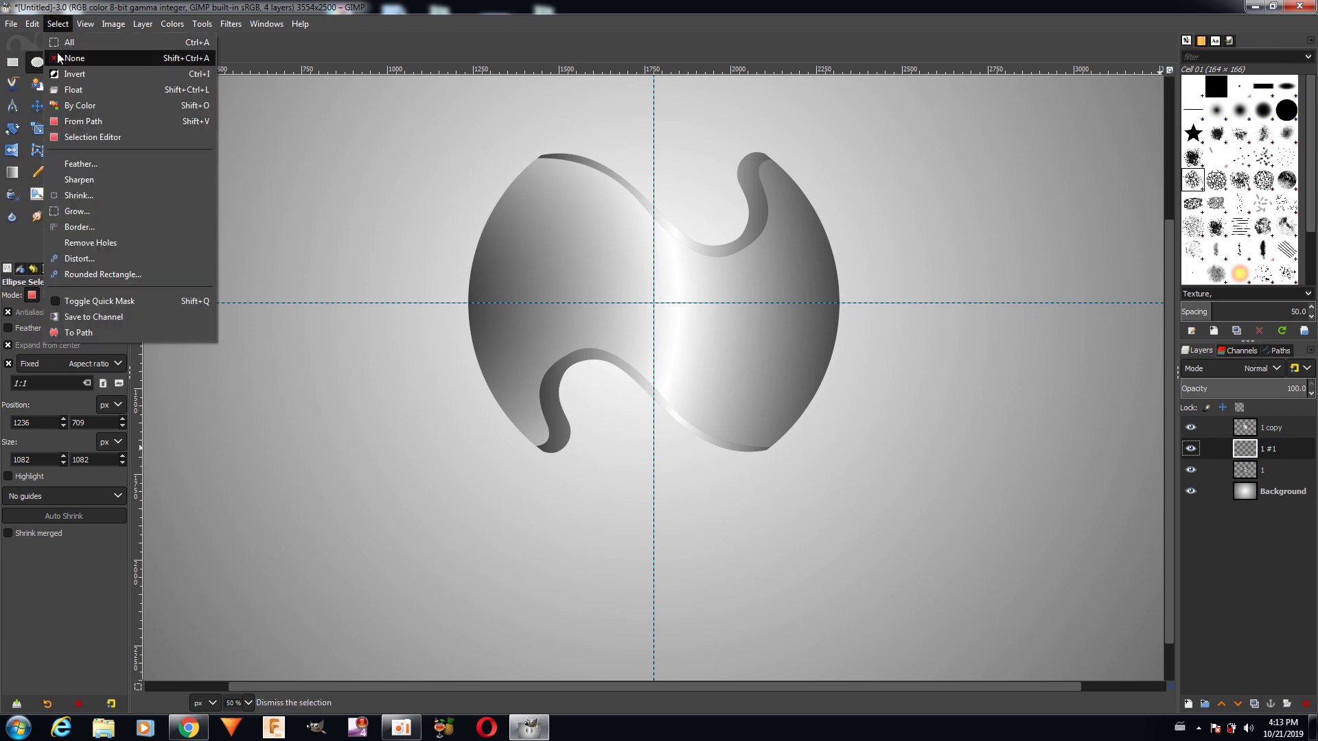
pyautogui.click(59, 58)
# - Draw a small path at the lower wave tip and fill it with white
pyautogui.click(62, 83)
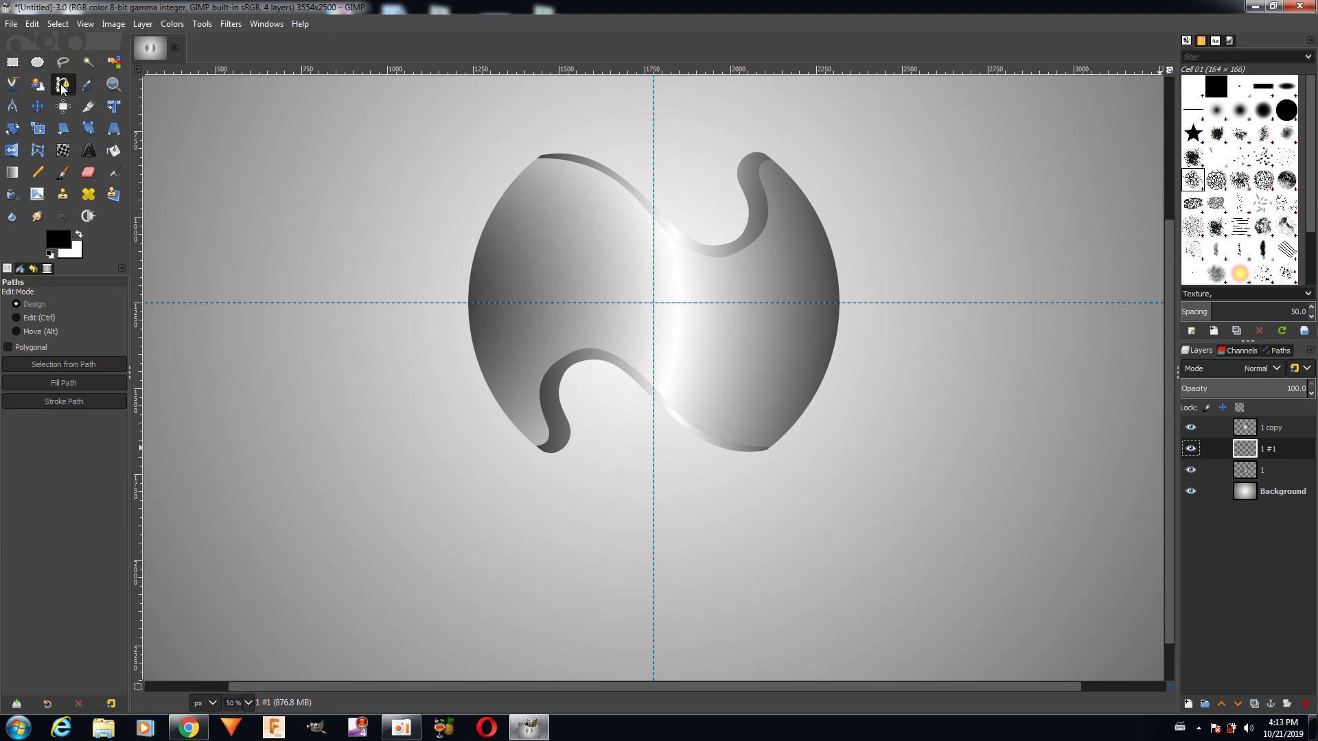
pyautogui.click(537, 414)
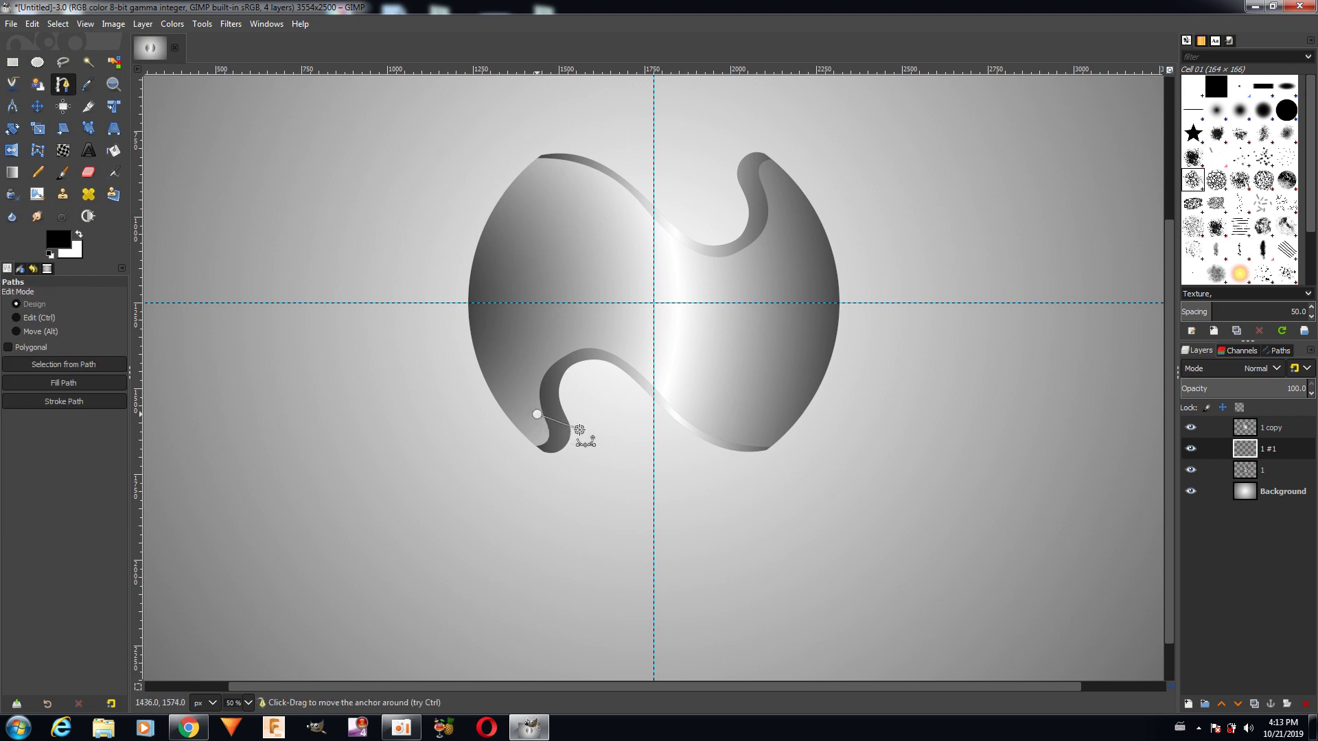
pyautogui.moveTo(584, 445); pyautogui.dragTo(539, 430)
pyautogui.click(79, 235)
pyautogui.click(88, 382)
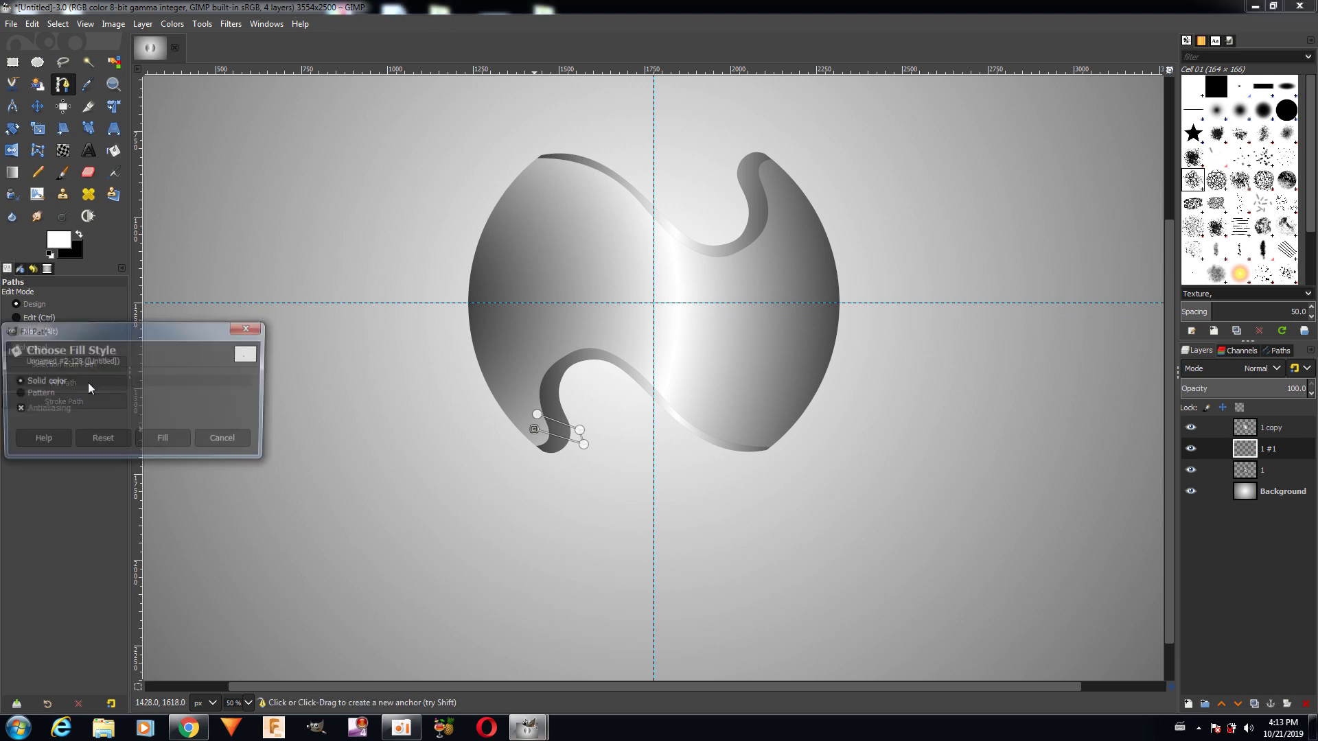
pyautogui.click(164, 443)
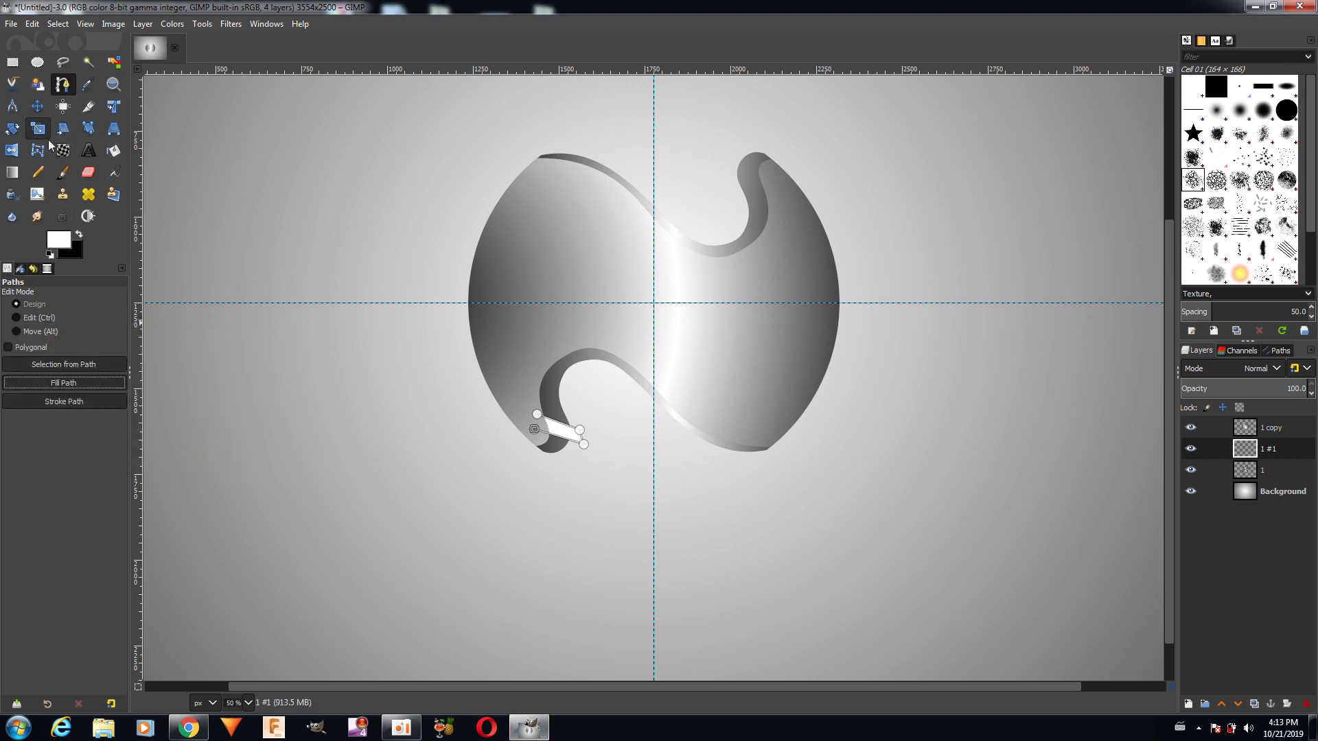
pyautogui.click(38, 108)
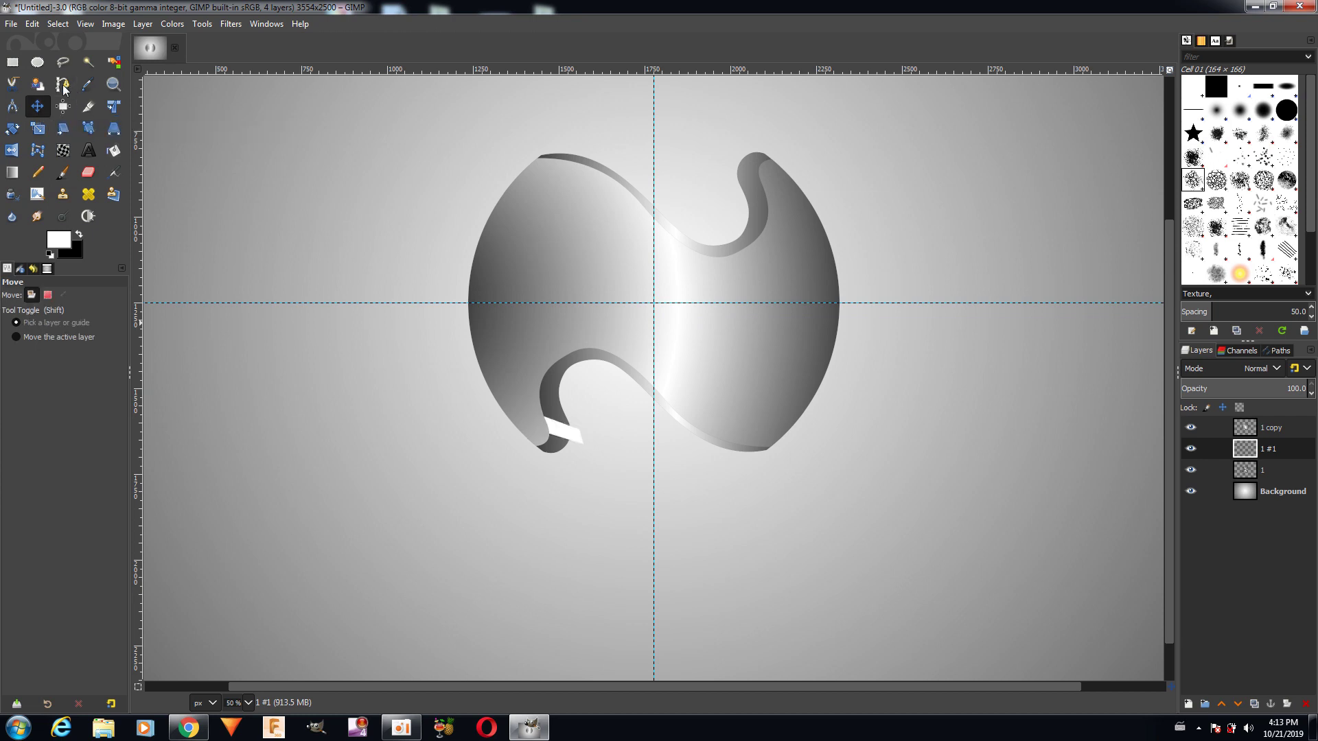
# - Outline a highlight strip on the upper-right curl and fill it with solid white
pyautogui.click(61, 26)
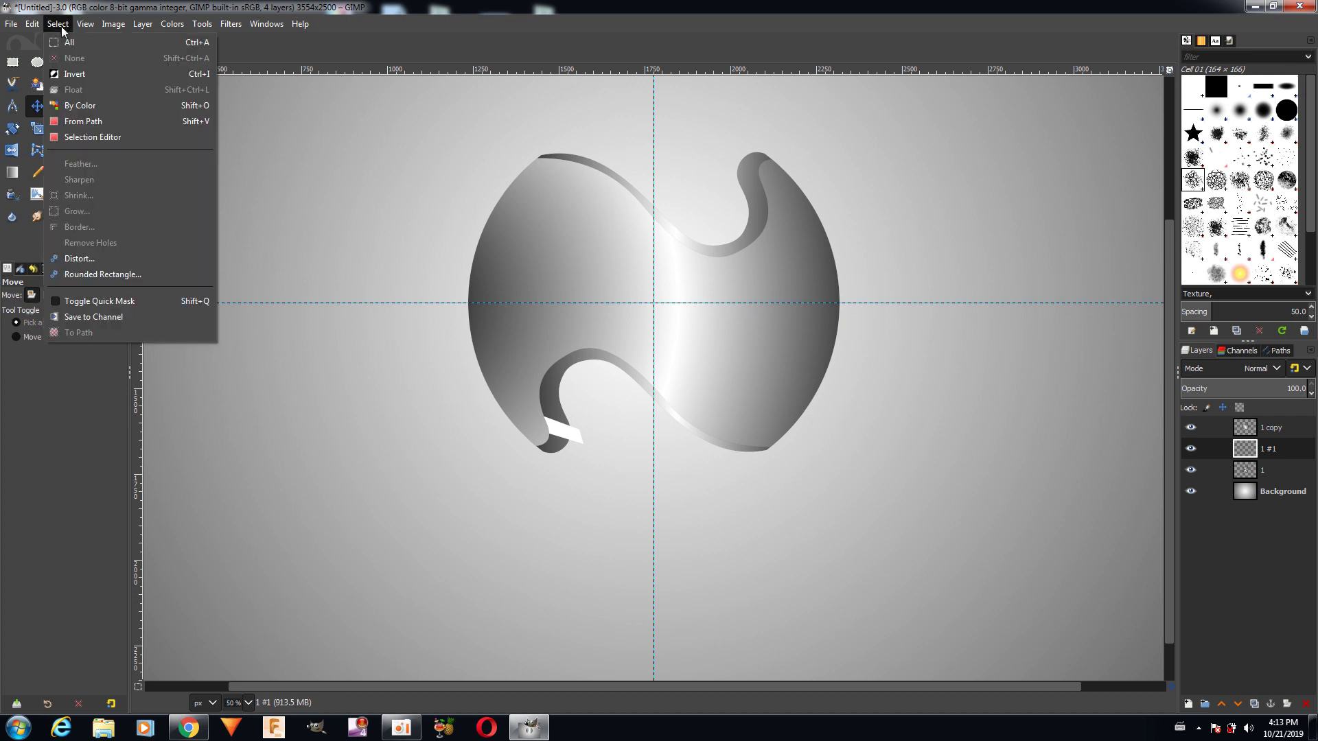
pyautogui.click(63, 26)
pyautogui.press('Escape')
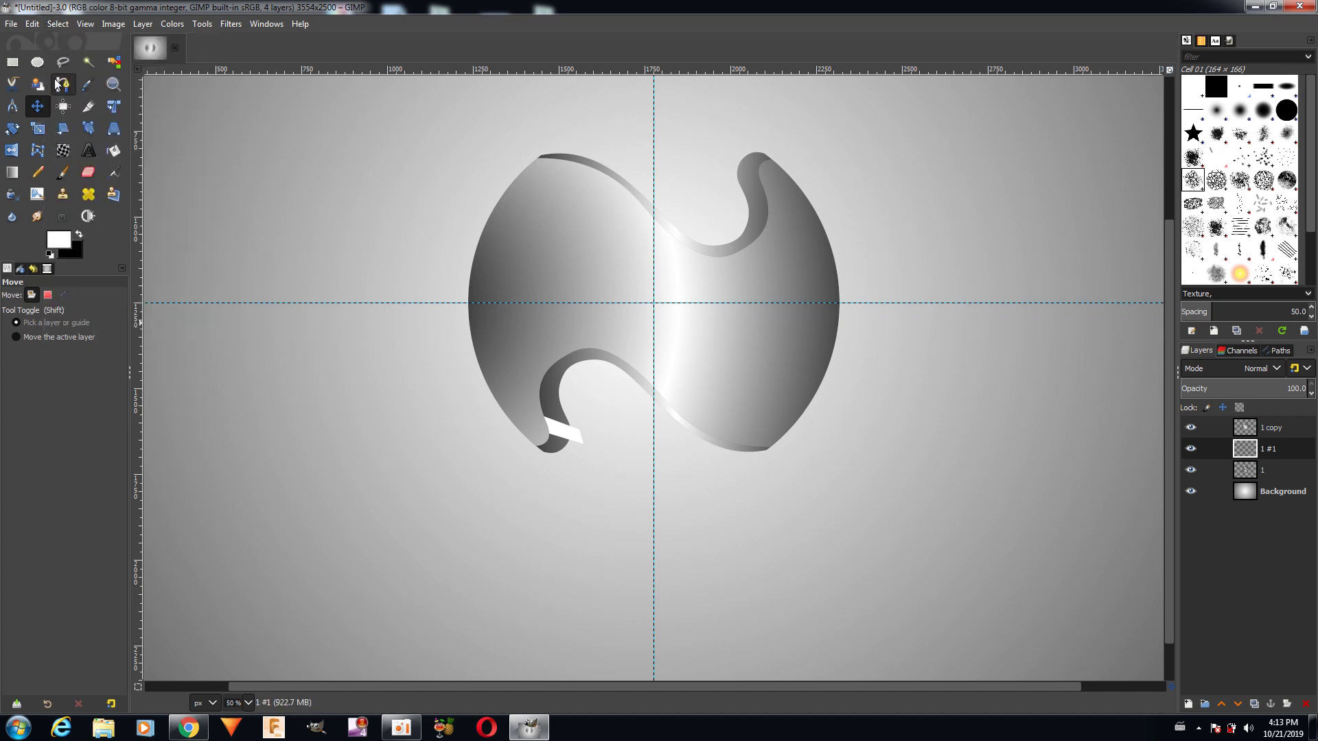
pyautogui.click(60, 84)
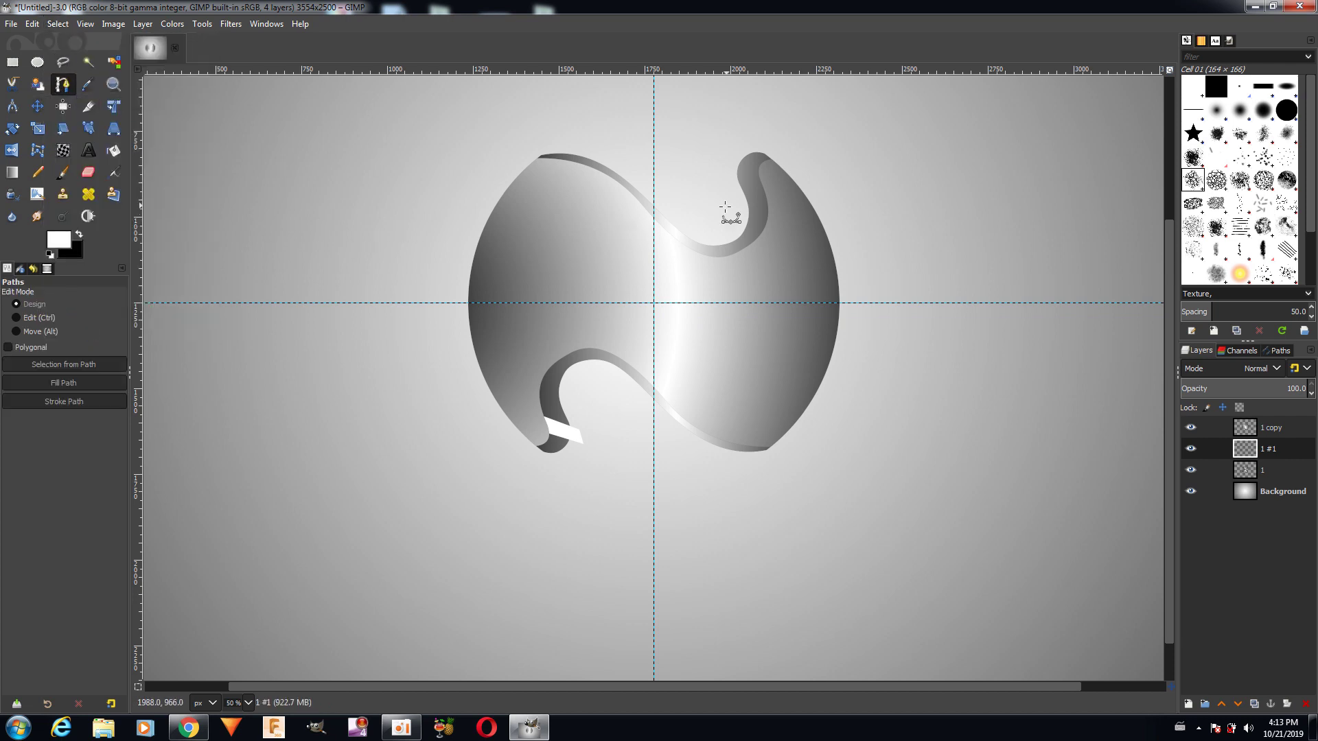
pyautogui.moveTo(730, 165); pyautogui.dragTo(769, 175)
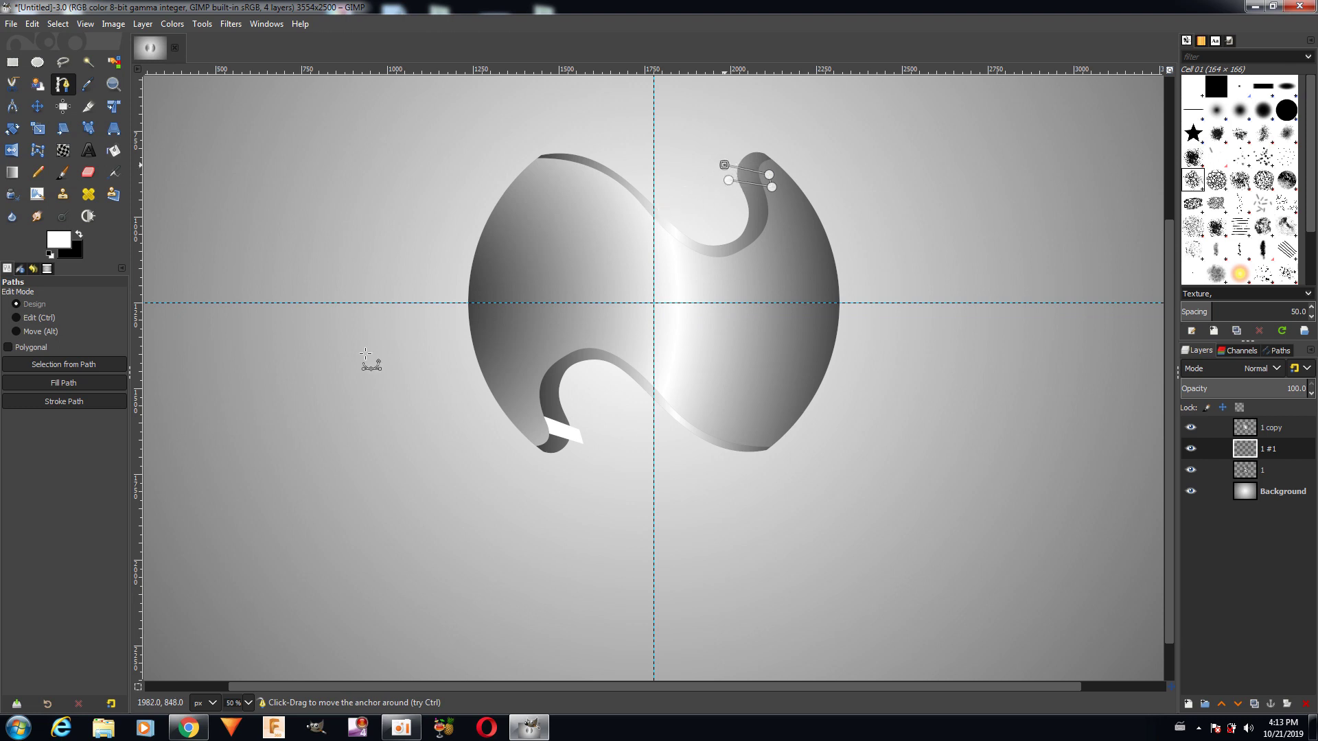
pyautogui.click(118, 386)
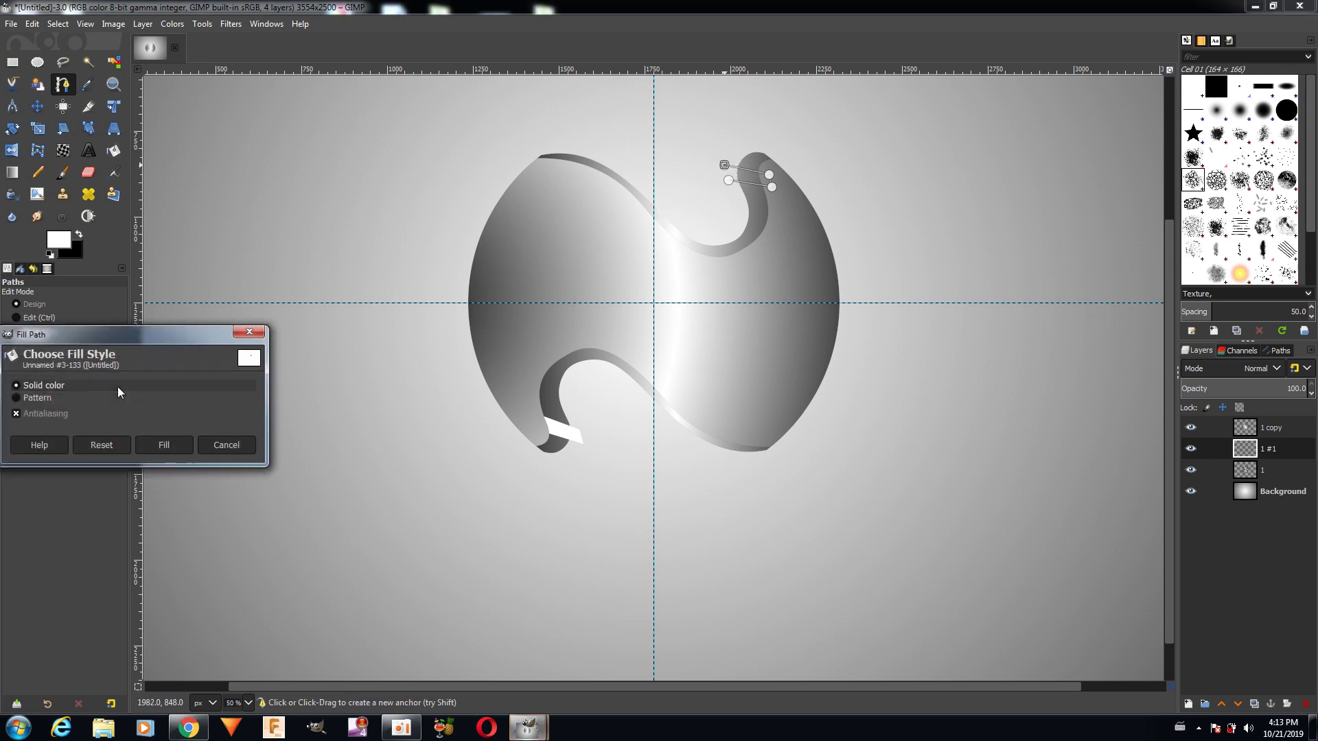
pyautogui.click(171, 444)
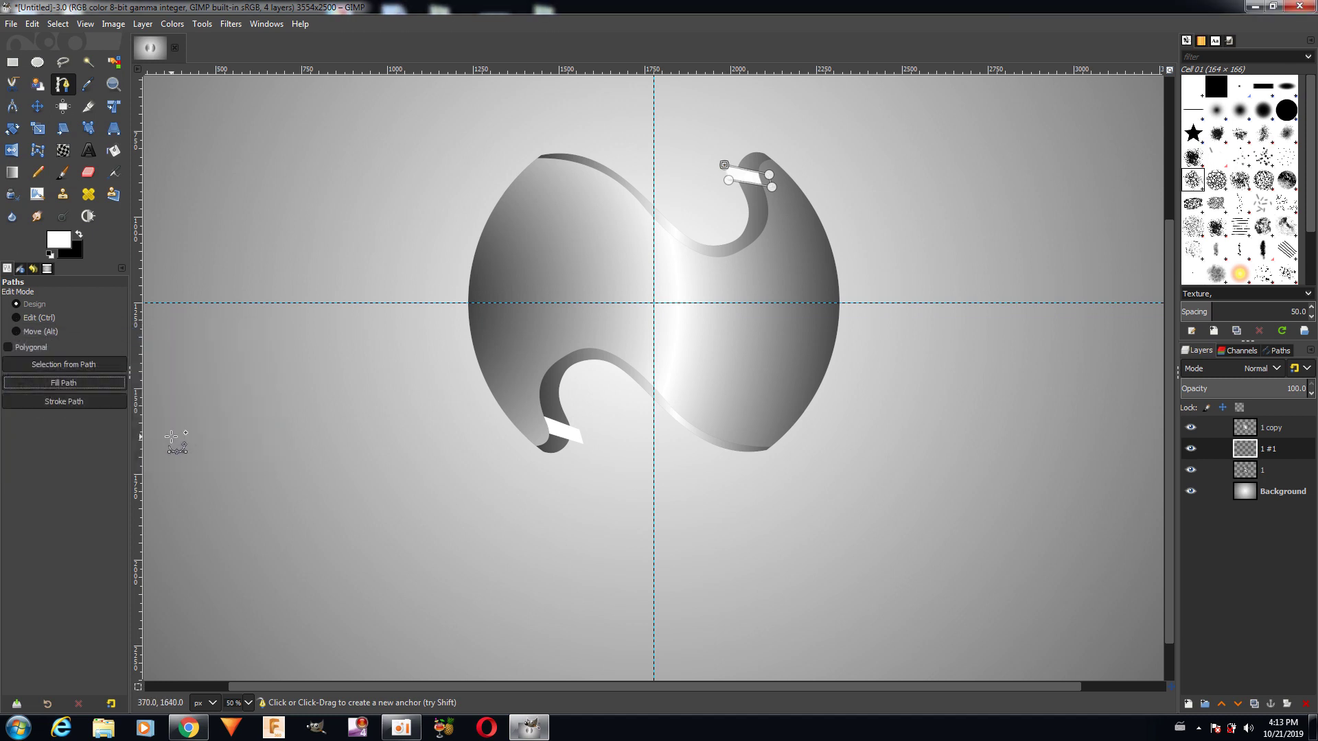
pyautogui.click(42, 111)
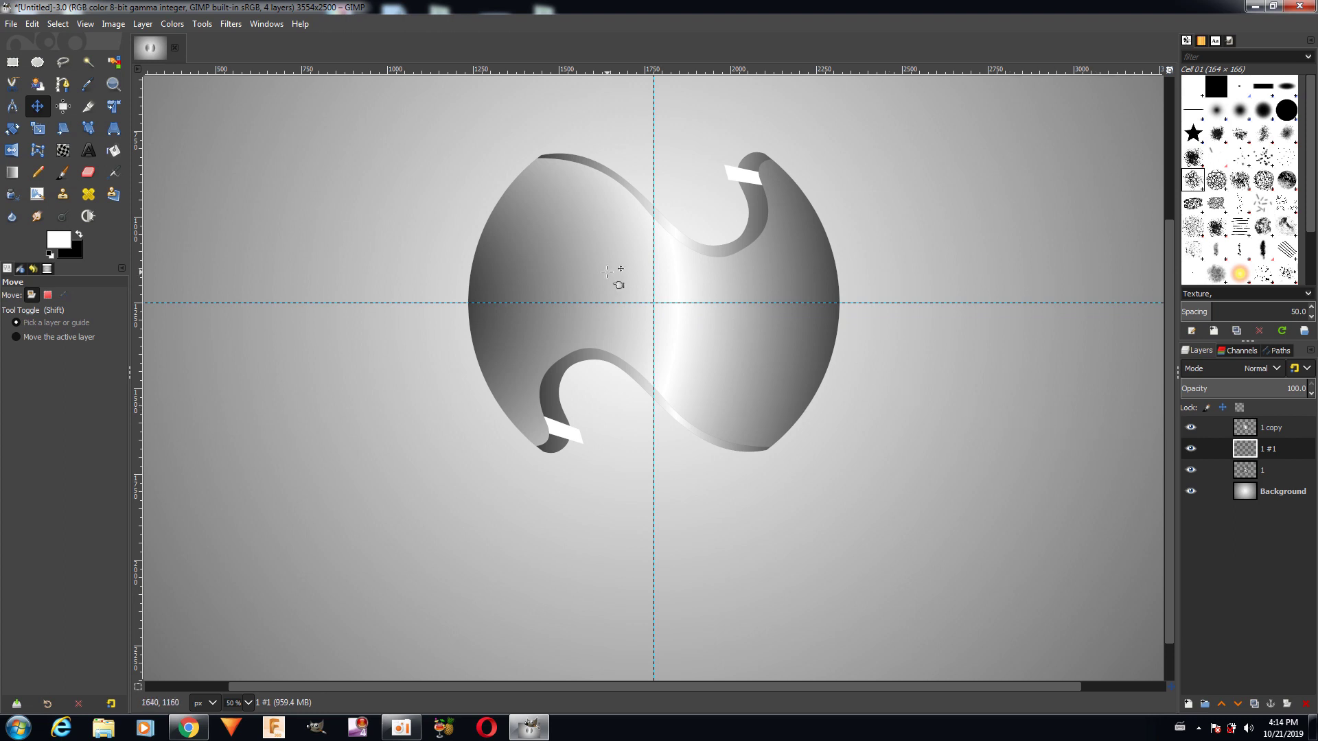
# - Outline a highlight strip on the top-left rim and fill it with white
pyautogui.click(68, 88)
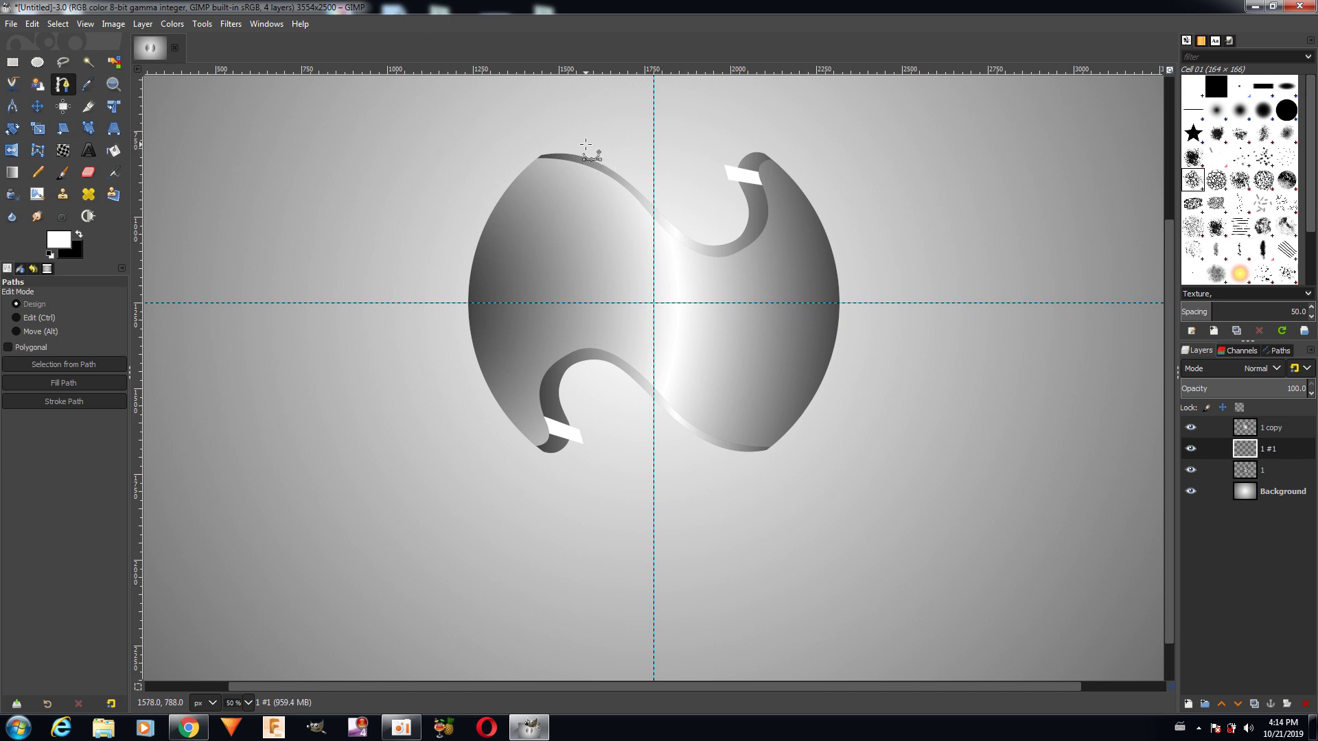
pyautogui.moveTo(585, 144)
pyautogui.mouseDown()
pyautogui.moveTo(555, 169)
pyautogui.moveTo(599, 150)
pyautogui.mouseUp()
pyautogui.click(75, 384)
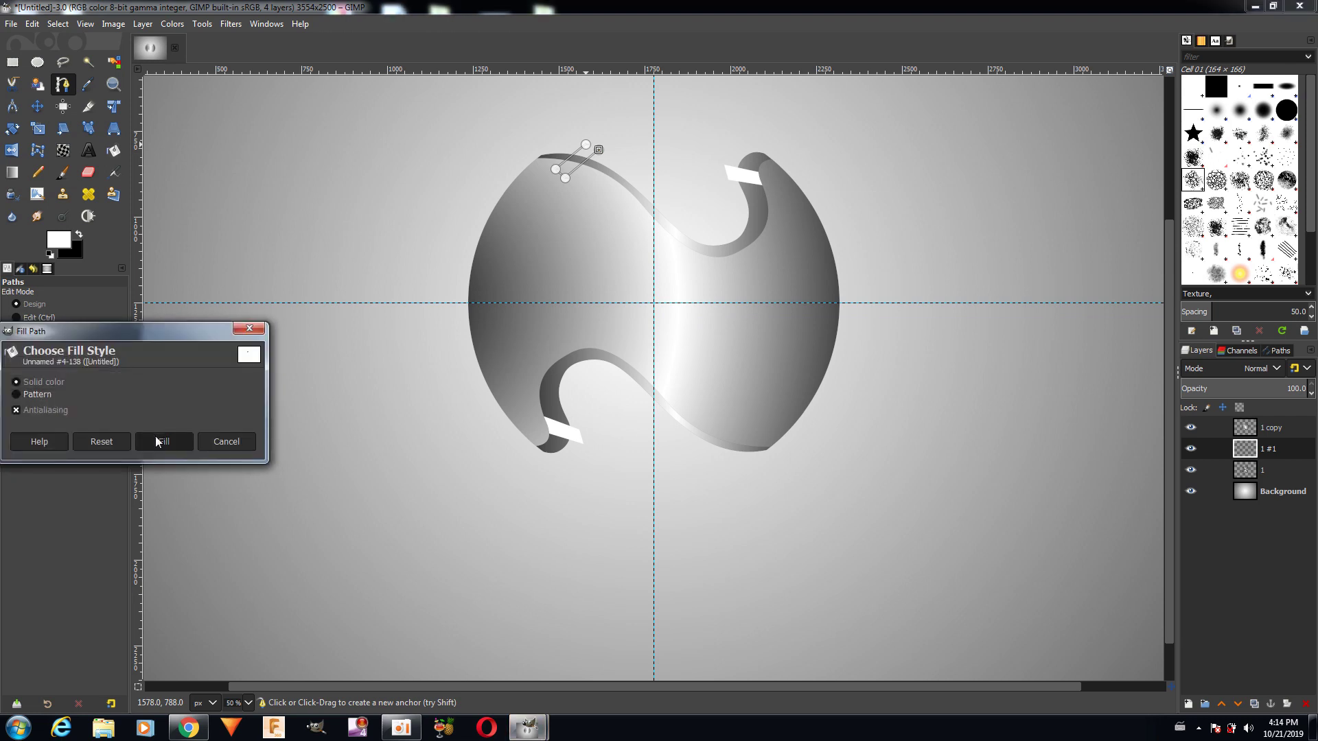
pyautogui.click(158, 440)
pyautogui.click(37, 106)
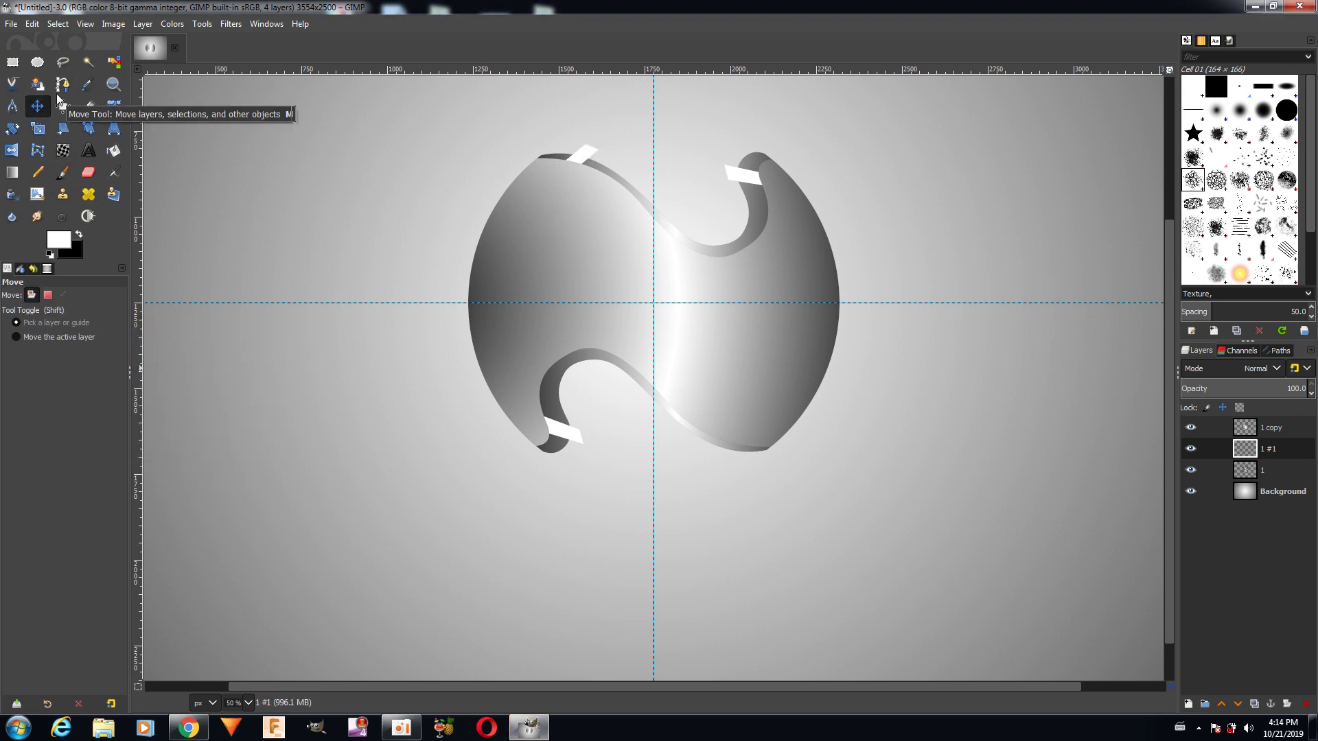
# - Outline a highlight strip on the bottom-right rim and fill it with white
pyautogui.click(57, 24)
pyautogui.click(68, 30)
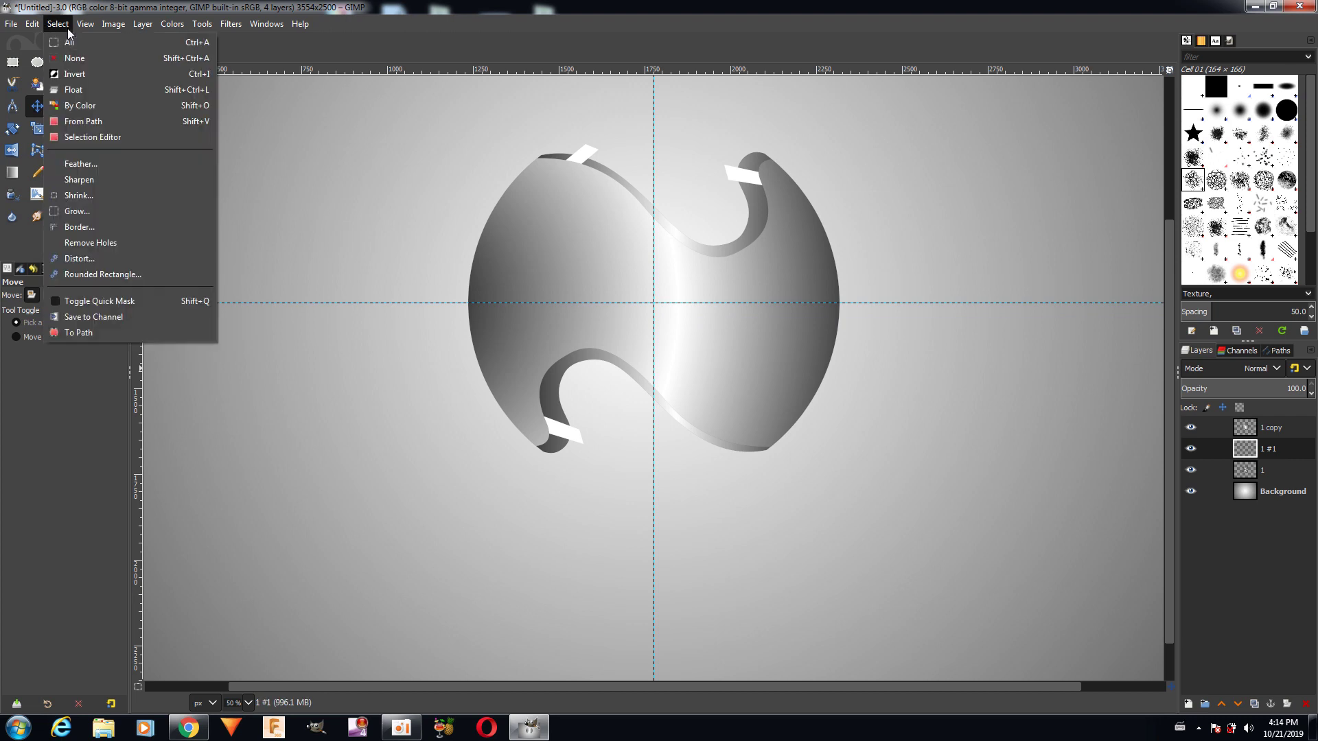
pyautogui.click(67, 30)
pyautogui.click(63, 84)
pyautogui.moveTo(708, 455); pyautogui.dragTo(729, 433)
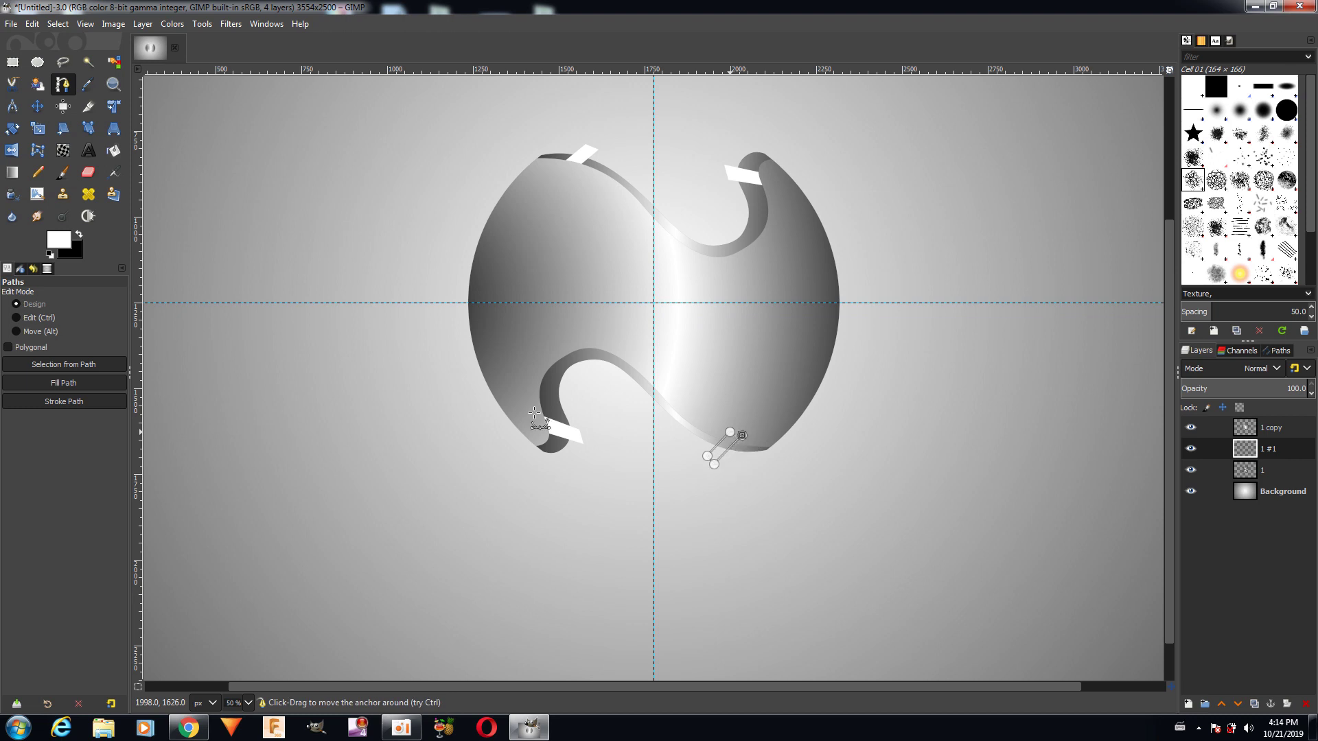
pyautogui.click(124, 381)
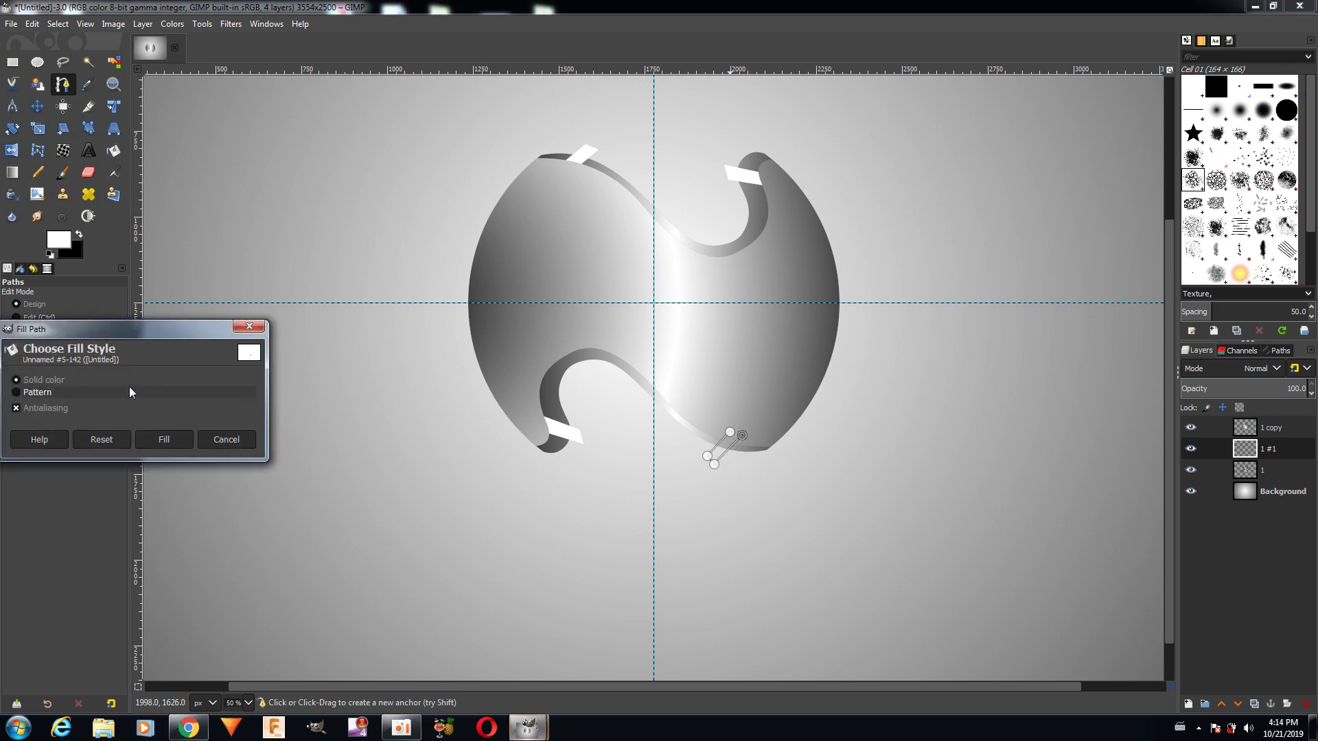
pyautogui.click(165, 437)
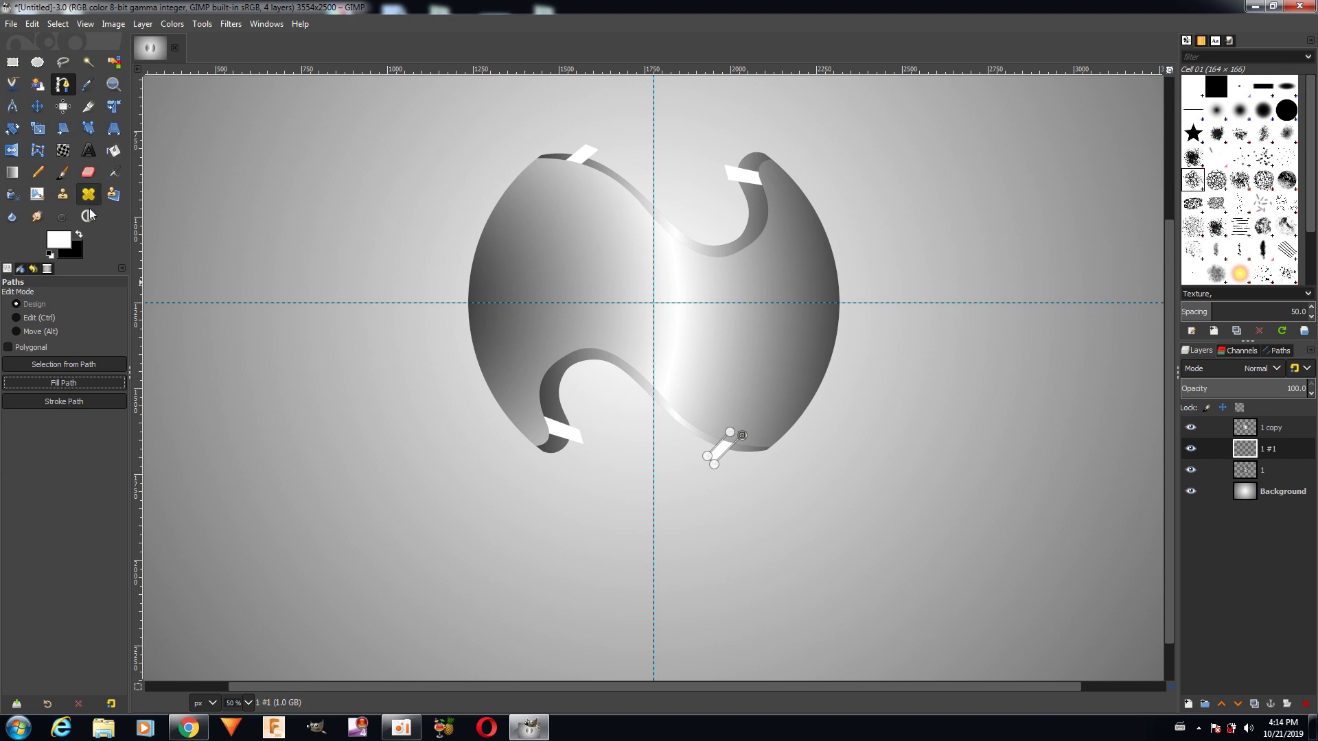
pyautogui.click(37, 106)
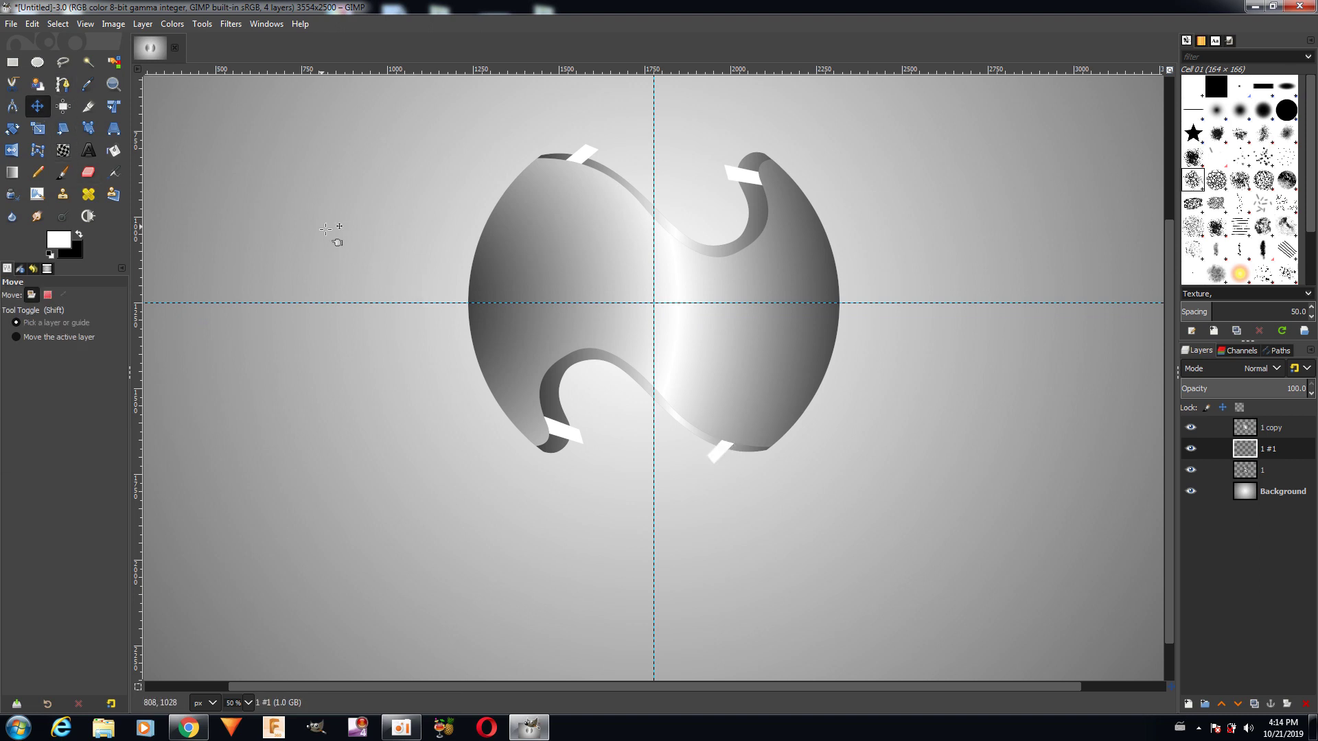
pyautogui.click(230, 23)
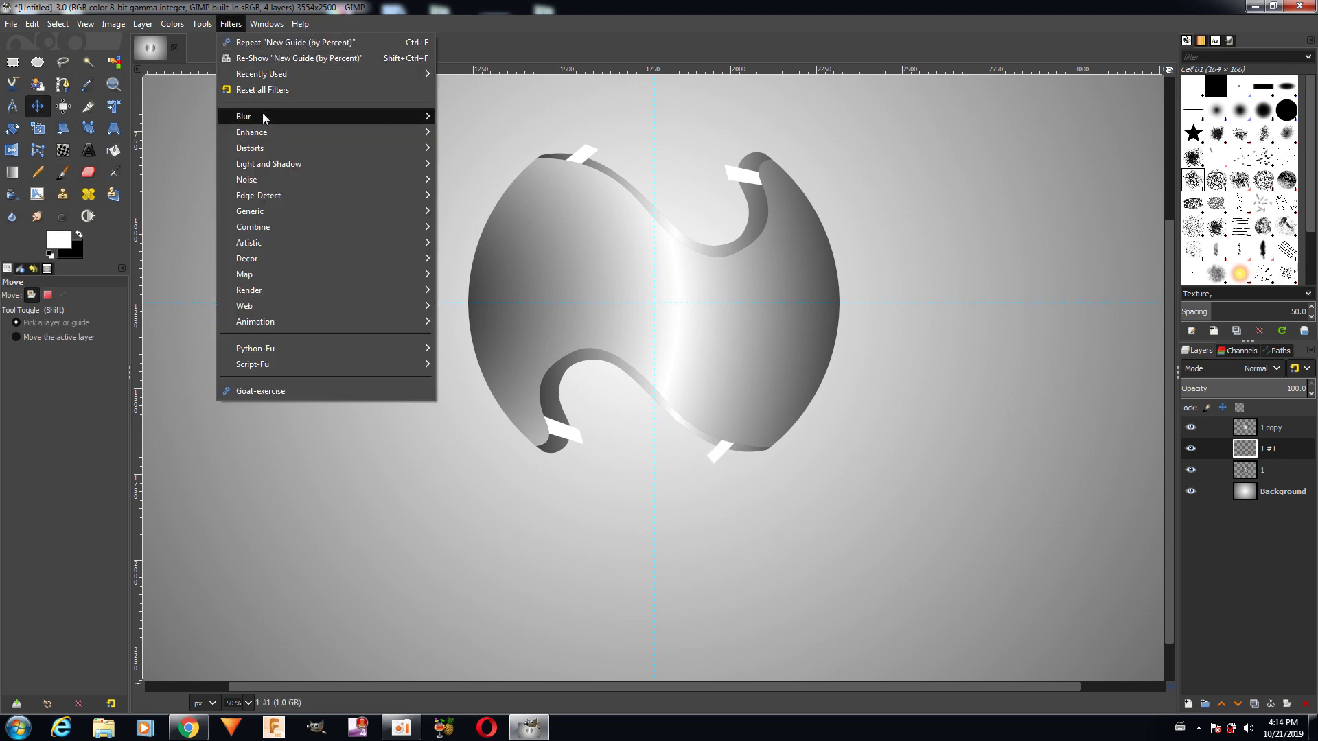
# - Apply a Gaussian Blur of size 14.40 to the white highlight strips
pyautogui.moveTo(308, 117)
pyautogui.click(451, 113)
pyautogui.moveTo(515, 52); pyautogui.dragTo(259, 112)
pyautogui.moveTo(101, 194); pyautogui.dragTo(110, 195)
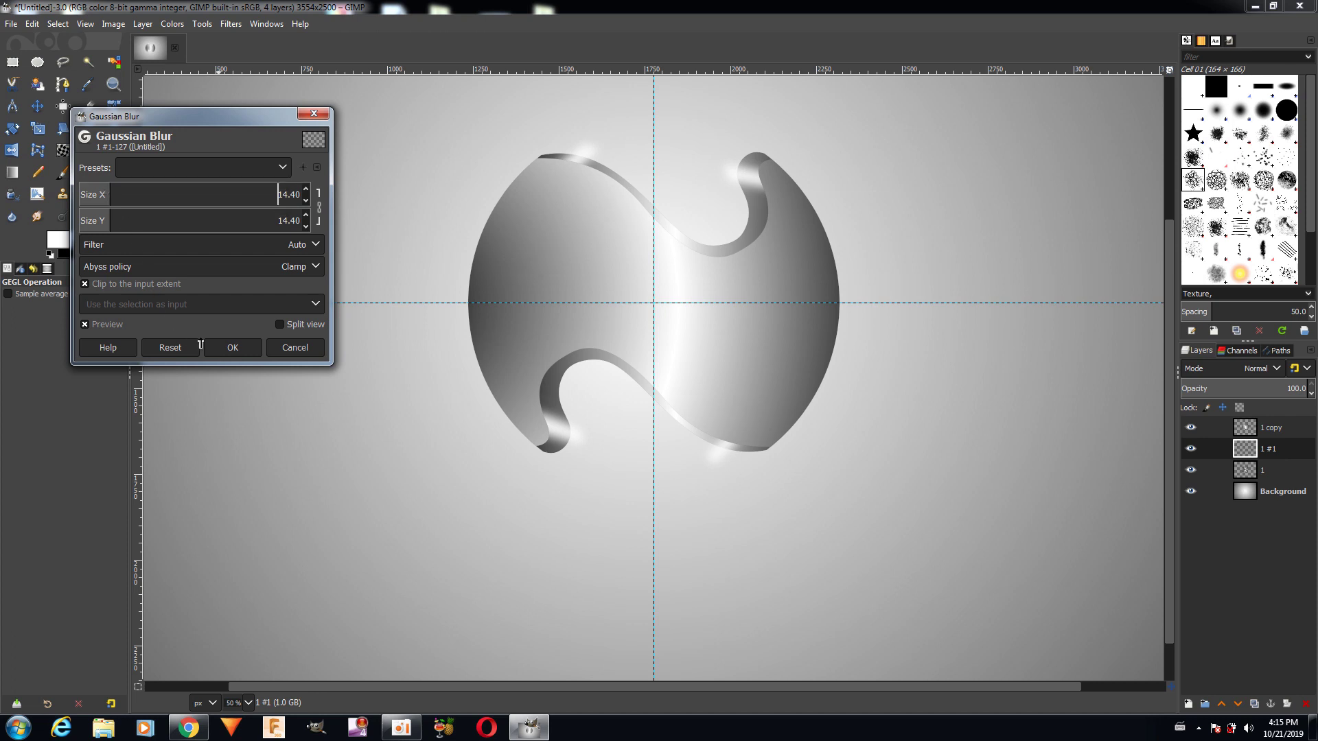
pyautogui.click(226, 347)
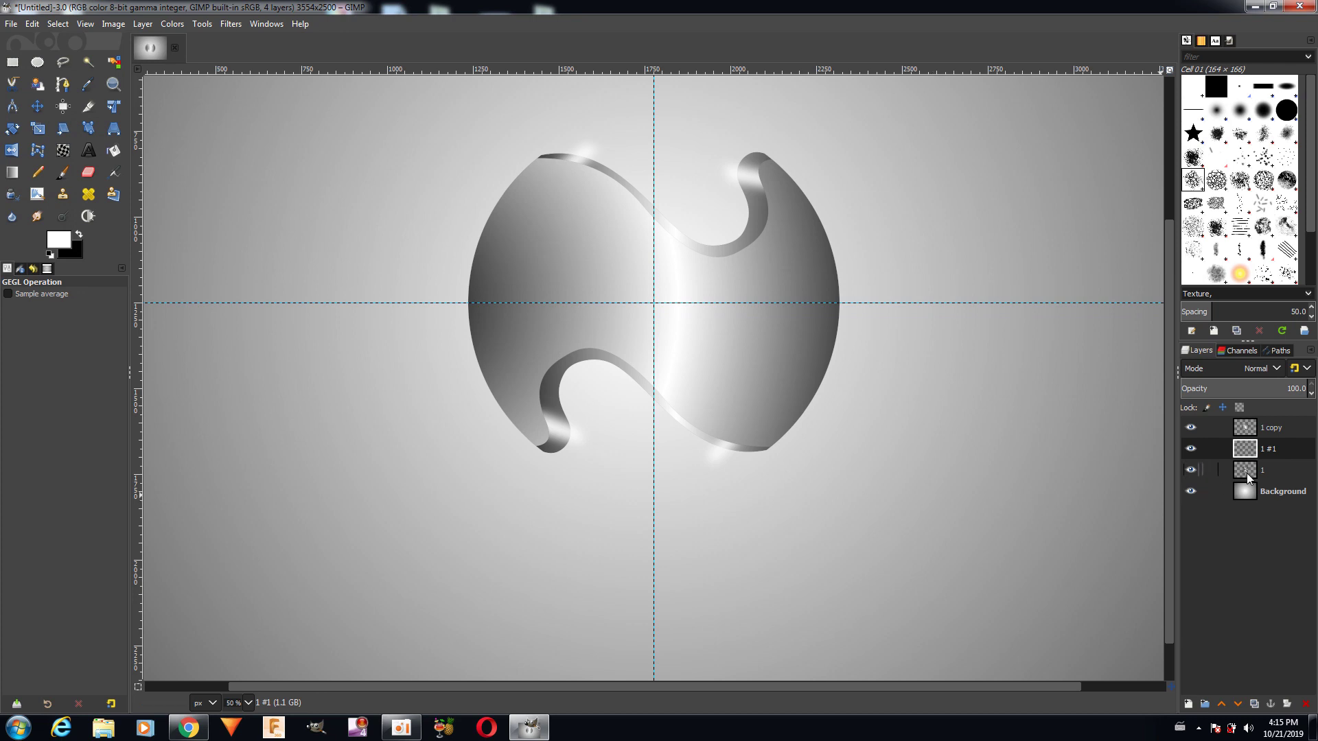
pyautogui.rightClick(1246, 472)
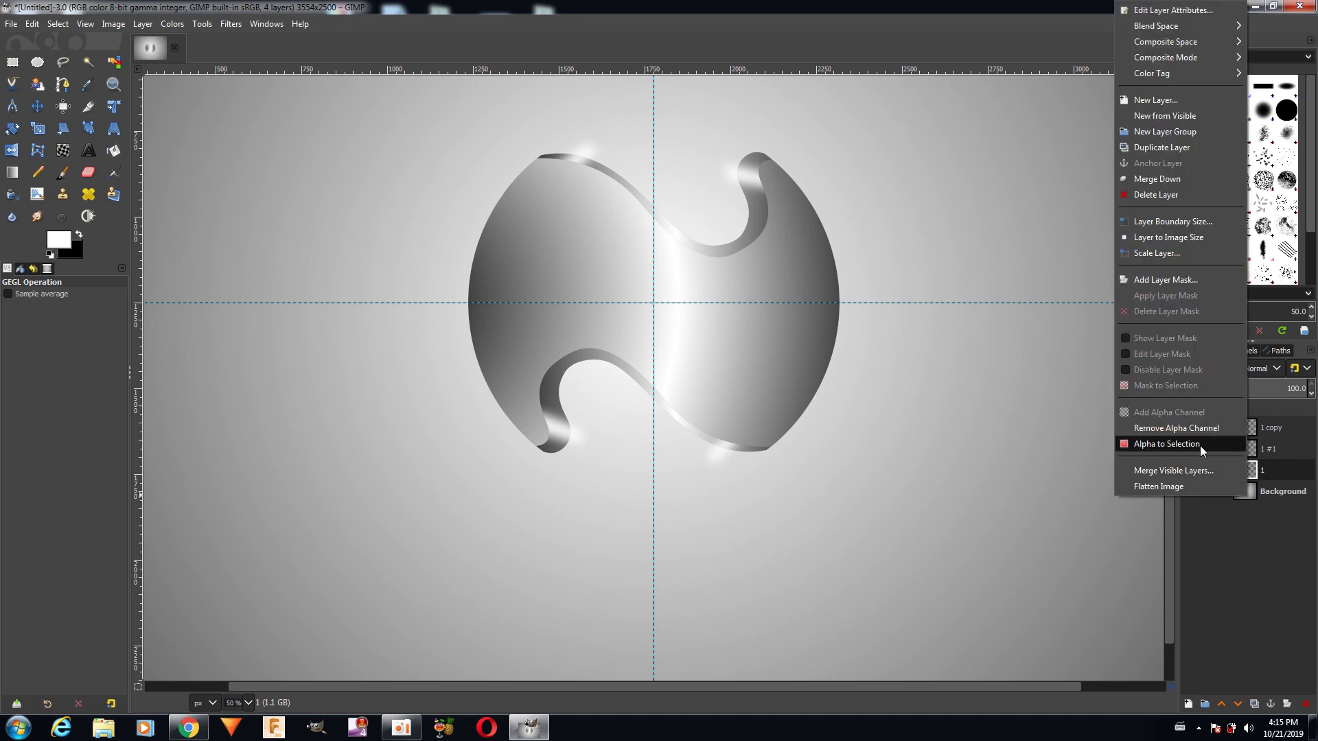
# - Use layer 1's alpha as an inverted selection and cut the outside glow from layer 1 #1
pyautogui.click(1203, 446)
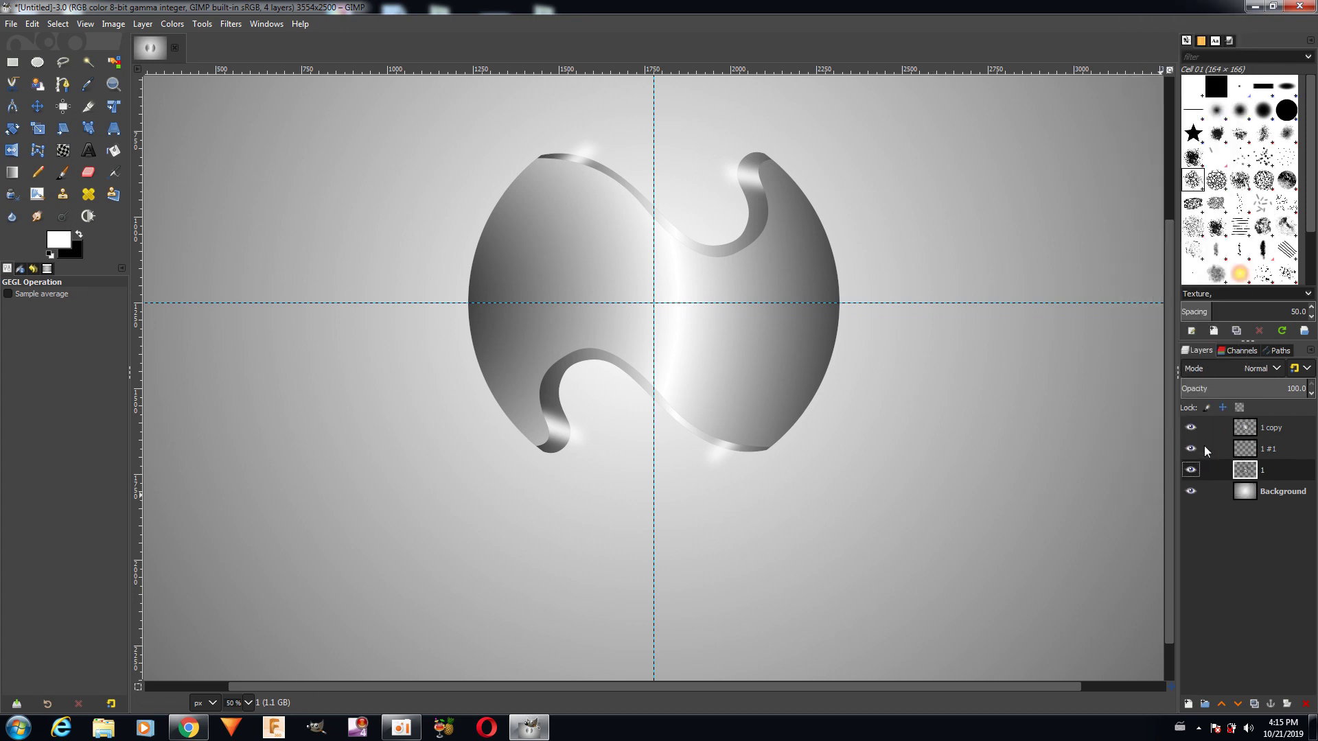
pyautogui.click(1245, 450)
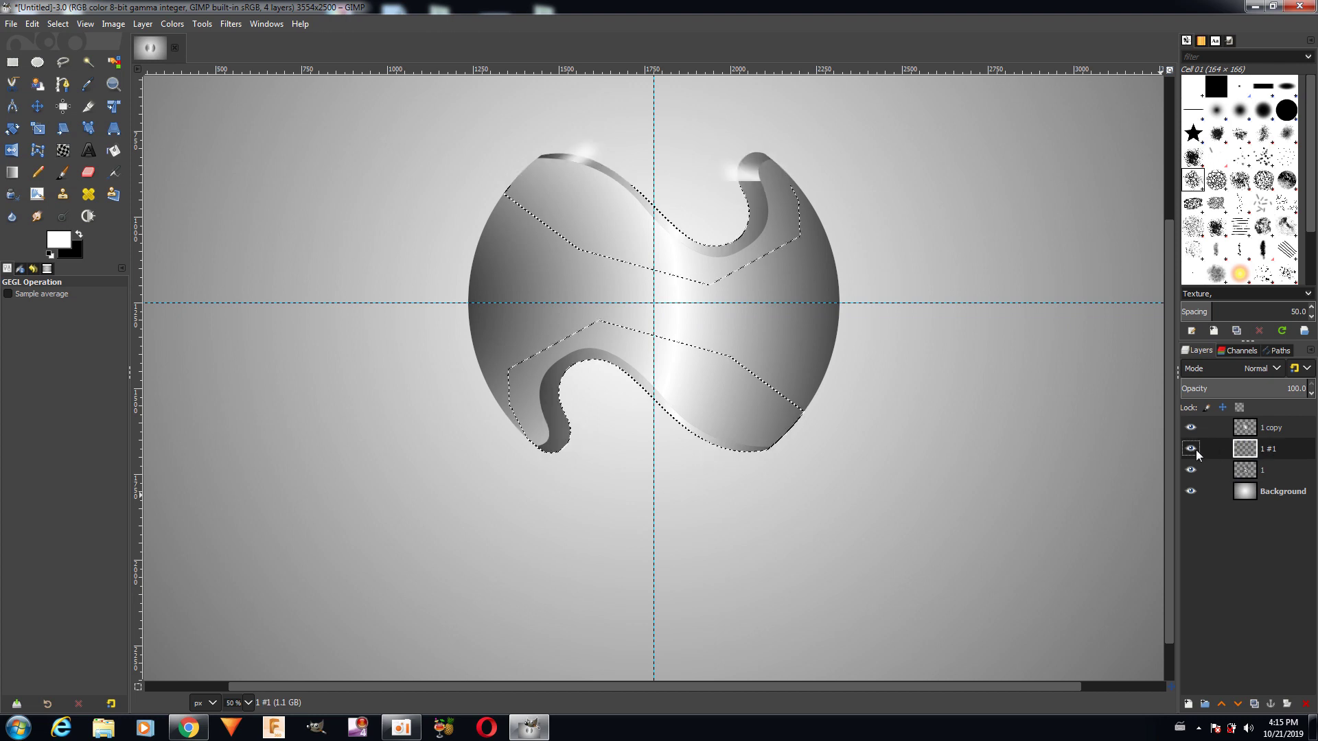
pyautogui.click(58, 24)
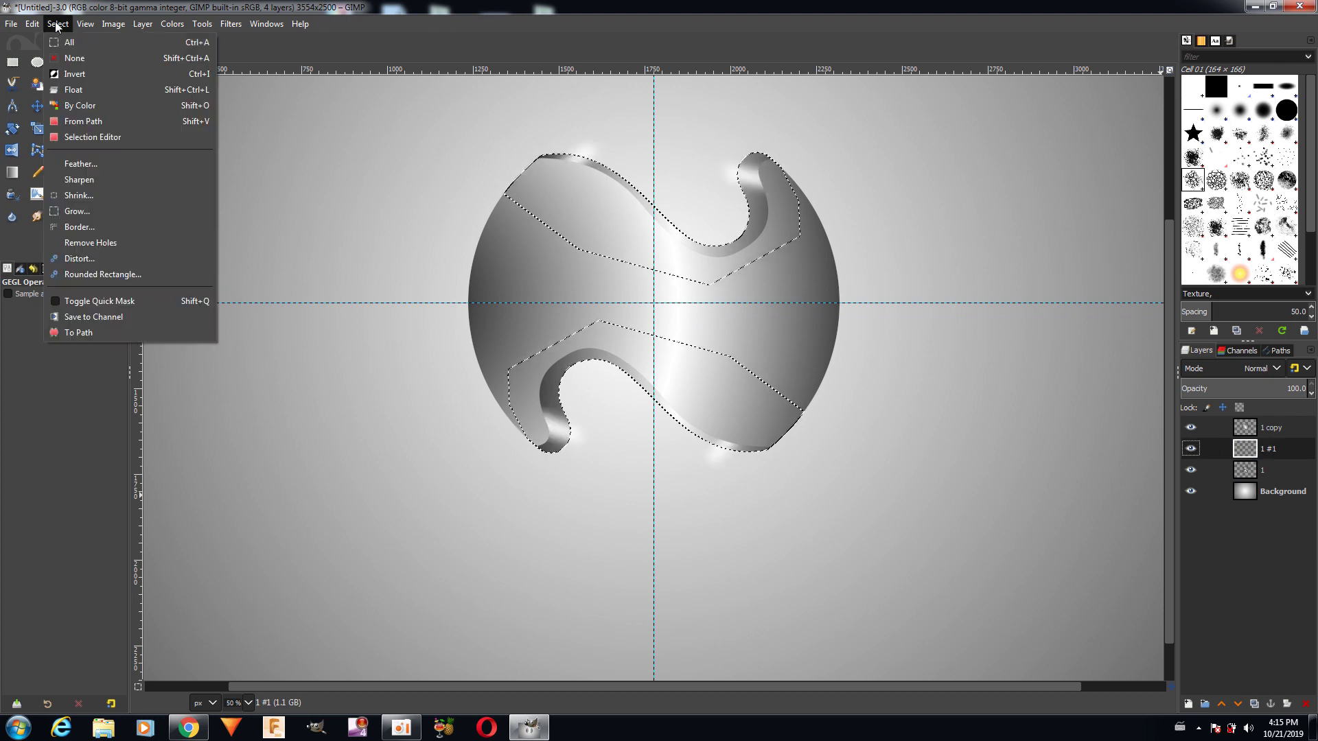
pyautogui.click(86, 74)
pyautogui.click(33, 24)
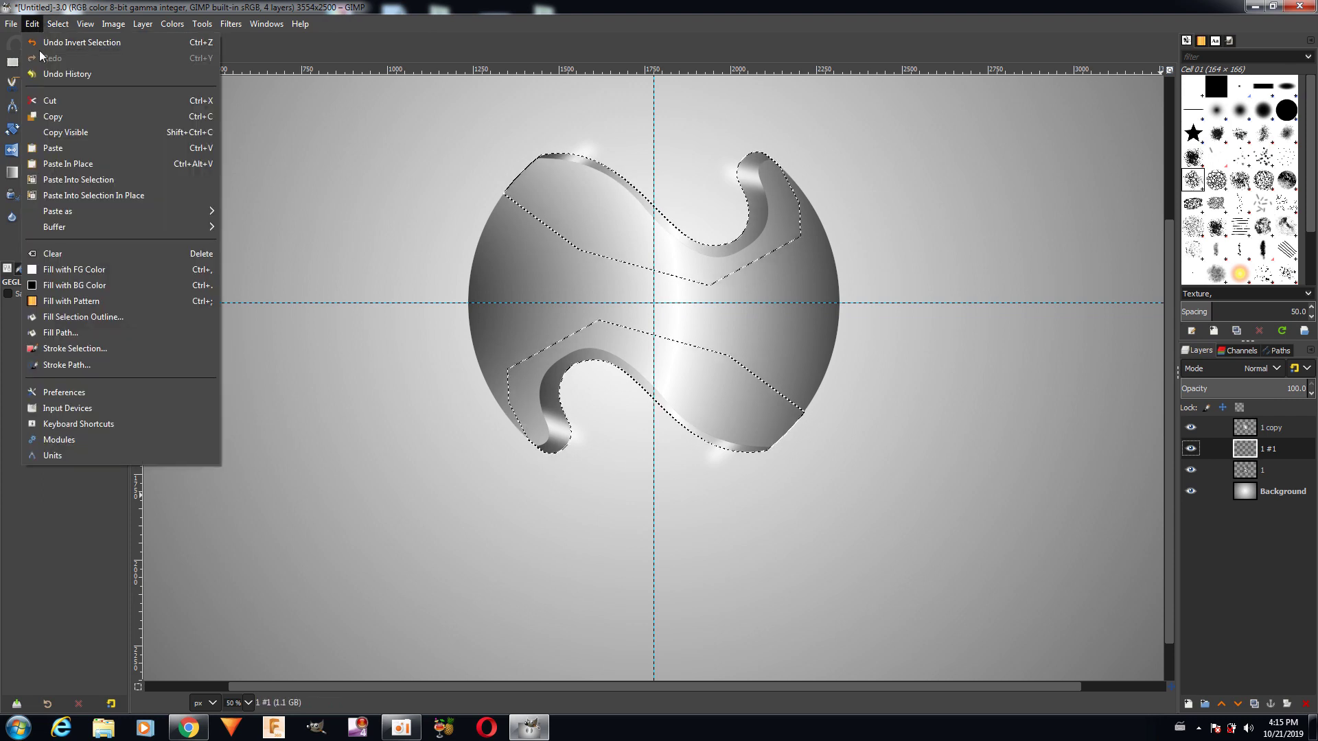
pyautogui.click(43, 101)
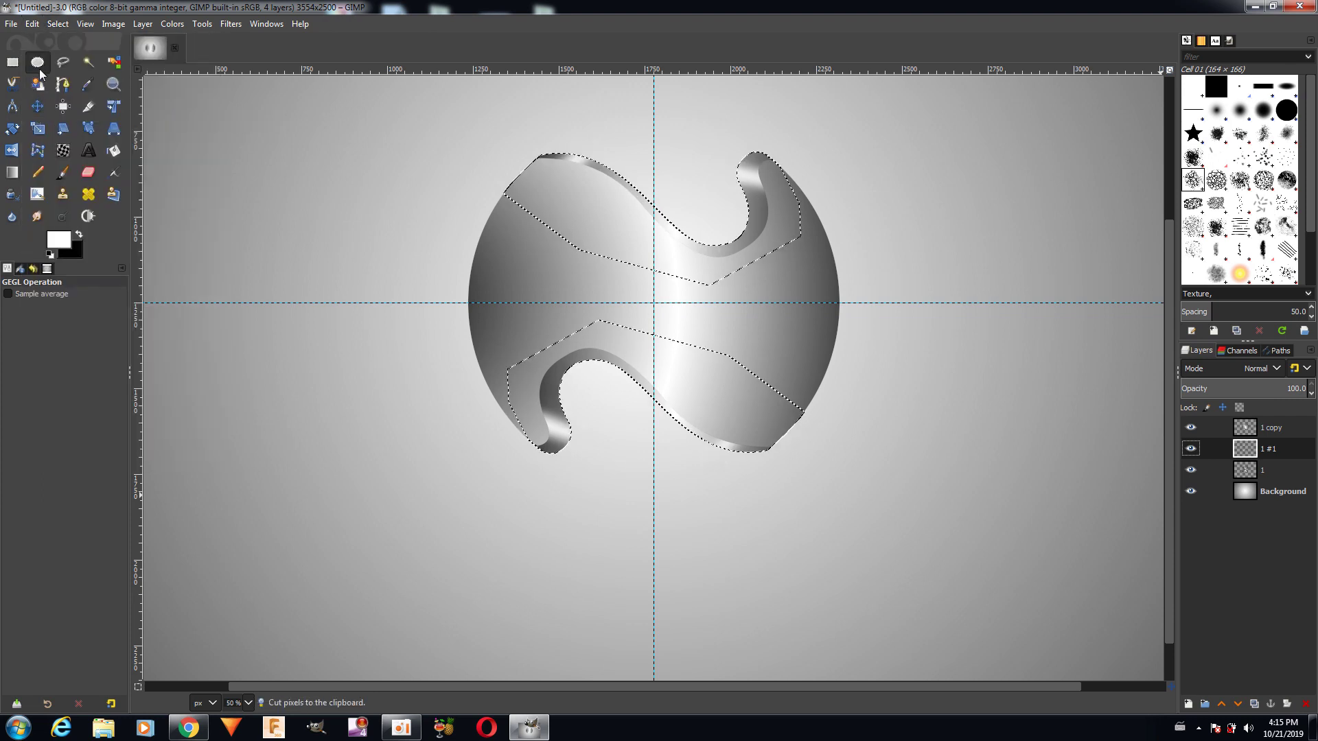
pyautogui.click(58, 23)
pyautogui.click(75, 58)
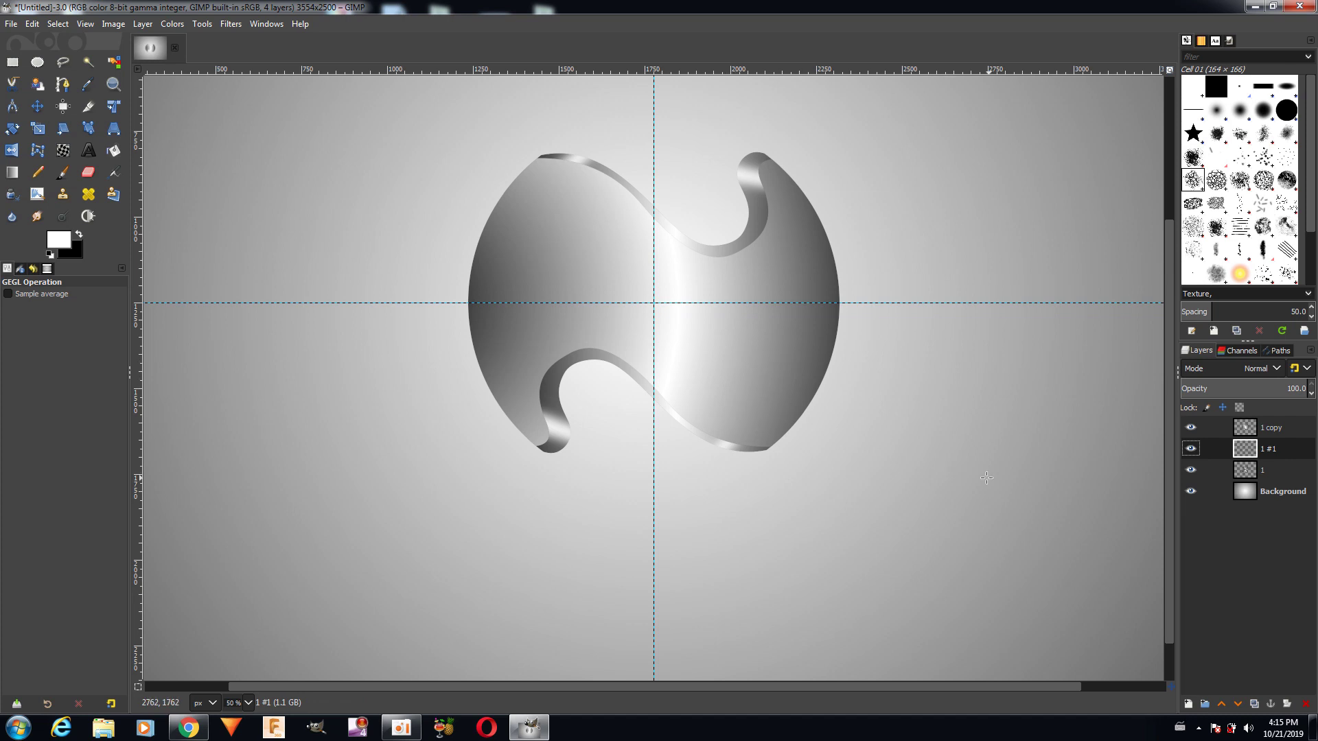
# - On a new layer, fill a small path at the upper-right inner curve with black
pyautogui.click(1189, 703)
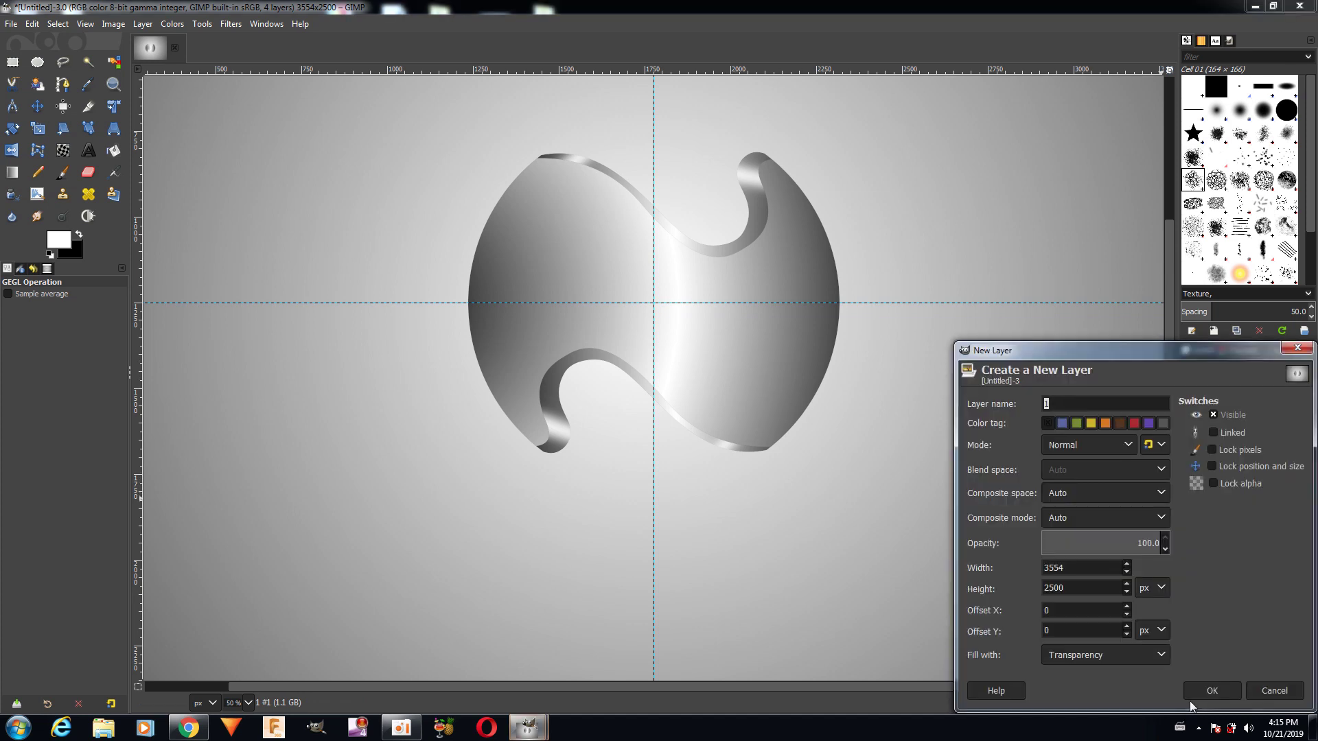
pyautogui.click(1197, 693)
pyautogui.click(62, 84)
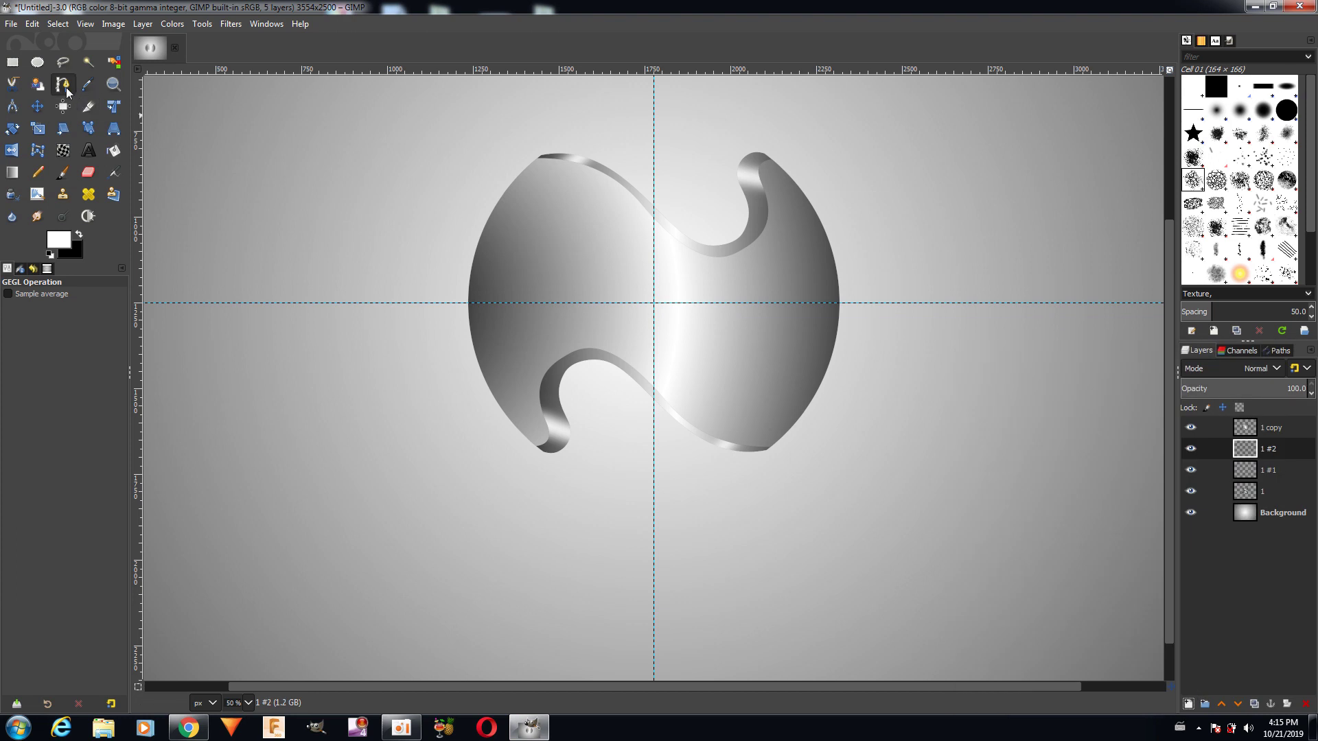
pyautogui.click(729, 234)
pyautogui.moveTo(742, 259); pyautogui.dragTo(758, 250)
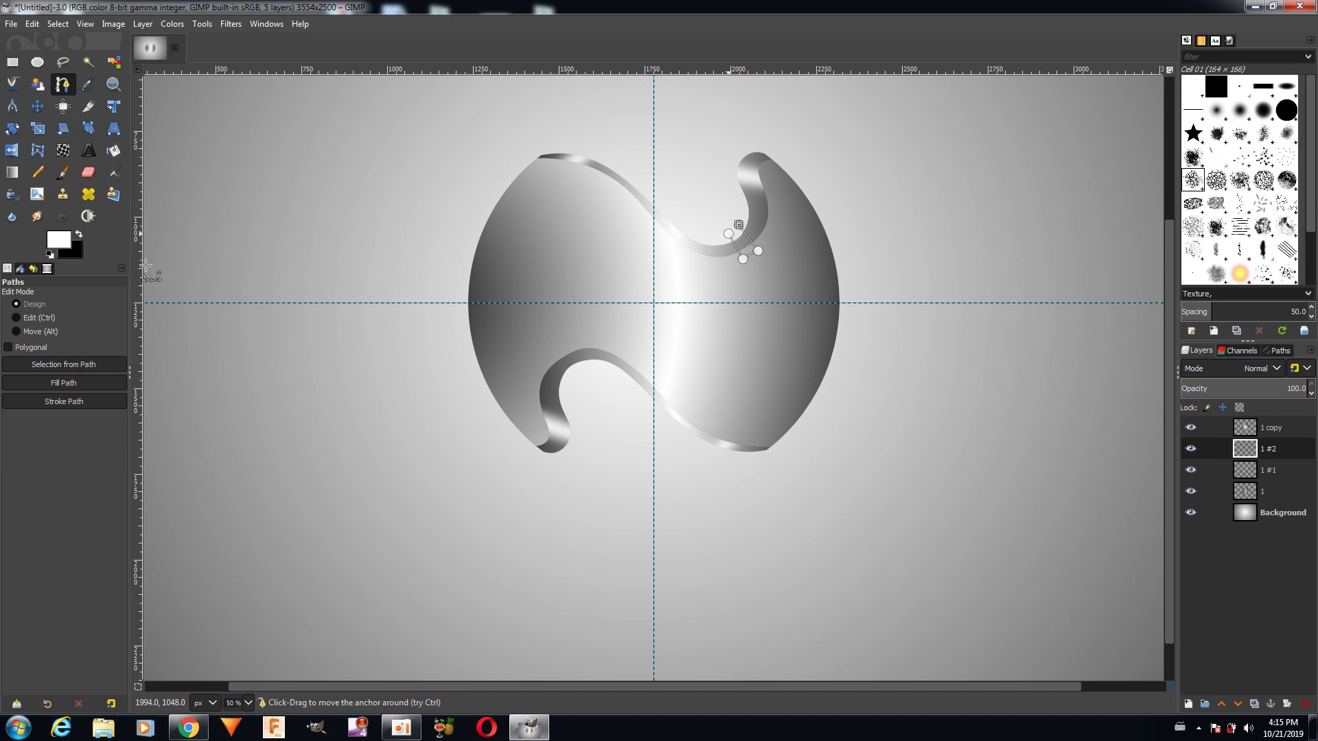
pyautogui.click(80, 235)
pyautogui.click(113, 382)
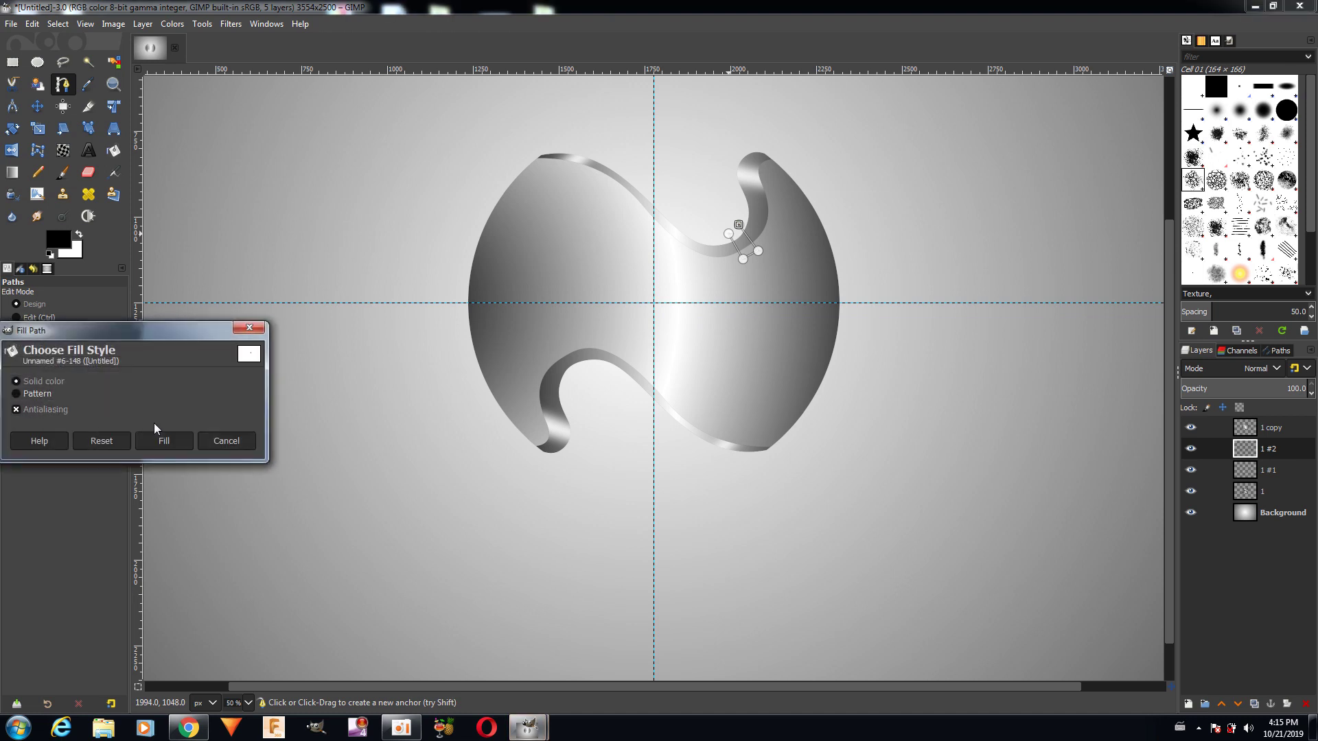
pyautogui.click(166, 434)
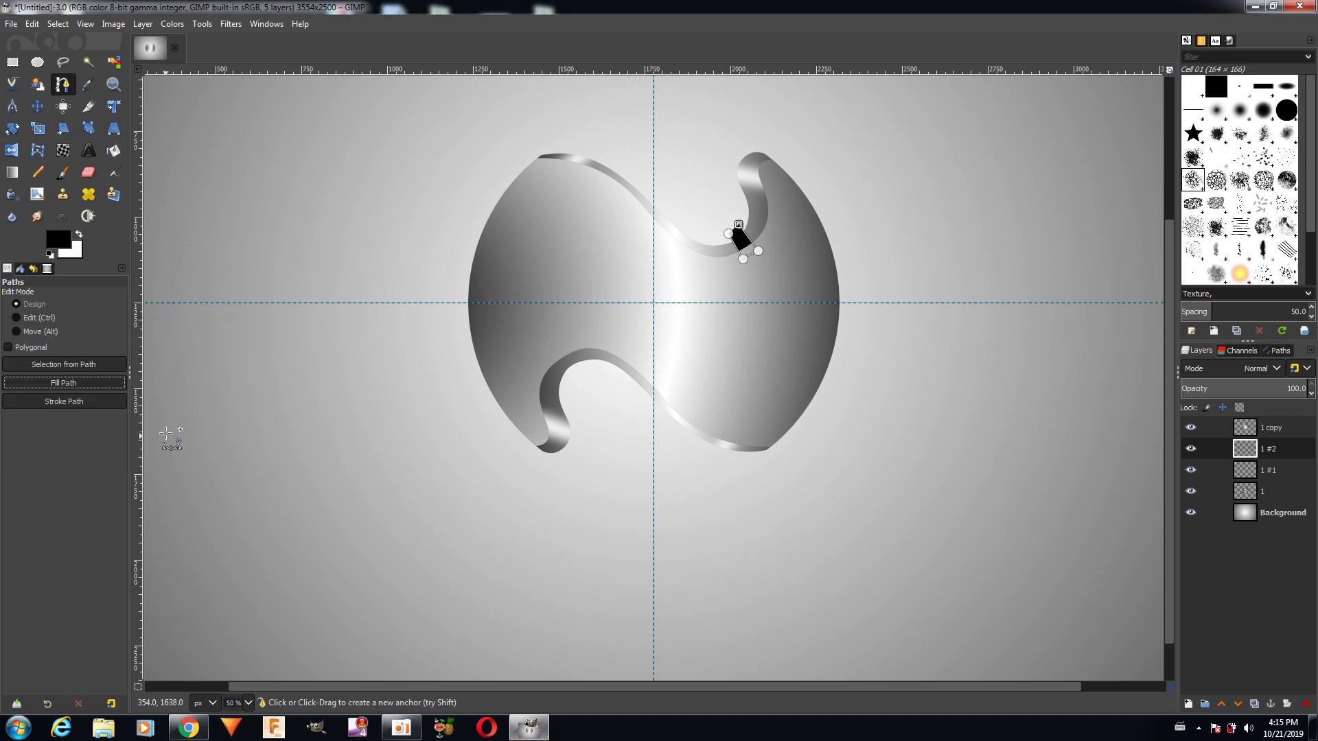
pyautogui.click(37, 106)
# - Fill a second small path at the lower-left inner curve with solid black
pyautogui.click(67, 27)
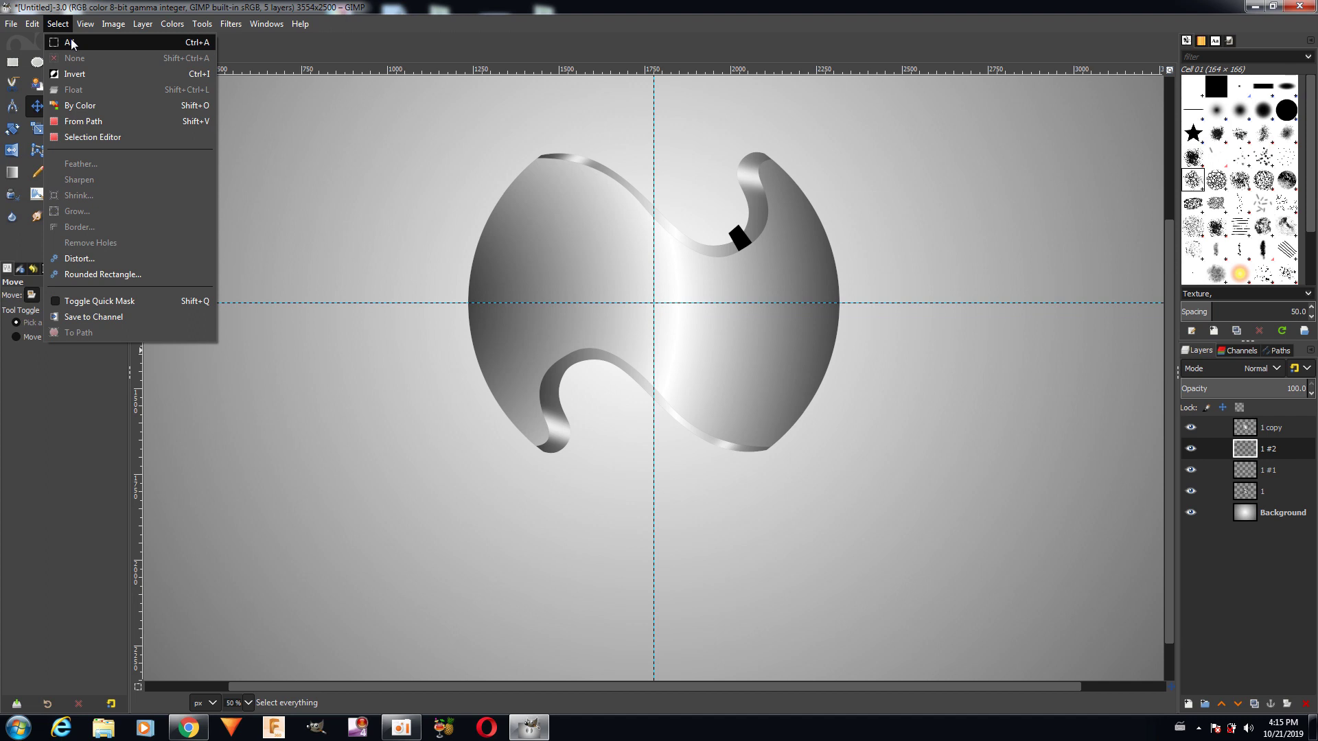
pyautogui.click(72, 58)
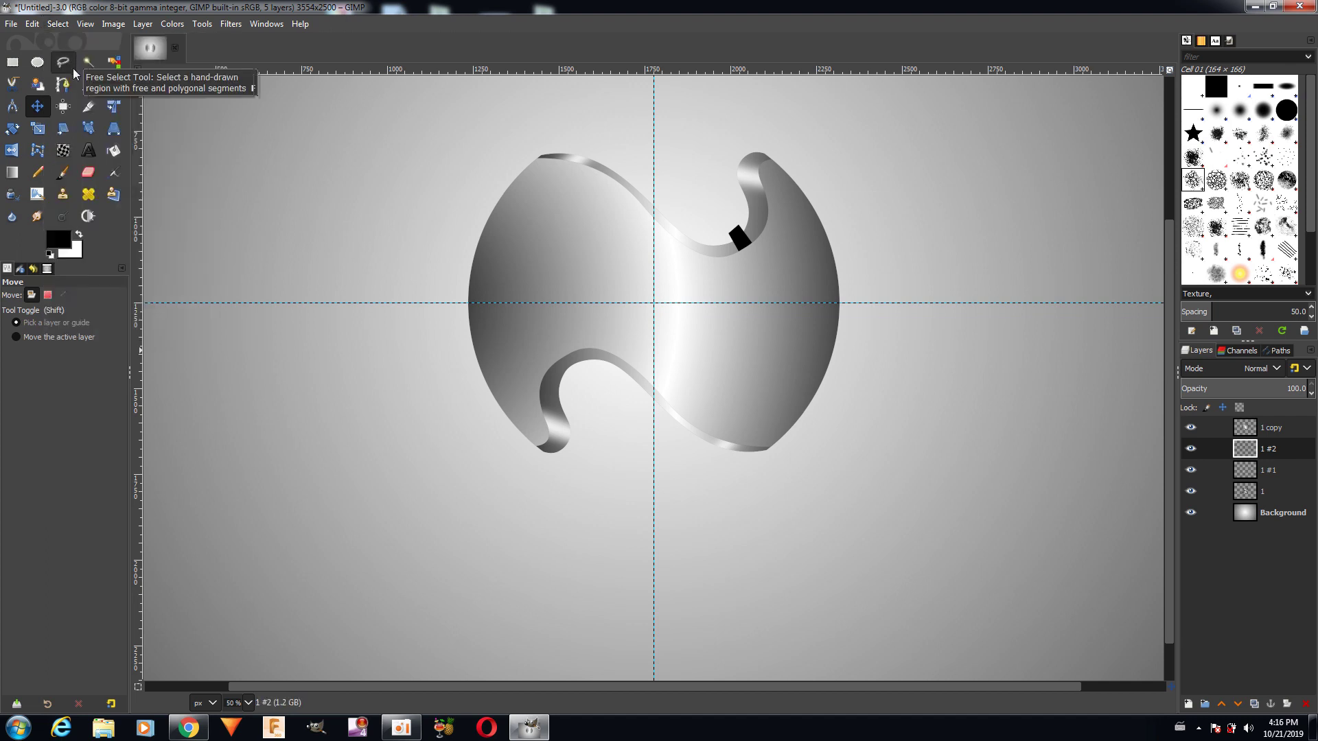
pyautogui.click(63, 83)
pyautogui.click(552, 351)
pyautogui.click(571, 380)
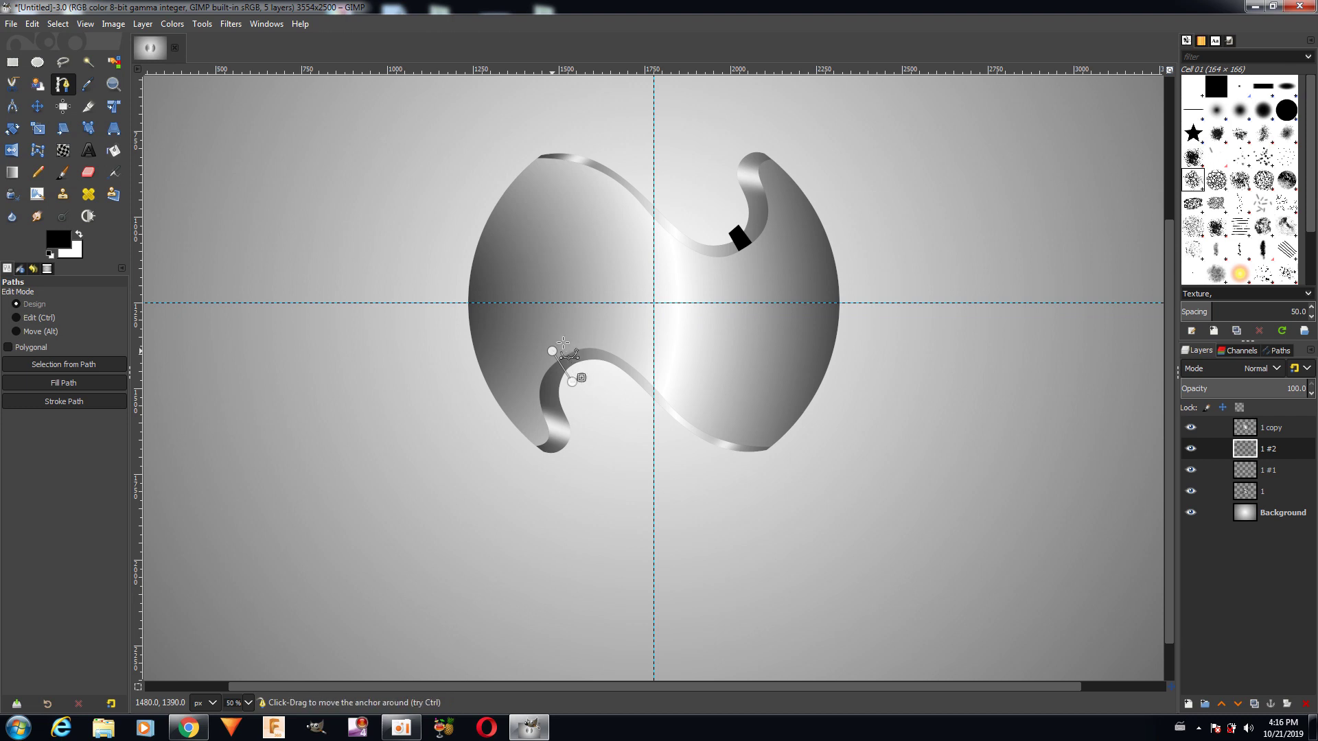
pyautogui.click(114, 382)
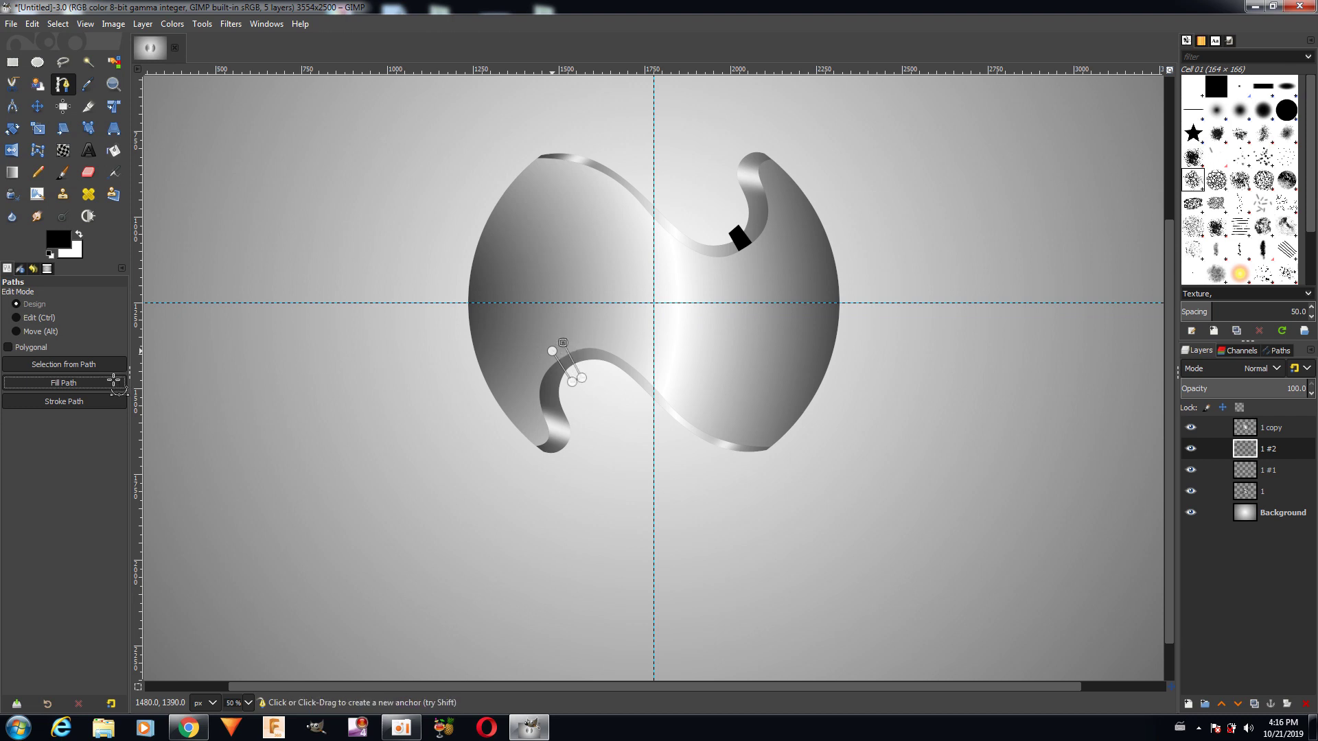
pyautogui.click(175, 435)
pyautogui.click(43, 106)
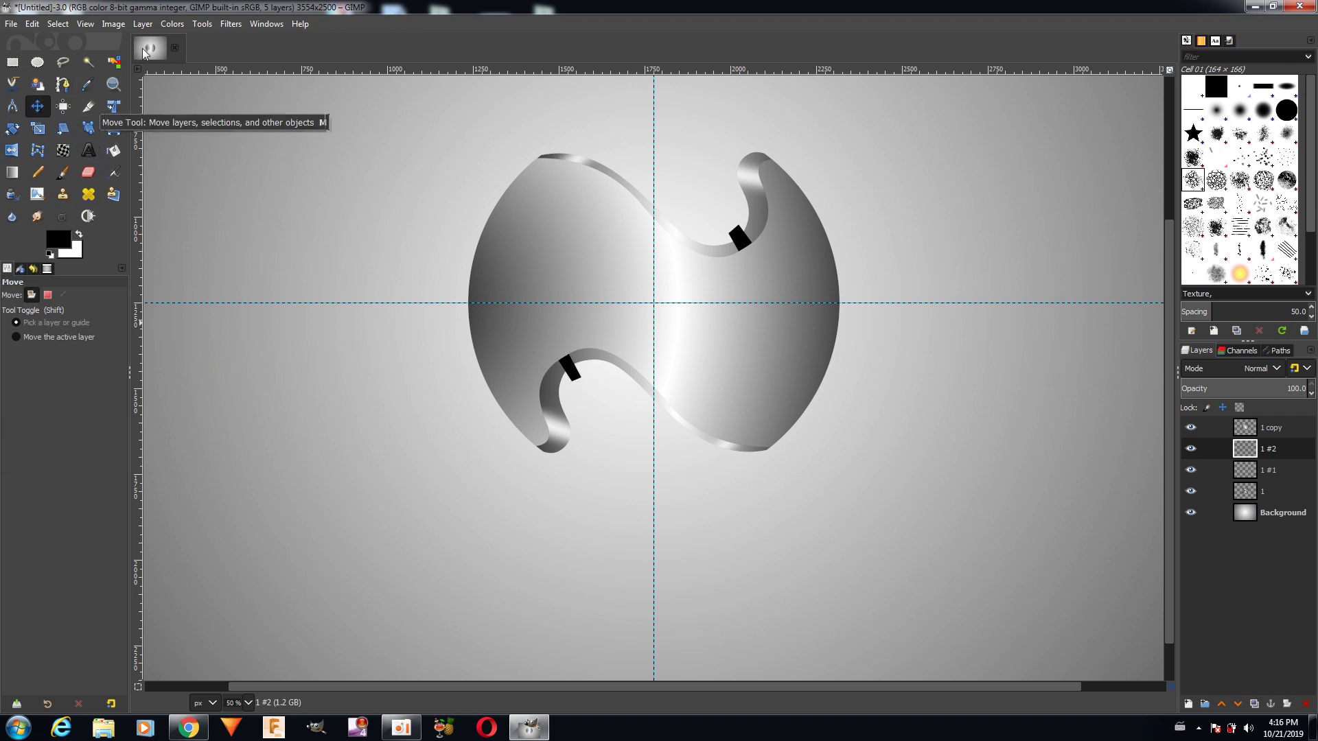
pyautogui.click(238, 24)
pyautogui.moveTo(243, 116)
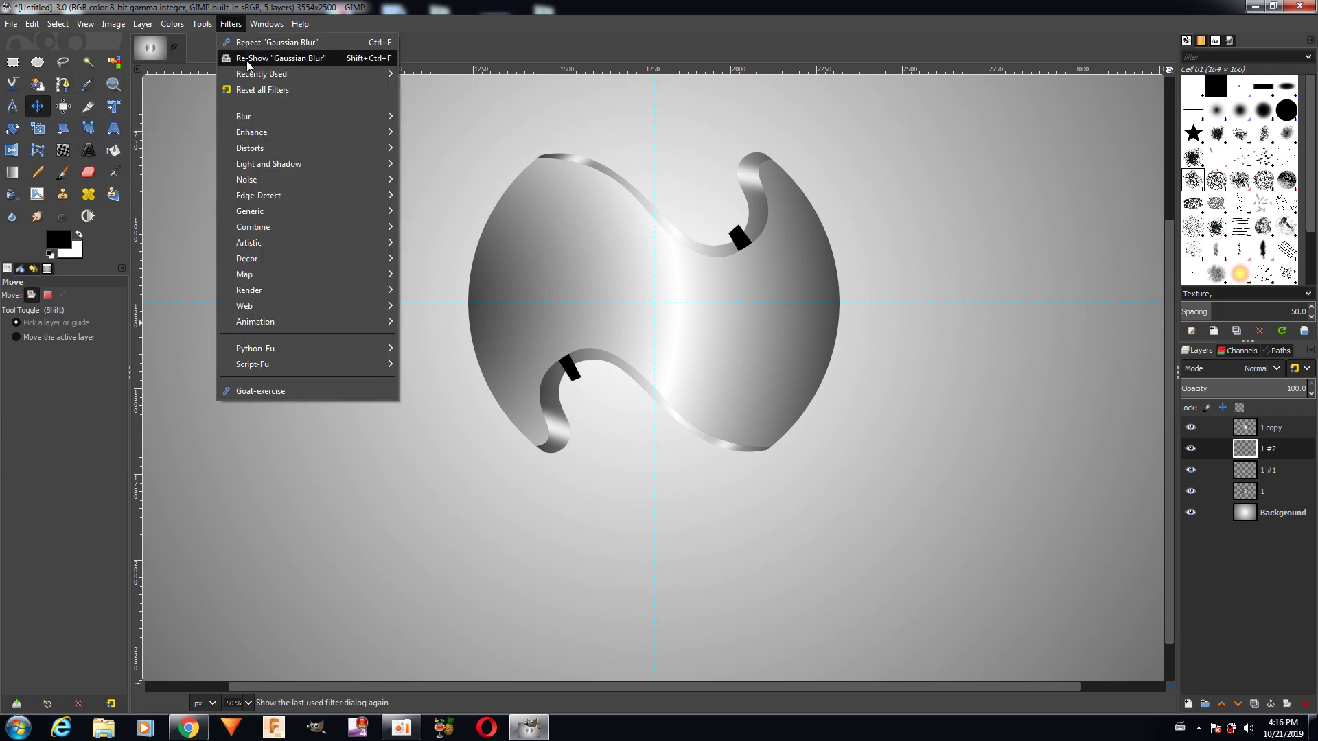
# - Apply a Gaussian Blur of about 15 to the two black marks
pyautogui.click(425, 117)
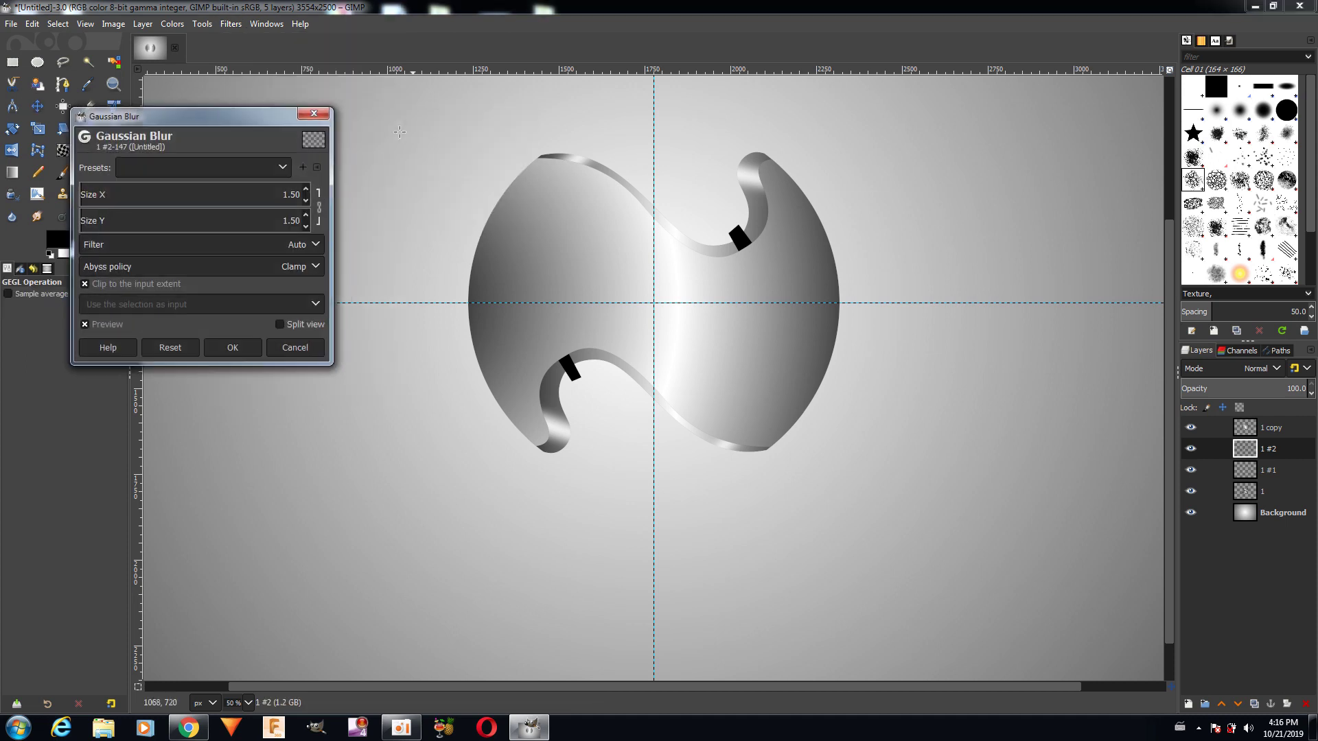
pyautogui.moveTo(104, 199); pyautogui.dragTo(112, 200)
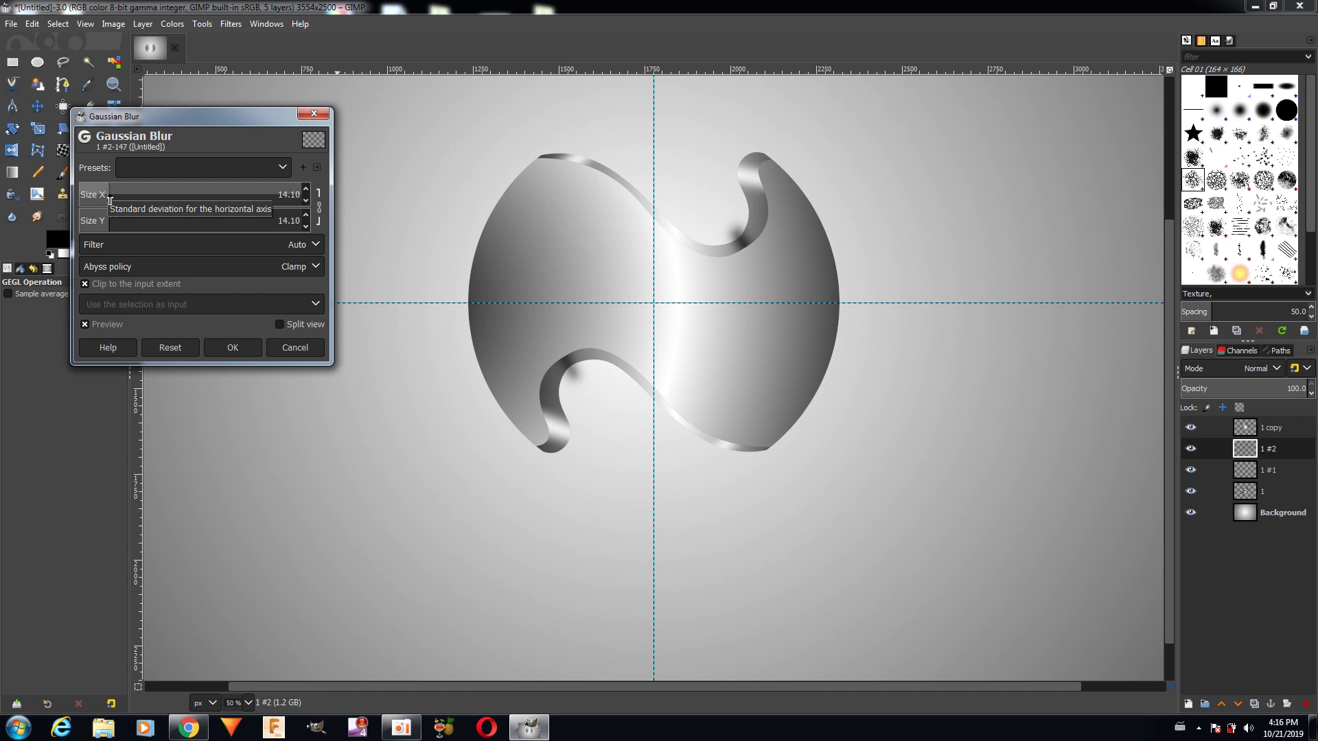
pyautogui.moveTo(111, 201); pyautogui.dragTo(112, 201)
pyautogui.click(115, 201)
pyautogui.click(218, 348)
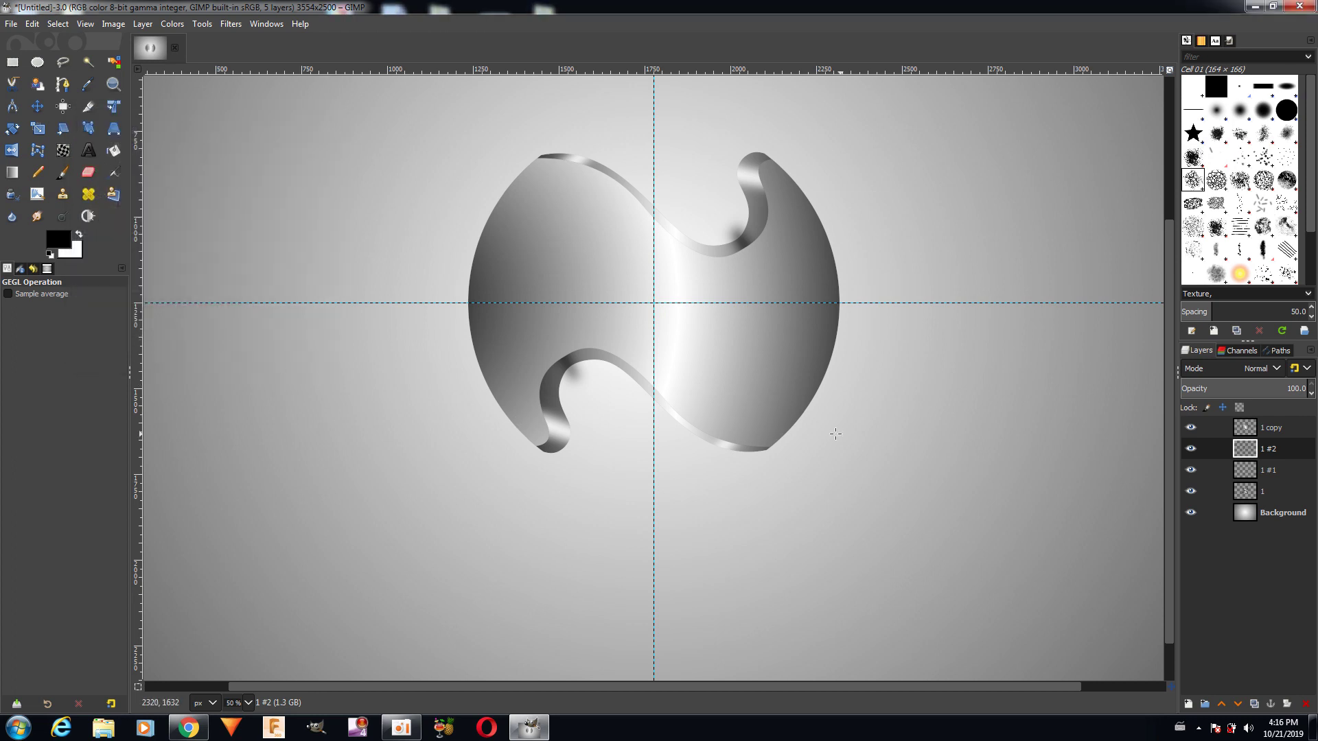
# - Use layer 1's alpha as an inverted selection to cut the outside shadow from layer 1 #2
pyautogui.rightClick(1237, 494)
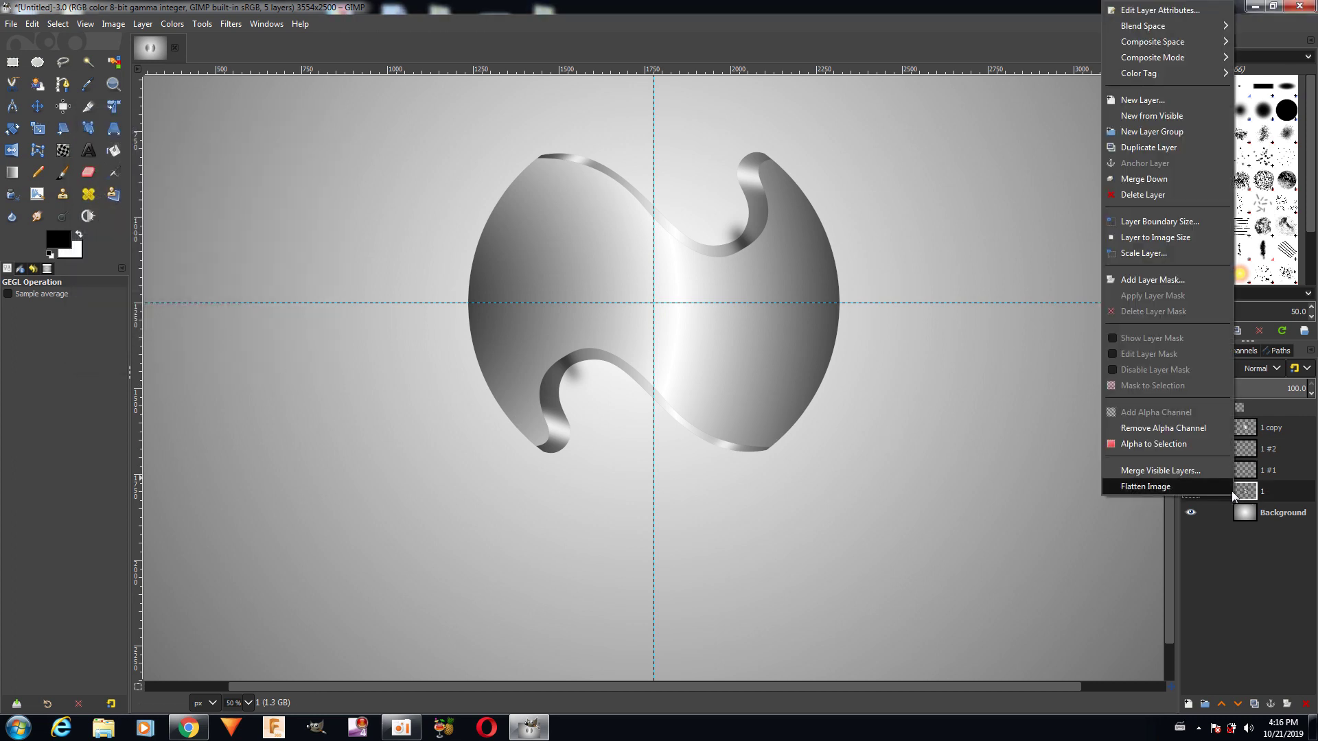
pyautogui.click(1188, 446)
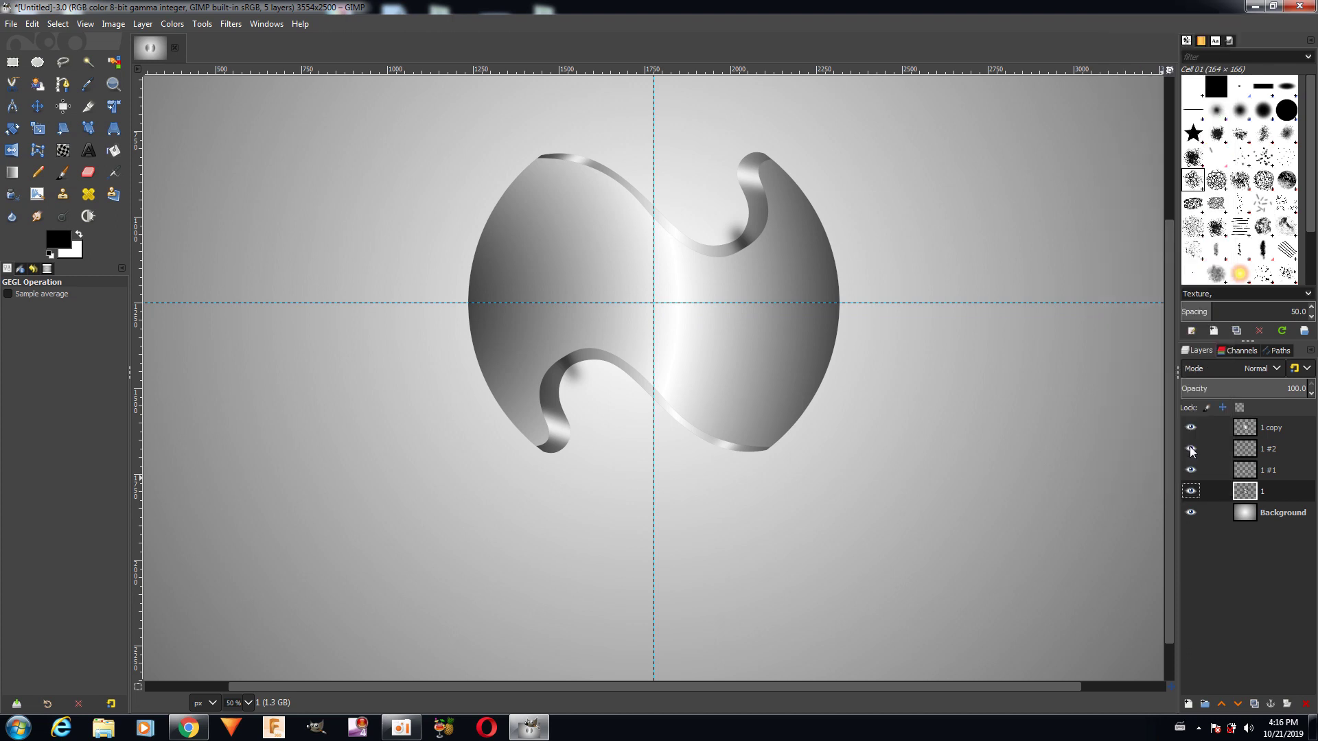
pyautogui.click(1228, 447)
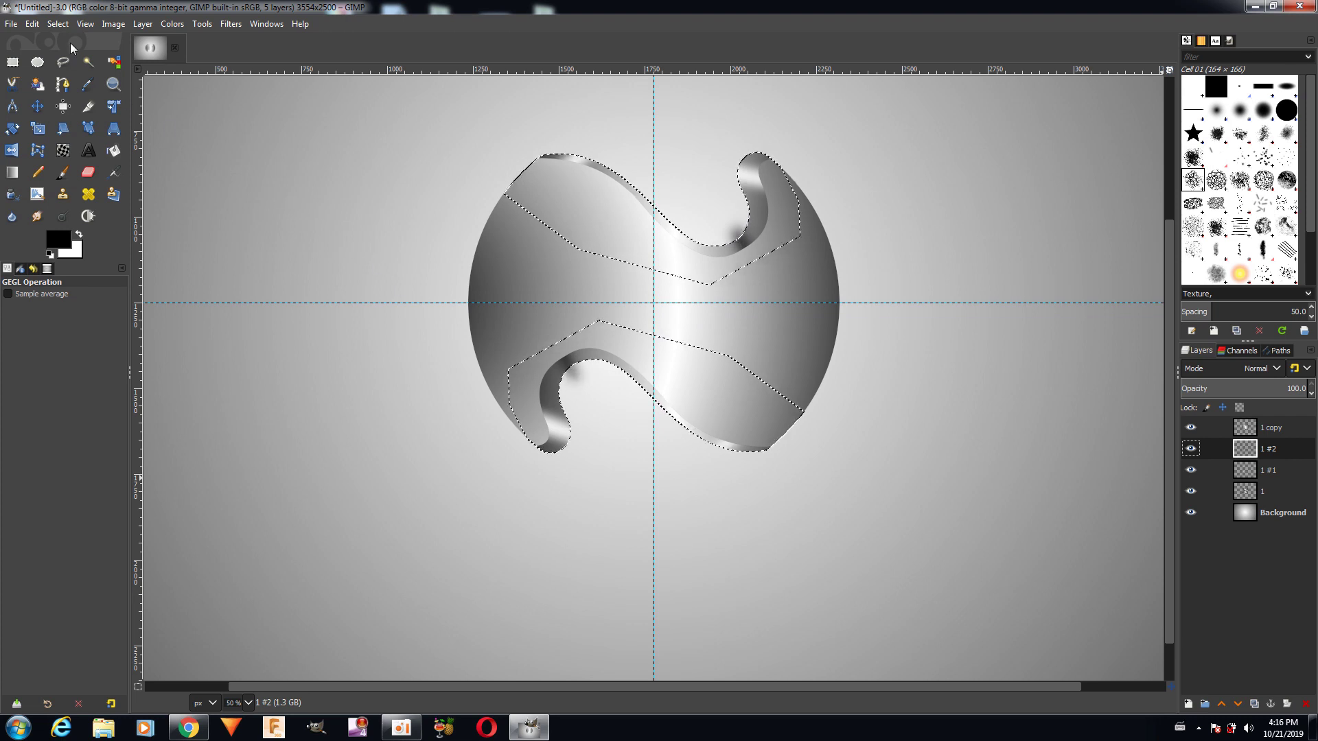
pyautogui.click(58, 24)
pyautogui.click(60, 73)
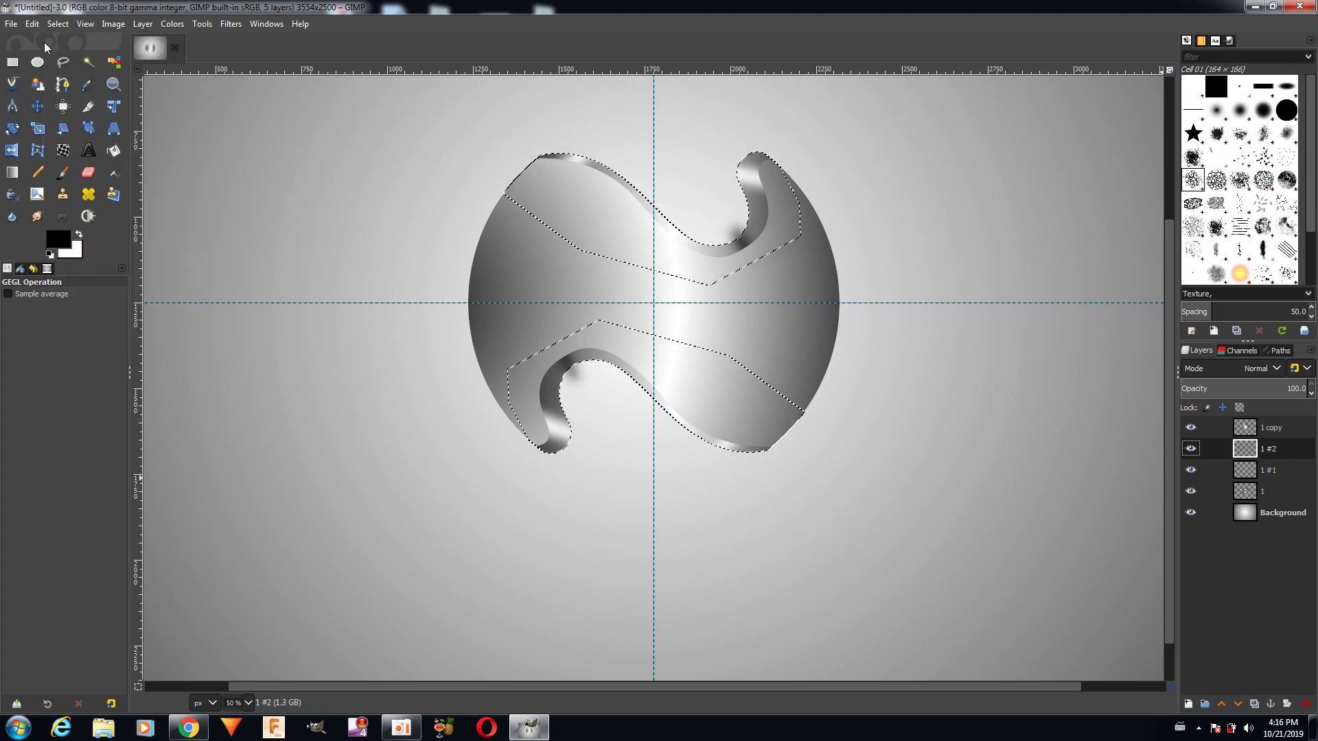
pyautogui.click(33, 24)
pyautogui.click(41, 101)
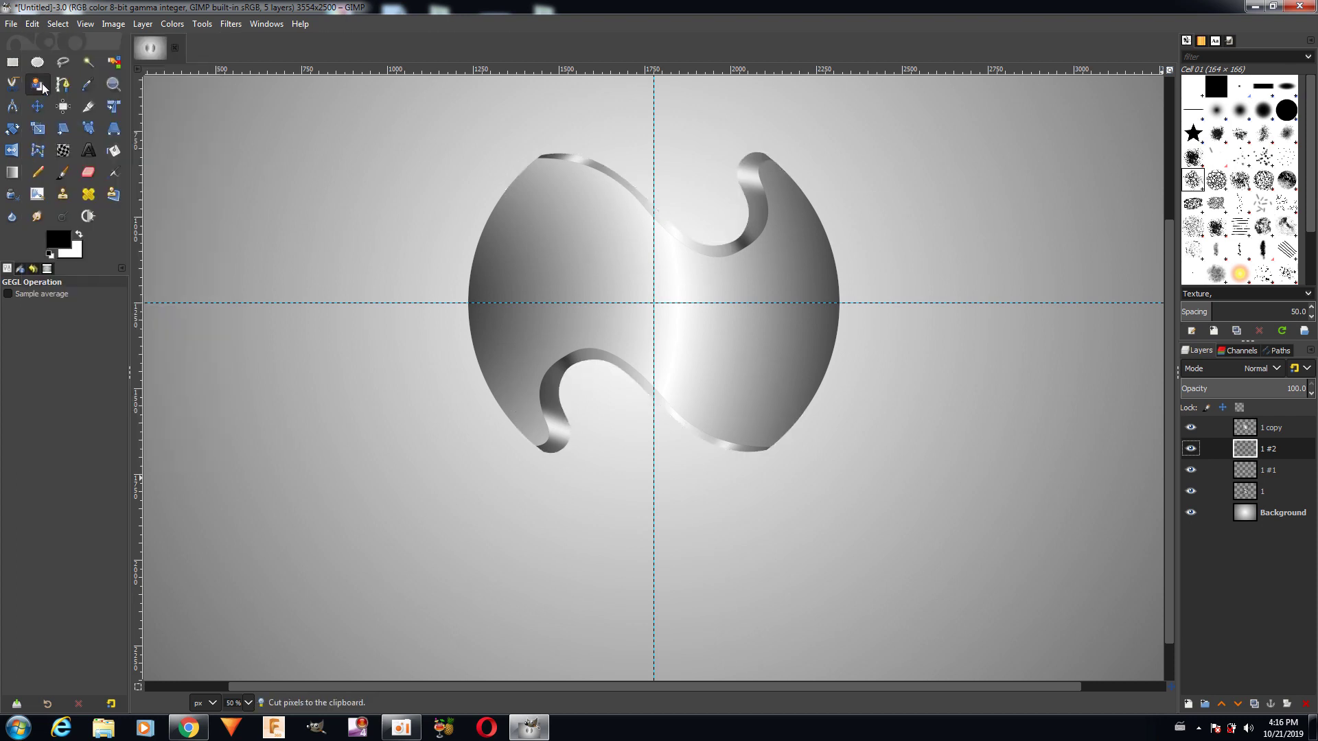
pyautogui.click(58, 23)
pyautogui.click(74, 58)
pyautogui.click(1190, 448)
# - Merge layer 1 #2 and the highlight layer down into layer 1, leaving three layers
pyautogui.rightClick(1233, 456)
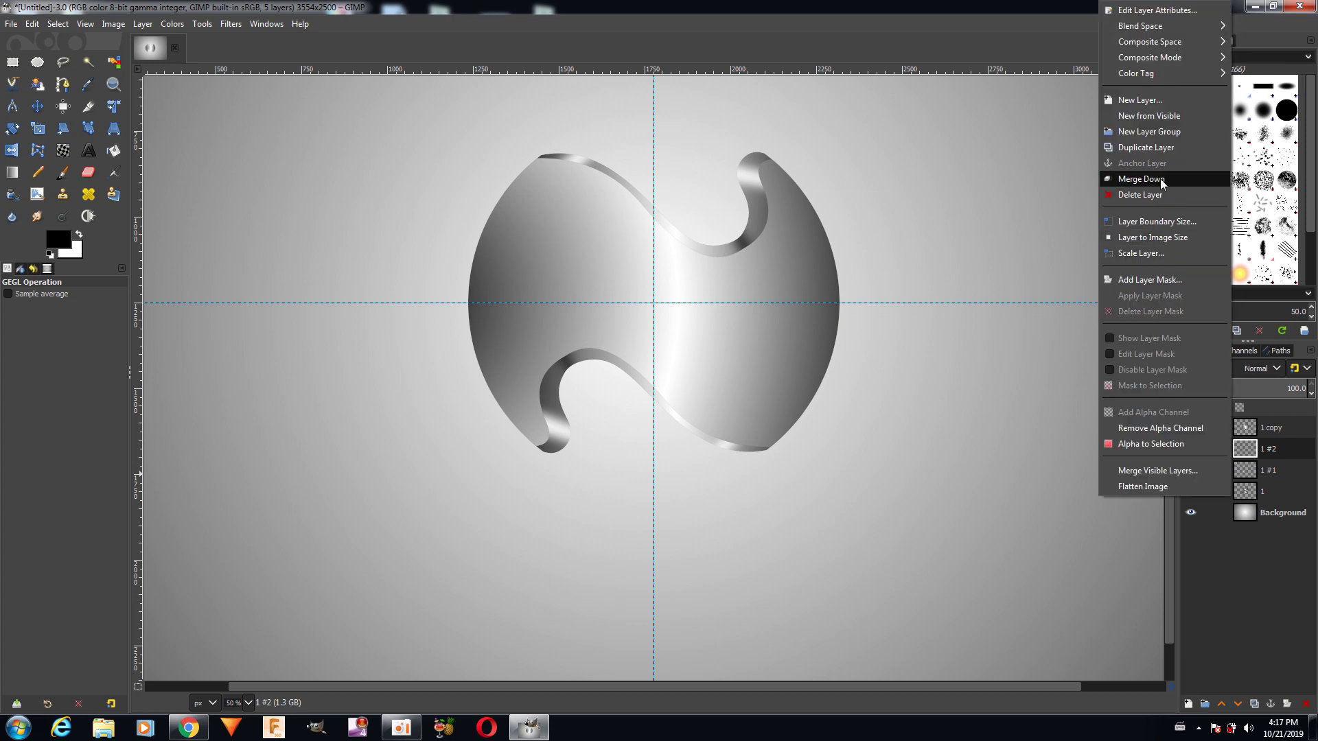
pyautogui.click(1161, 180)
pyautogui.rightClick(1254, 448)
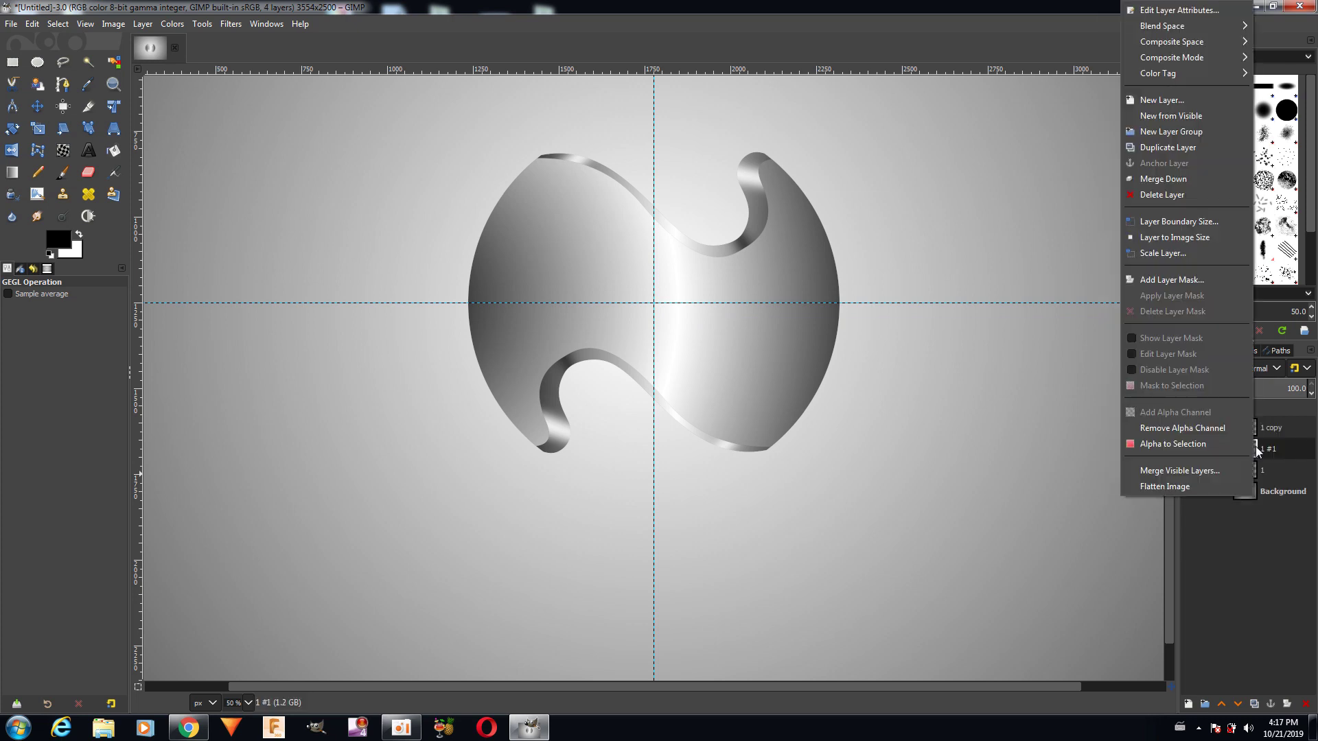
pyautogui.click(1183, 179)
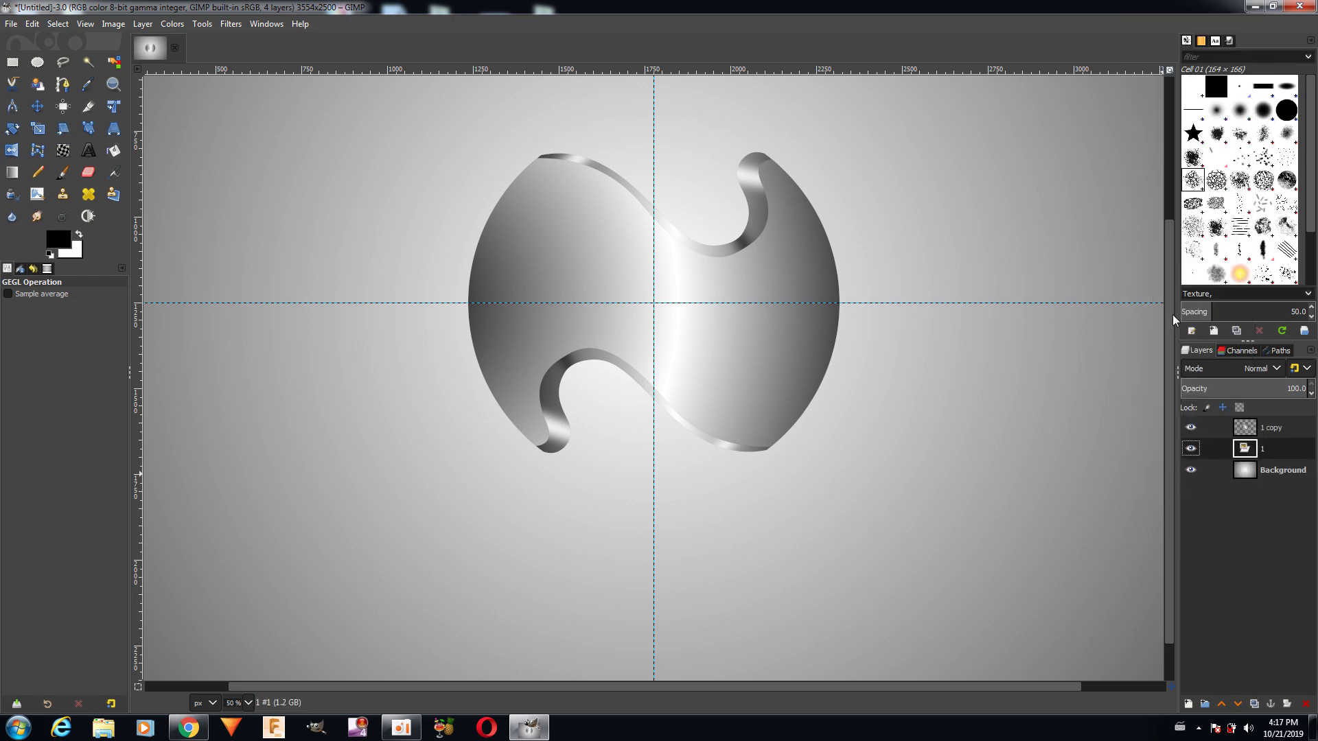
pyautogui.click(1192, 449)
pyautogui.click(1192, 449)
pyautogui.click(1244, 431)
pyautogui.click(1192, 427)
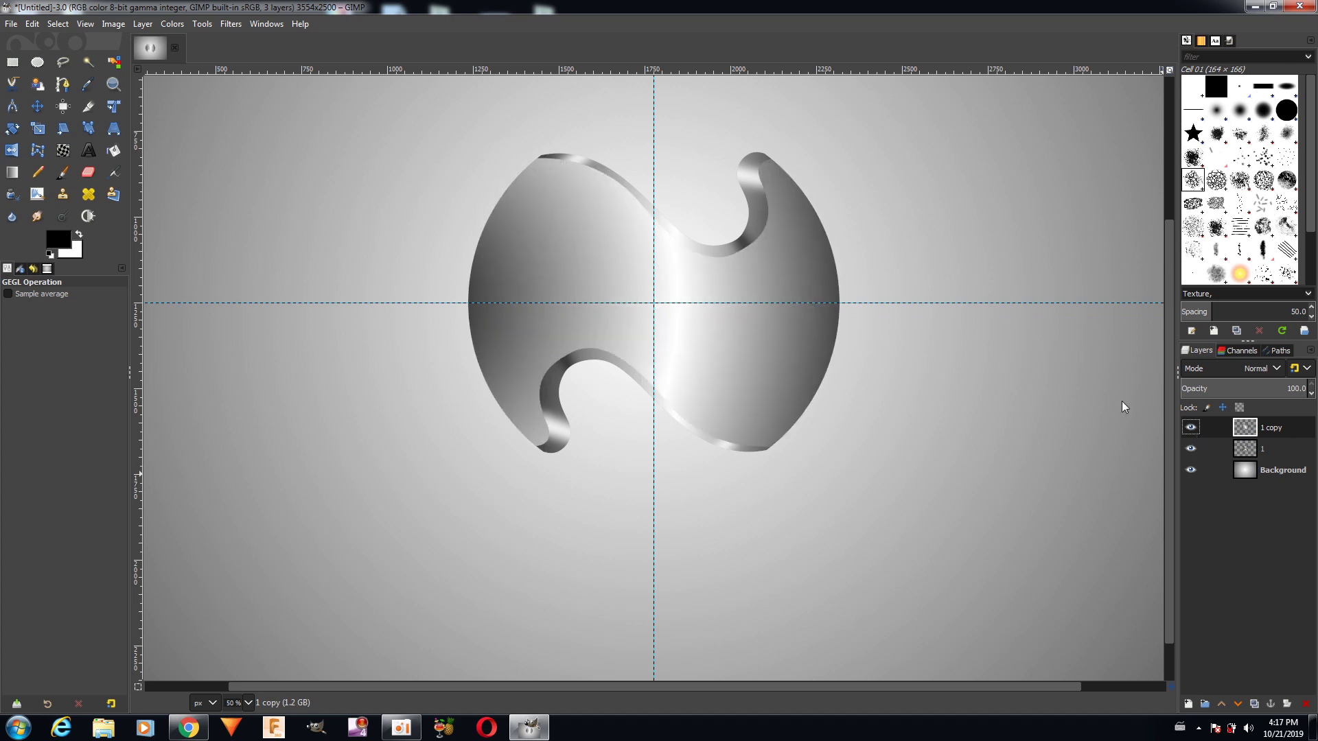
# - Duplicate layer 1 copy and fill its opaque shape with red ff0000
pyautogui.click(1254, 704)
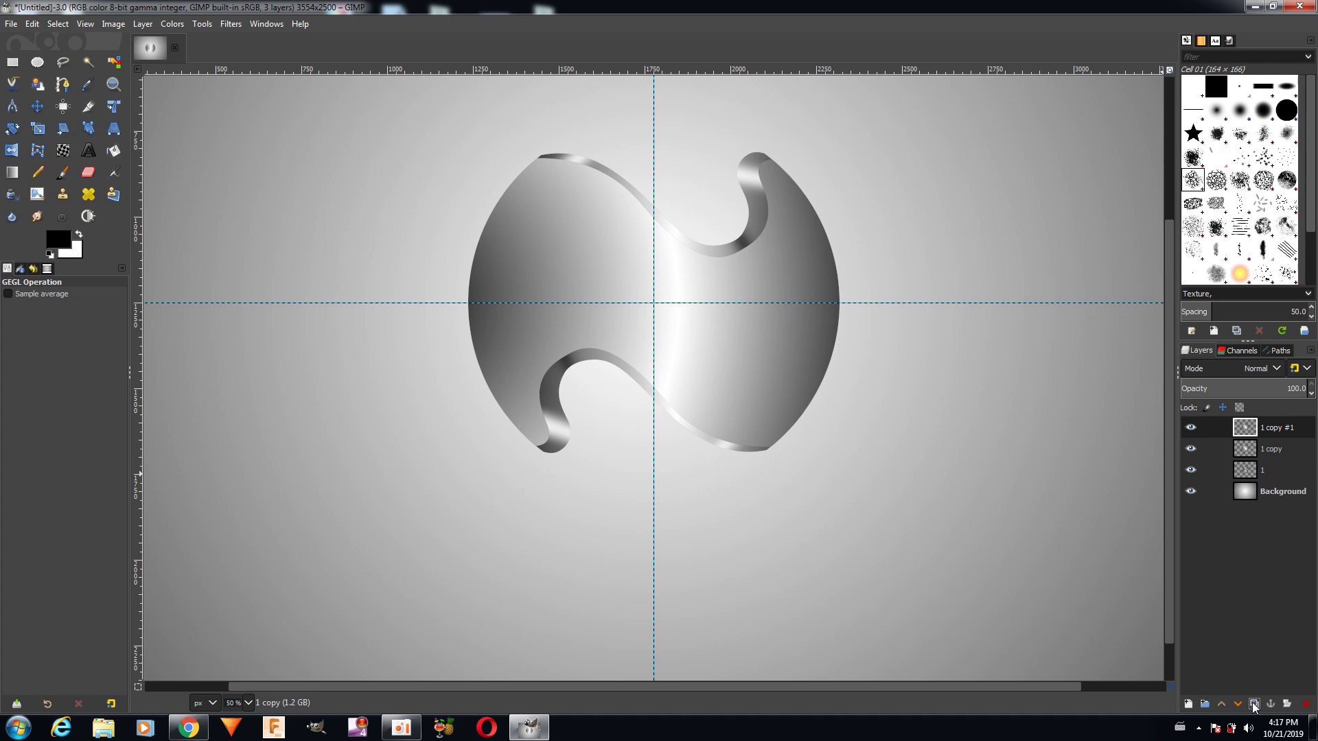
pyautogui.rightClick(1250, 430)
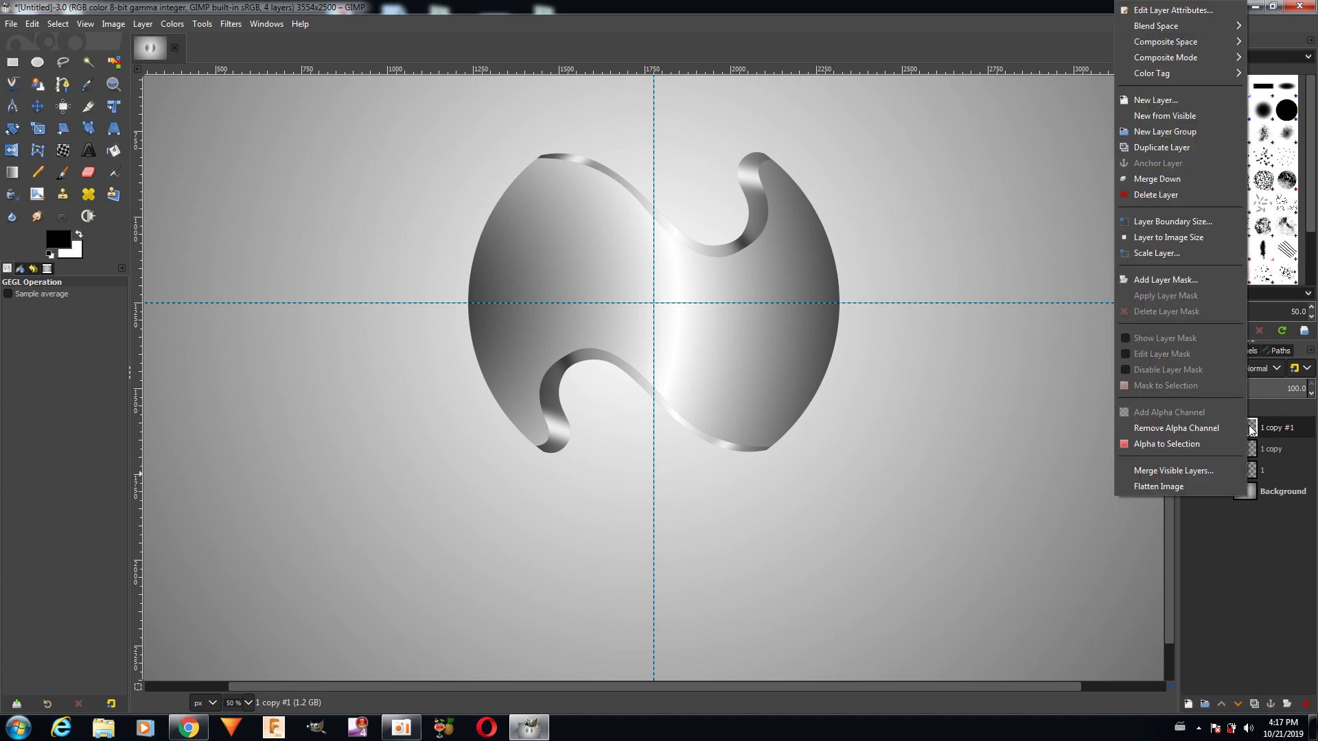
pyautogui.click(1200, 445)
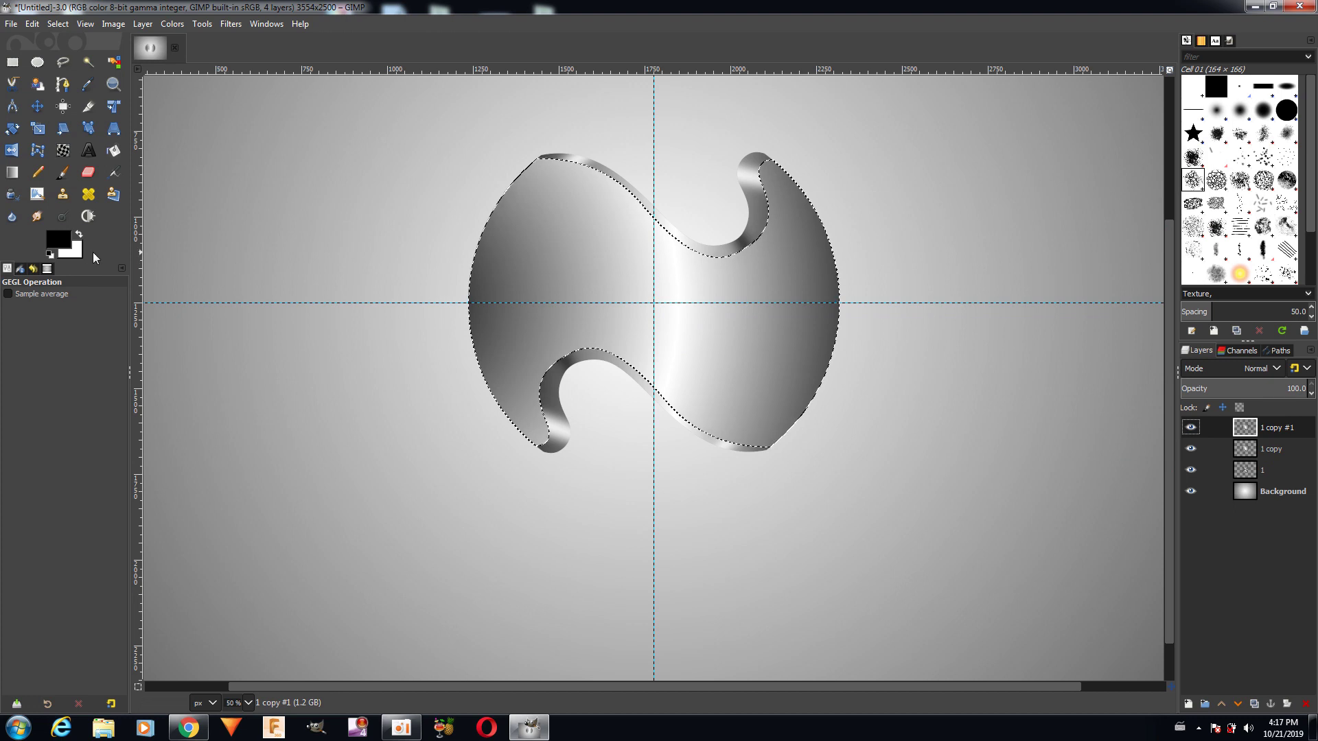
pyautogui.click(50, 242)
pyautogui.click(117, 173)
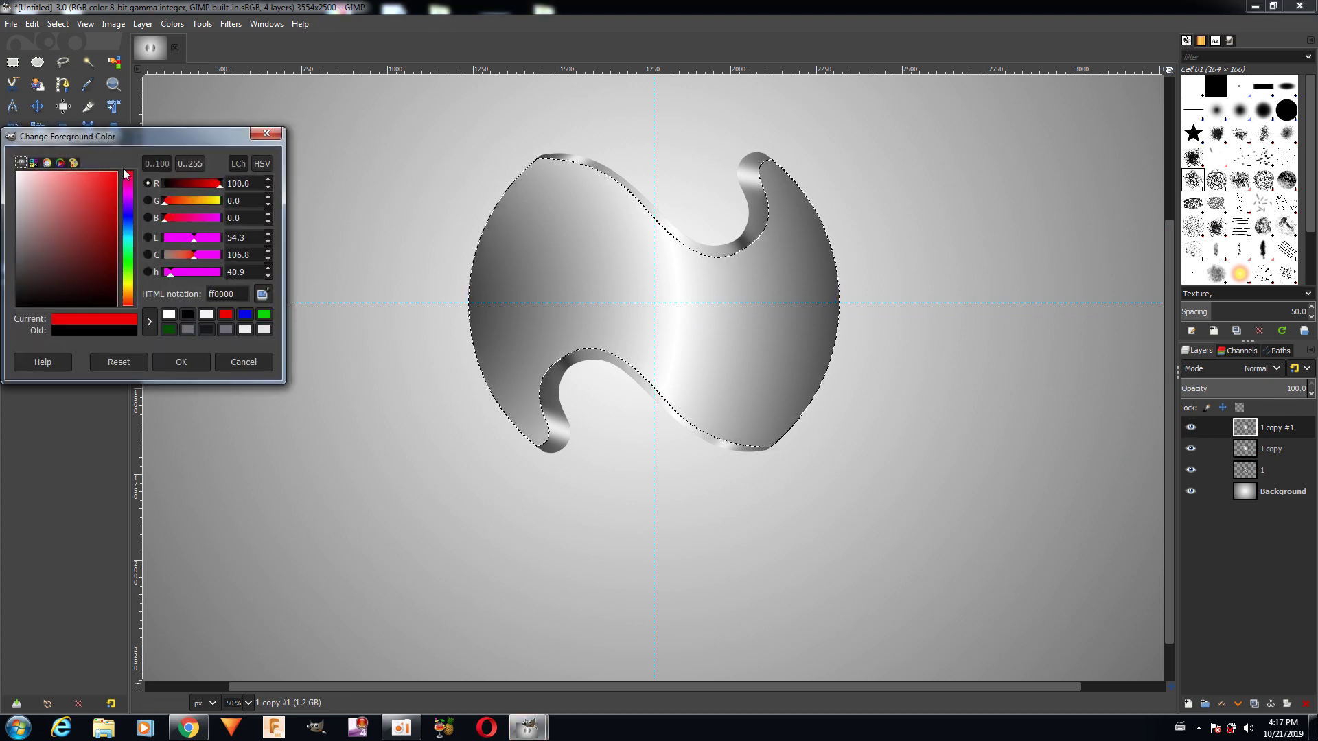
pyautogui.click(179, 361)
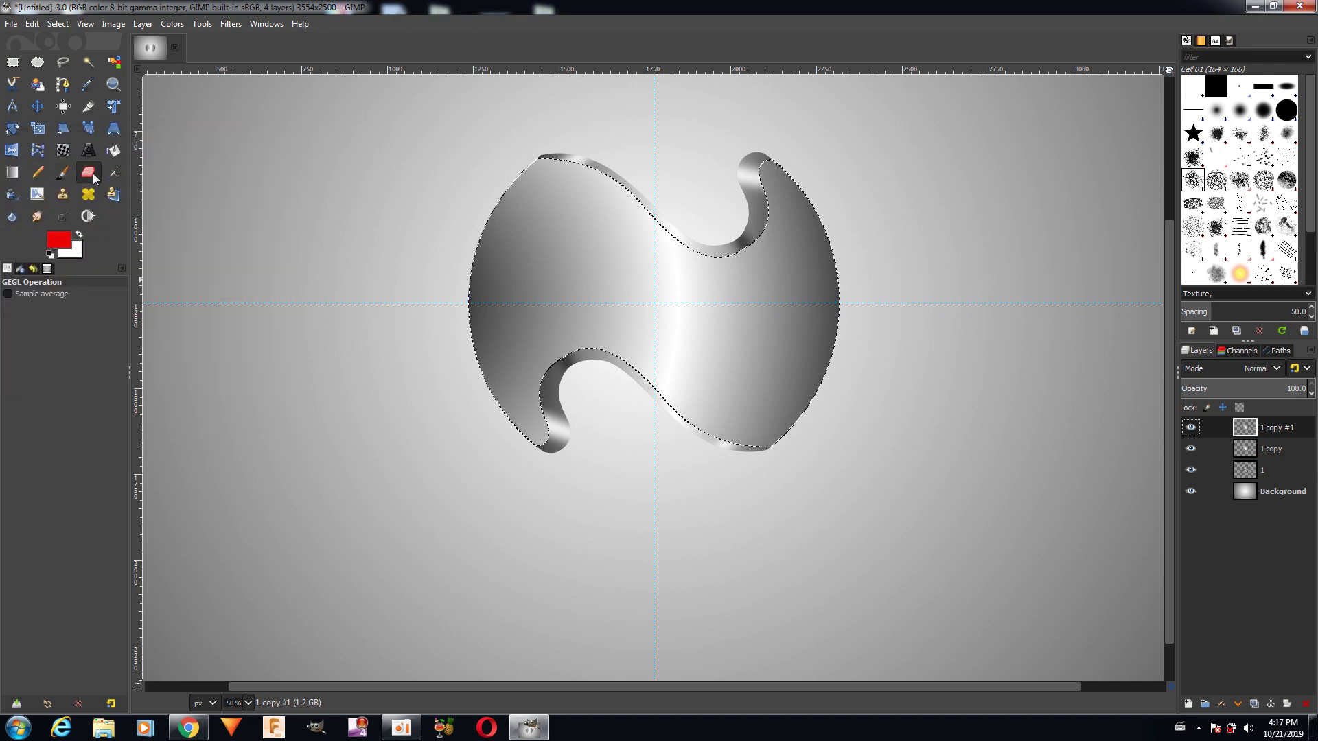
pyautogui.click(33, 23)
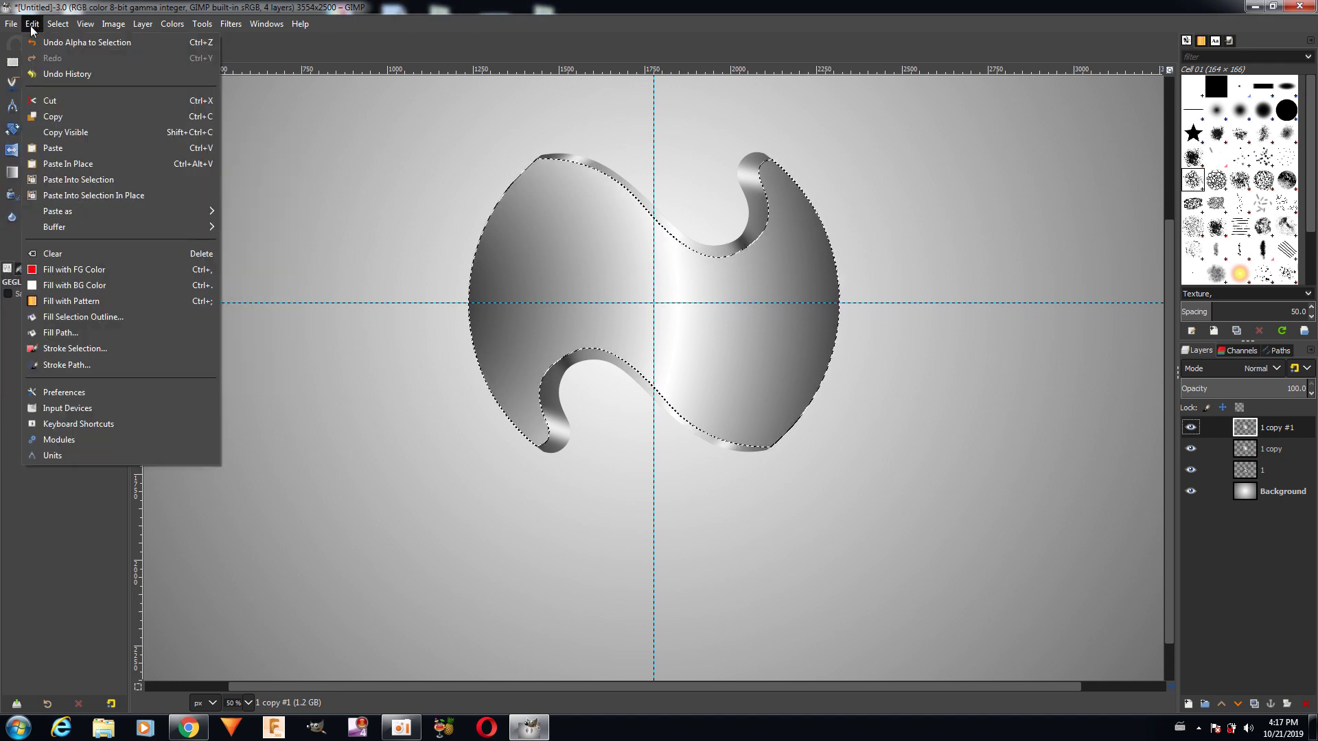
pyautogui.click(67, 271)
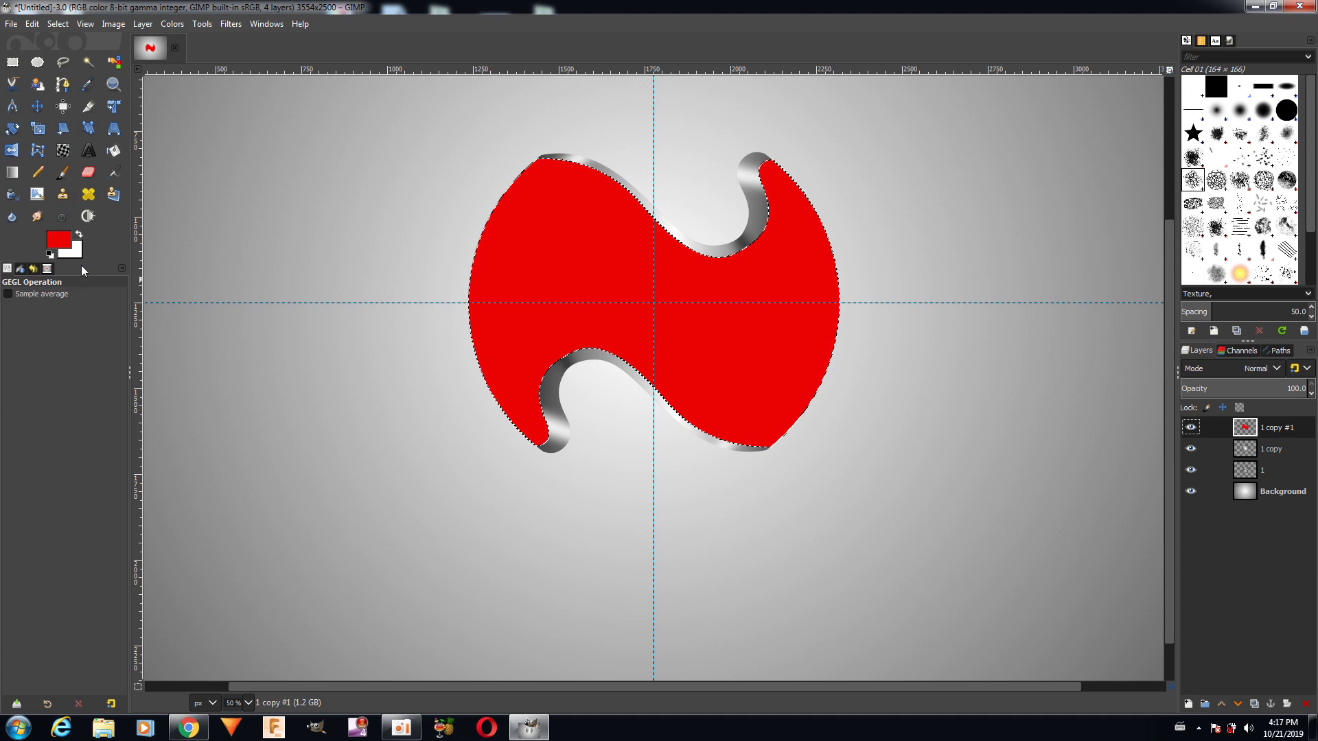
pyautogui.click(57, 23)
# - Clear the selection and set layer 1 copy #1's mode to Darken only
pyautogui.click(68, 50)
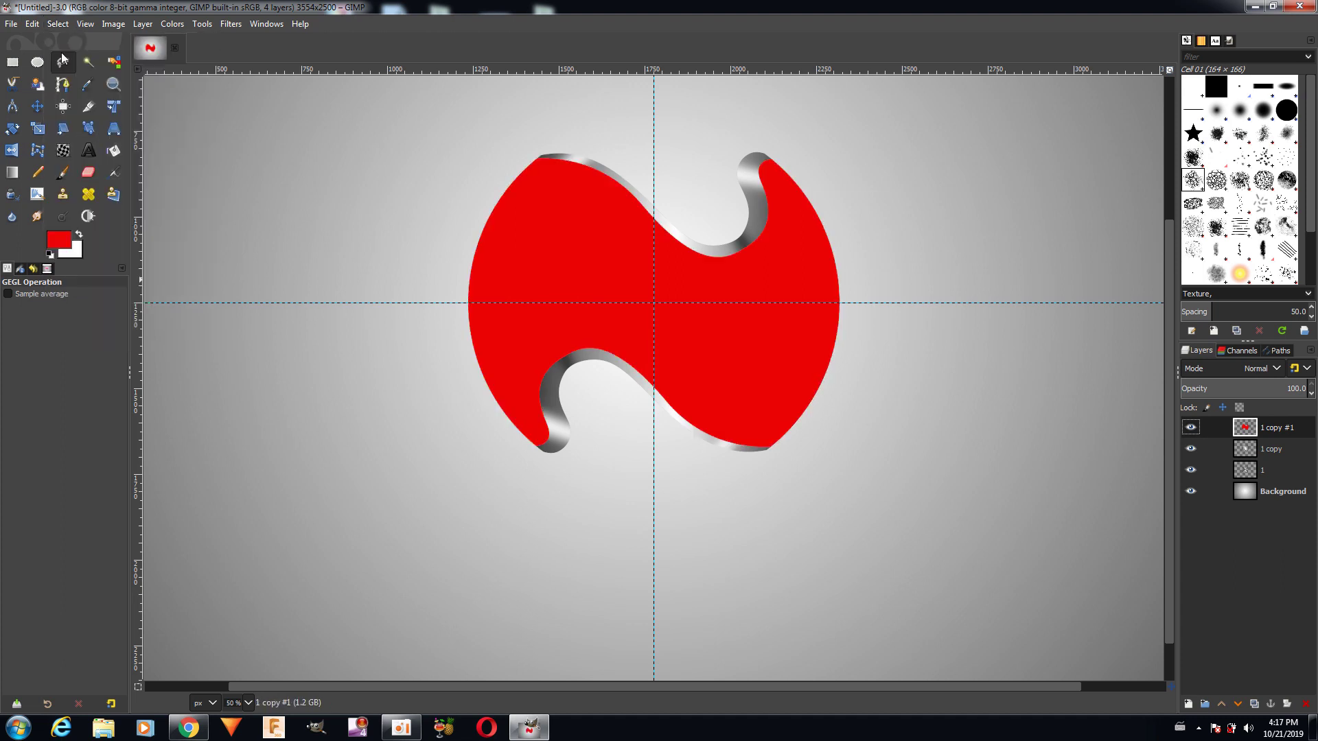
pyautogui.click(1279, 368)
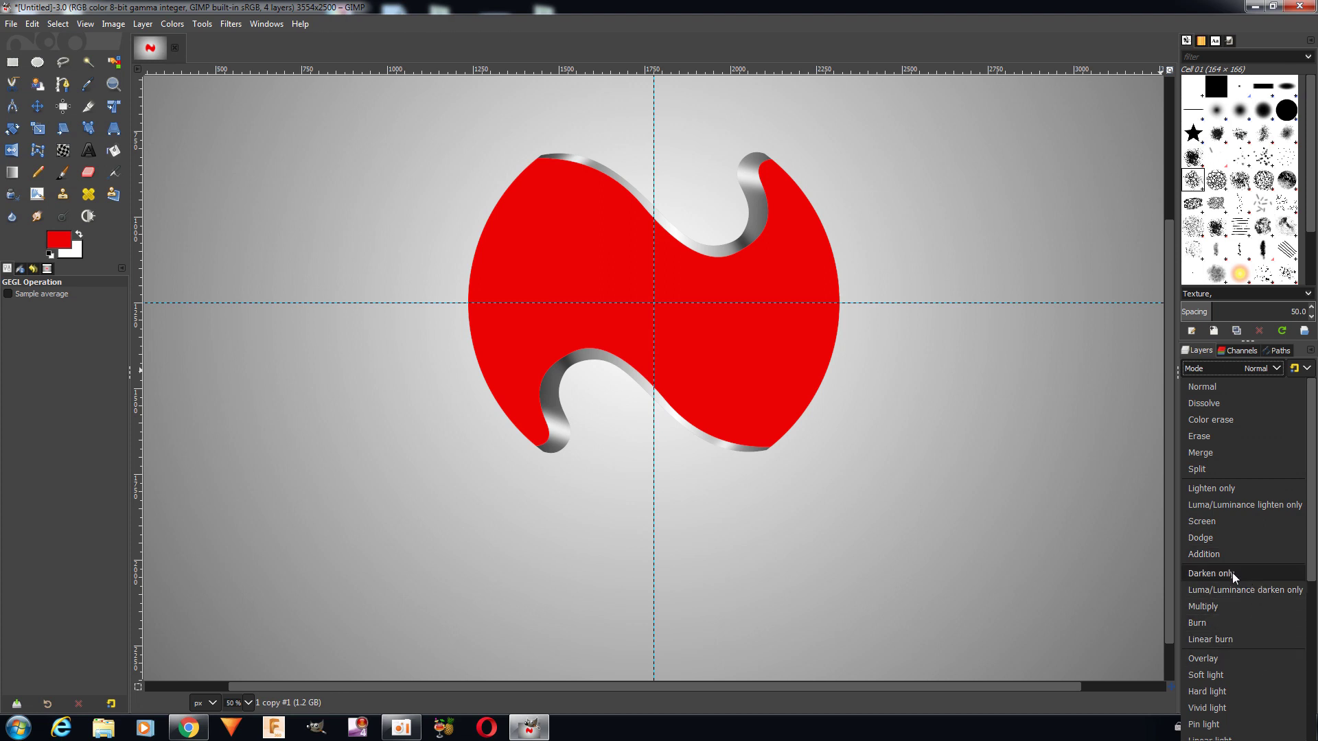
pyautogui.click(1211, 573)
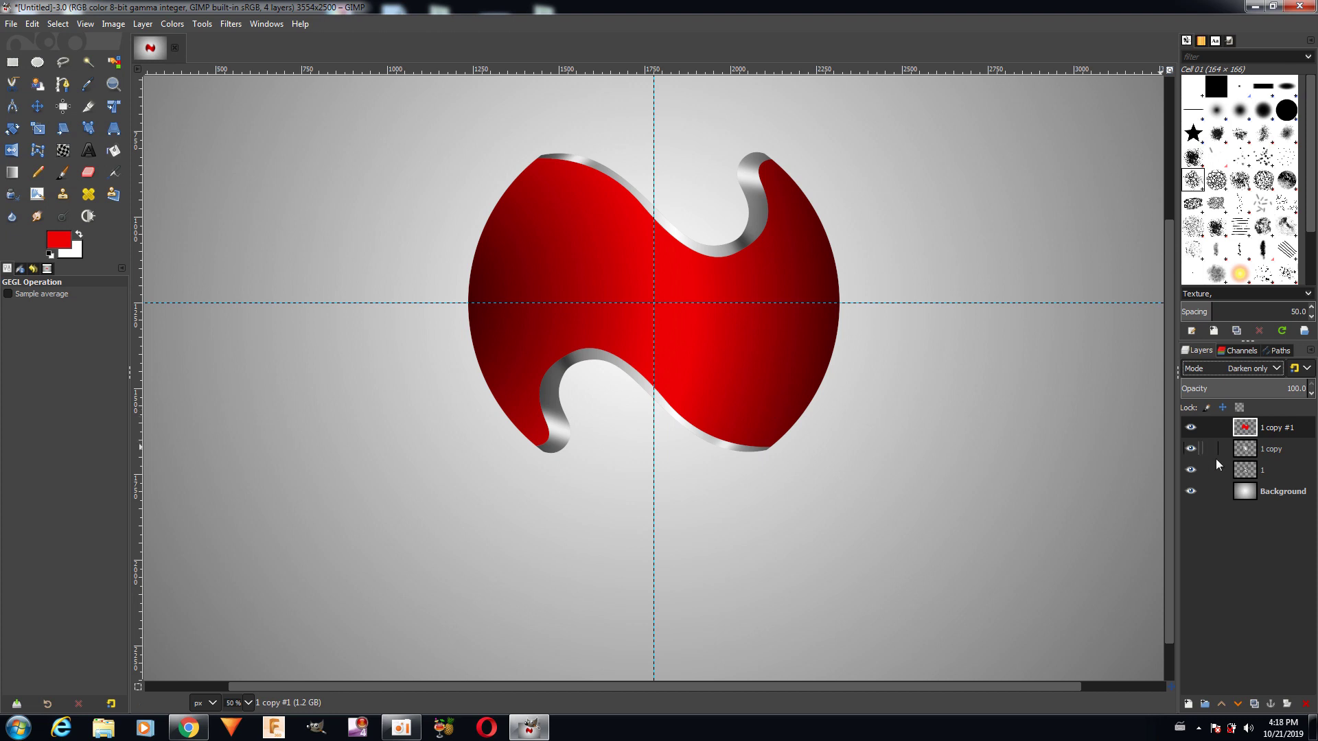
# - Load the 1 copy layer's opaque area as a selection and hide the red layer
pyautogui.click(1246, 451)
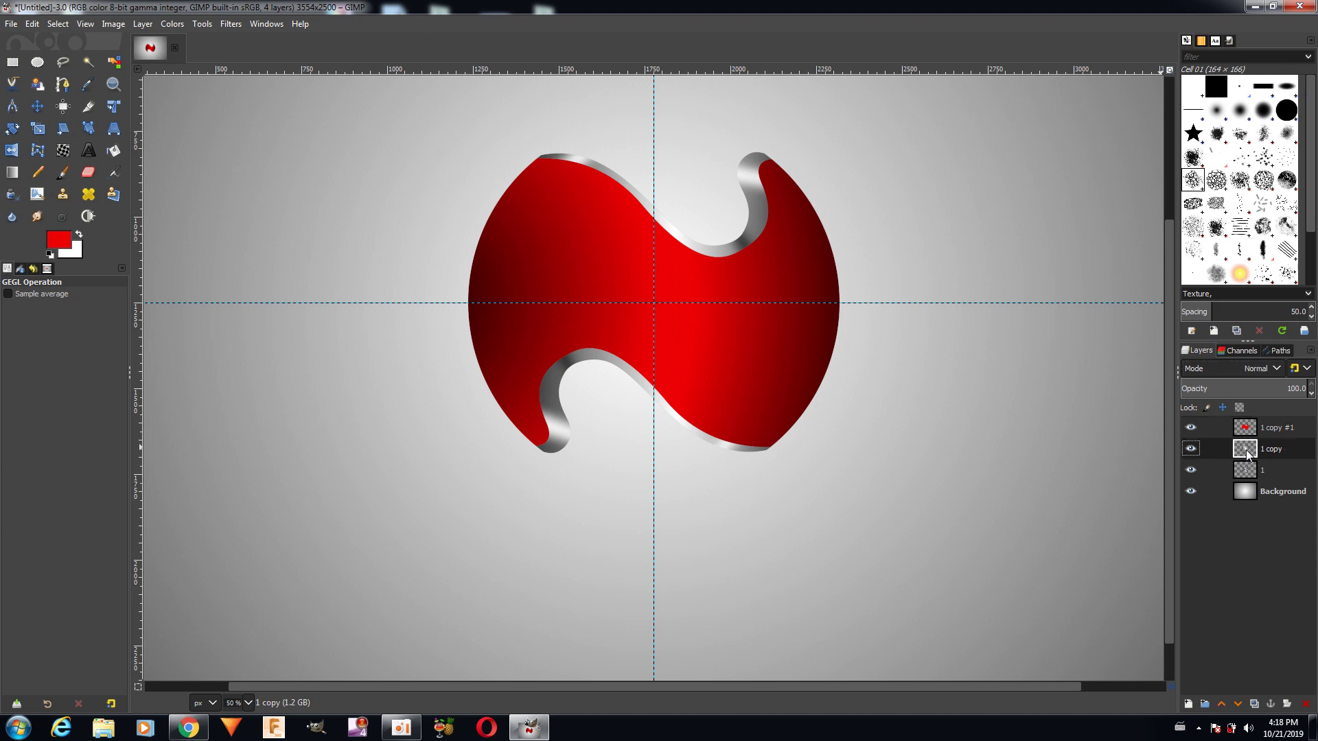
pyautogui.rightClick(1245, 450)
pyautogui.click(1230, 446)
pyautogui.click(1191, 427)
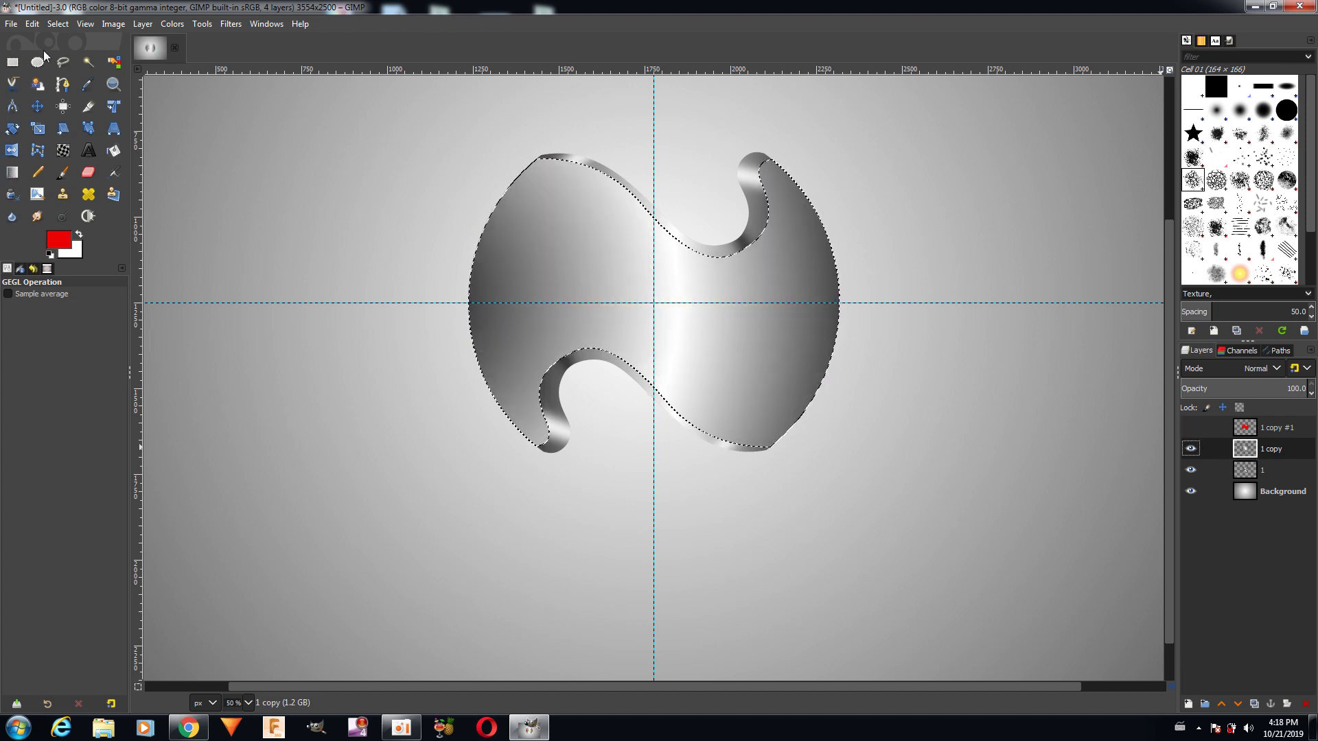
pyautogui.click(55, 25)
pyautogui.click(69, 58)
pyautogui.click(61, 26)
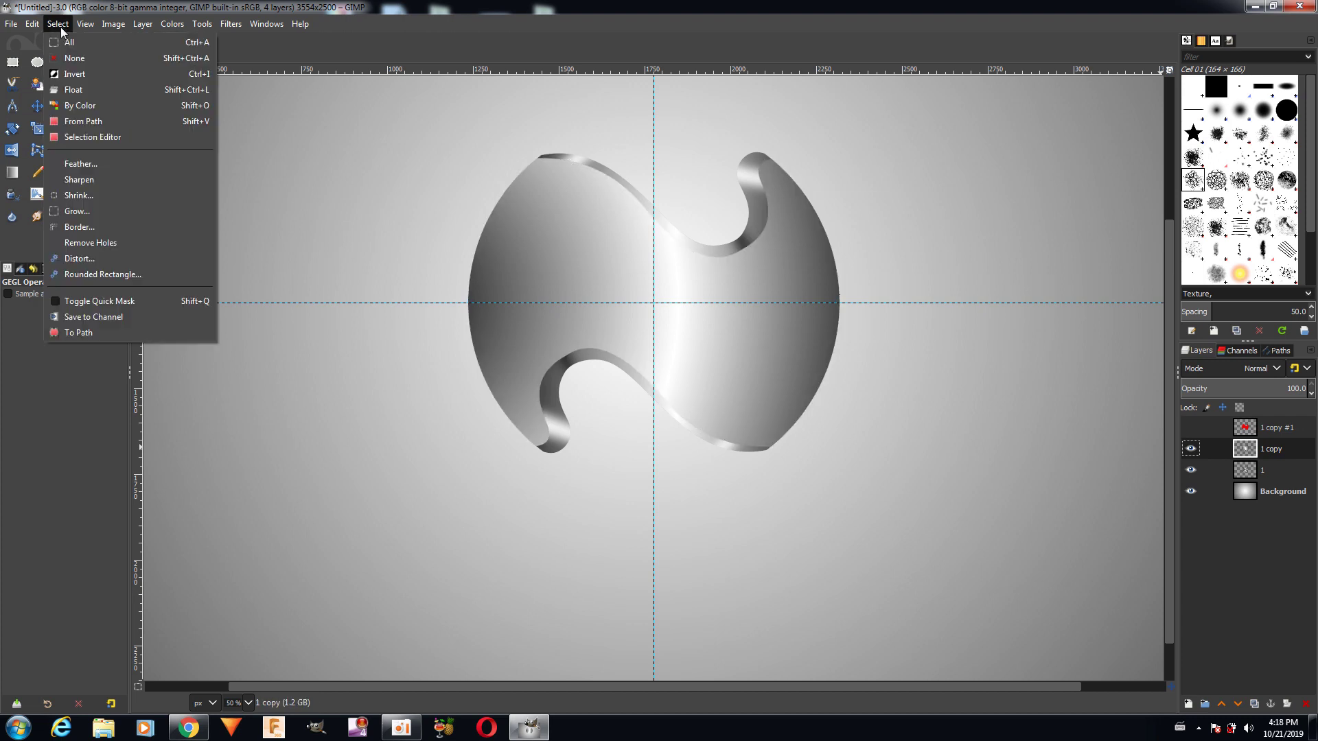
pyautogui.click(69, 58)
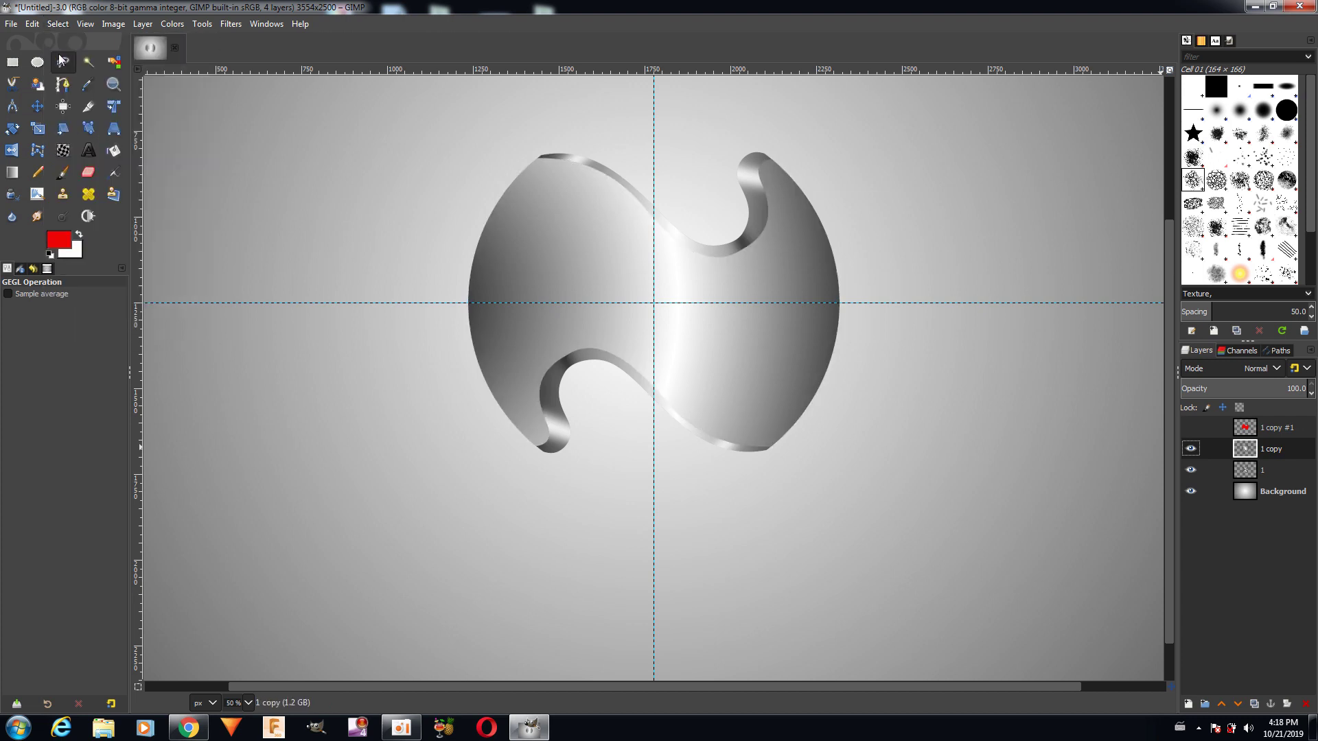
pyautogui.rightClick(1206, 468)
pyautogui.click(1174, 443)
# - Fill the S-shape with a horizontal dark-red to bright-red linear gradient, then select all
pyautogui.click(12, 173)
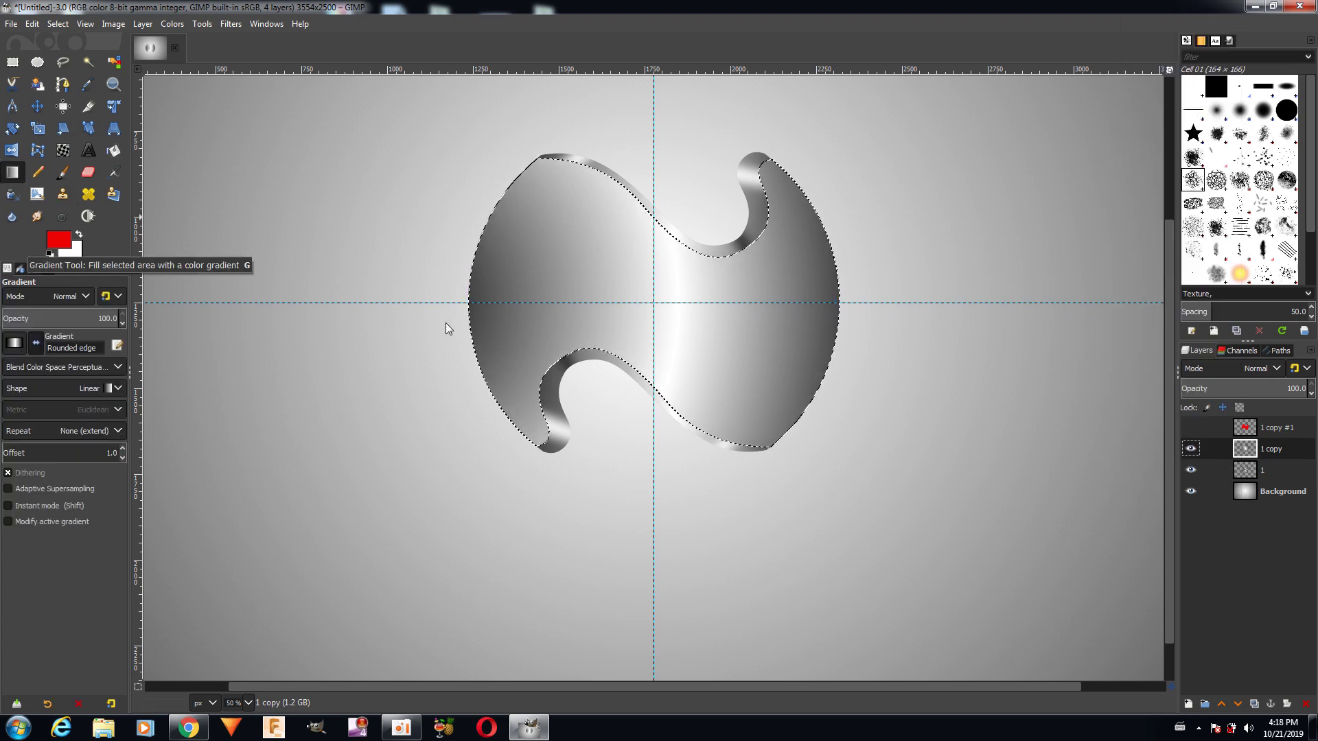
pyautogui.moveTo(442, 303); pyautogui.dragTo(862, 304)
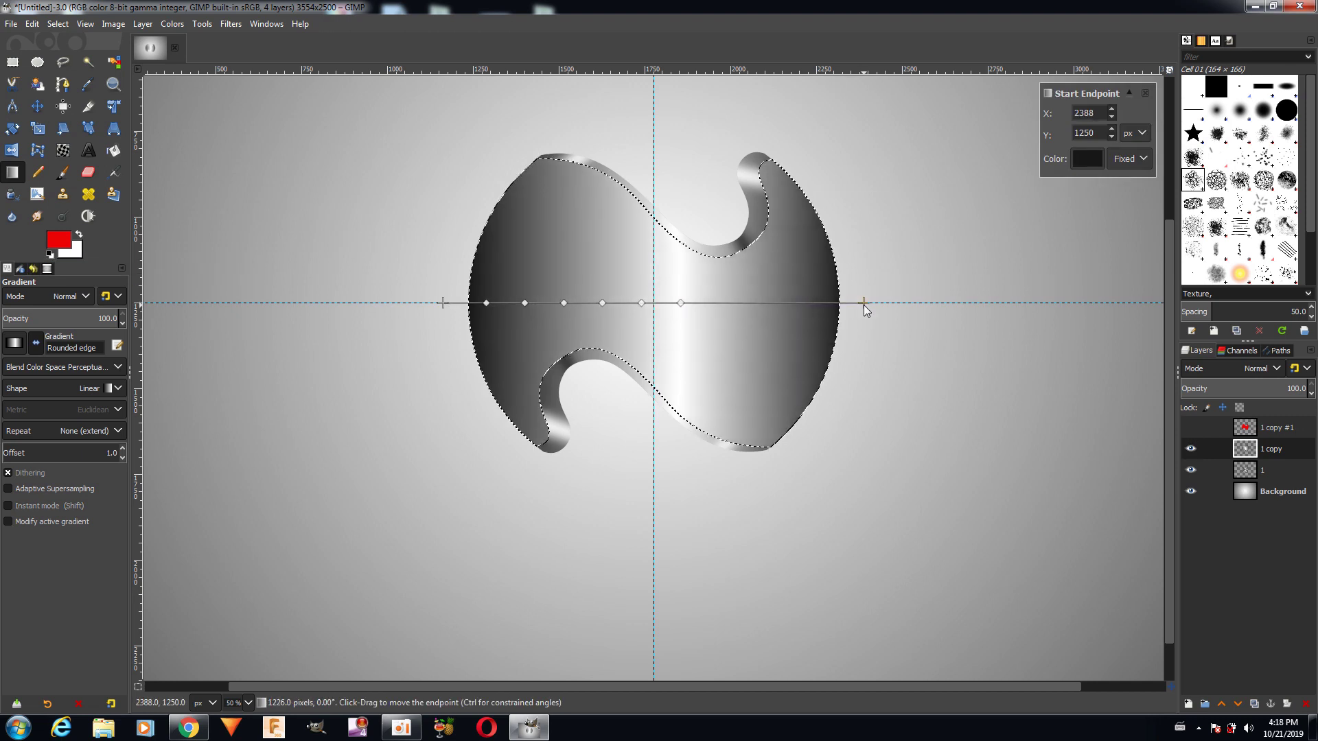
pyautogui.moveTo(443, 304); pyautogui.dragTo(432, 308)
pyautogui.click(1192, 427)
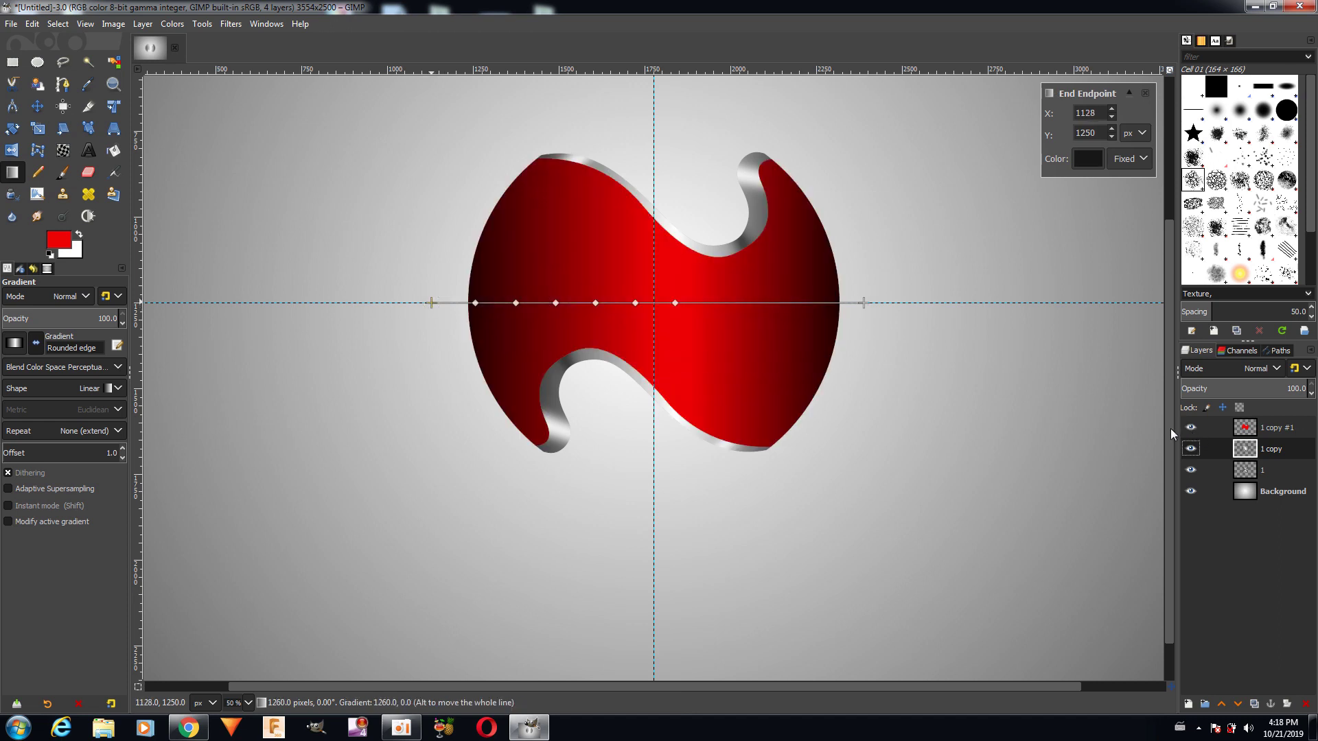
pyautogui.moveTo(864, 303); pyautogui.dragTo(867, 307)
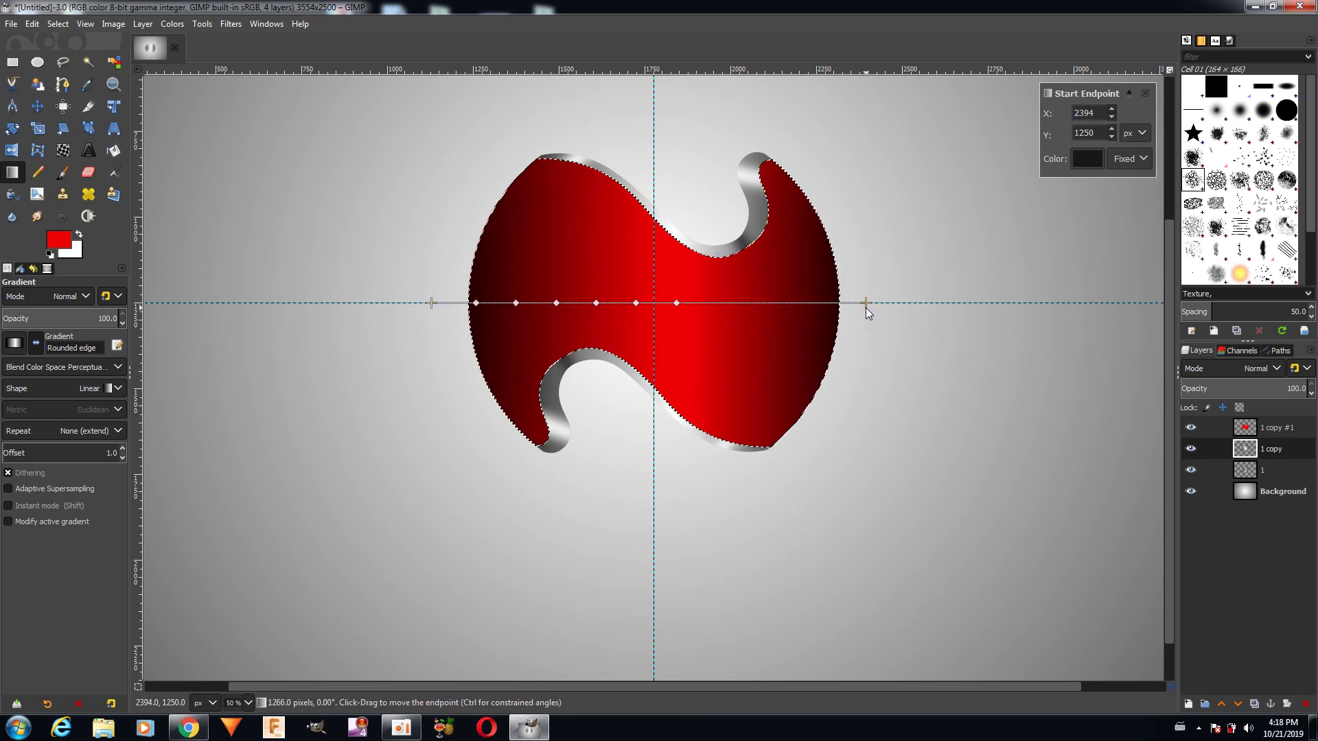
pyautogui.click(427, 307)
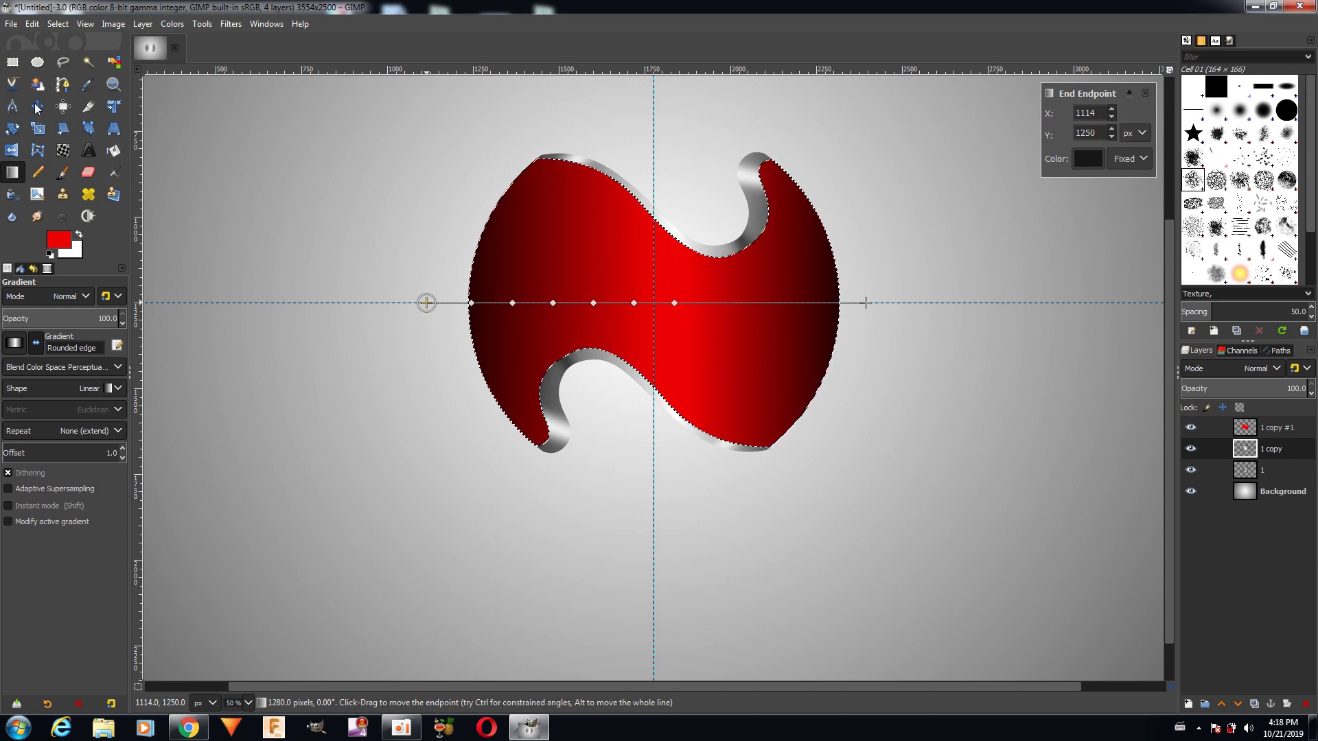
pyautogui.press('Return')
pyautogui.click(58, 24)
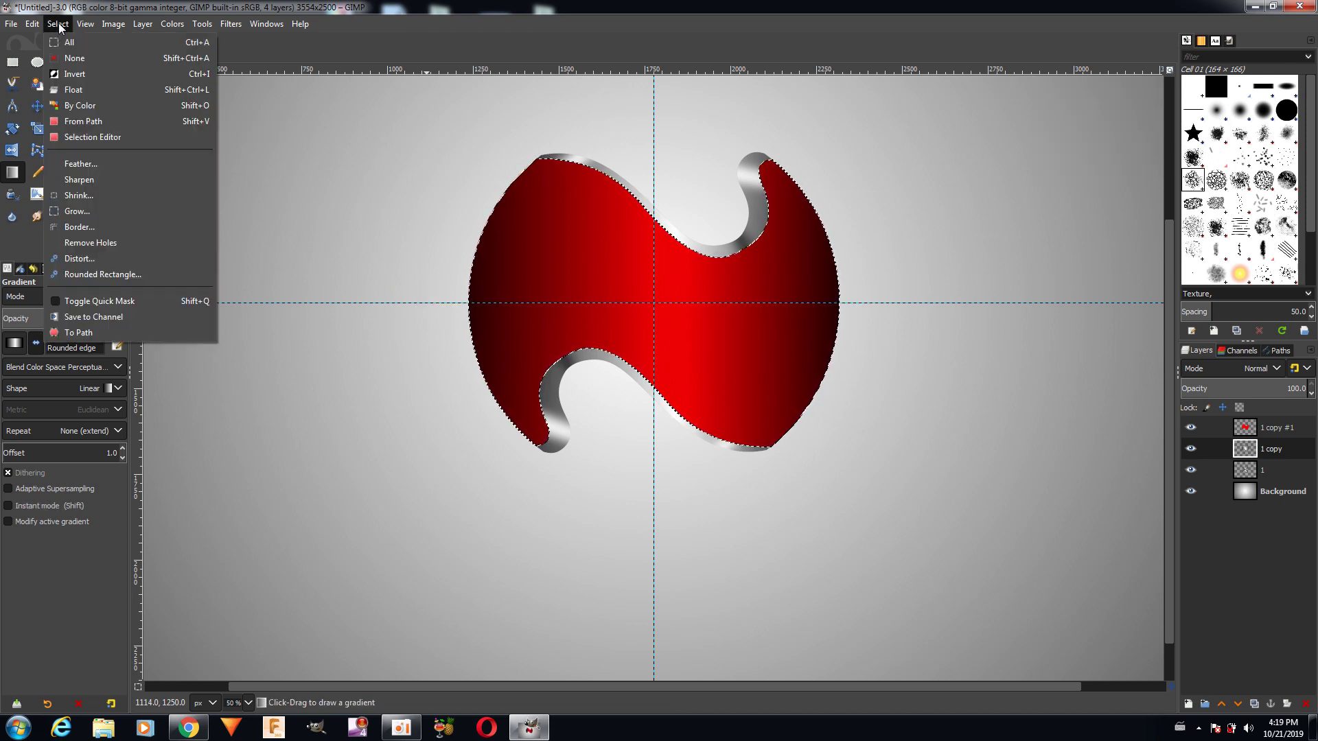
pyautogui.click(58, 43)
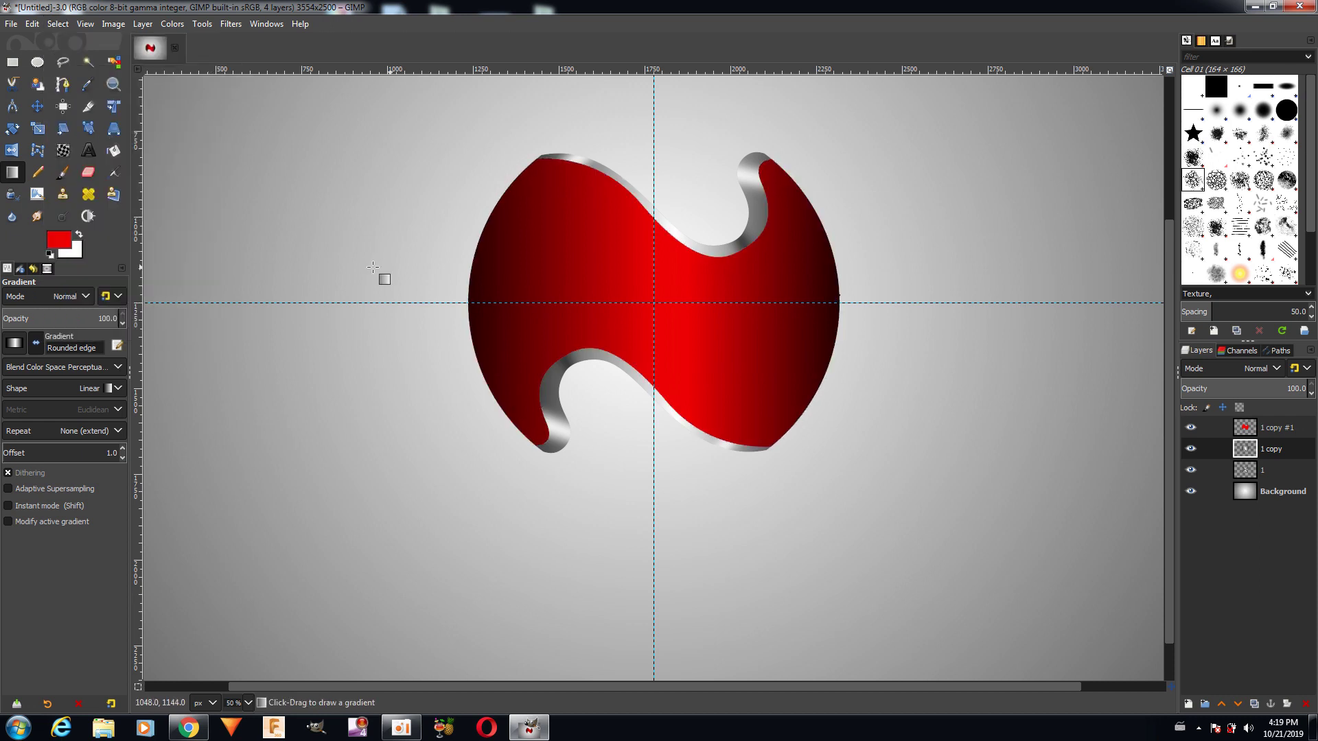
# - Zoom out, show layer 1 and darken it slightly with a lowered Curves point
pyautogui.click(248, 703)
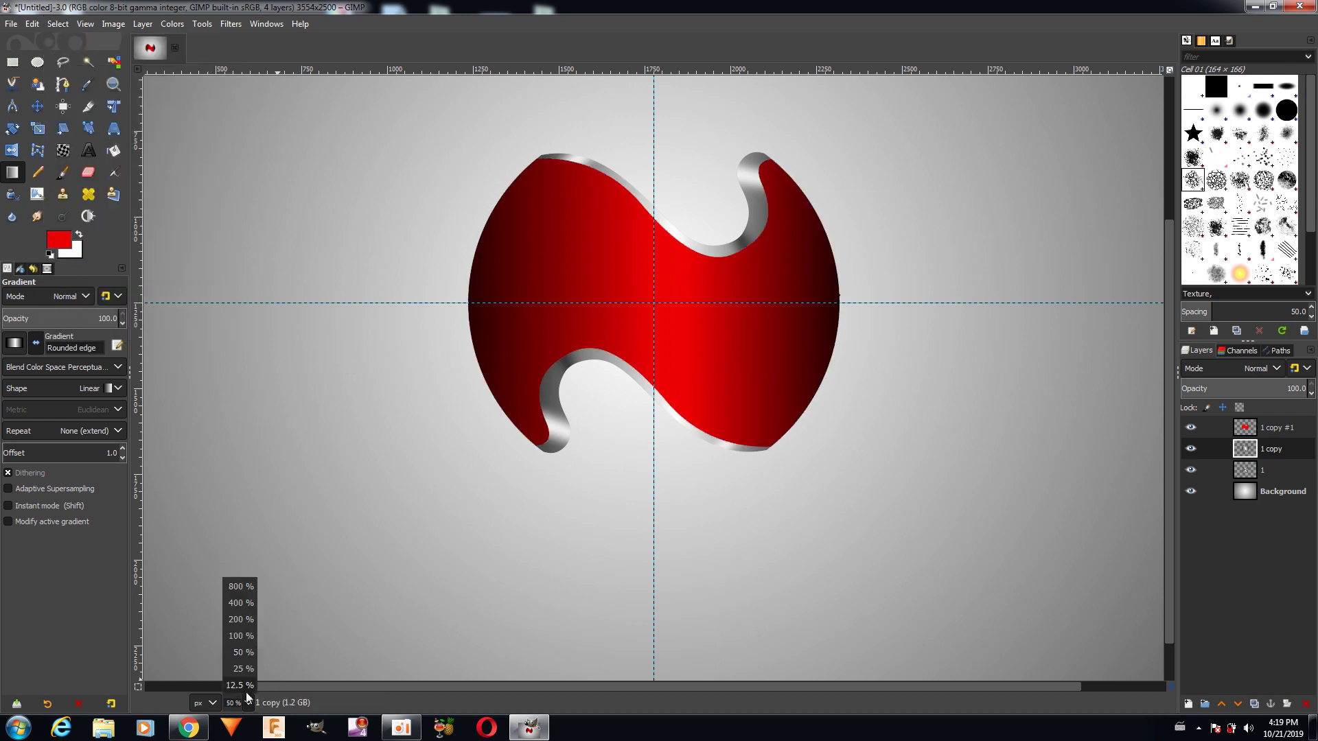
pyautogui.click(241, 674)
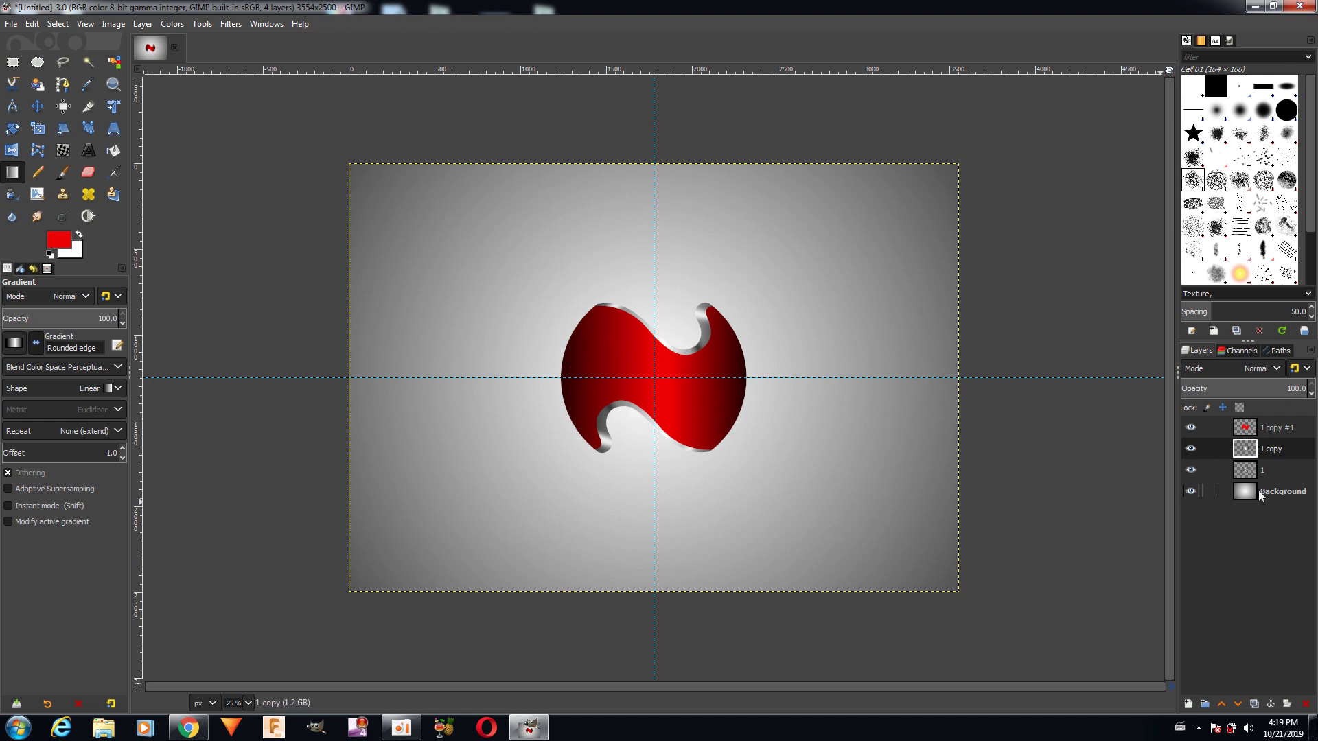
pyautogui.click(1190, 471)
pyautogui.click(1252, 472)
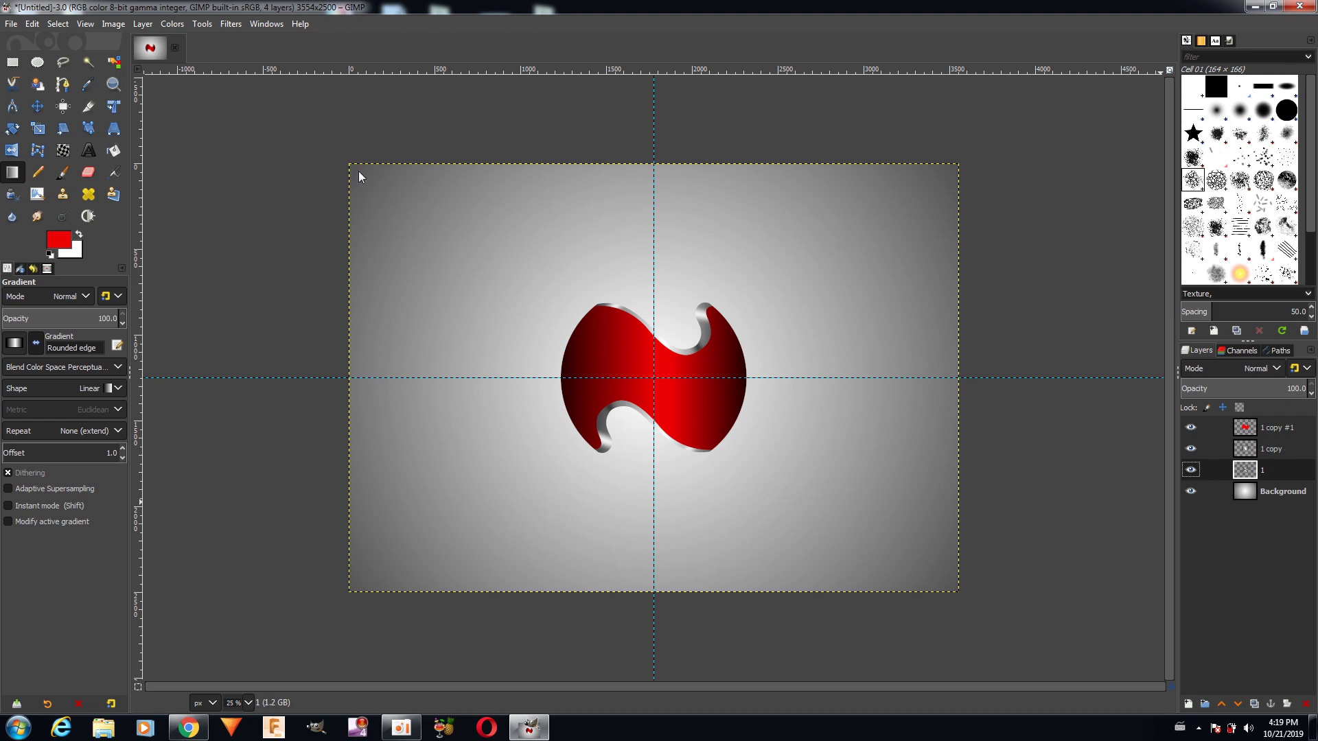
pyautogui.click(175, 25)
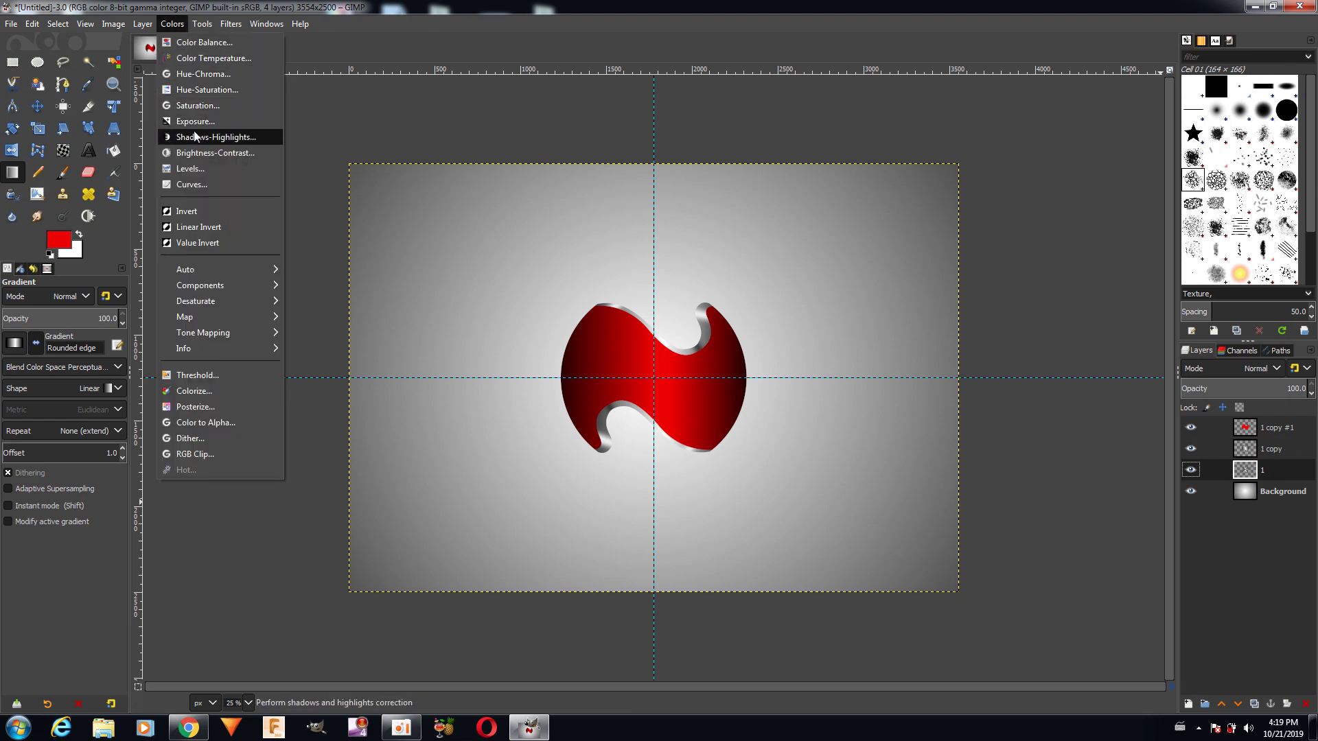
pyautogui.click(196, 186)
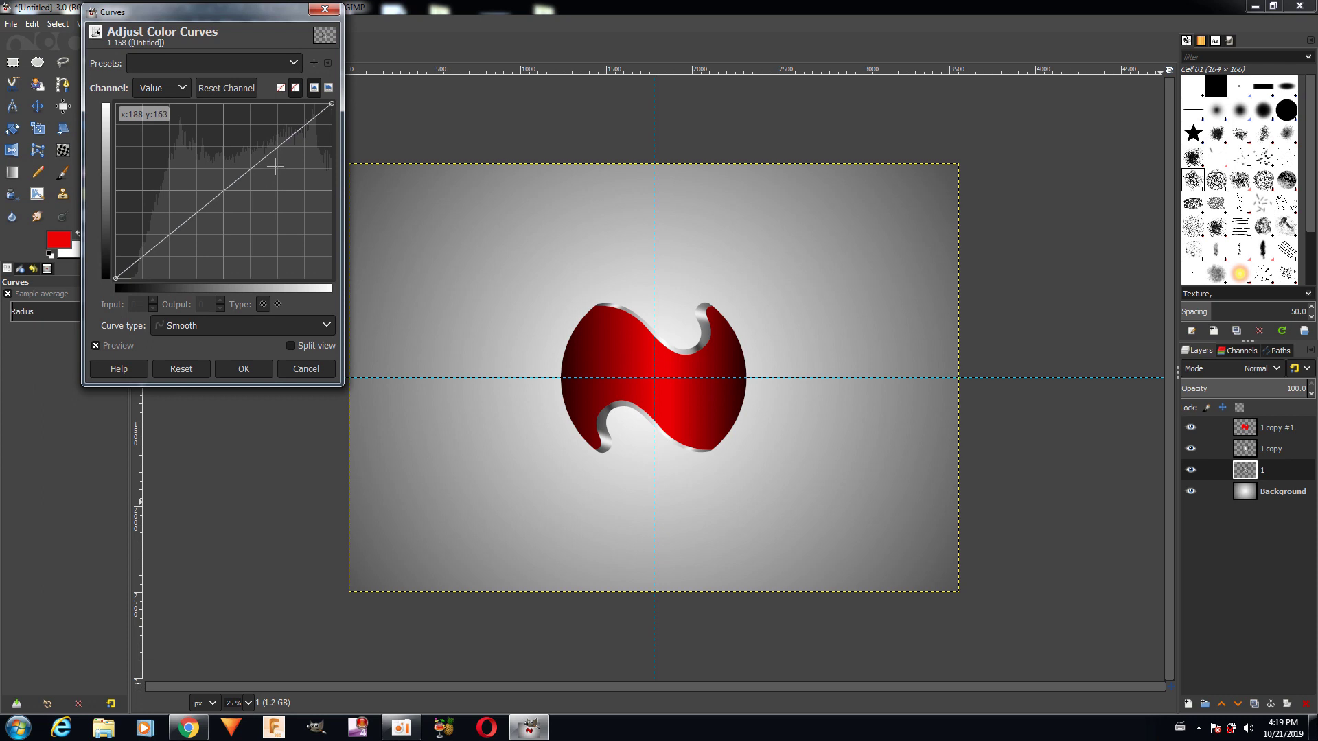
pyautogui.moveTo(281, 145)
pyautogui.mouseDown()
pyautogui.moveTo(286, 157)
pyautogui.moveTo(262, 143)
pyautogui.moveTo(268, 159)
pyautogui.mouseUp()
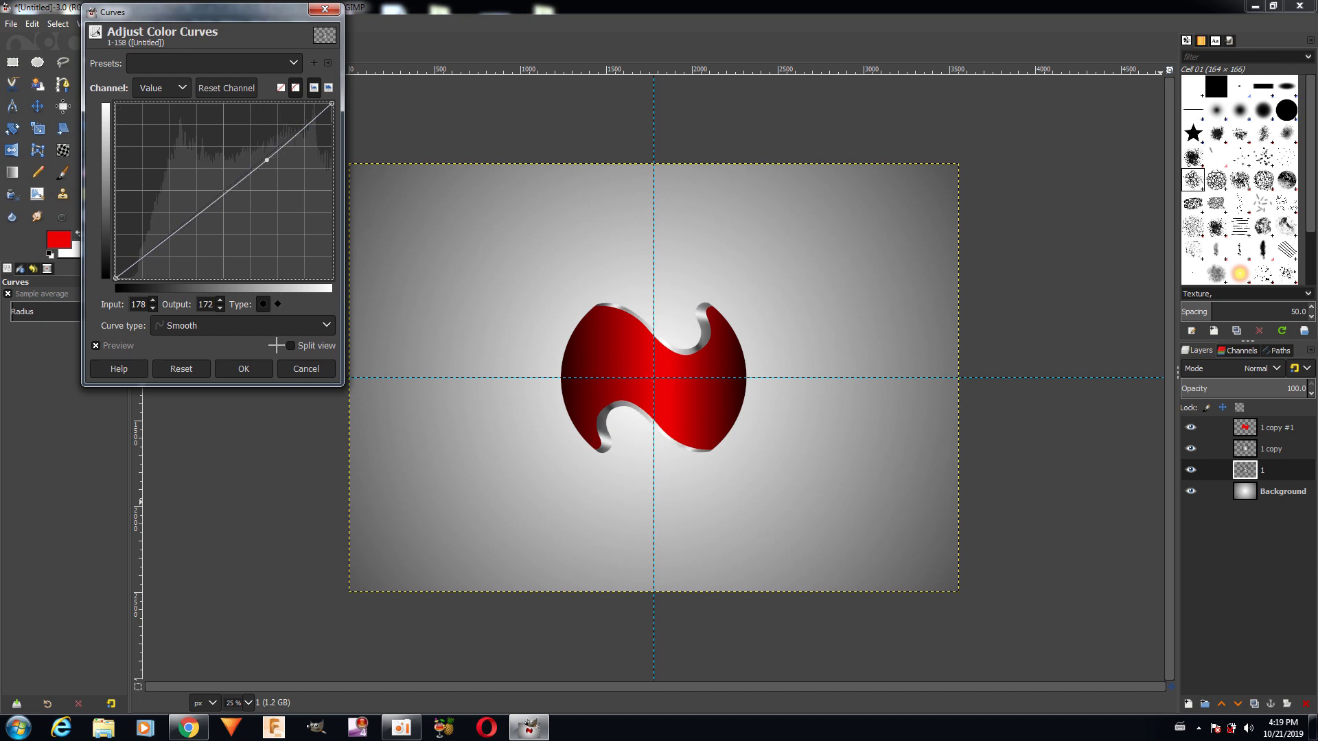
pyautogui.click(268, 370)
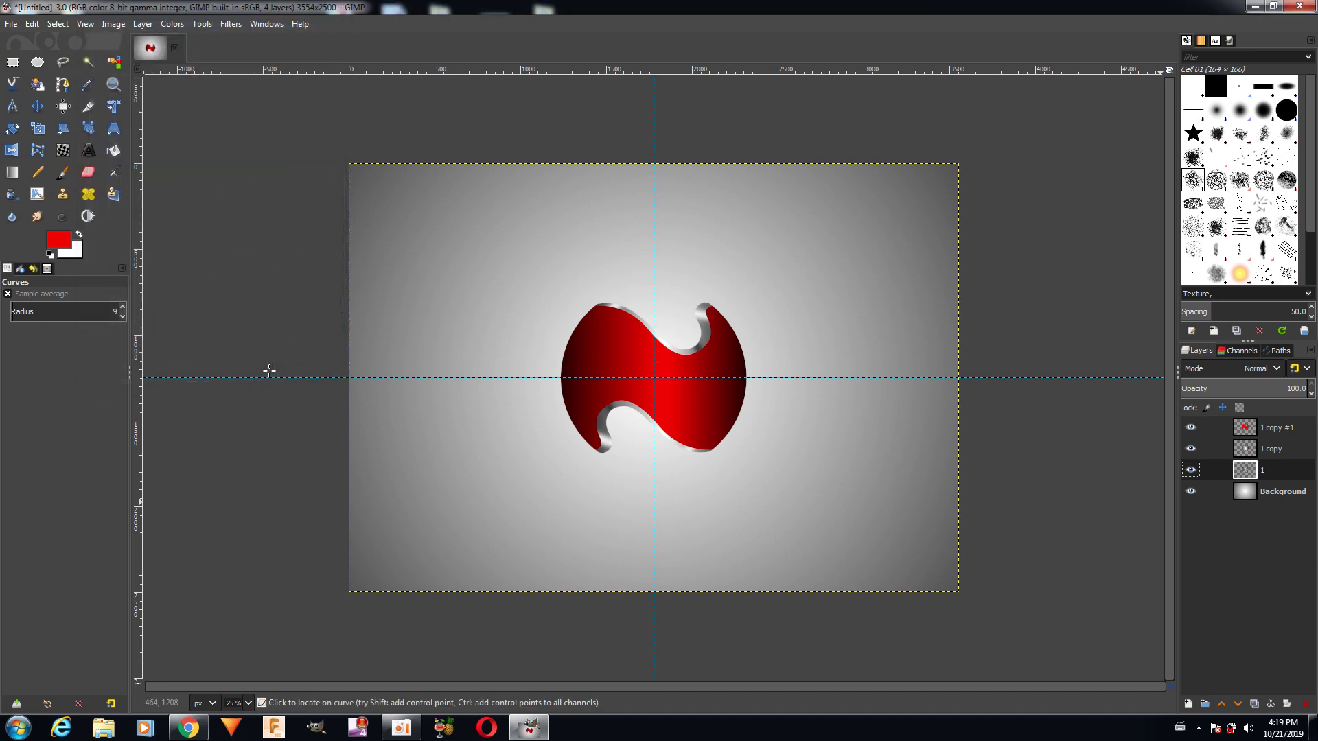
# - Drag the horizontal and vertical guides off the canvas with the Move tool
pyautogui.click(45, 107)
pyautogui.moveTo(194, 377)
pyautogui.mouseDown()
pyautogui.moveTo(273, 147)
pyautogui.moveTo(343, 68)
pyautogui.mouseUp()
pyautogui.moveTo(652, 113); pyautogui.dragTo(1008, 130)
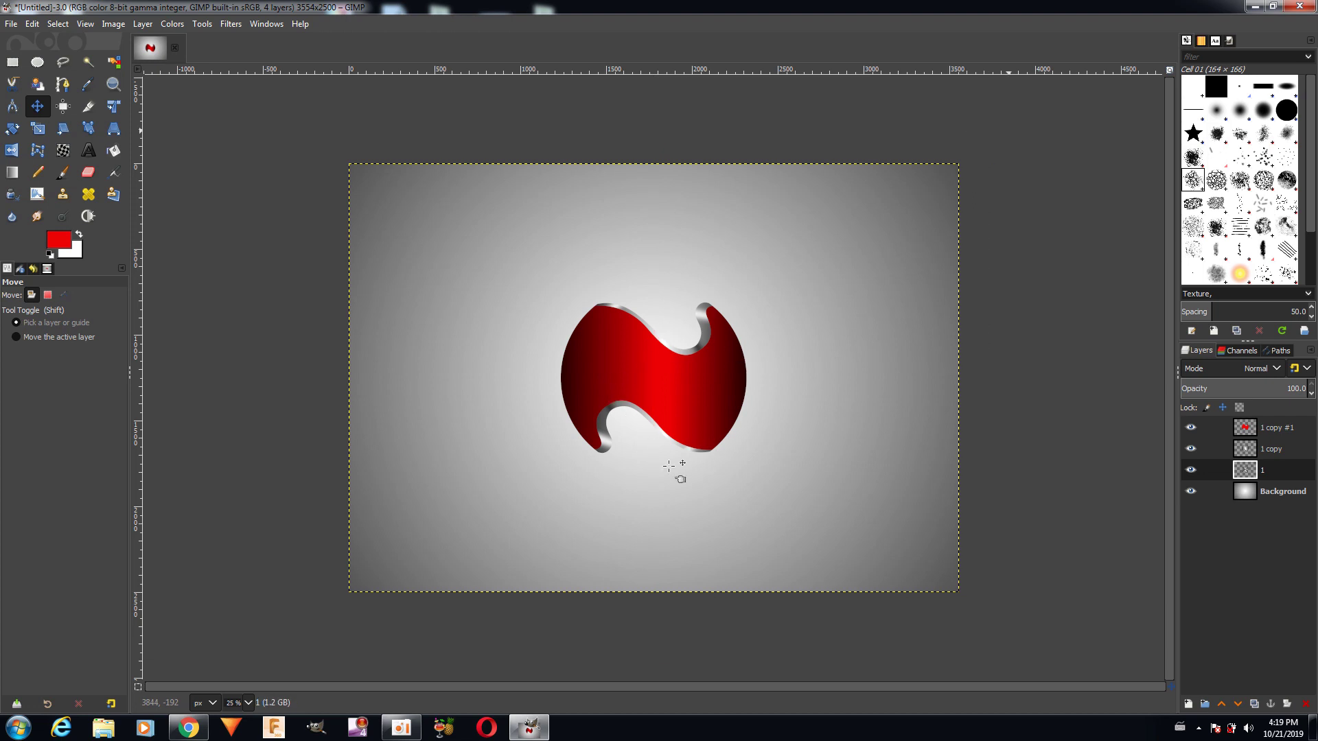
pyautogui.click(1268, 426)
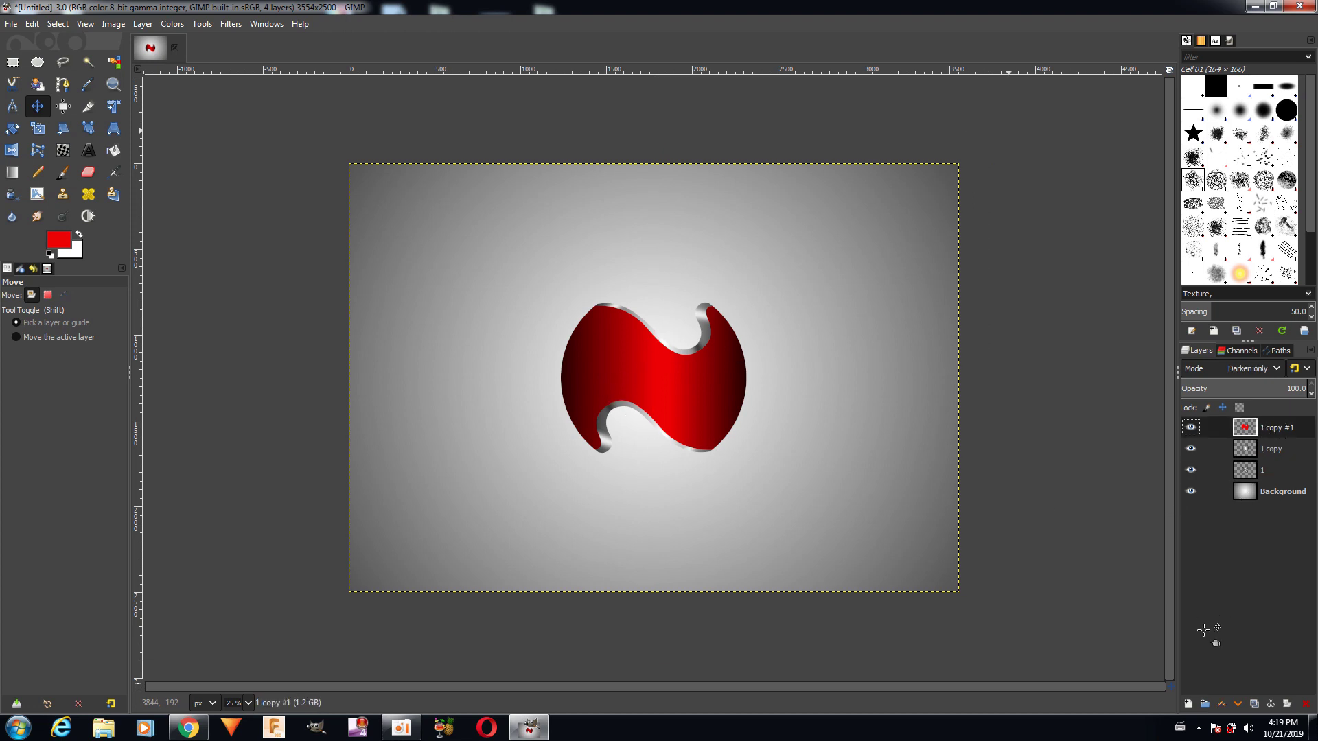
# - Create a new transparent layer 1 #1 and swap the foreground and background colours
pyautogui.click(1188, 701)
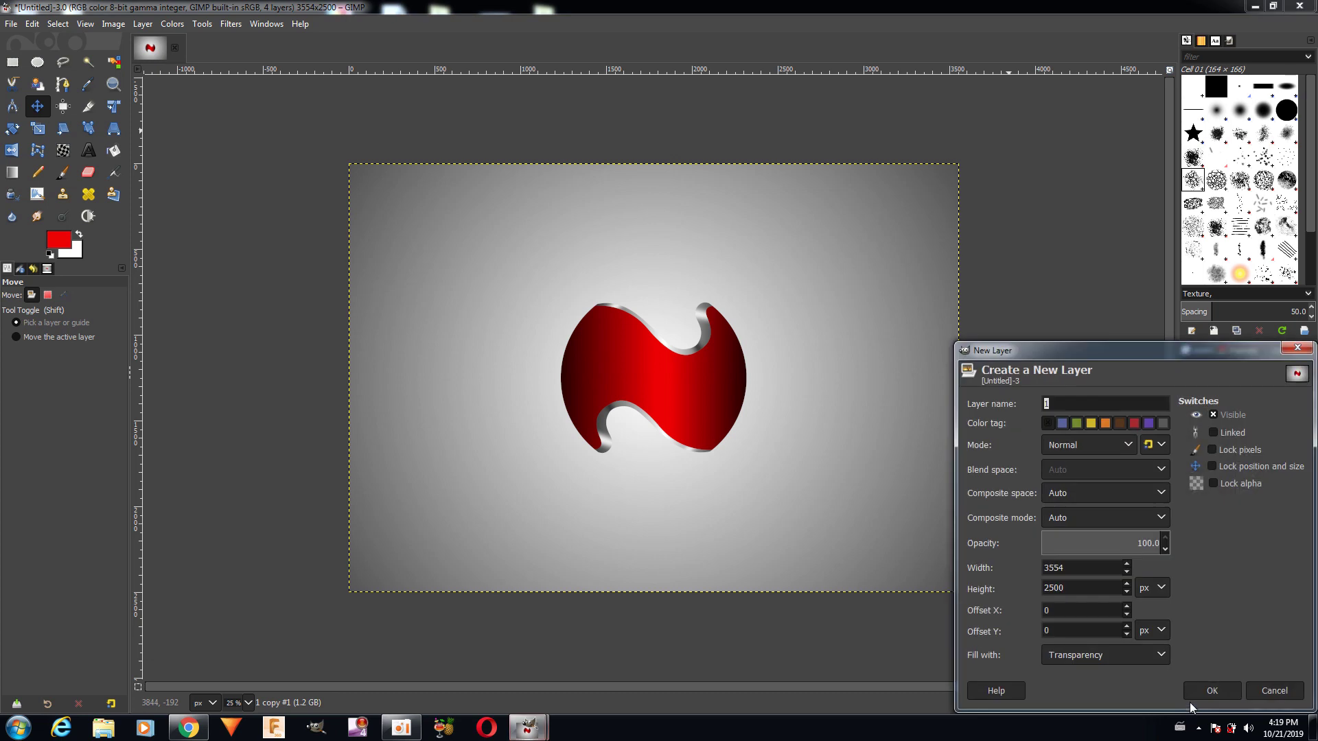
pyautogui.click(1196, 694)
pyautogui.click(78, 236)
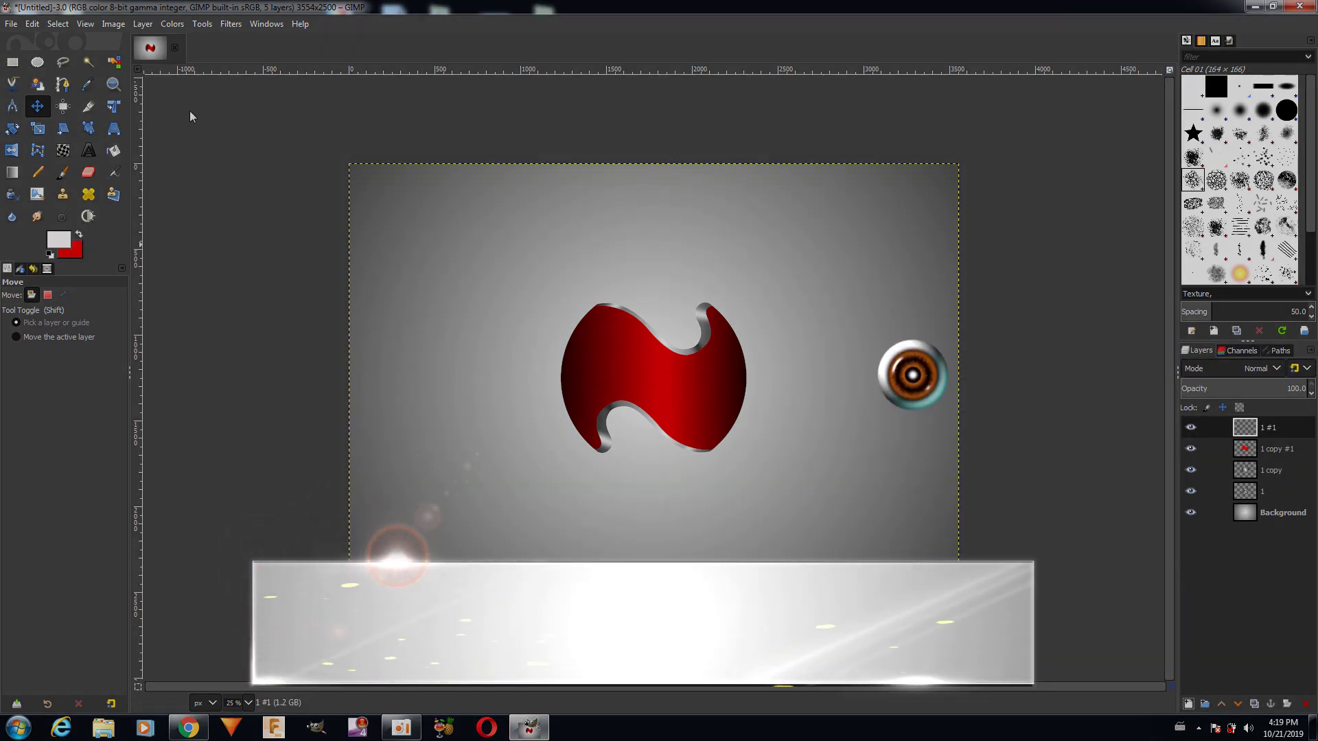
# - Render a Supernova flare in a light grey colour at the logo's centre
pyautogui.click(229, 25)
pyautogui.moveTo(269, 163)
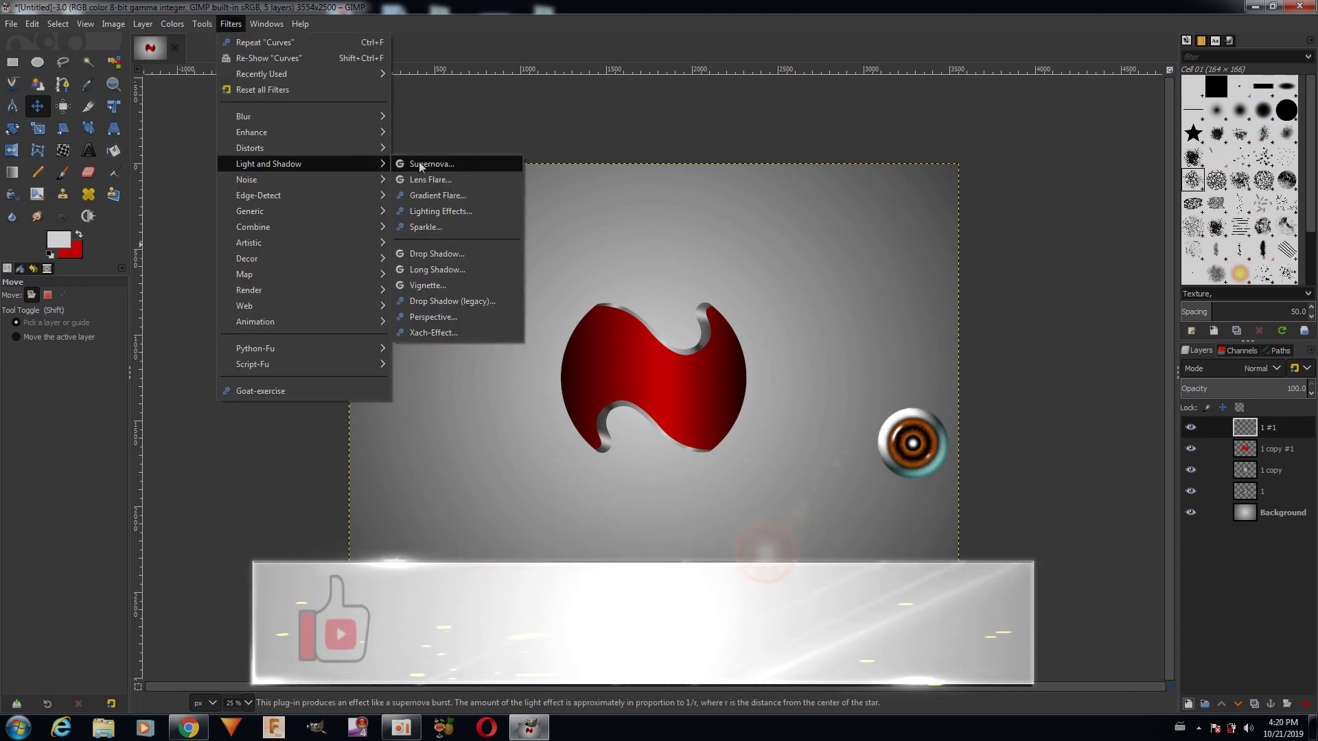
pyautogui.click(430, 164)
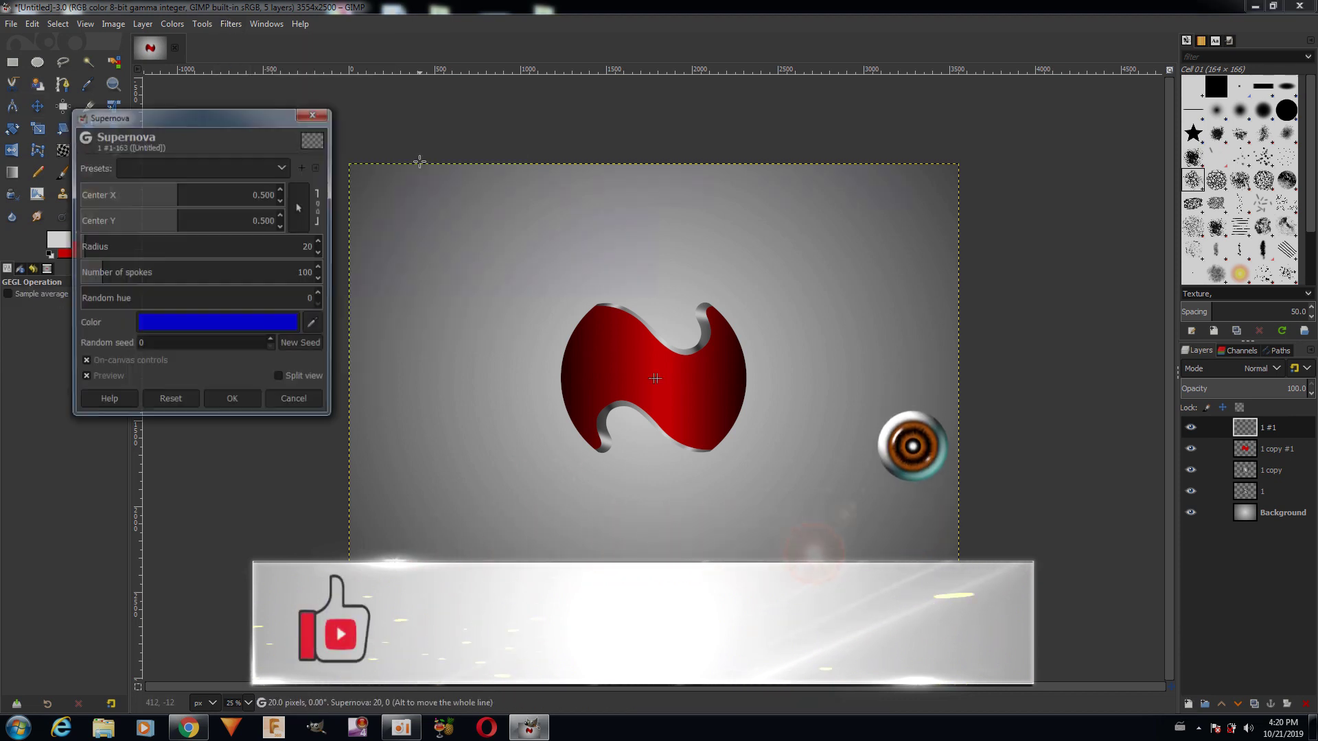
pyautogui.click(262, 328)
pyautogui.click(169, 282)
pyautogui.moveTo(169, 287); pyautogui.dragTo(141, 330)
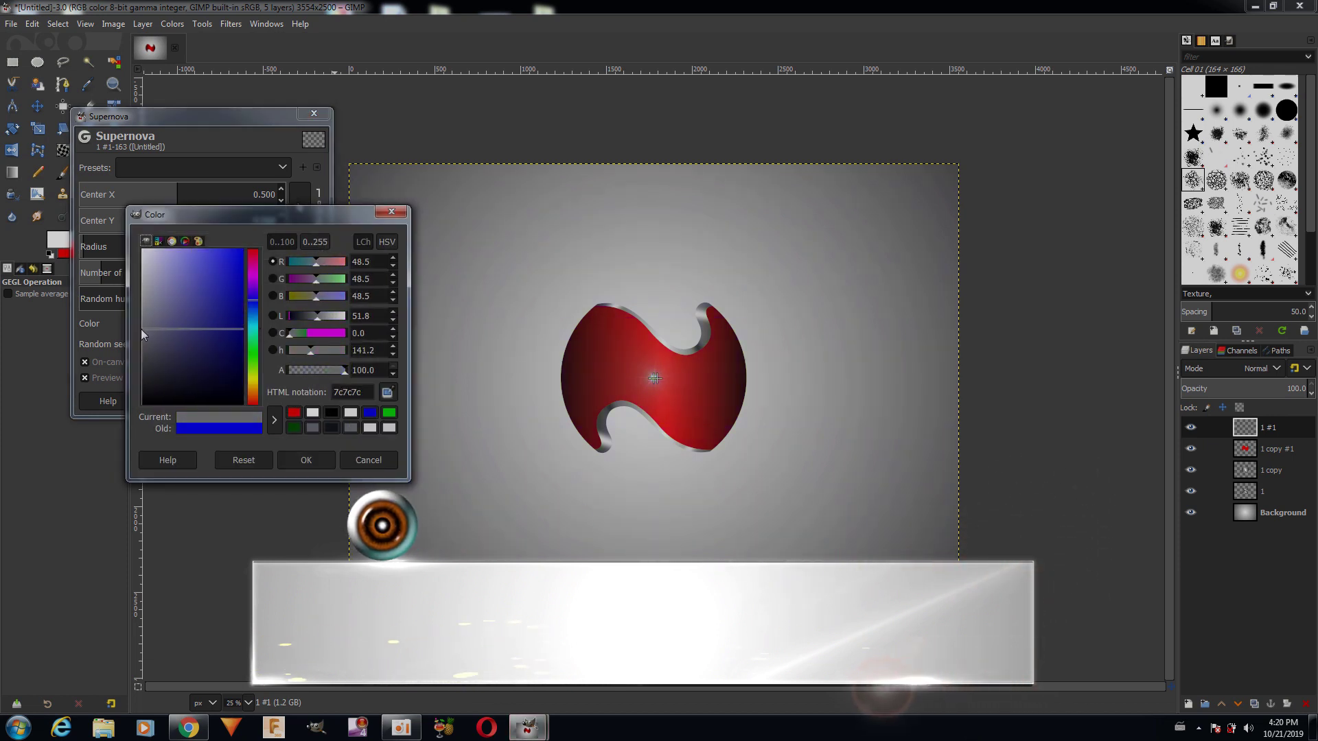
pyautogui.moveTo(141, 328); pyautogui.dragTo(132, 306)
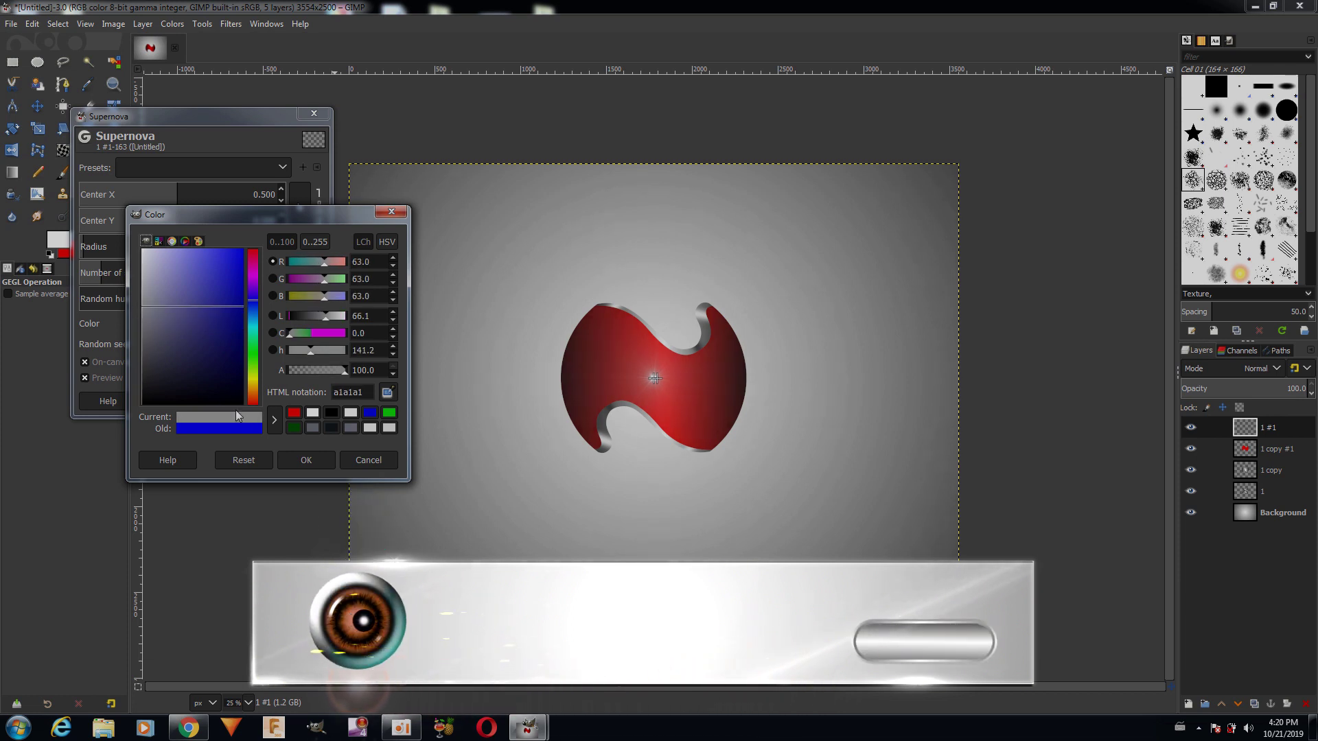
pyautogui.click(298, 459)
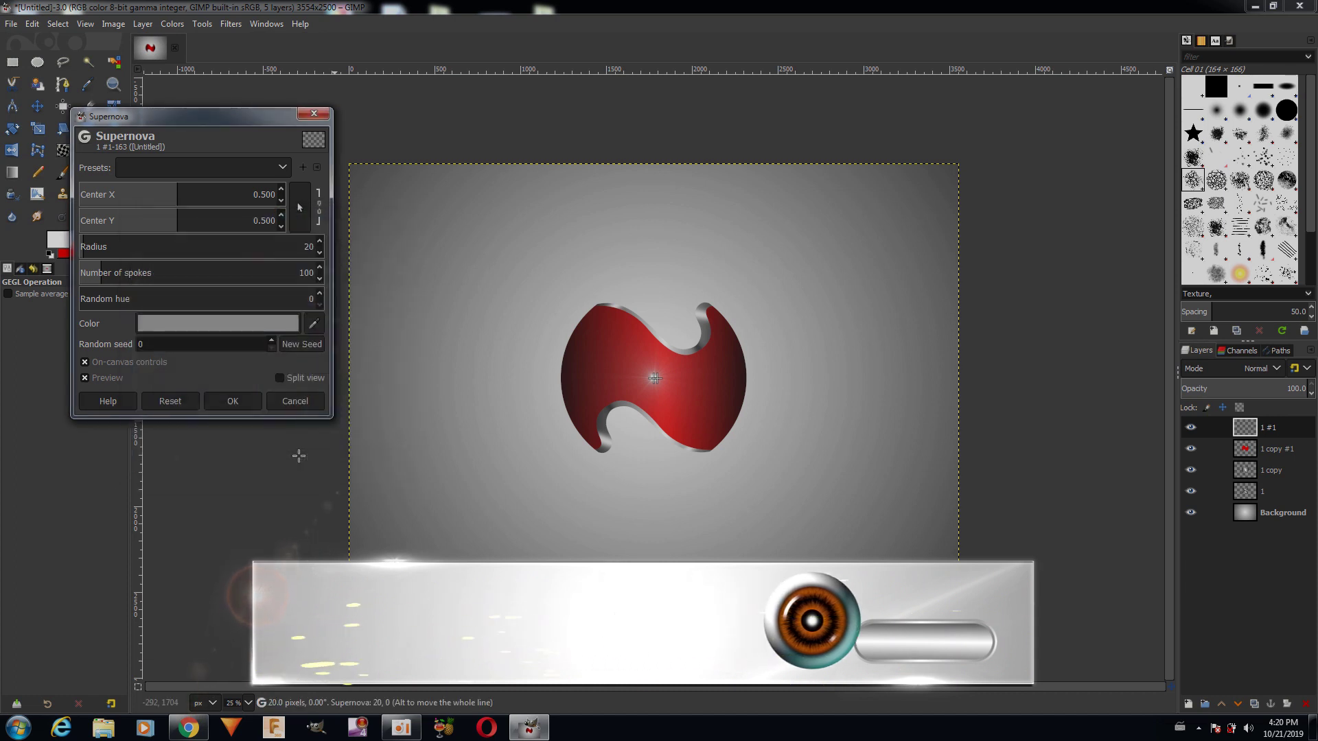
pyautogui.click(245, 406)
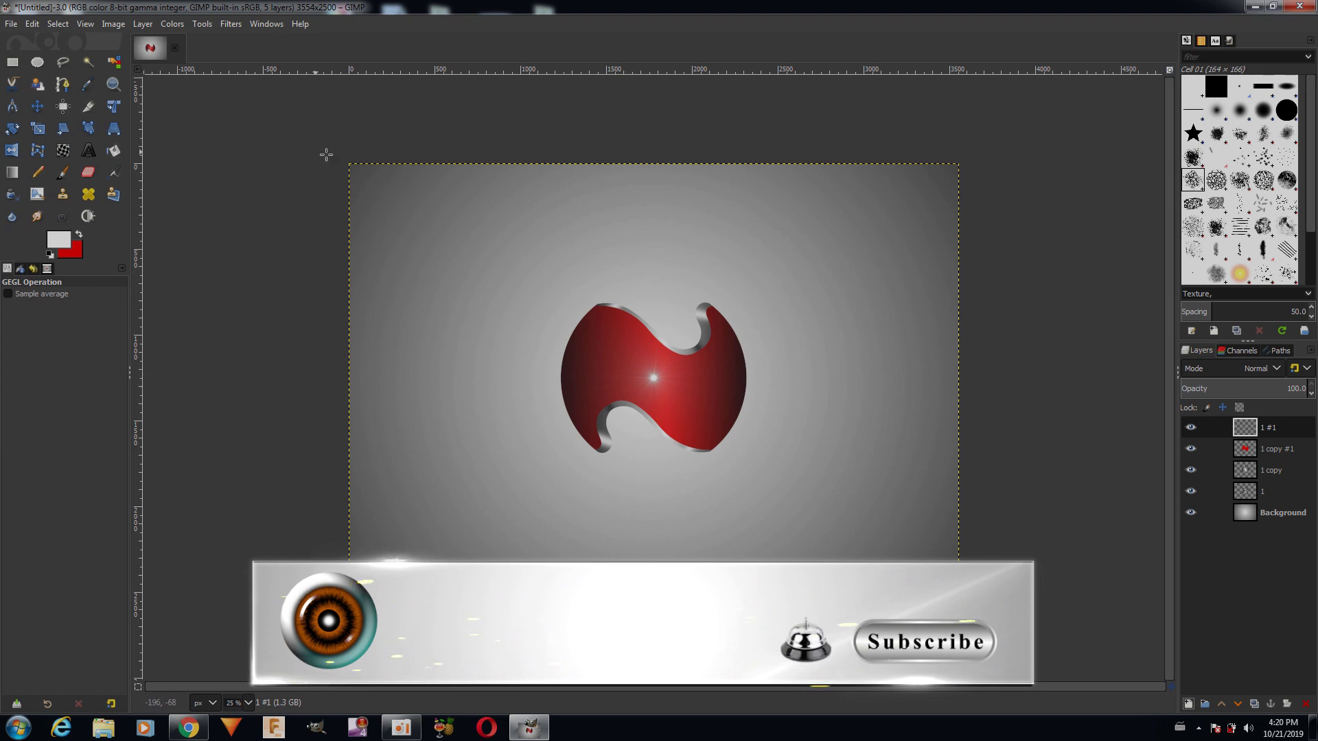
# - Cut away the flare outside a feathered ellipse around the highlight, then select all
pyautogui.click(39, 68)
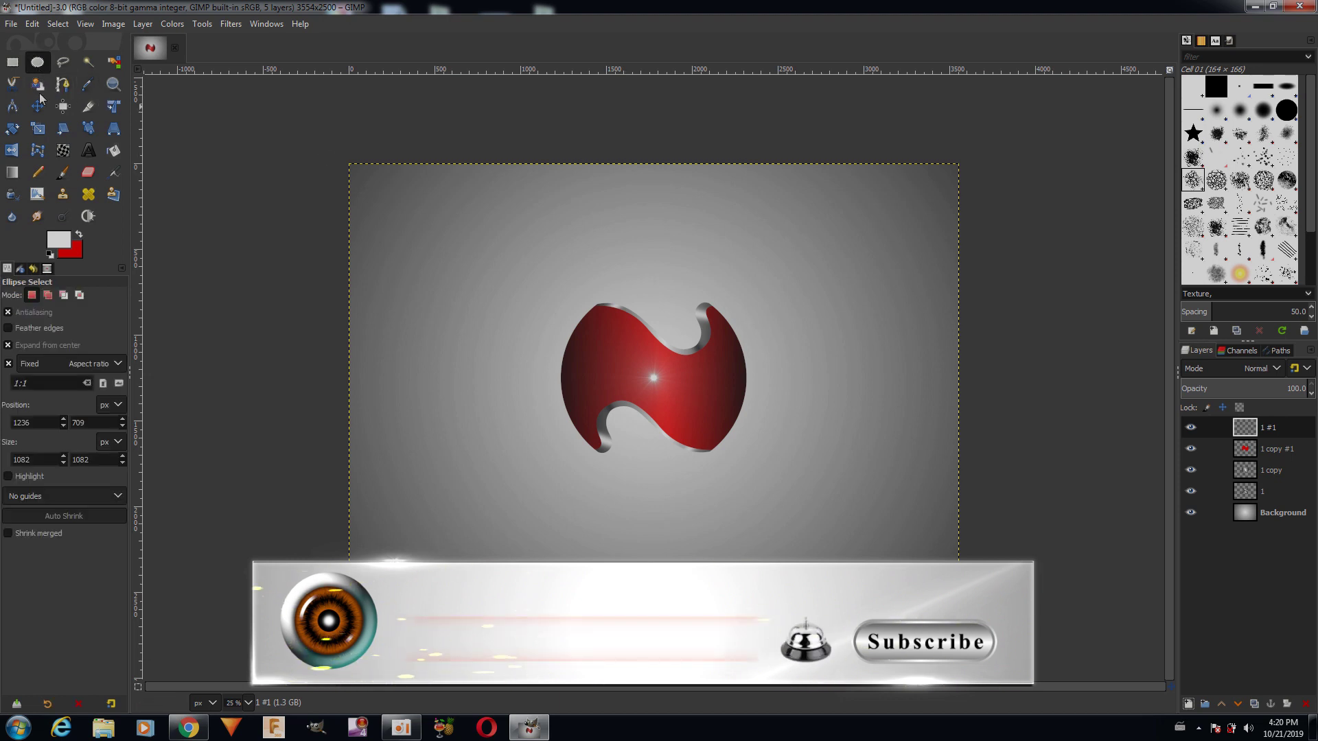
pyautogui.doubleClick(46, 328)
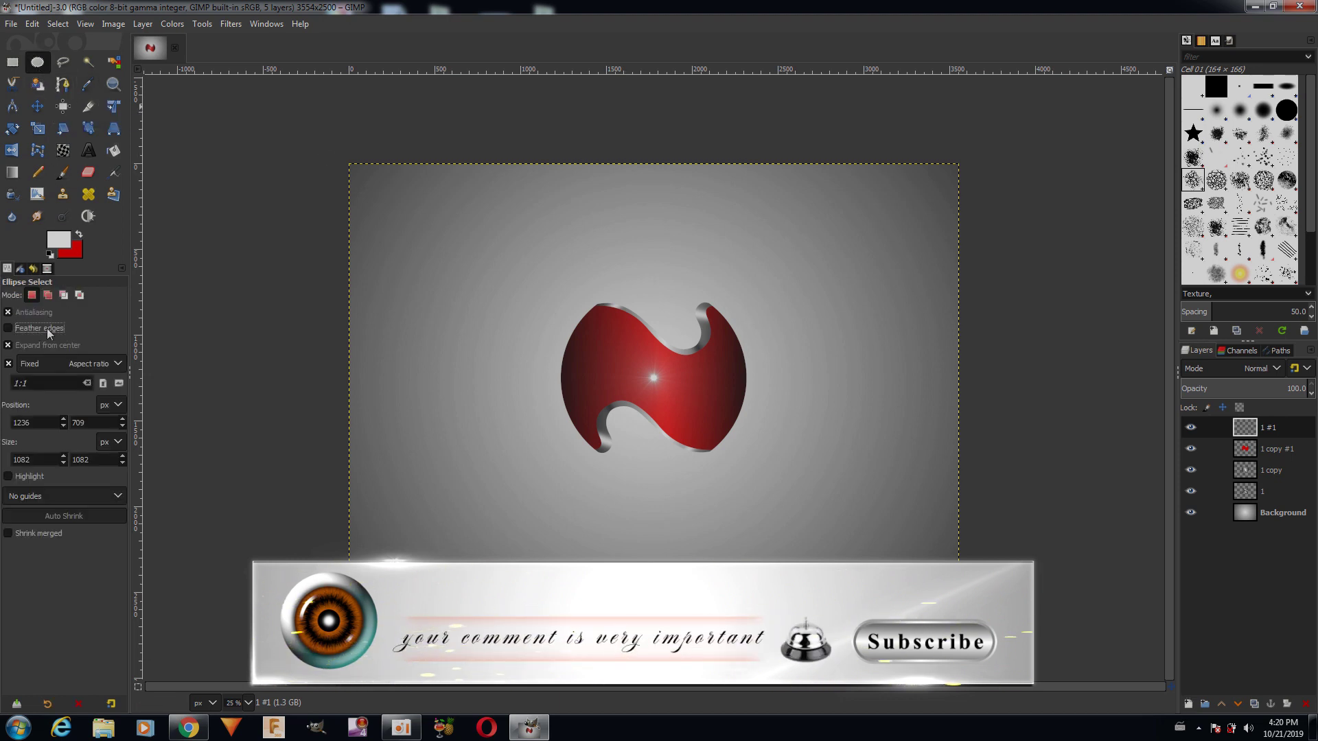
pyautogui.click(47, 327)
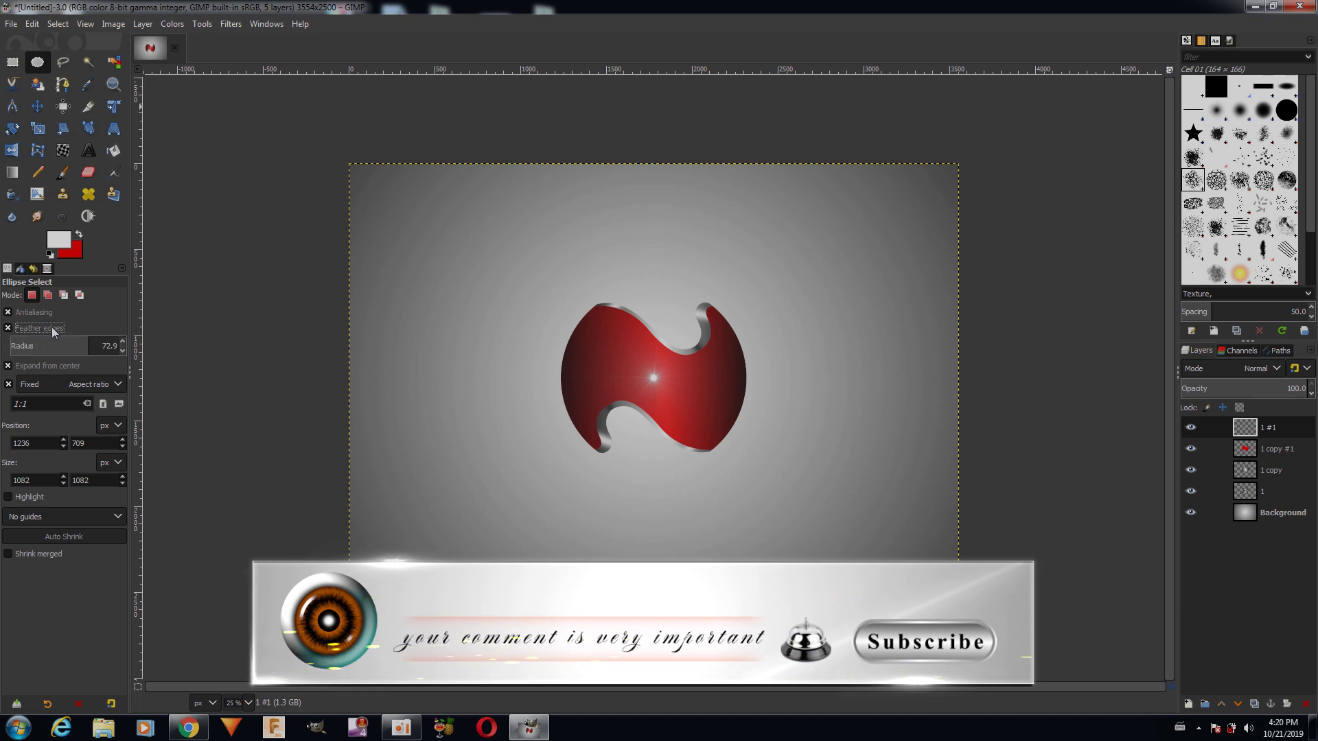
pyautogui.moveTo(653, 376)
pyautogui.mouseDown()
pyautogui.moveTo(677, 396)
pyautogui.moveTo(657, 381)
pyautogui.mouseUp()
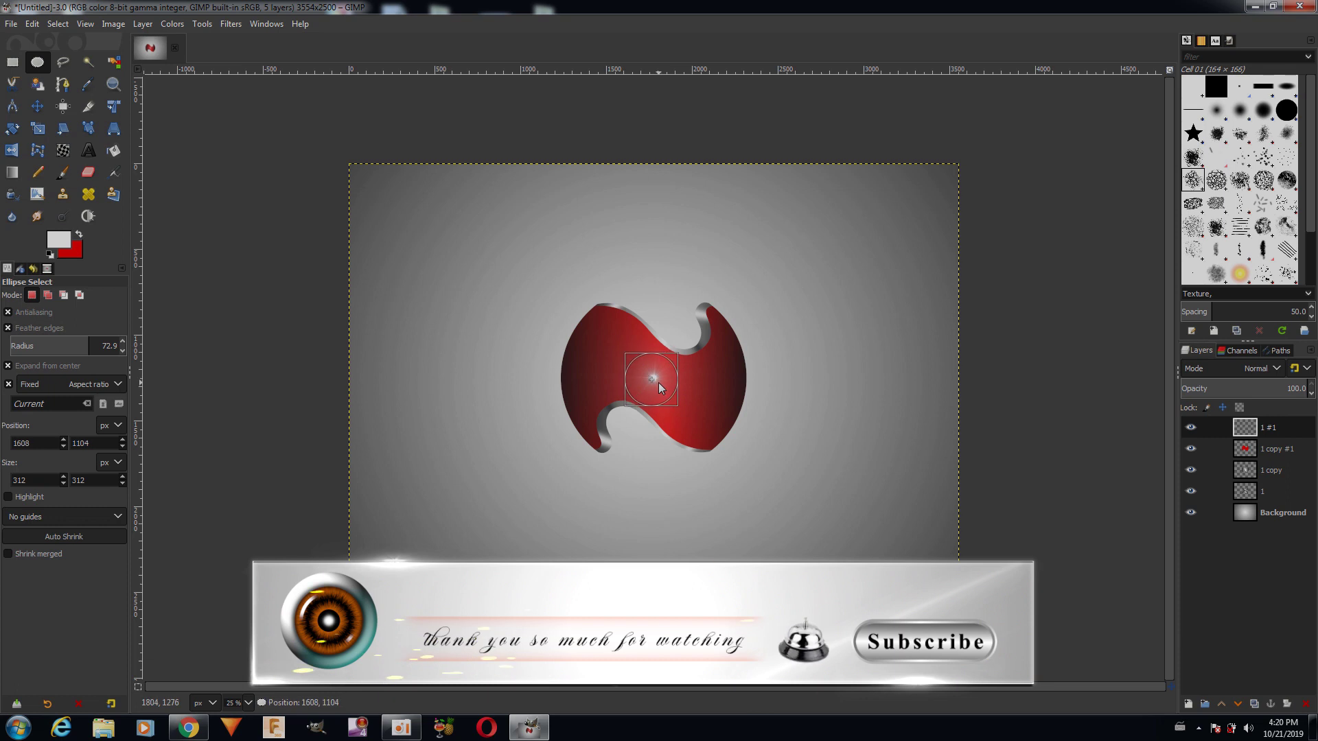
pyautogui.click(58, 23)
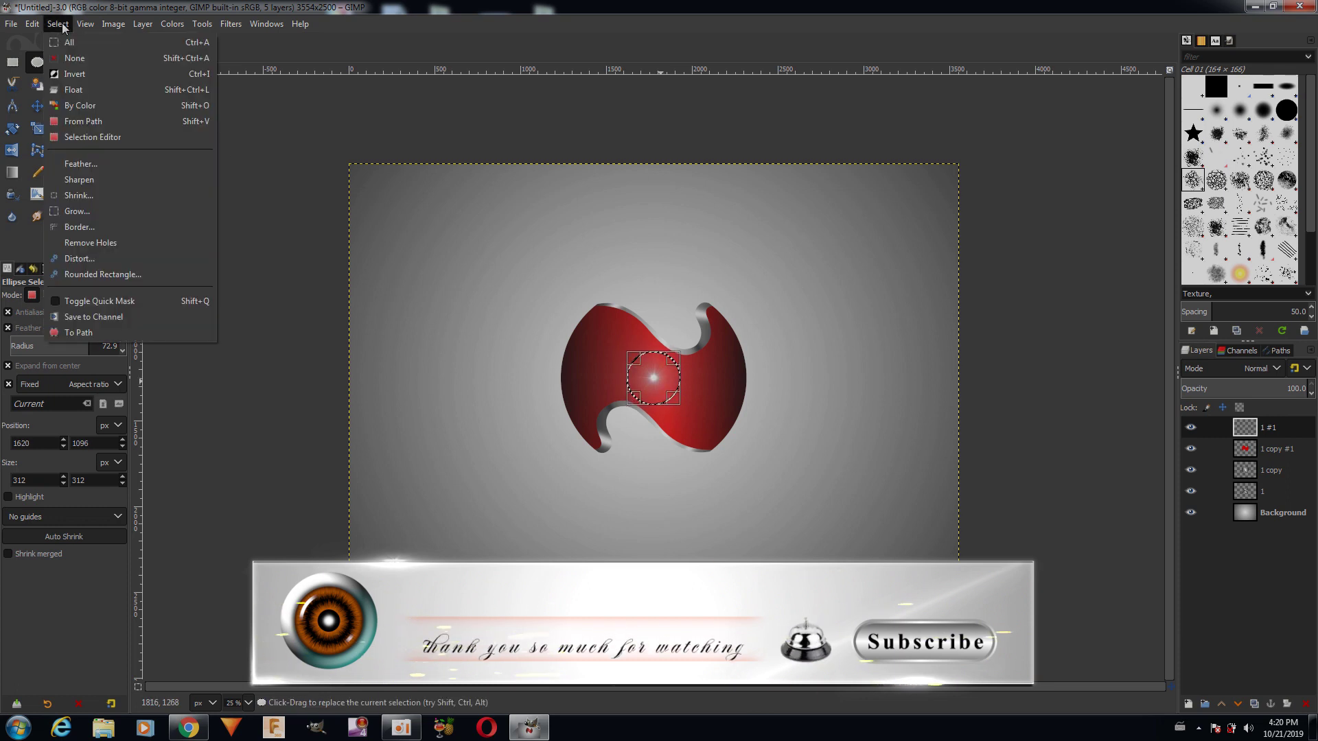
pyautogui.click(60, 74)
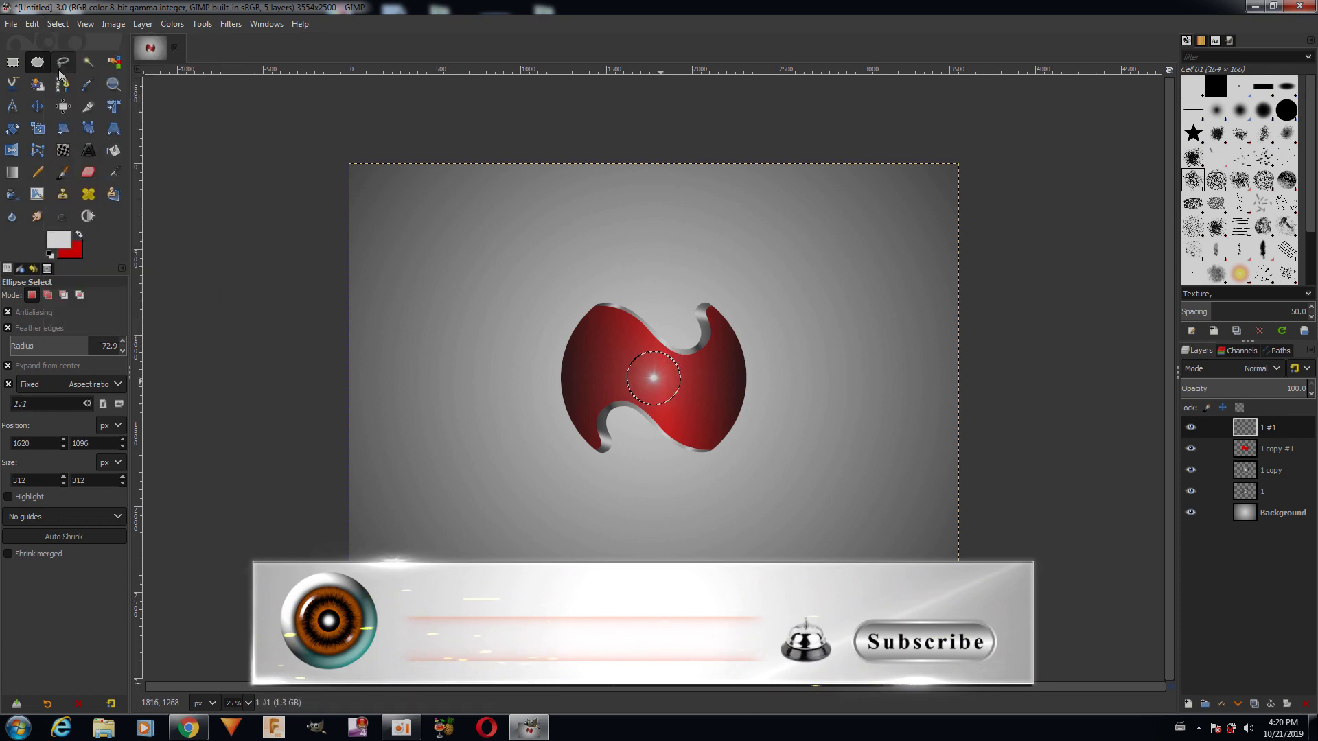
pyautogui.click(55, 23)
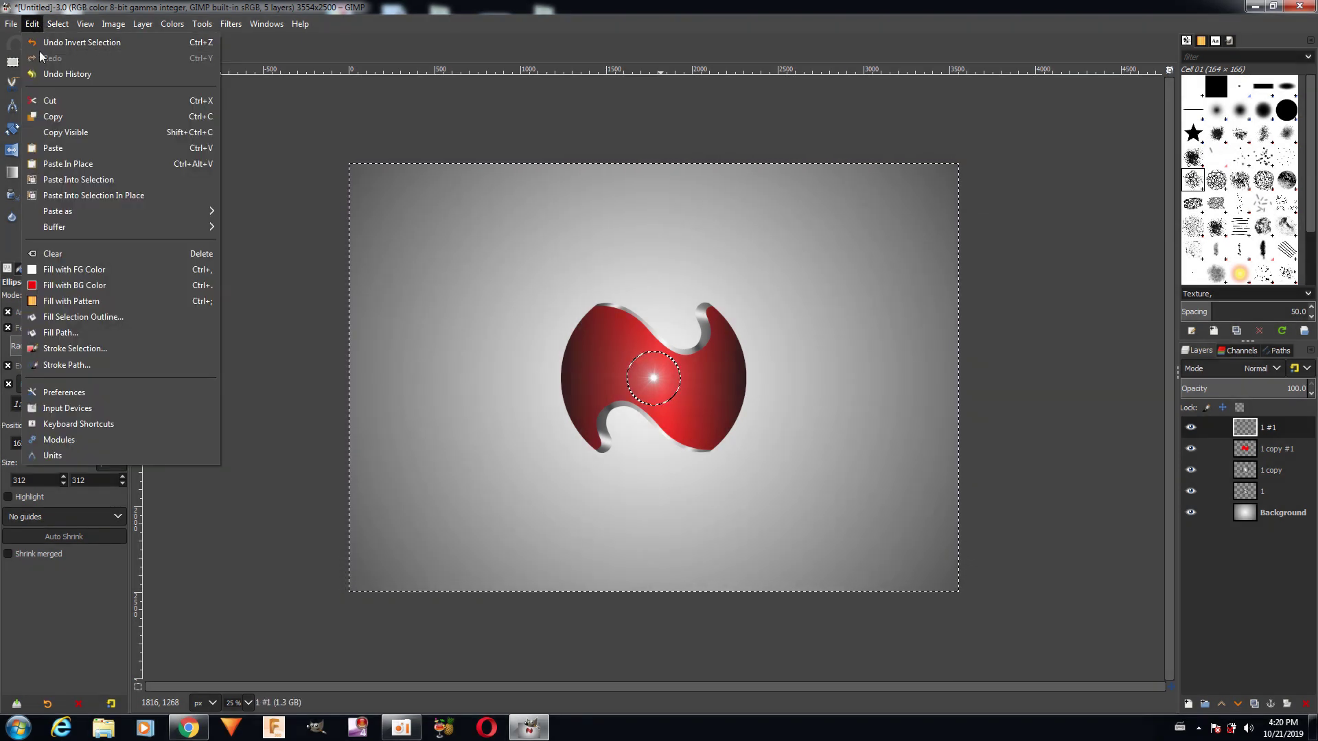
pyautogui.click(48, 99)
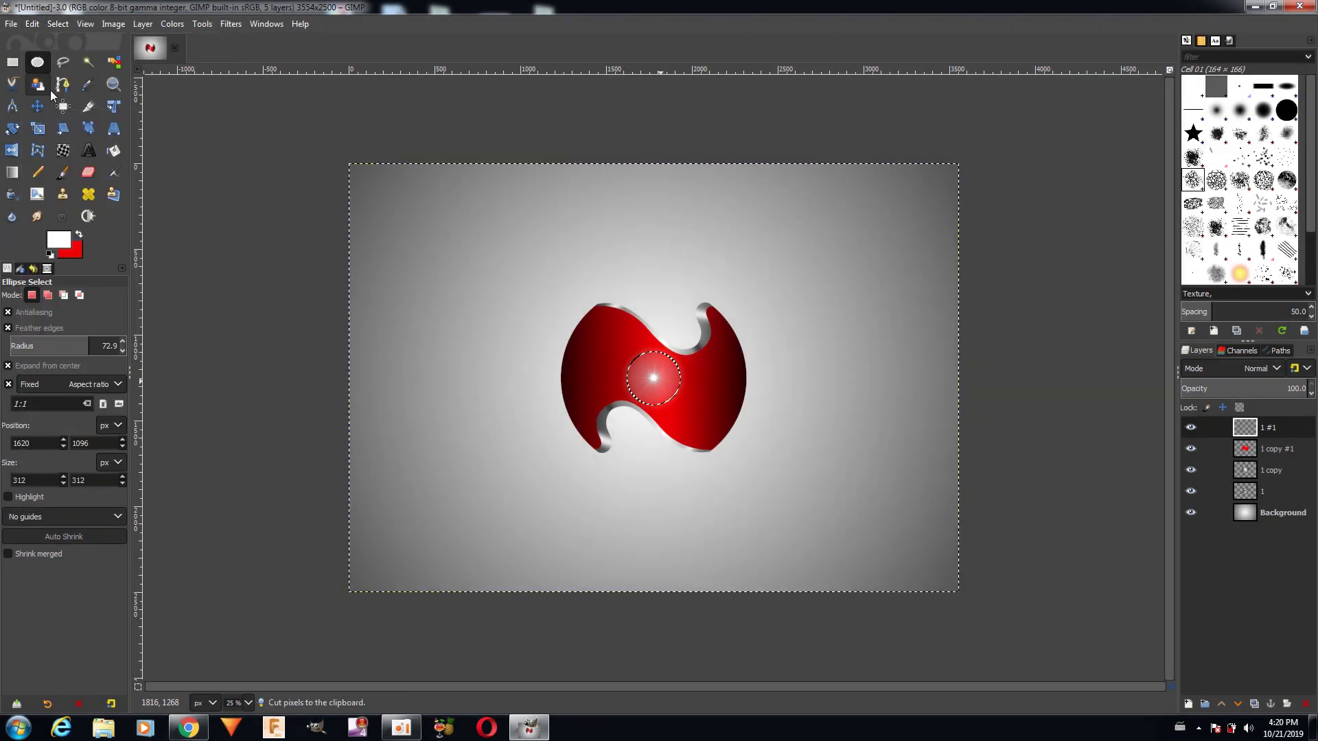
pyautogui.click(59, 25)
# - Bring up the Scale Layer settings at 3554 × 2500 and move the dialog aside
pyautogui.click(143, 23)
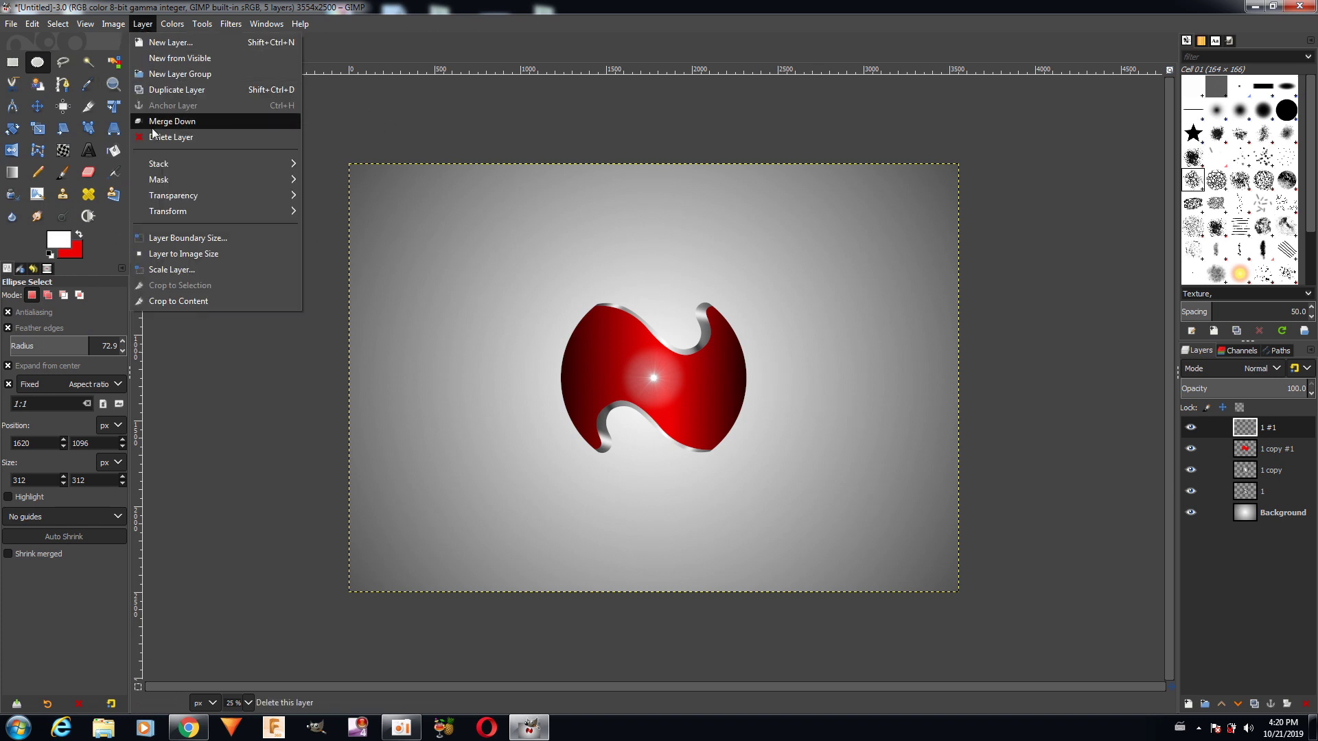
pyautogui.click(173, 269)
pyautogui.moveTo(562, 280); pyautogui.dragTo(226, 285)
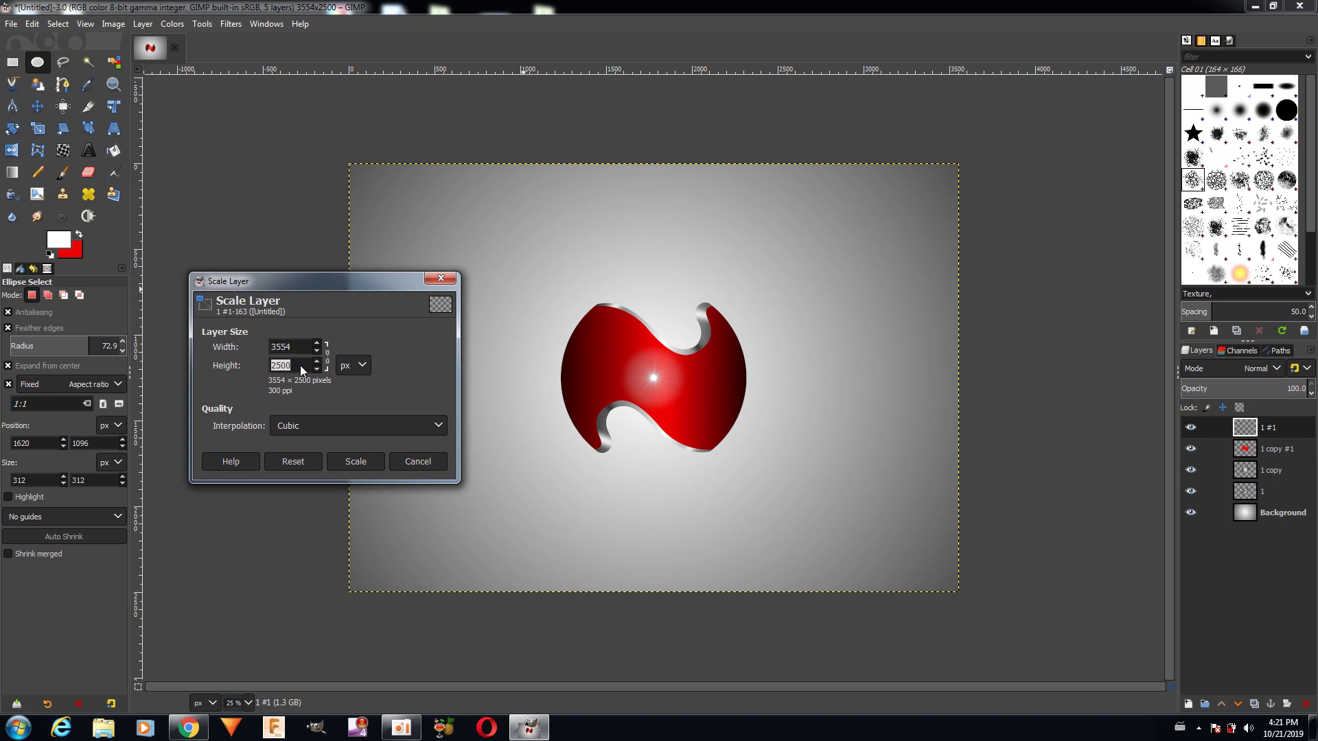
# - Flatten the flare into a wide band, set it to Hard light, and shift it down-left
pyautogui.click(356, 461)
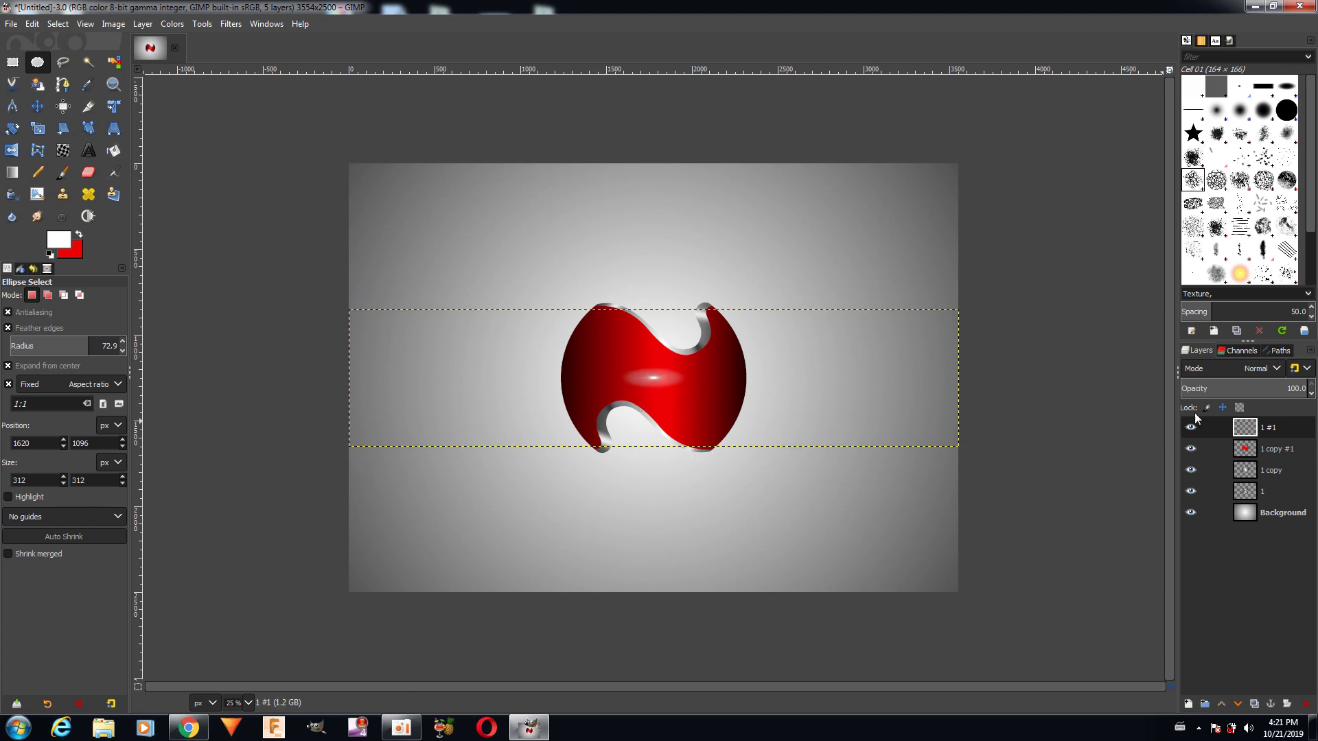
pyautogui.click(1278, 369)
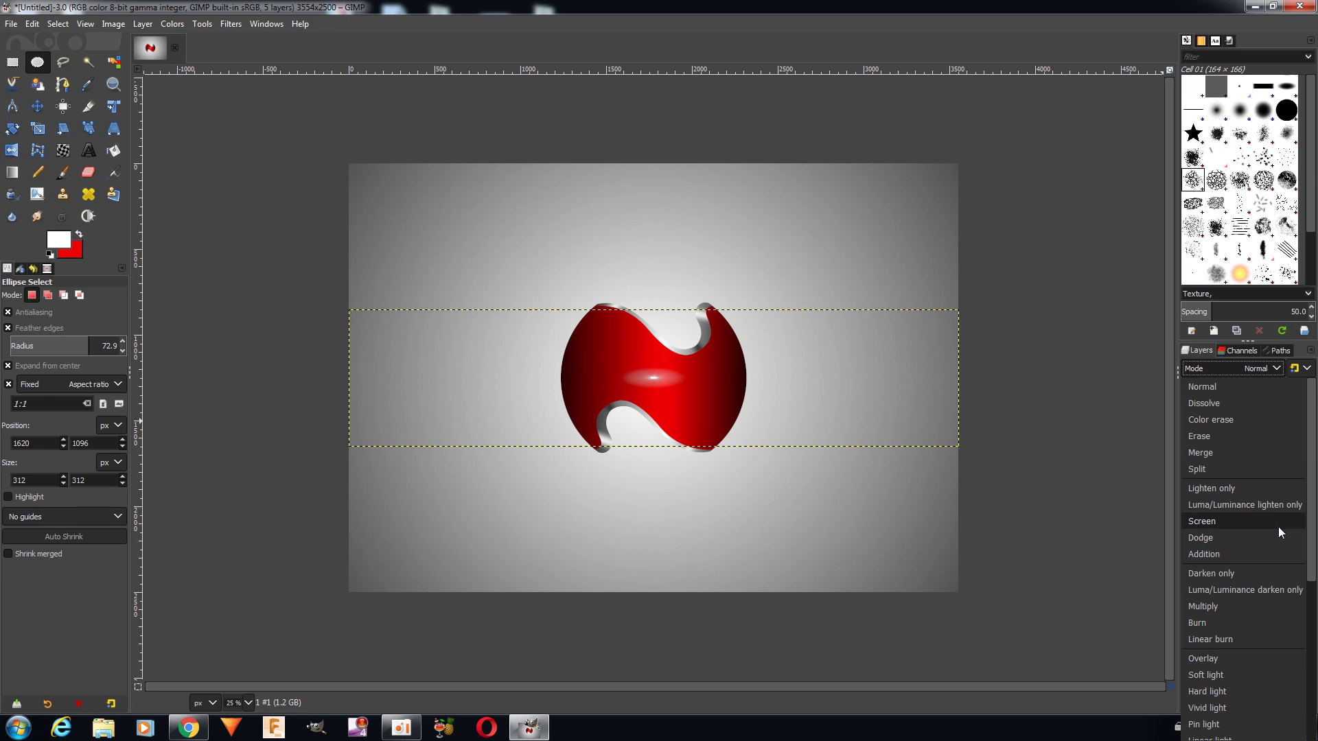
pyautogui.click(1274, 536)
pyautogui.click(1256, 368)
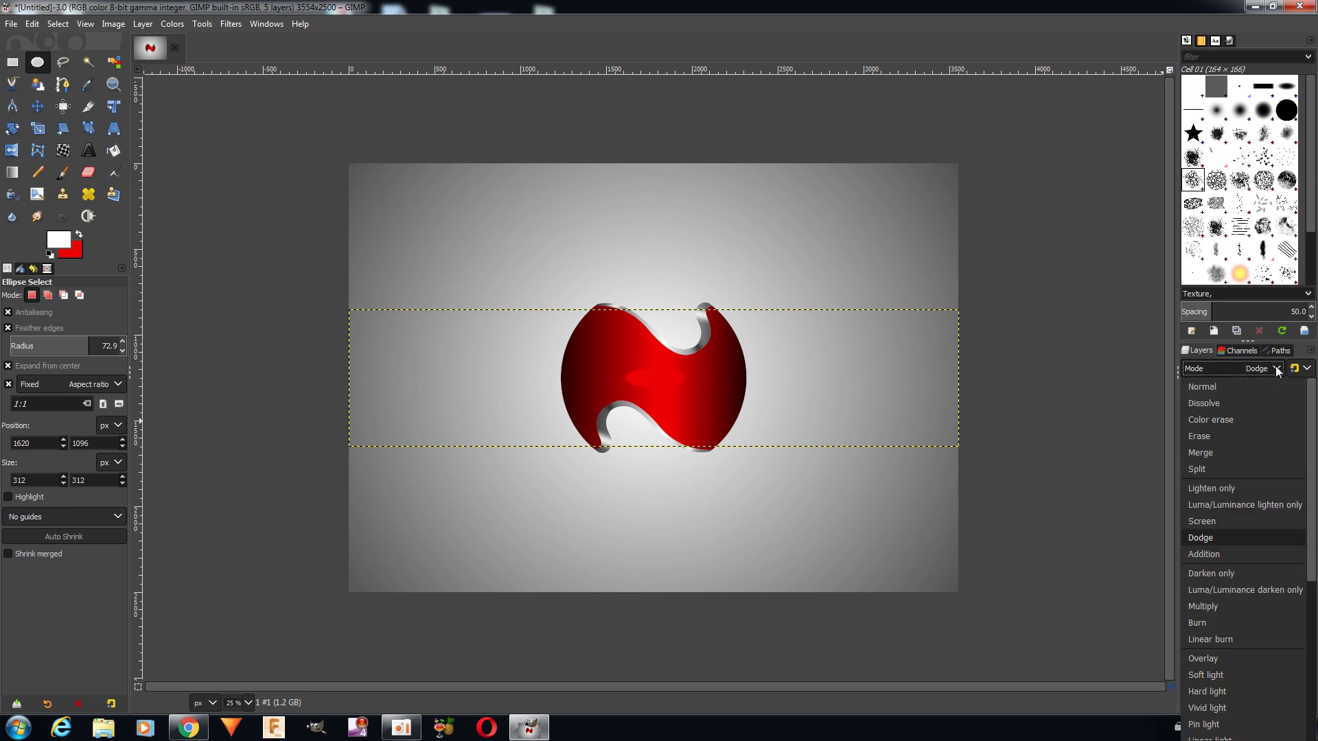
pyautogui.click(1226, 691)
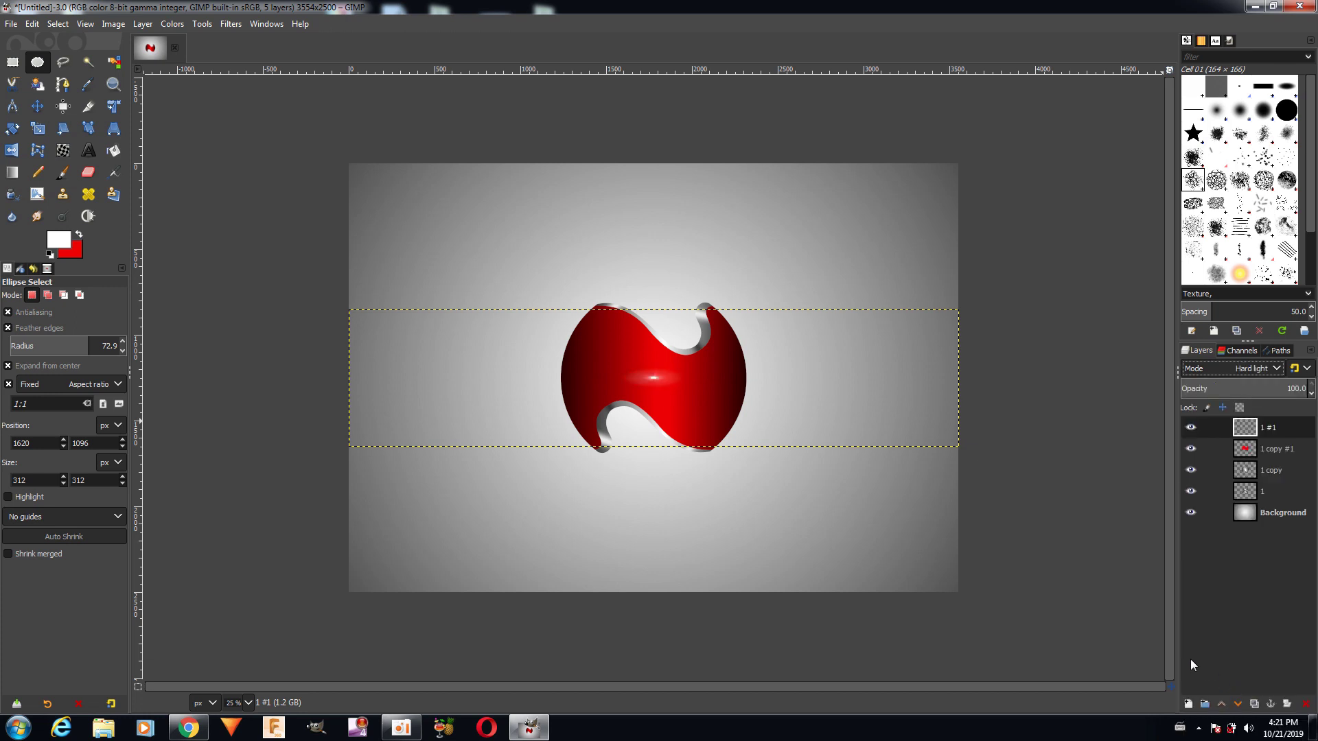
pyautogui.click(37, 106)
pyautogui.moveTo(653, 379); pyautogui.dragTo(621, 399)
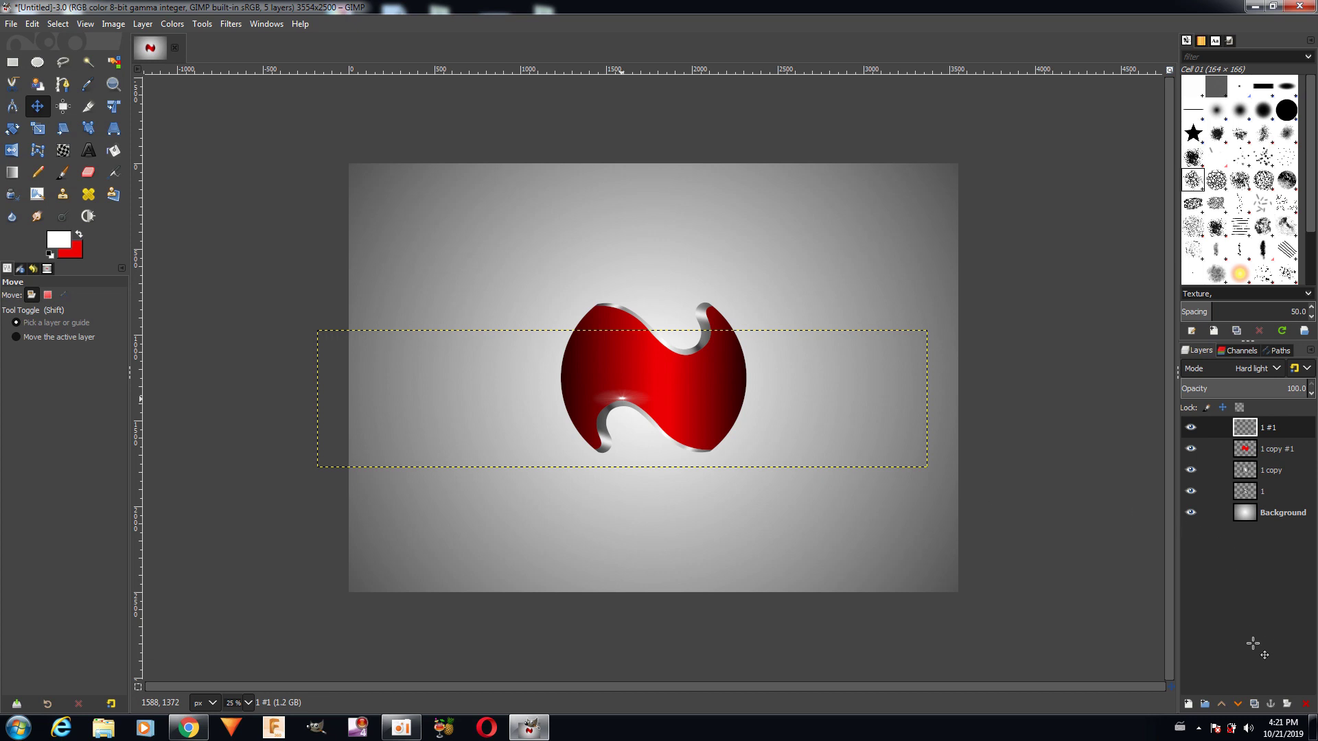
# - Duplicate the Hard light band and move the copy up and right across the logo
pyautogui.click(1253, 703)
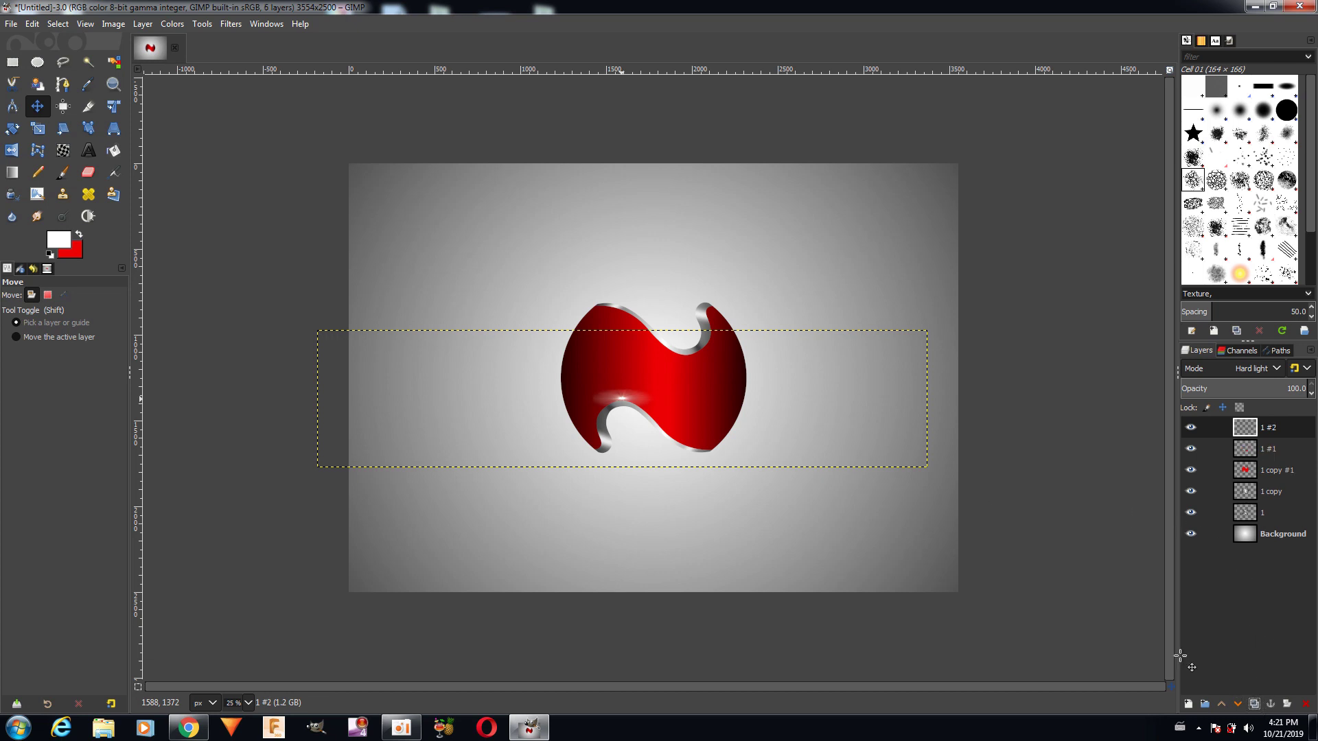
pyautogui.moveTo(621, 397); pyautogui.dragTo(685, 356)
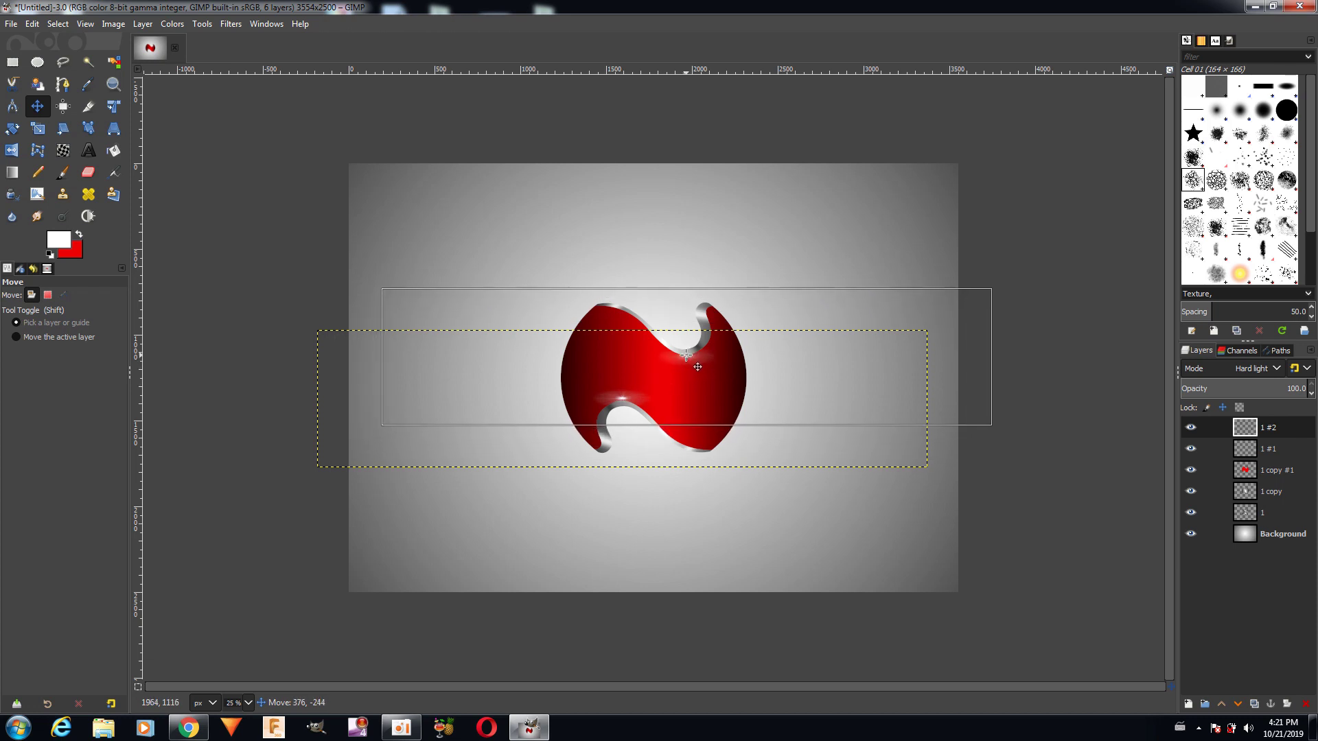
pyautogui.moveTo(685, 356); pyautogui.dragTo(685, 356)
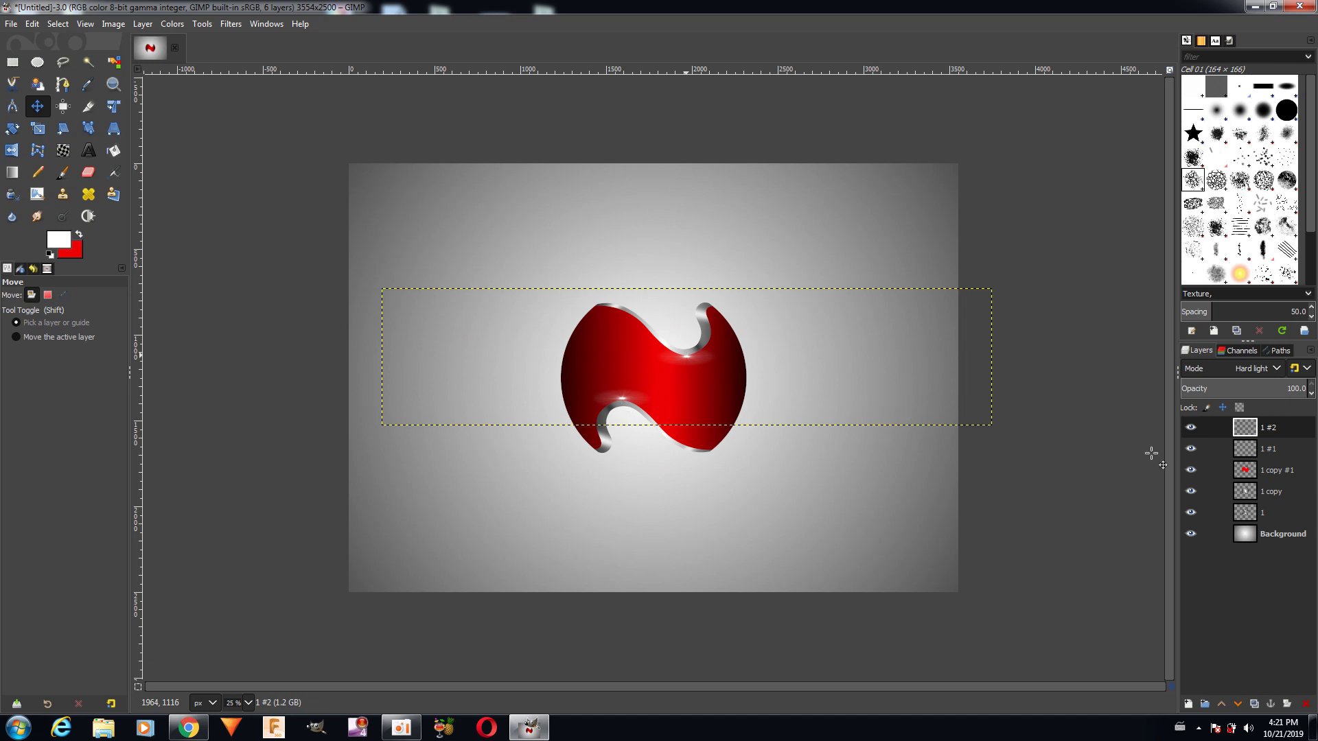
pyautogui.click(1235, 535)
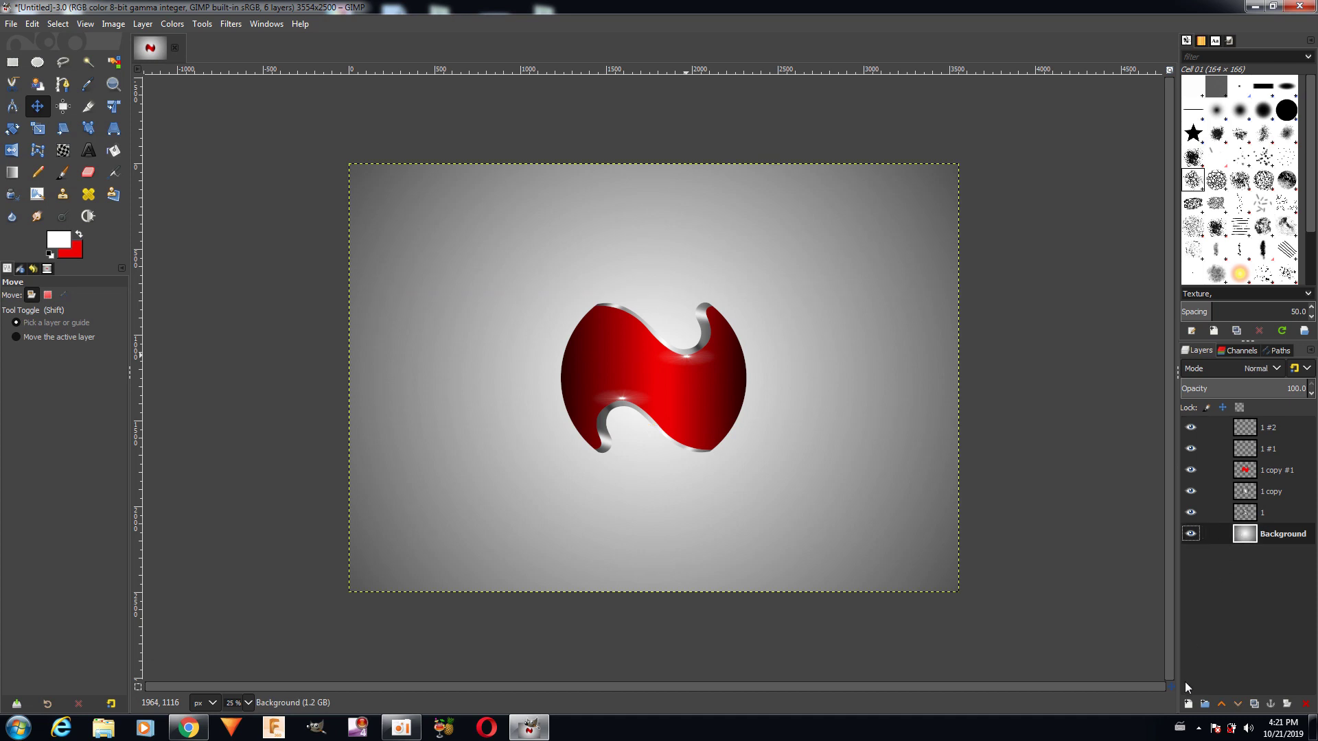
# - Add an empty layer above Background, reset colours to black/white, and try a first ellipse
pyautogui.click(1188, 703)
pyautogui.click(1206, 689)
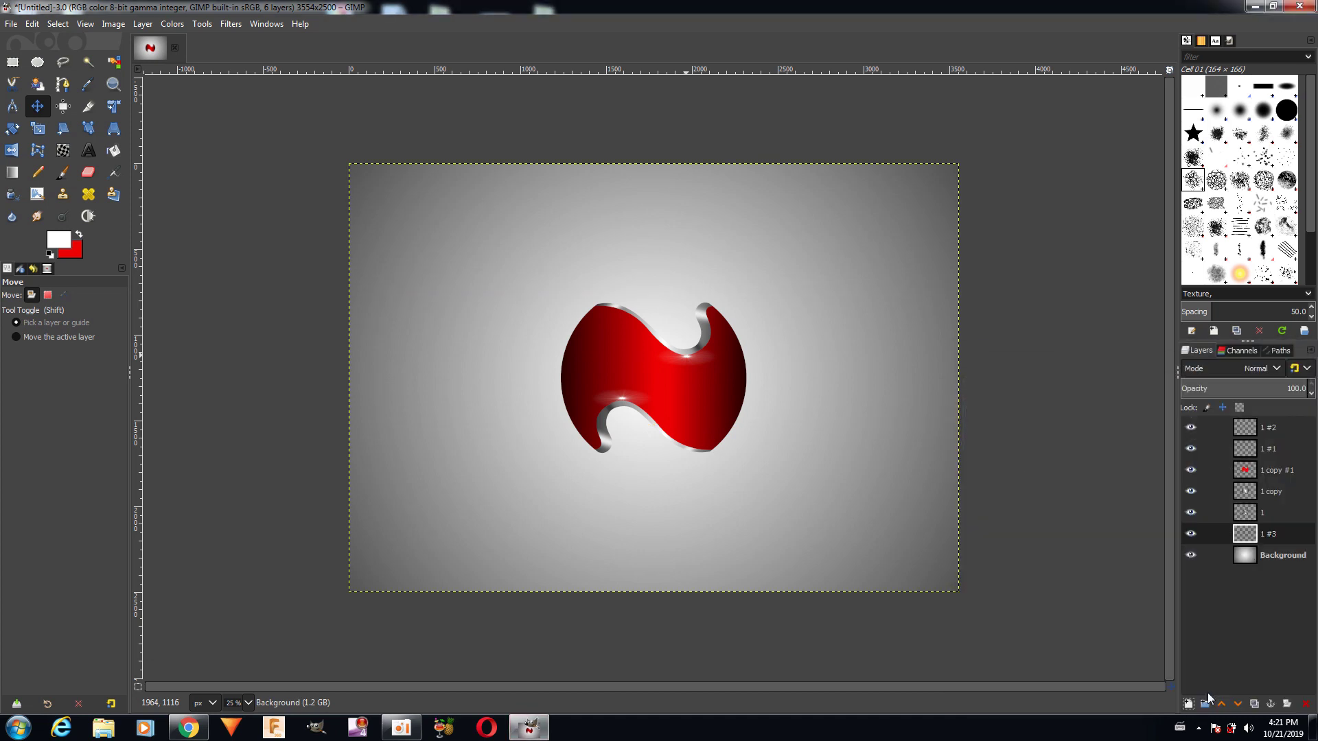
pyautogui.click(37, 62)
pyautogui.click(51, 254)
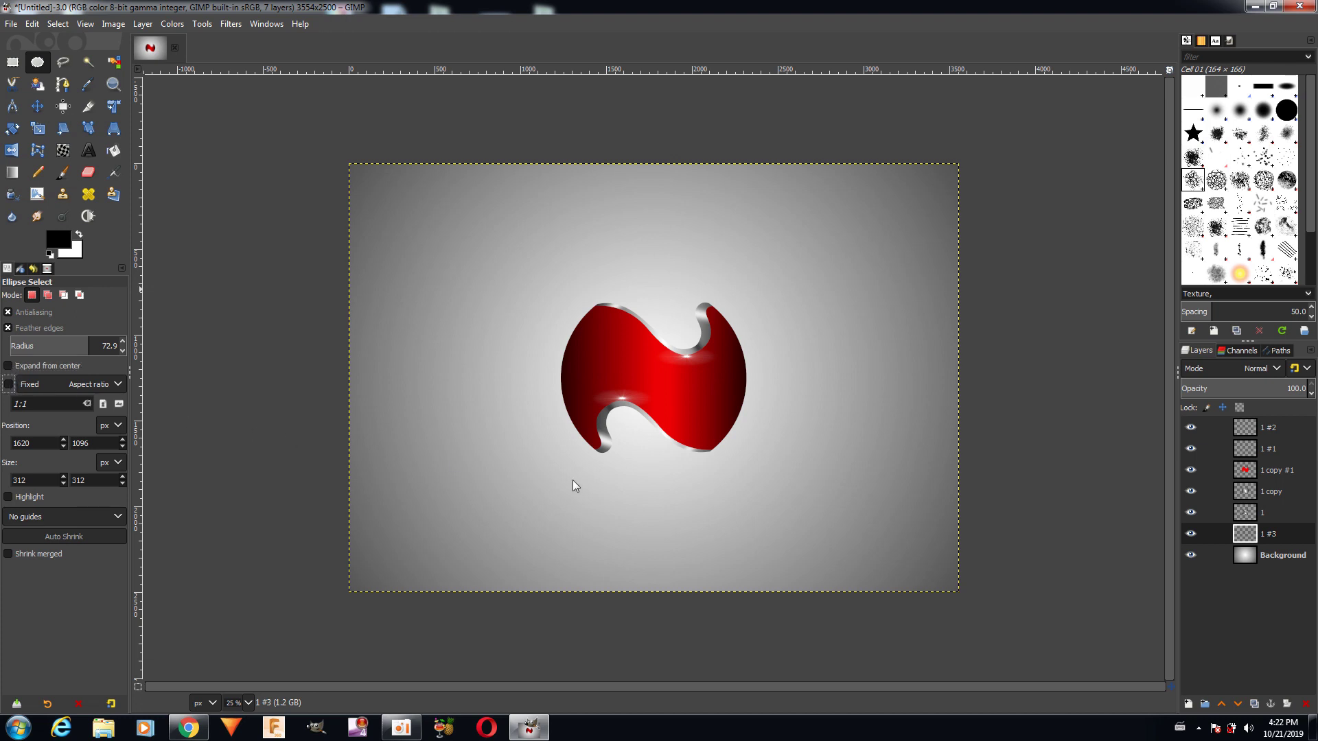
pyautogui.moveTo(593, 494); pyautogui.dragTo(726, 513)
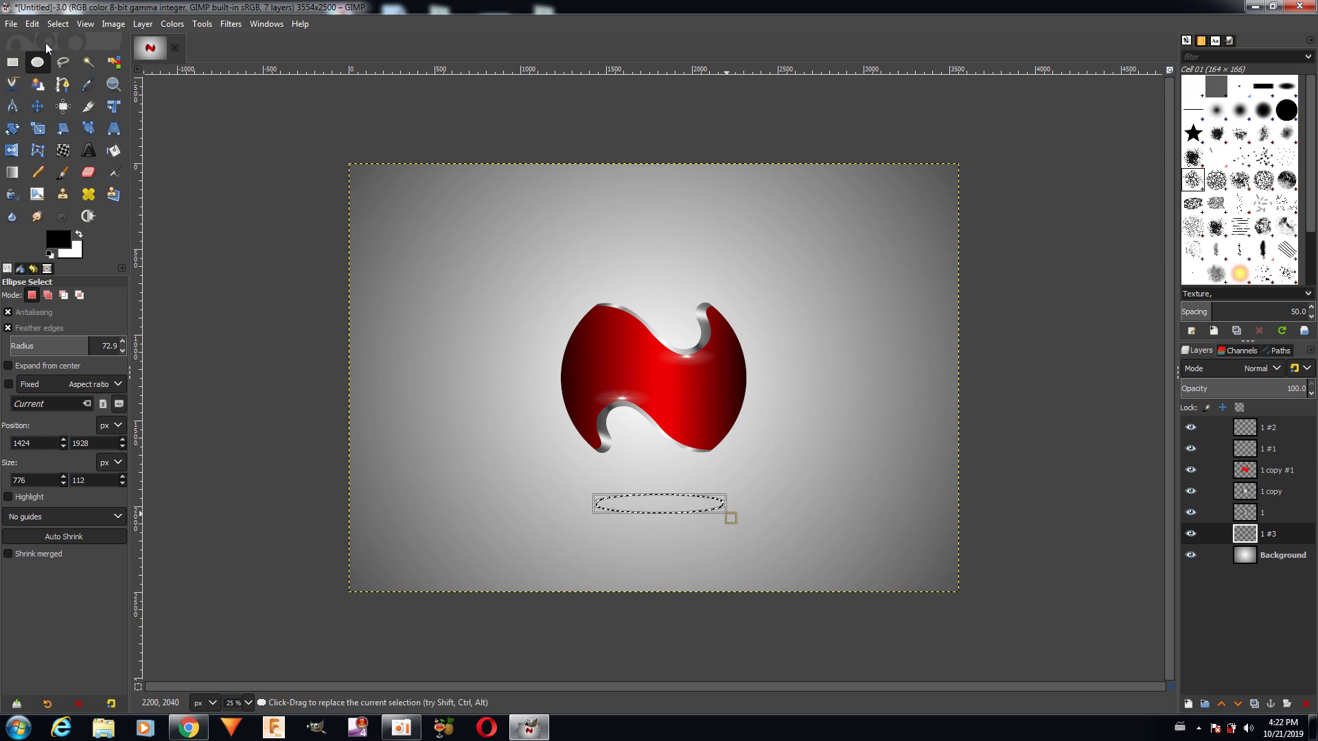
pyautogui.click(58, 23)
pyautogui.click(57, 59)
pyautogui.click(58, 23)
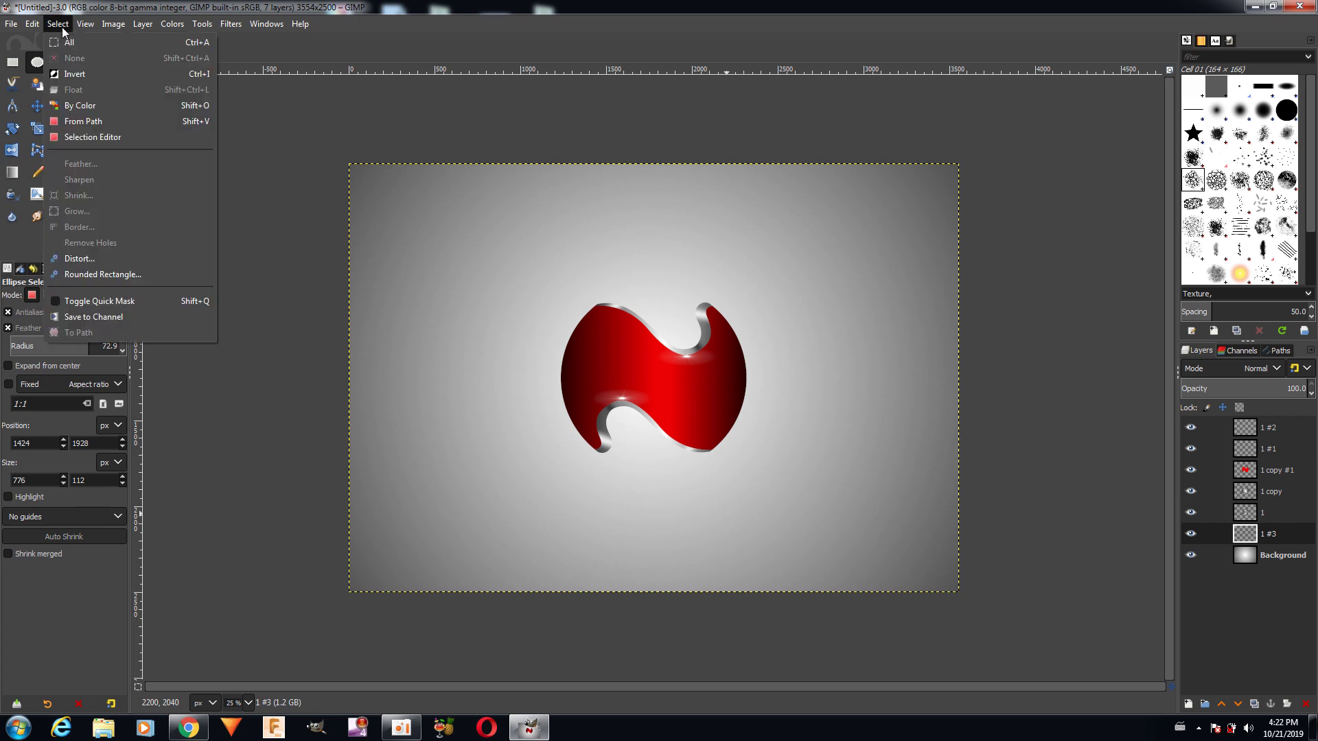
pyautogui.click(58, 24)
pyautogui.press('Escape')
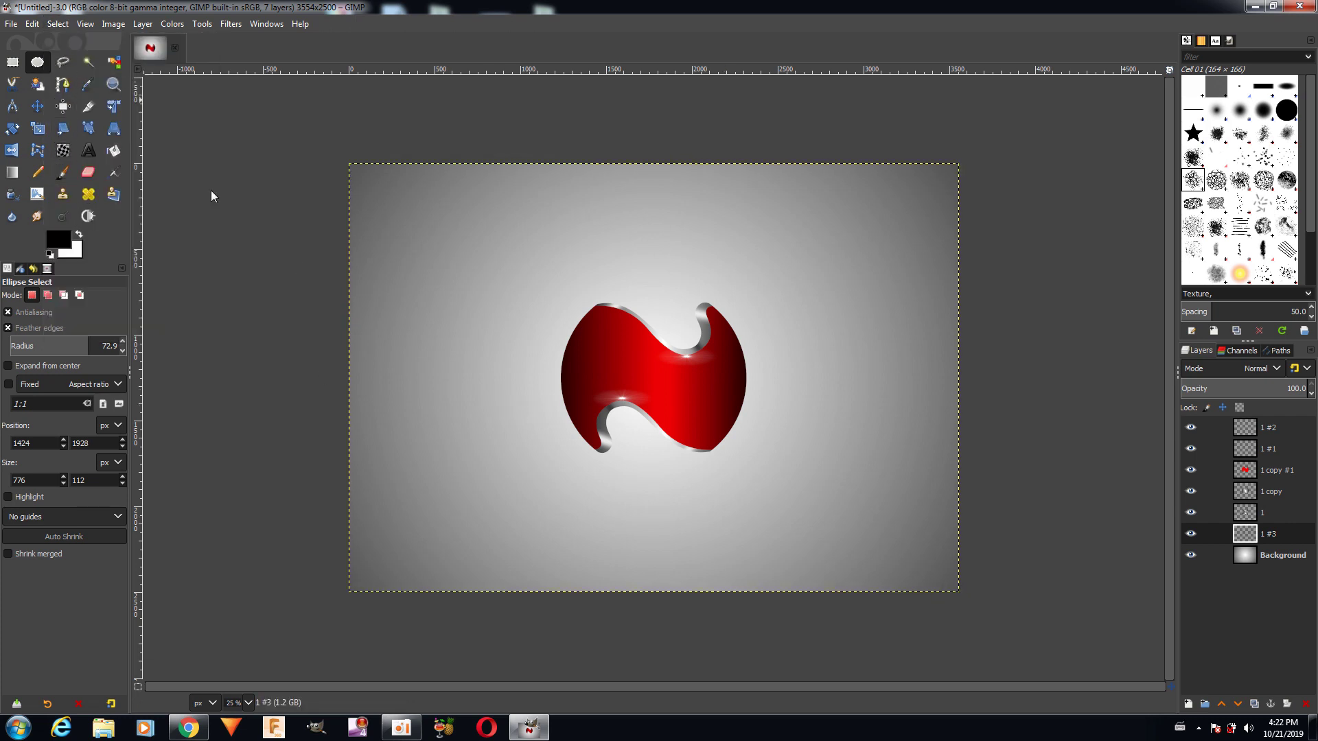
# - Fill a flat ellipse beneath the logo with black and clear the selection
pyautogui.moveTo(590, 487); pyautogui.dragTo(730, 508)
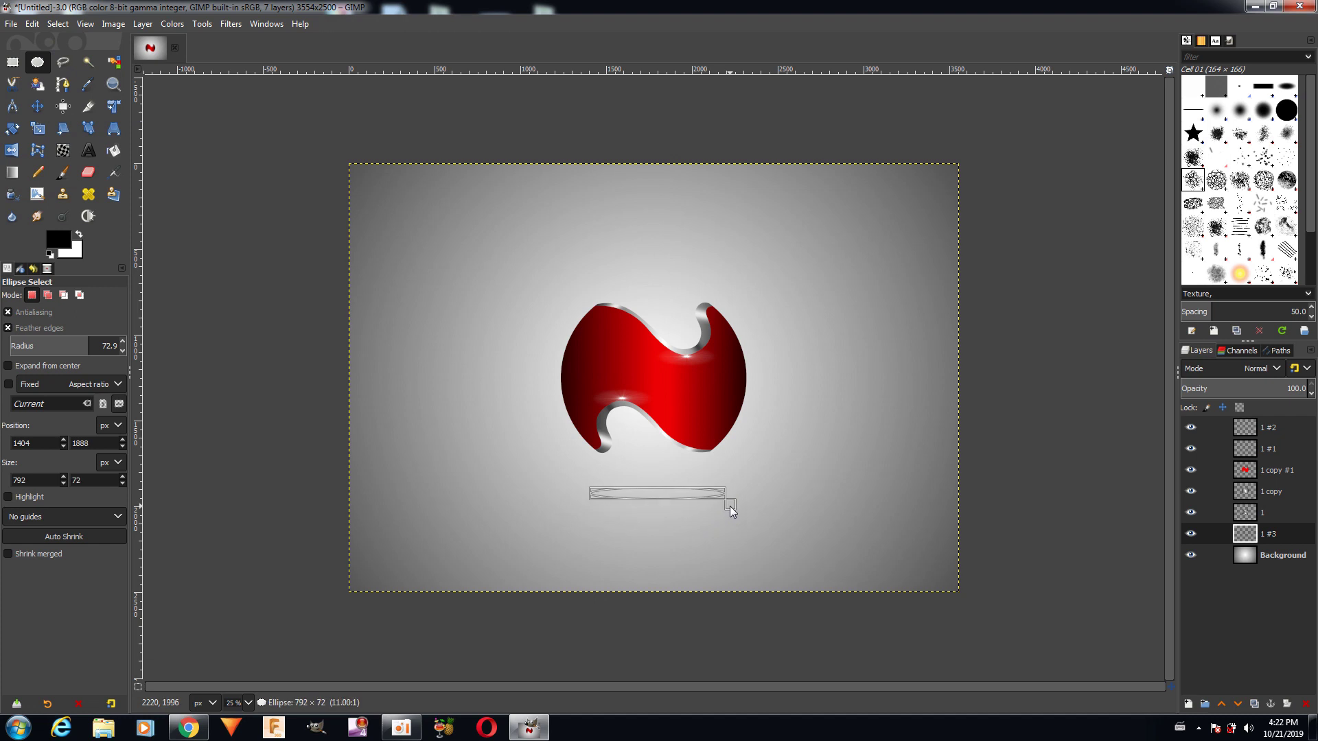
pyautogui.moveTo(730, 505); pyautogui.dragTo(731, 505)
pyautogui.click(32, 23)
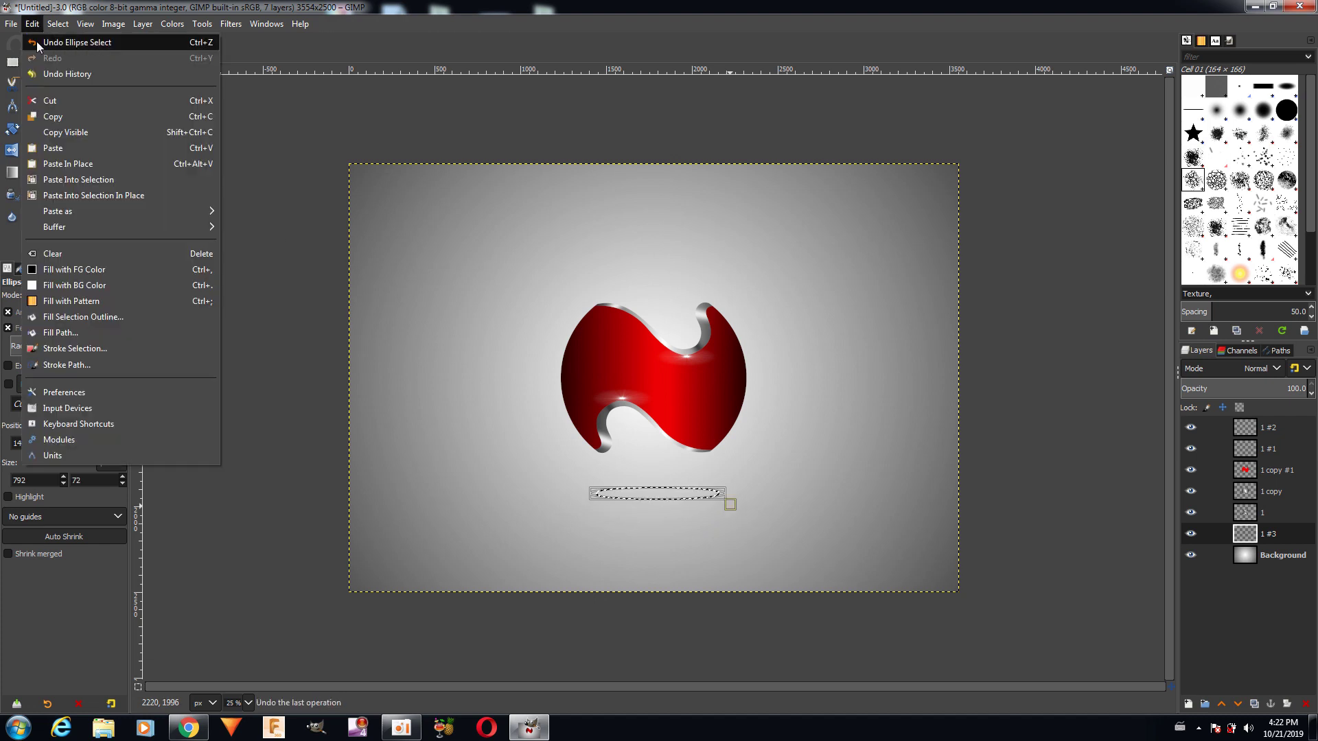
pyautogui.click(56, 271)
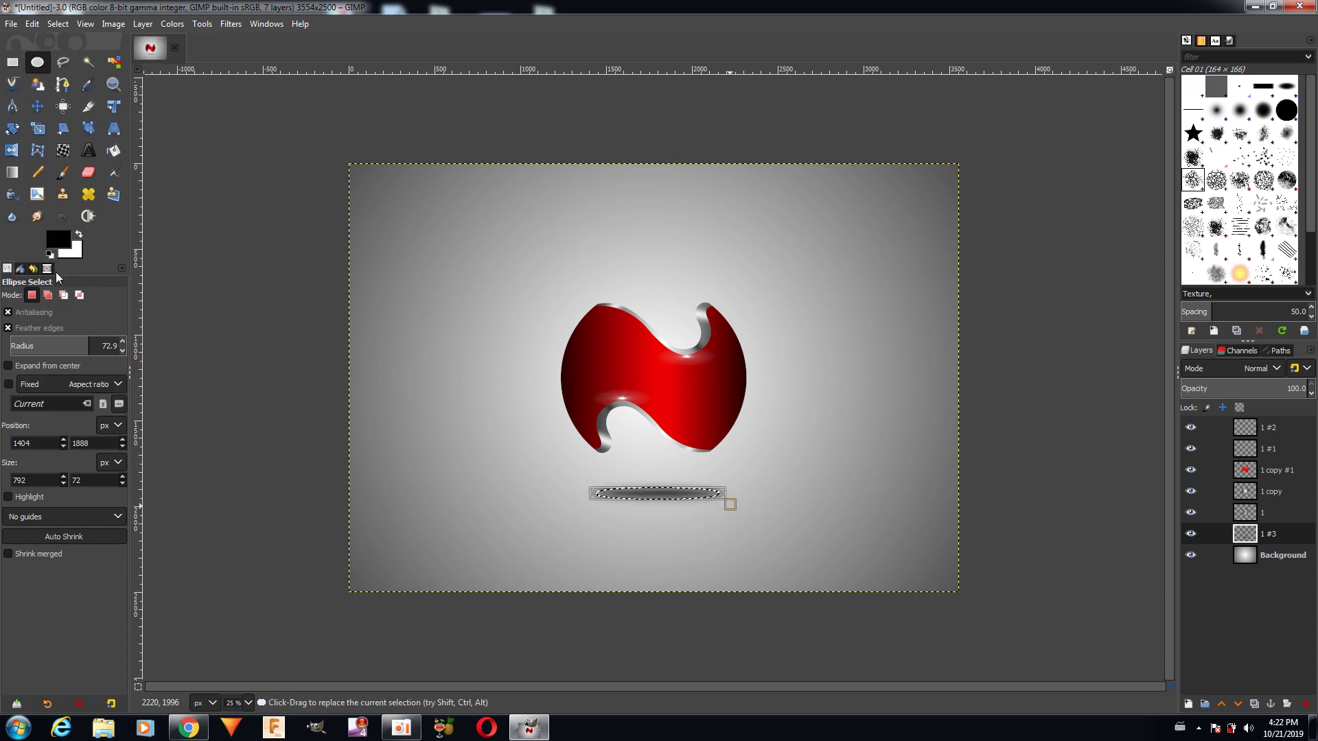
pyautogui.click(30, 110)
pyautogui.click(59, 24)
pyautogui.click(62, 57)
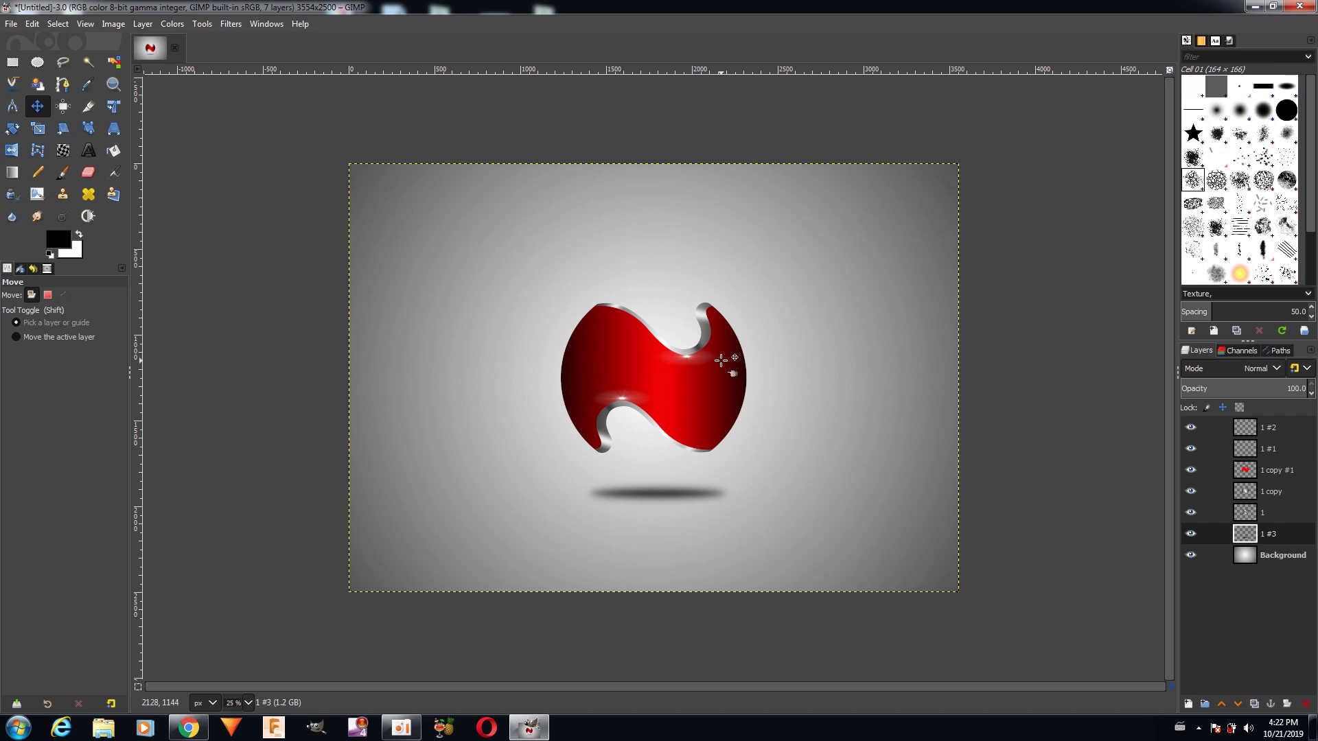
# - Export the image to the Desktop as logodesign.png with the default PNG options
pyautogui.click(11, 23)
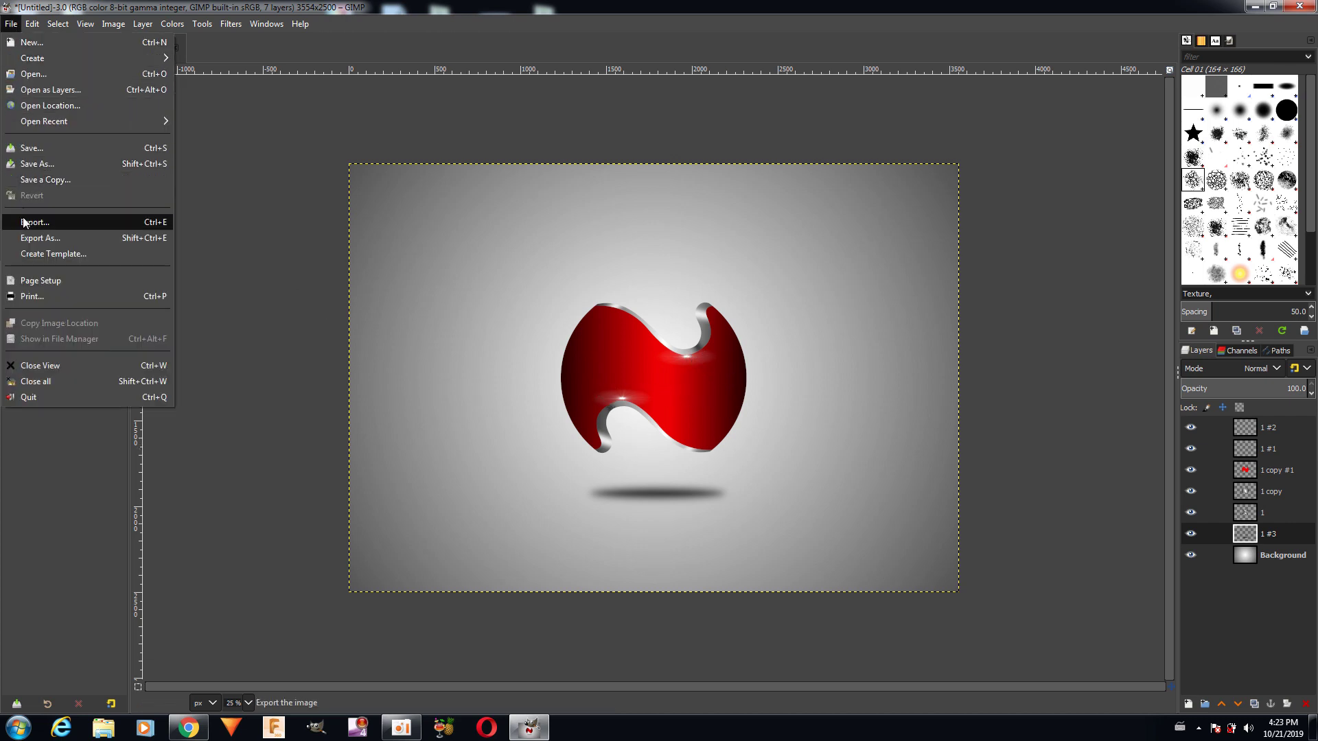
pyautogui.click(30, 223)
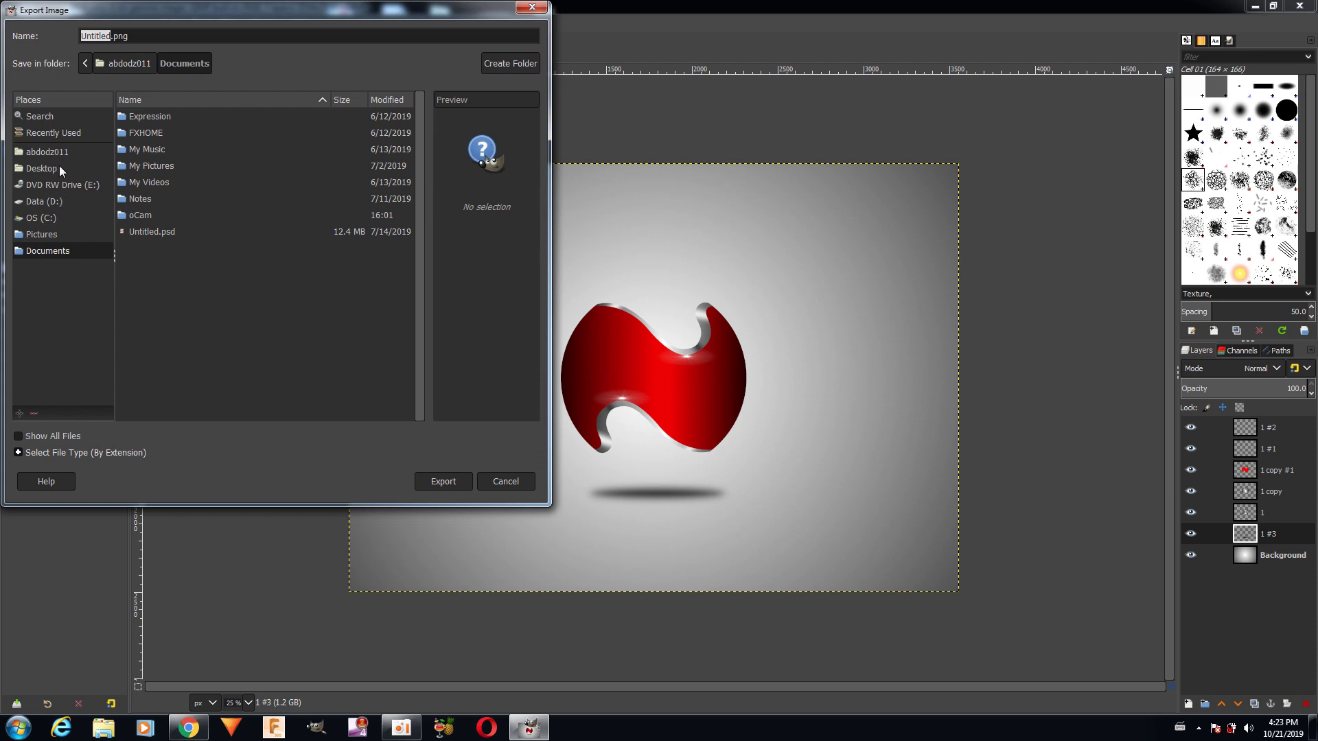
pyautogui.click(59, 168)
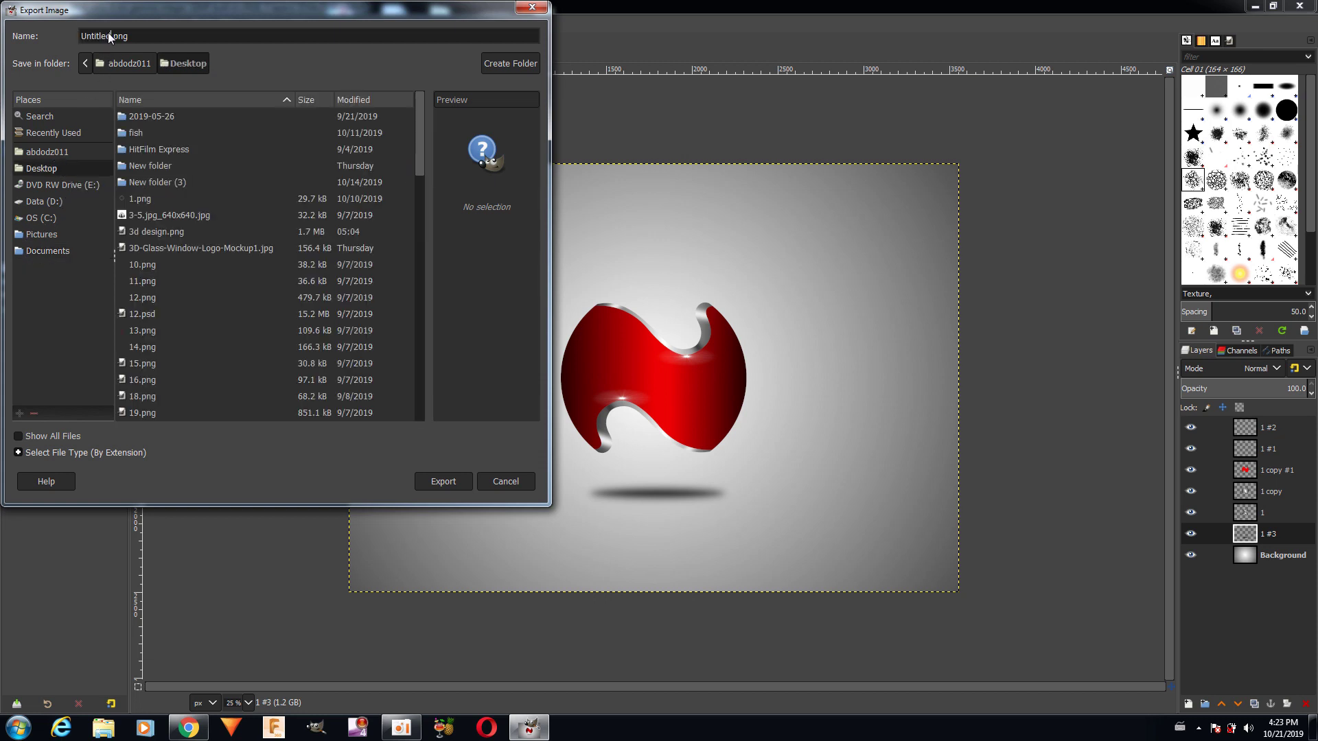
pyautogui.press('BackSpace')
pyautogui.press('BackSpace')
pyautogui.press('BackSpace')
pyautogui.press('BackSpace')
pyautogui.press('BackSpace')
pyautogui.press('BackSpace')
pyautogui.press('BackSpace')
pyautogui.press('BackSpace')
pyautogui.write('log')
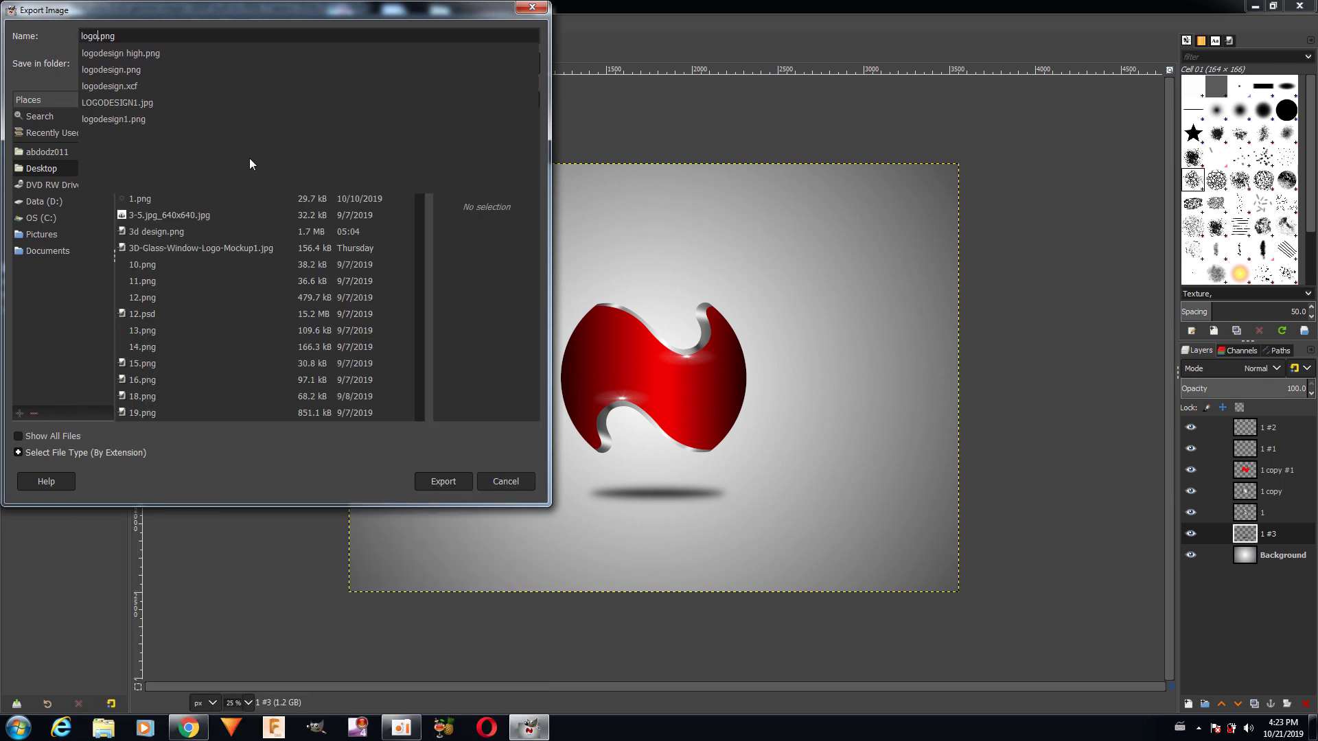
pyautogui.write('odesign')
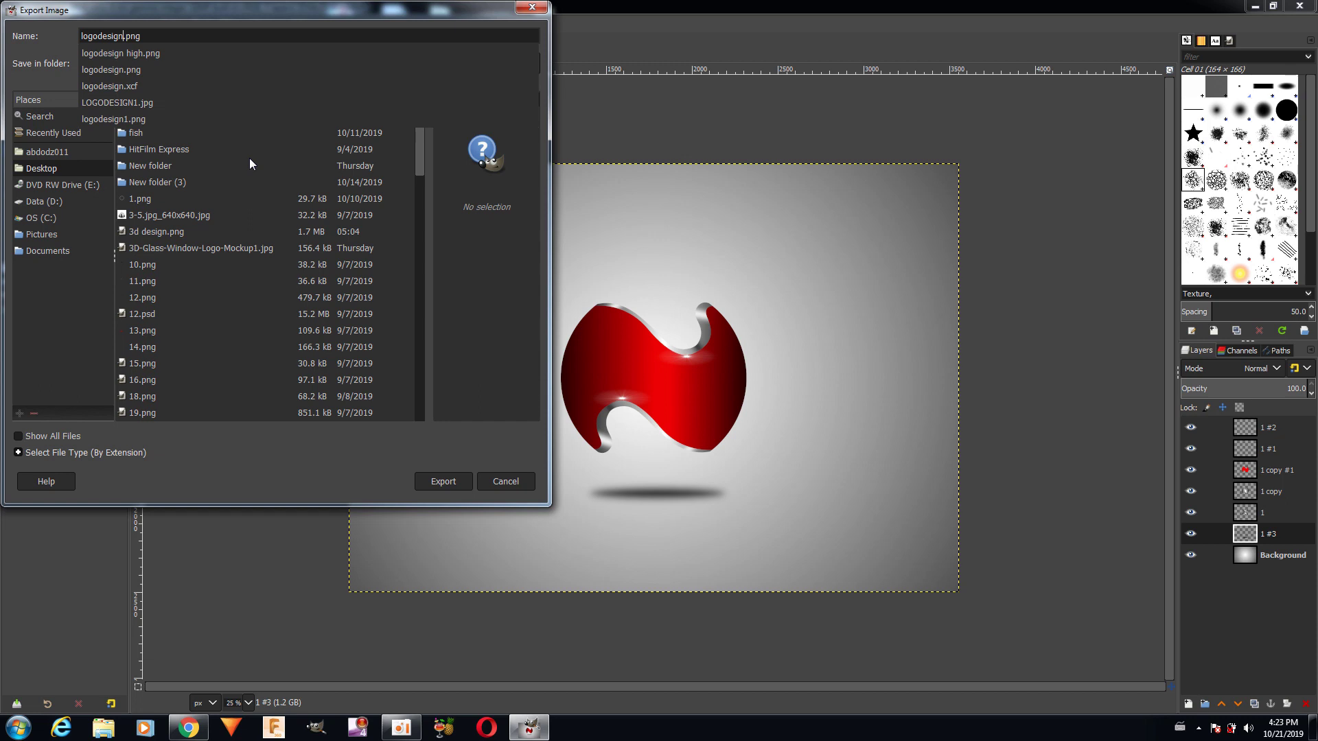
pyautogui.press('Return')
pyautogui.press('Return')
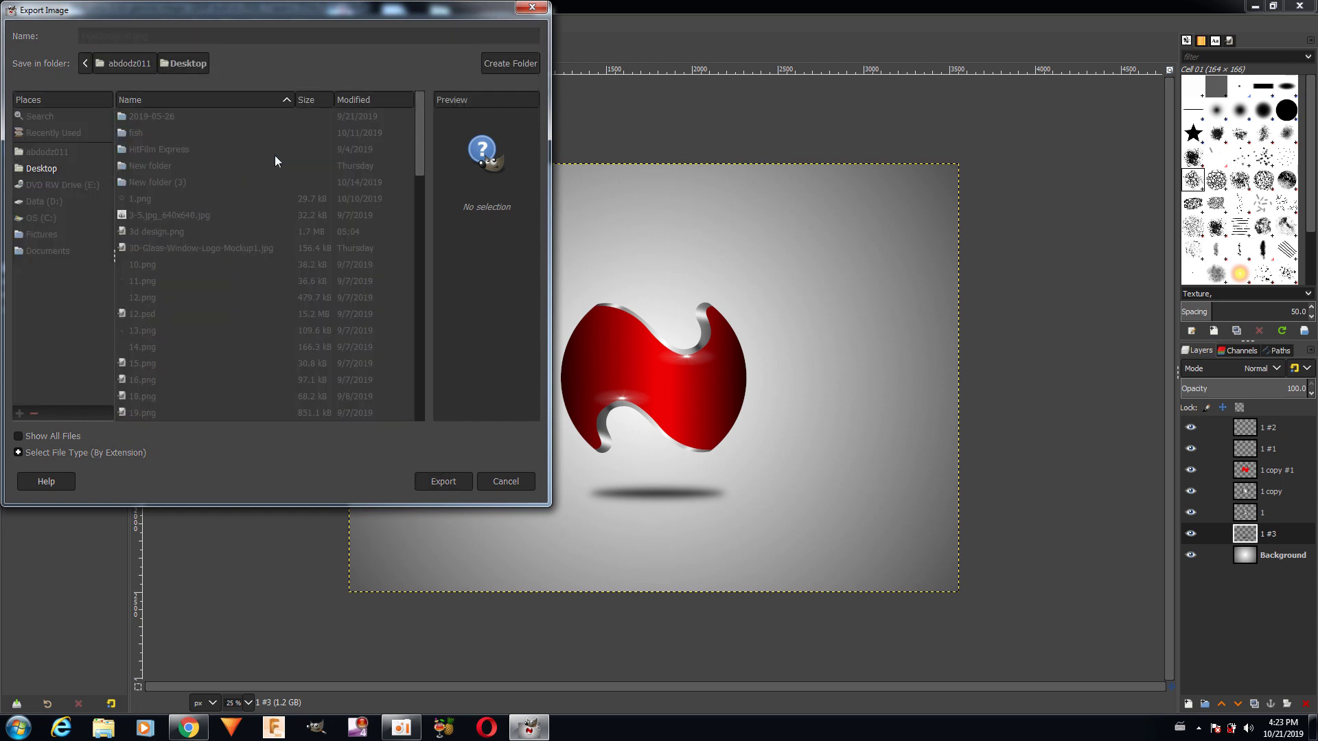
pyautogui.click(655, 525)
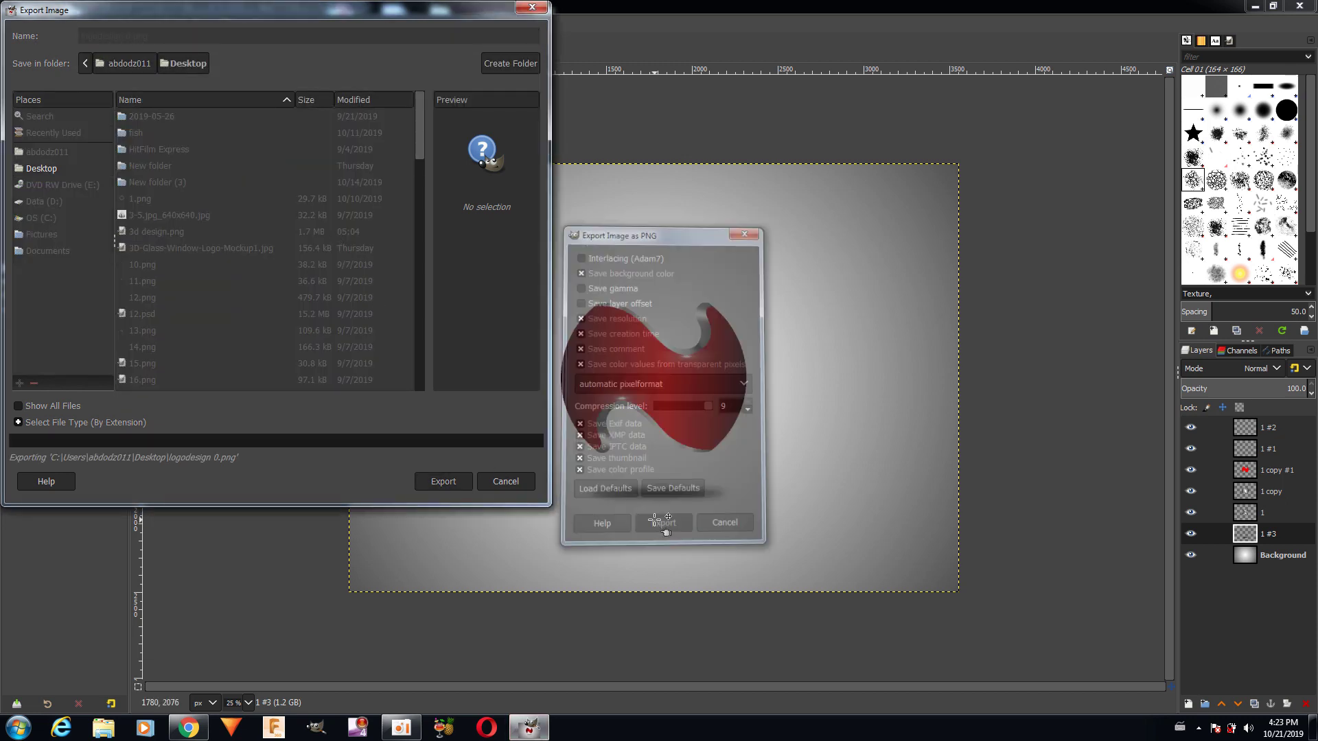